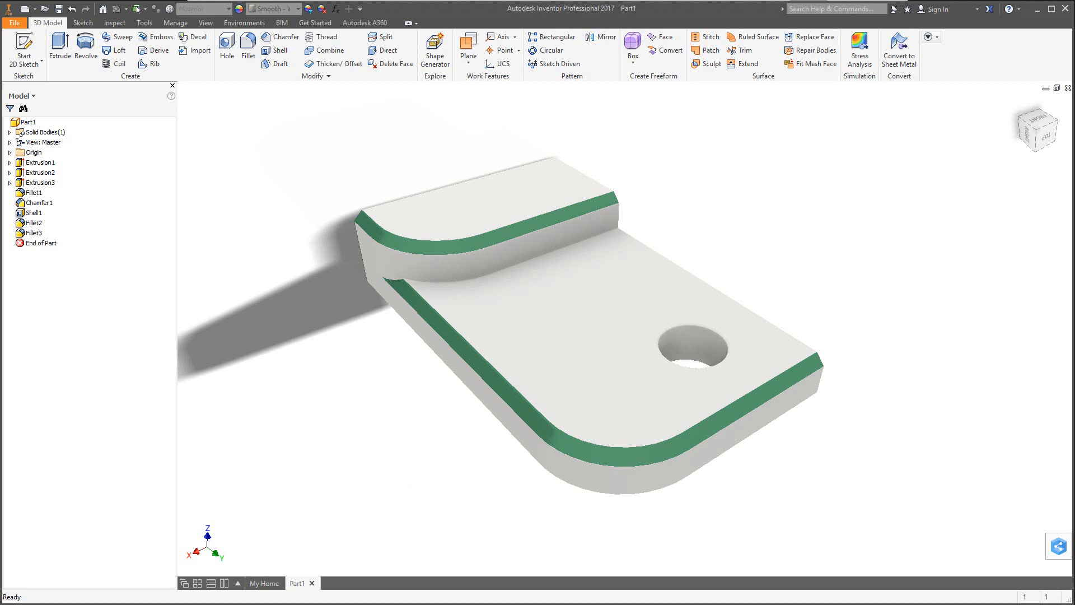
# Switch to the browser, open the Autodesk Inventor training guide from the vertanux1 instructional manuals, and find Exercise I on basic part modeling.
pyautogui.hotkey('alt', 'Tab')
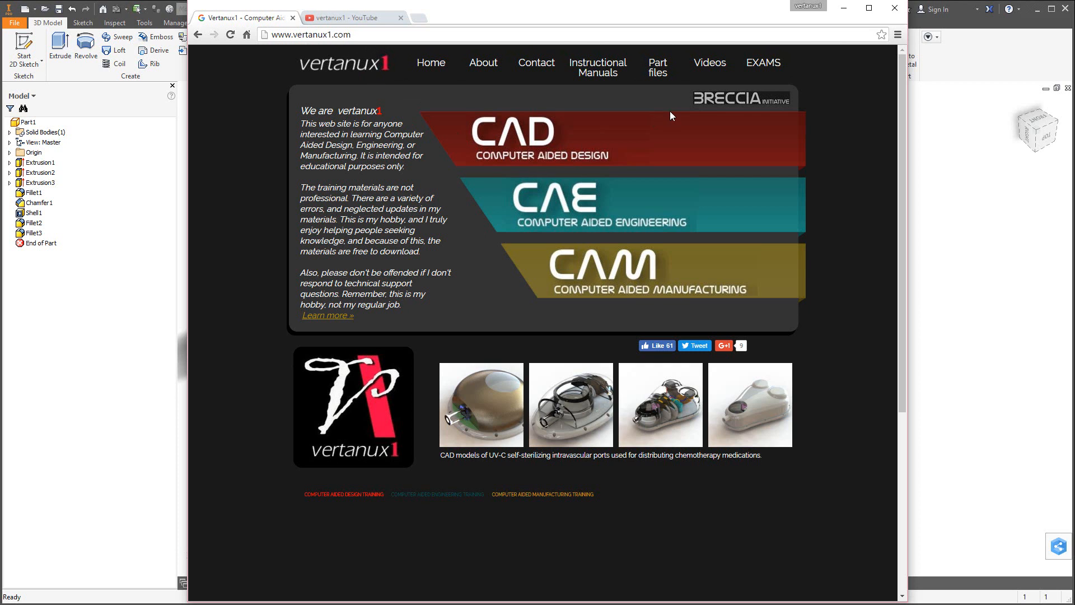
pyautogui.click(600, 71)
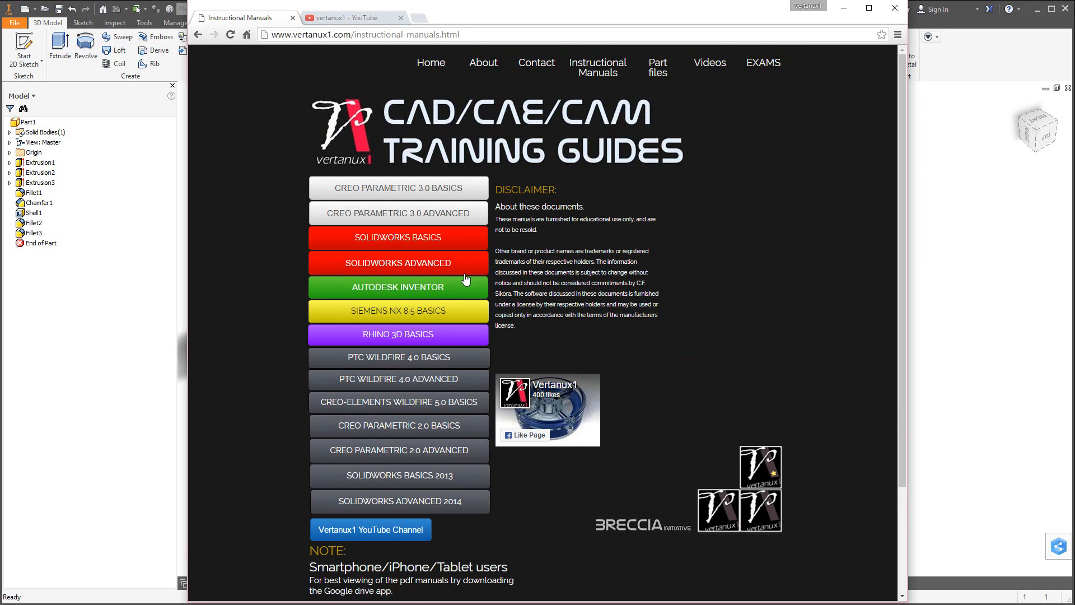
pyautogui.click(416, 290)
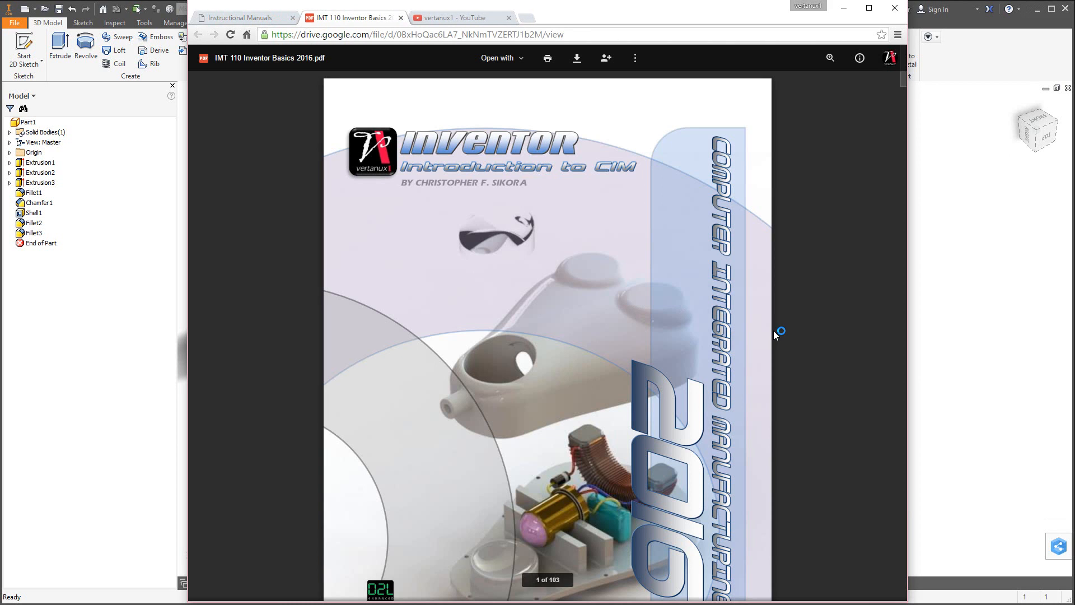
pyautogui.scroll(-15, 774, 330)
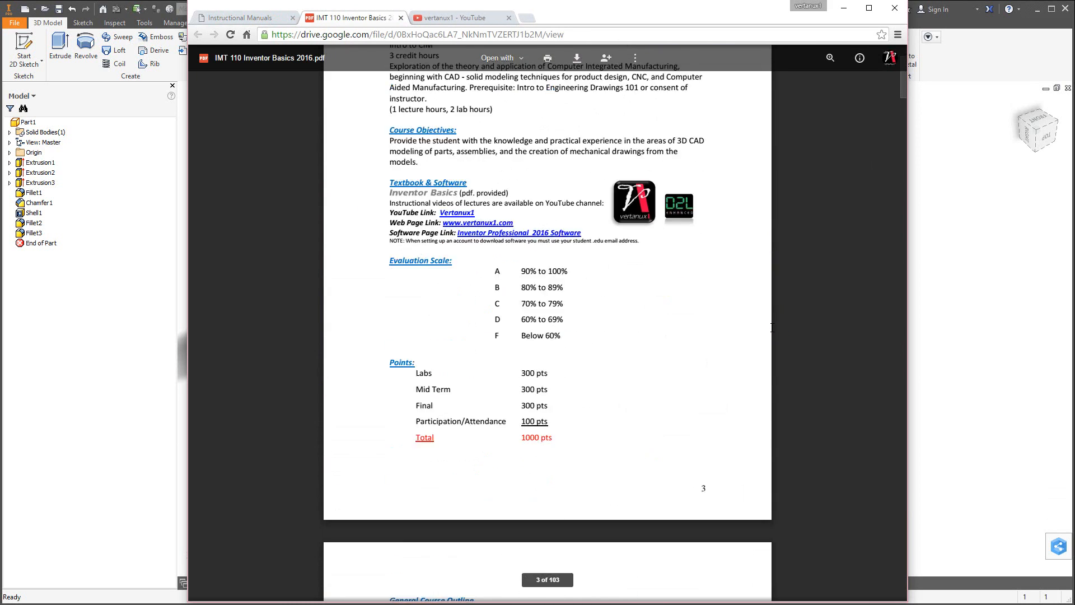
pyautogui.scroll(-20, 772, 328)
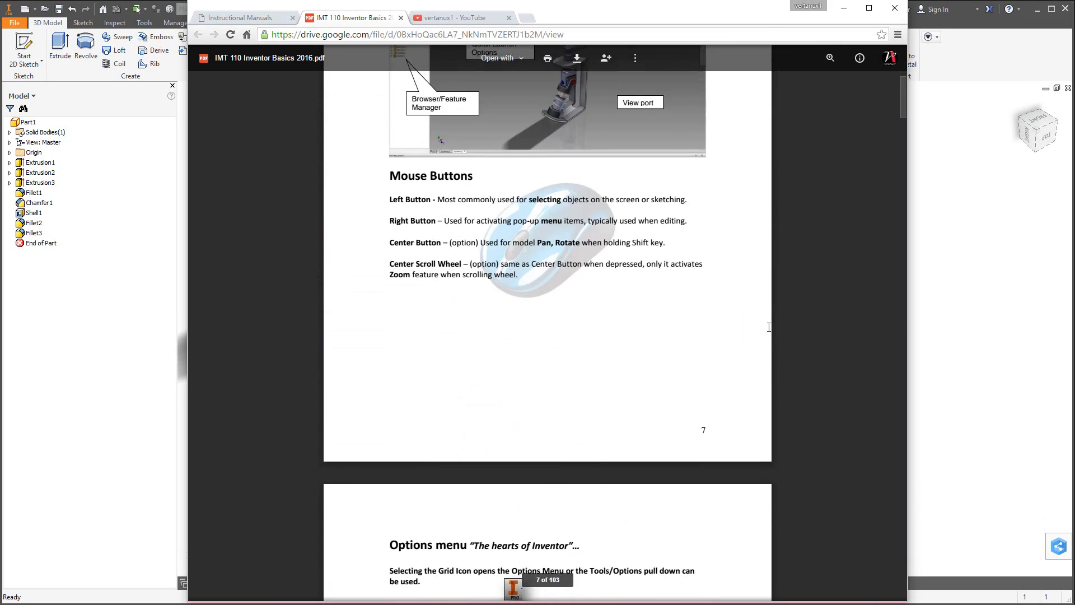
pyautogui.scroll(-20, 769, 327)
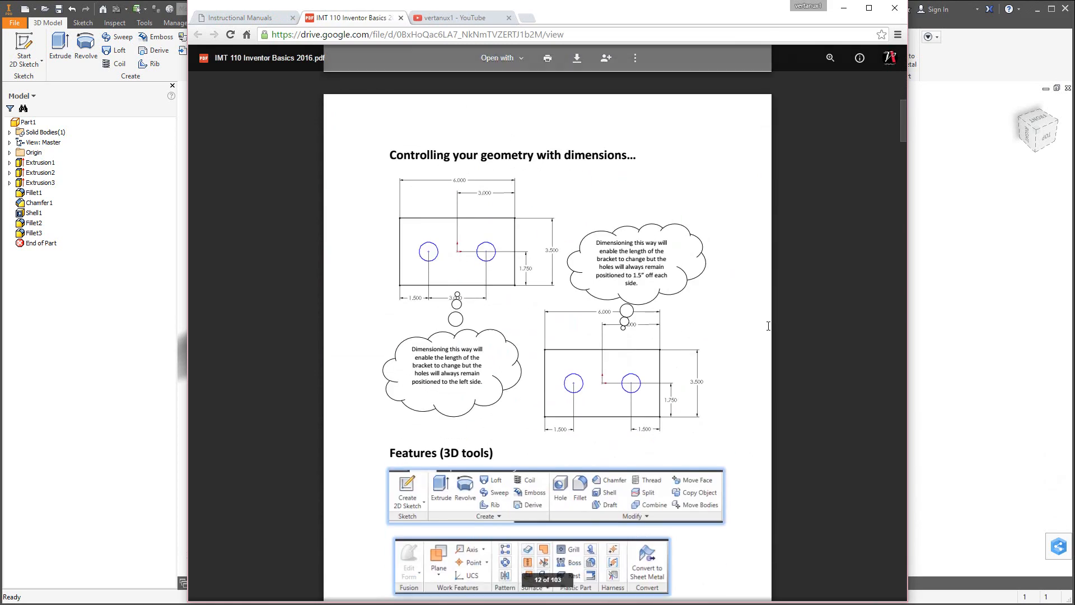
pyautogui.scroll(-20, 768, 326)
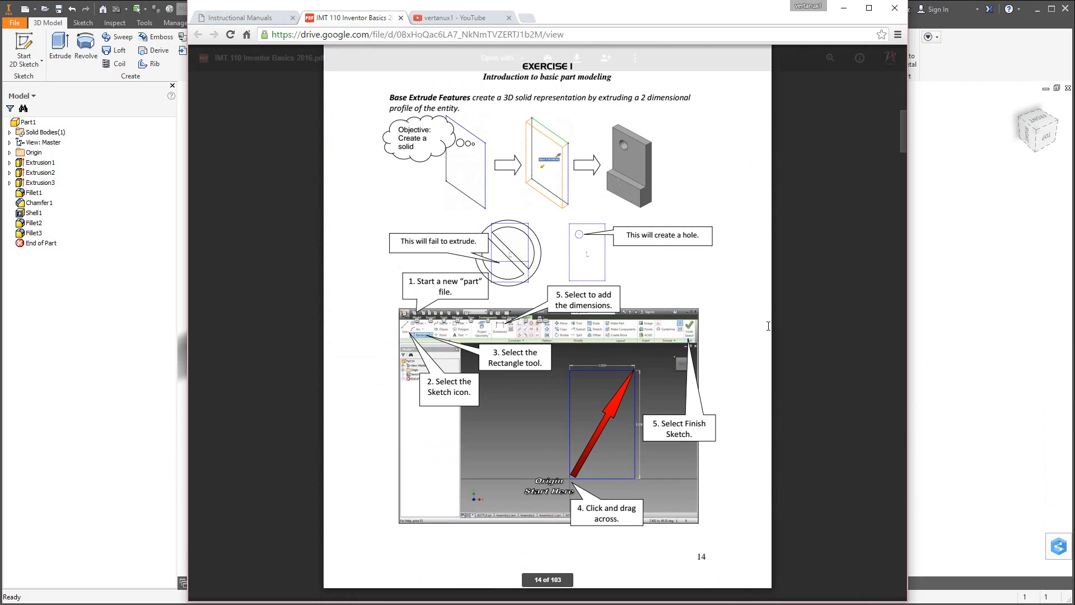
pyautogui.scroll(1, 768, 326)
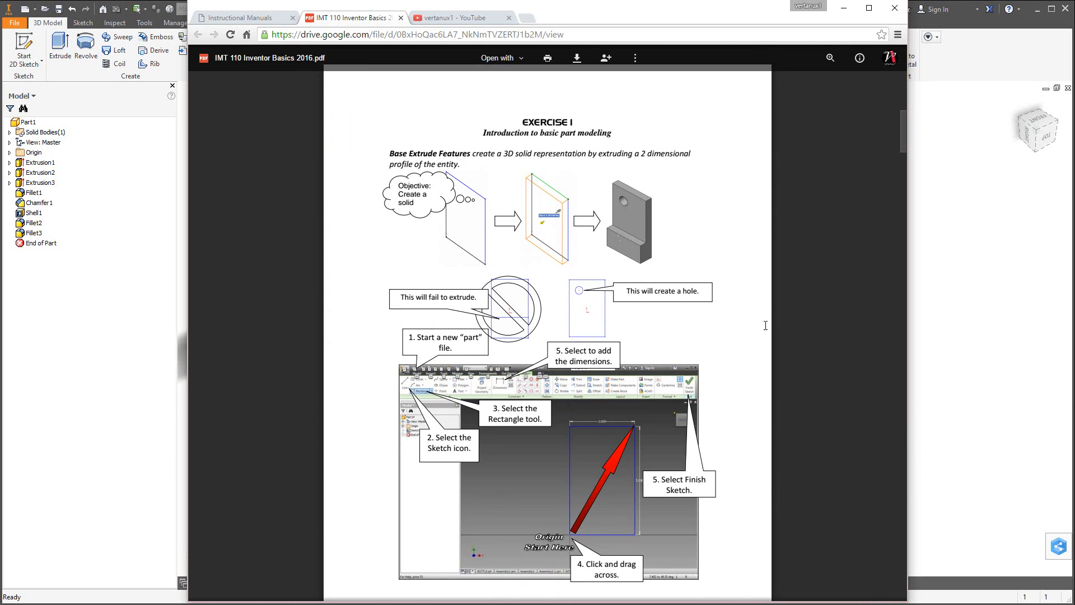
# Switch back to Autodesk Inventor and create a new part from the English Standard (in).ipt template.
pyautogui.click(145, 310)
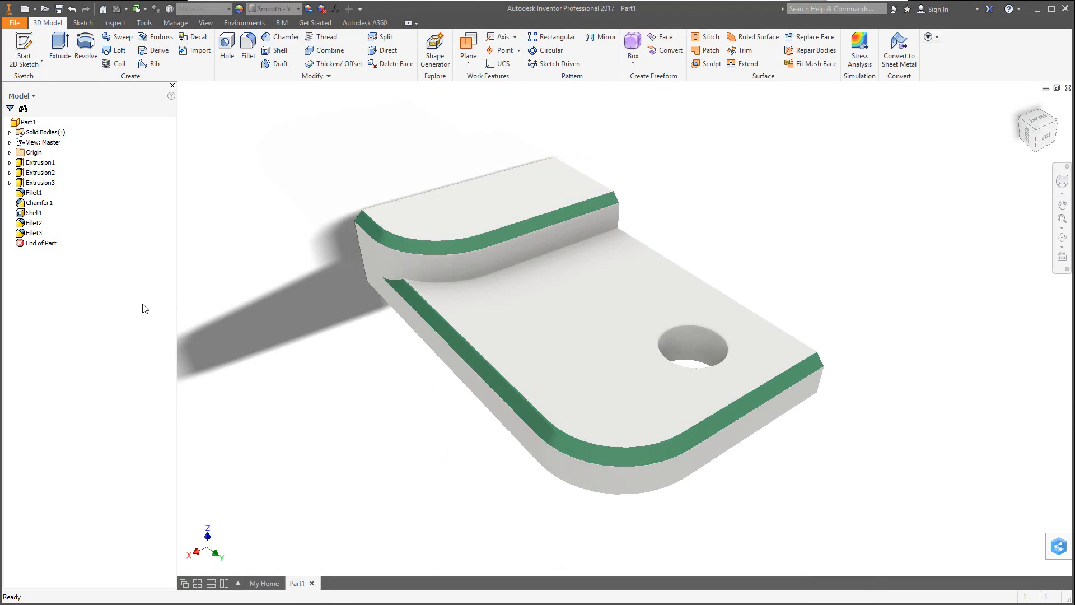
pyautogui.click(24, 10)
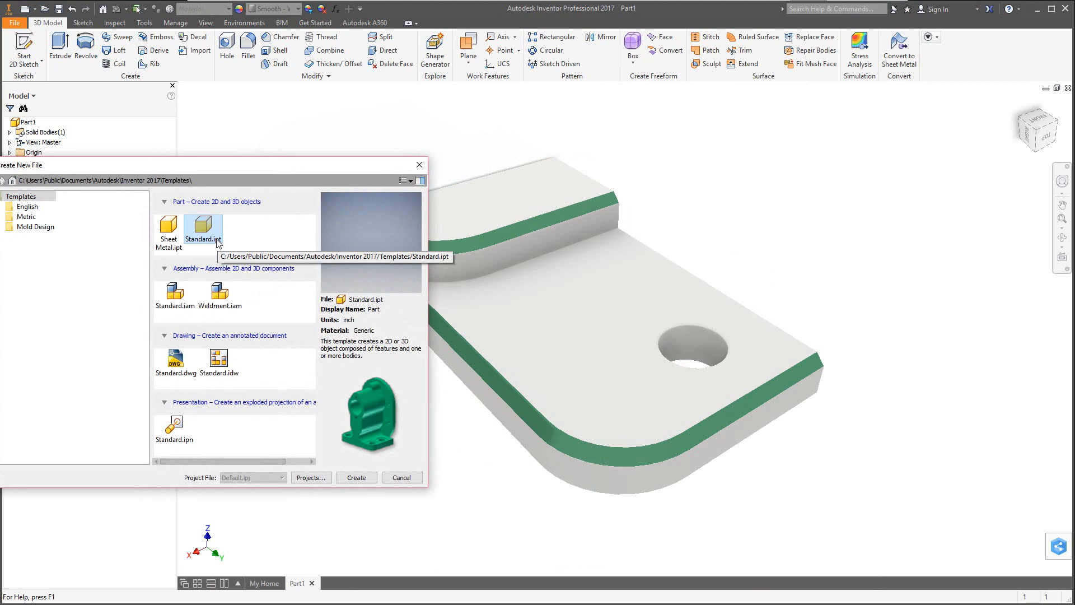
pyautogui.click(164, 202)
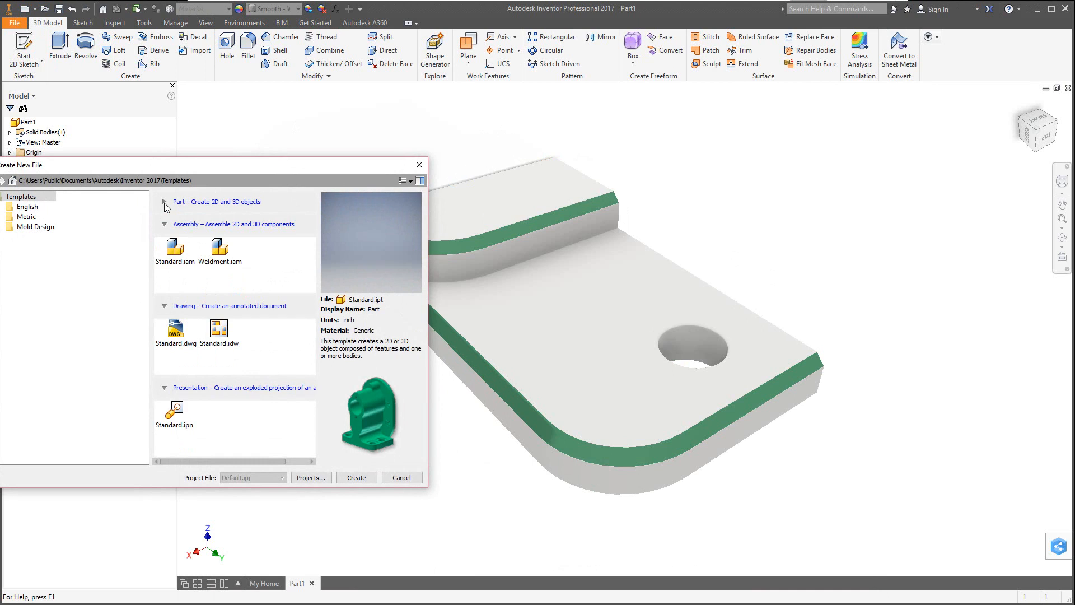
pyautogui.click(164, 202)
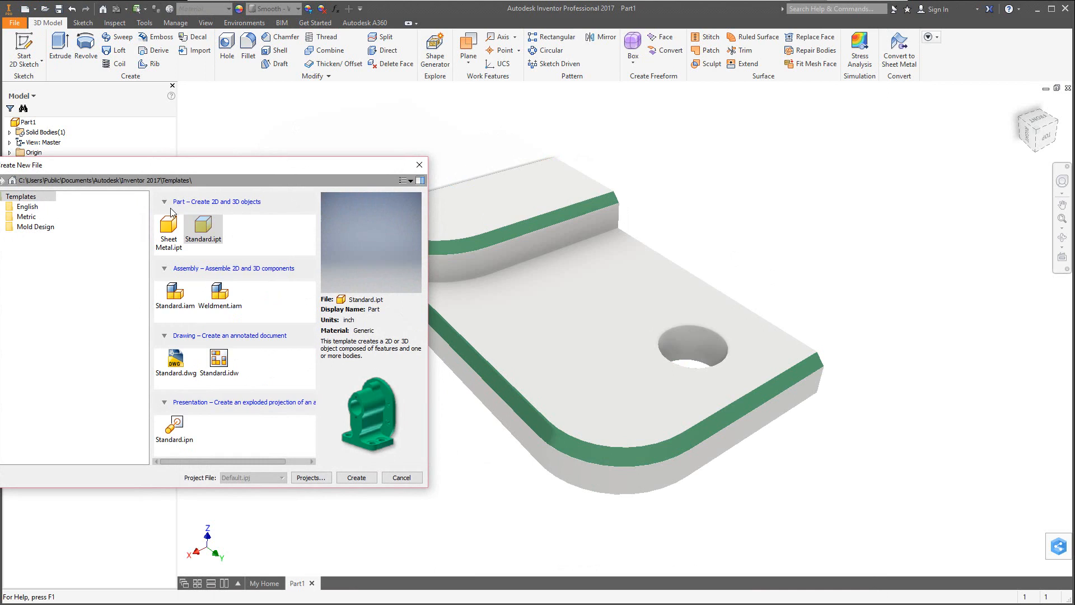
pyautogui.click(21, 219)
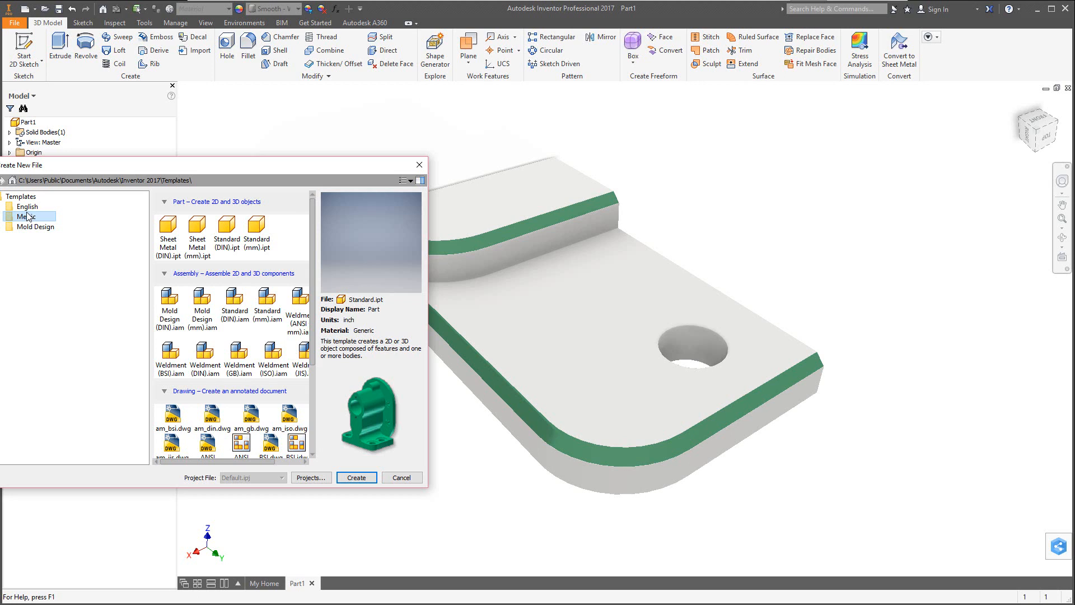
pyautogui.click(25, 208)
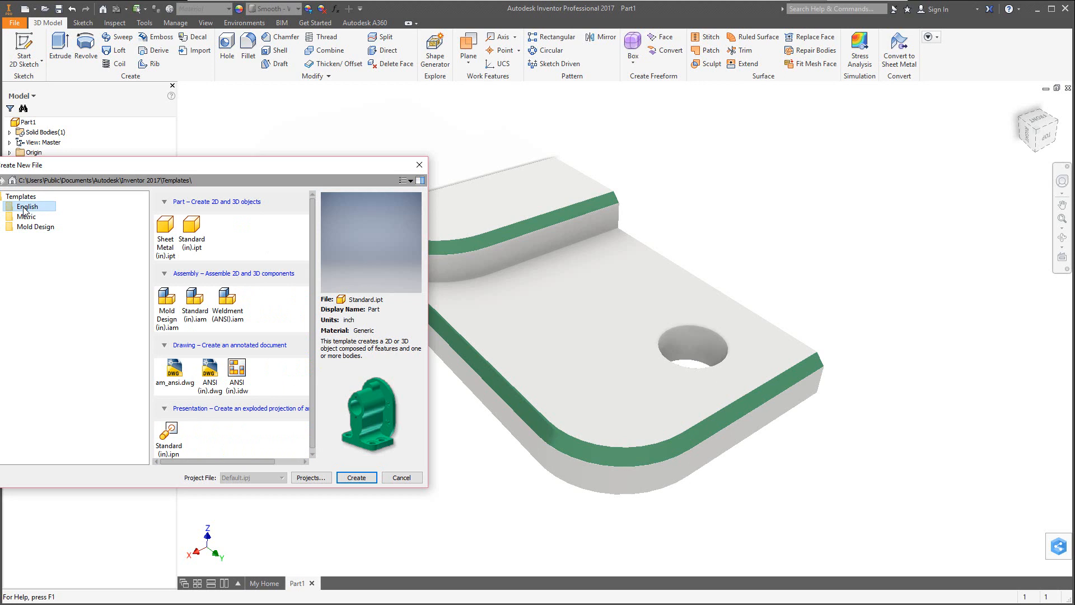
pyautogui.click(202, 239)
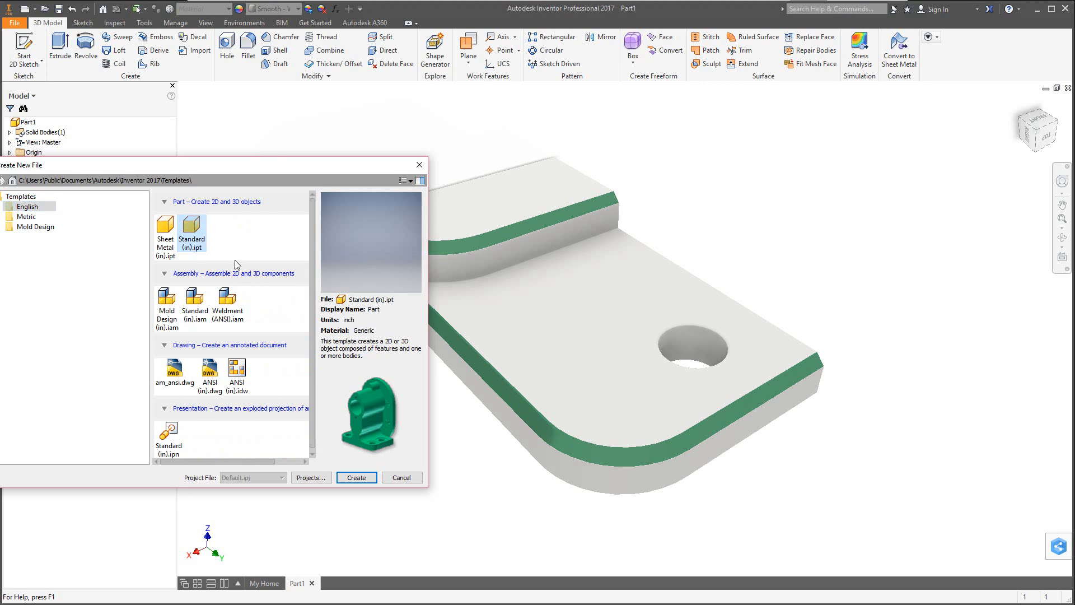
pyautogui.click(350, 477)
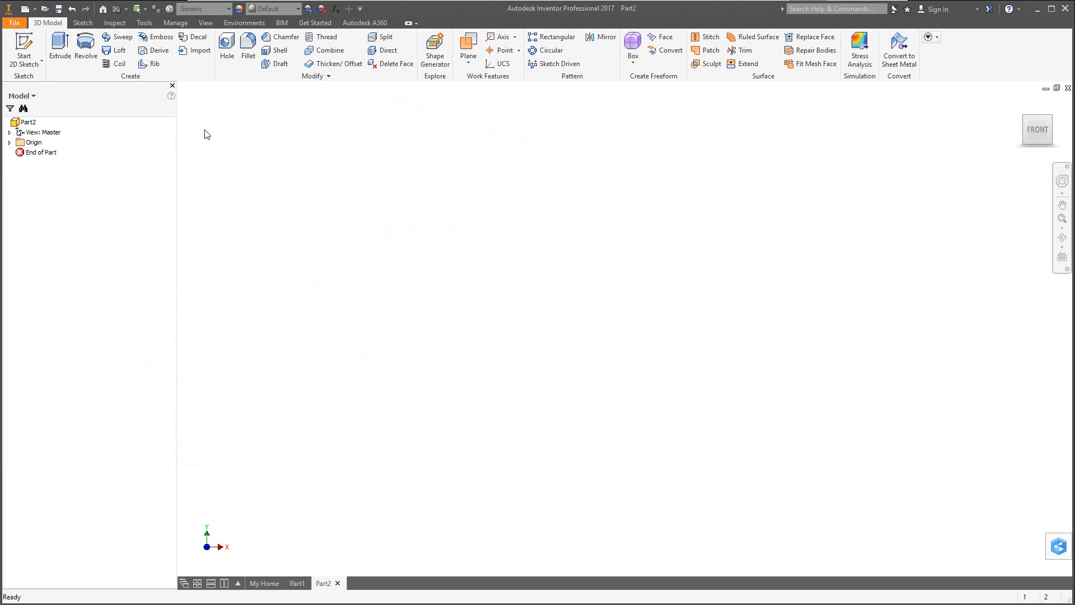
# Review the color scheme, display and display appearance settings in the application options without changing them.
pyautogui.click(15, 25)
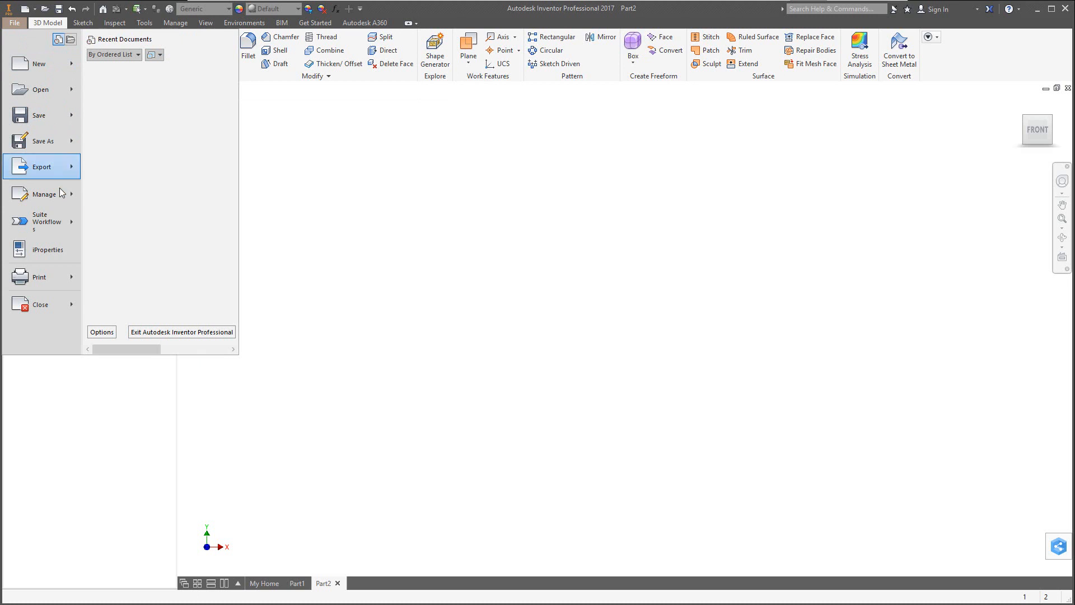
pyautogui.click(102, 333)
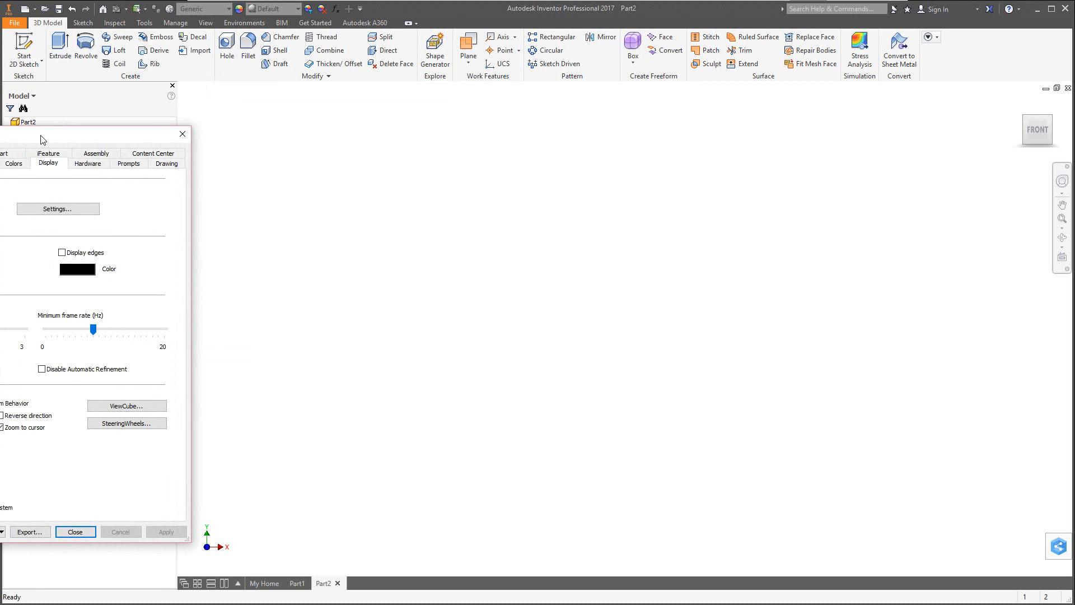
pyautogui.moveTo(41, 136); pyautogui.dragTo(453, 121)
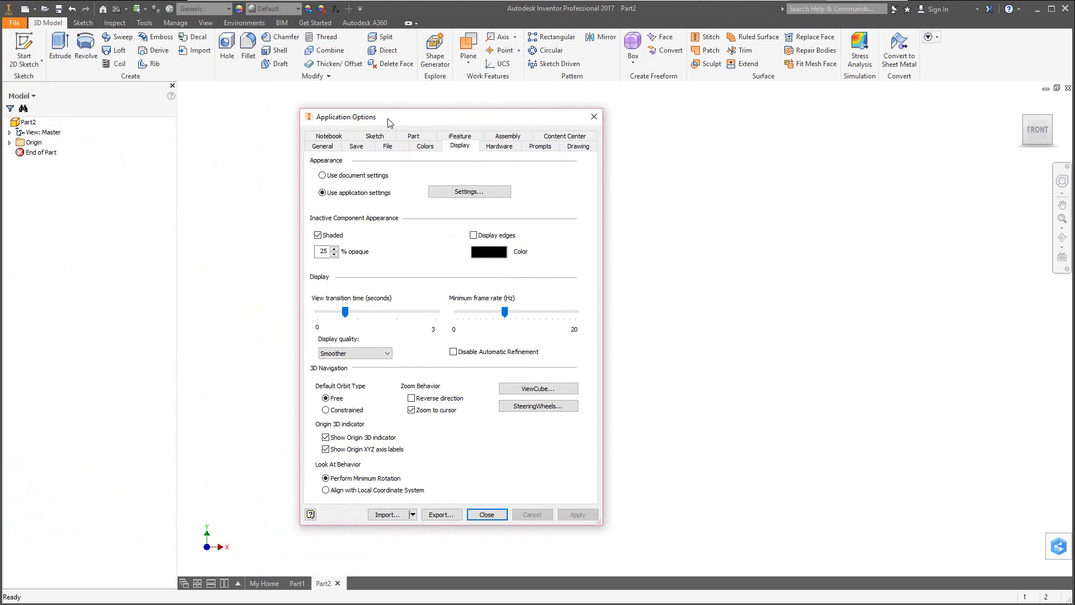
pyautogui.click(425, 147)
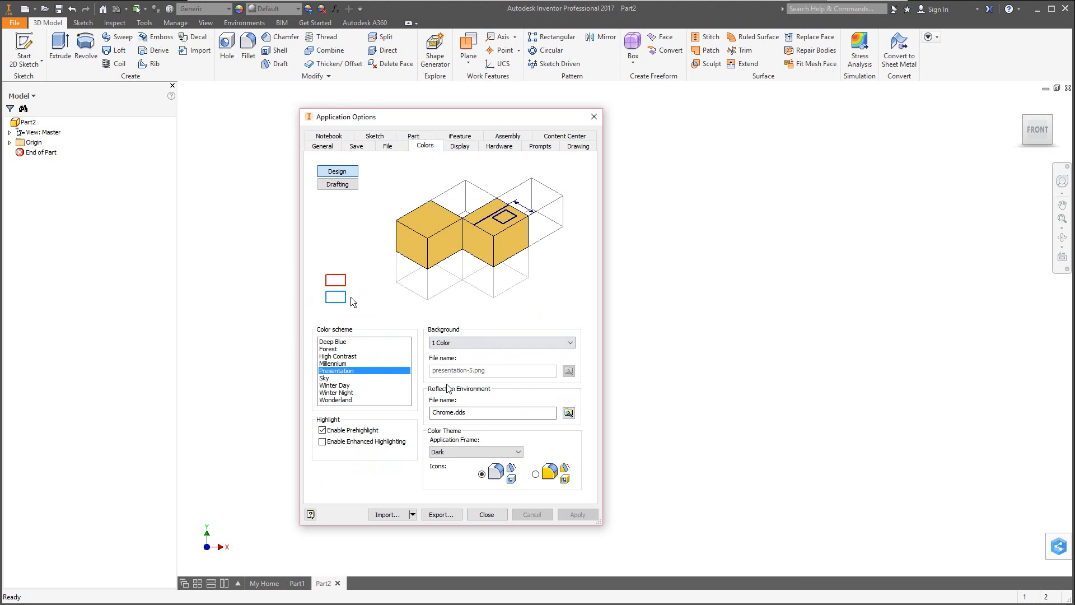
pyautogui.click(458, 151)
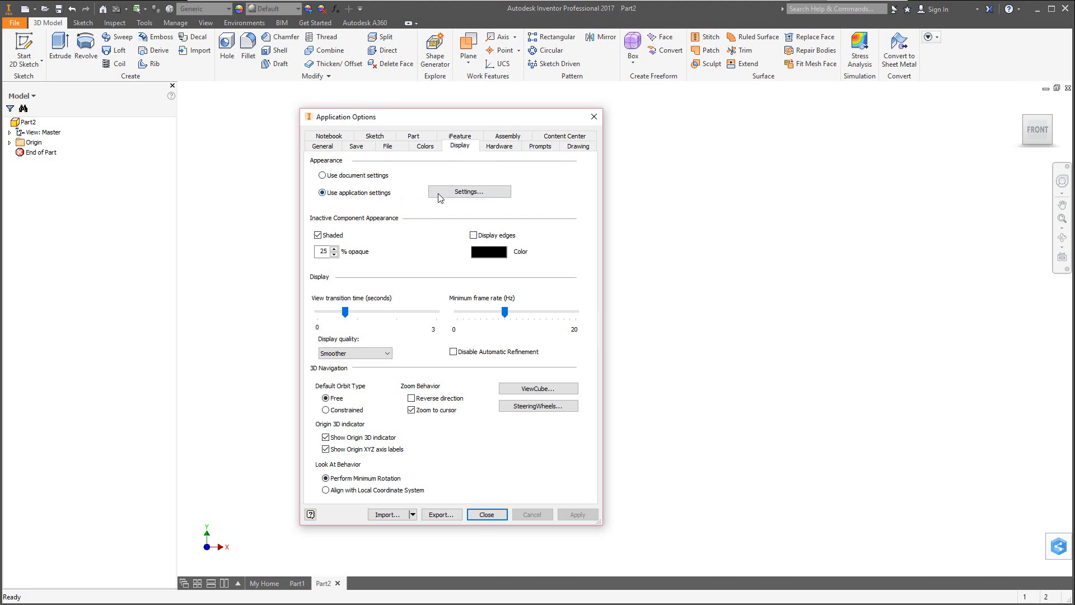
pyautogui.click(462, 195)
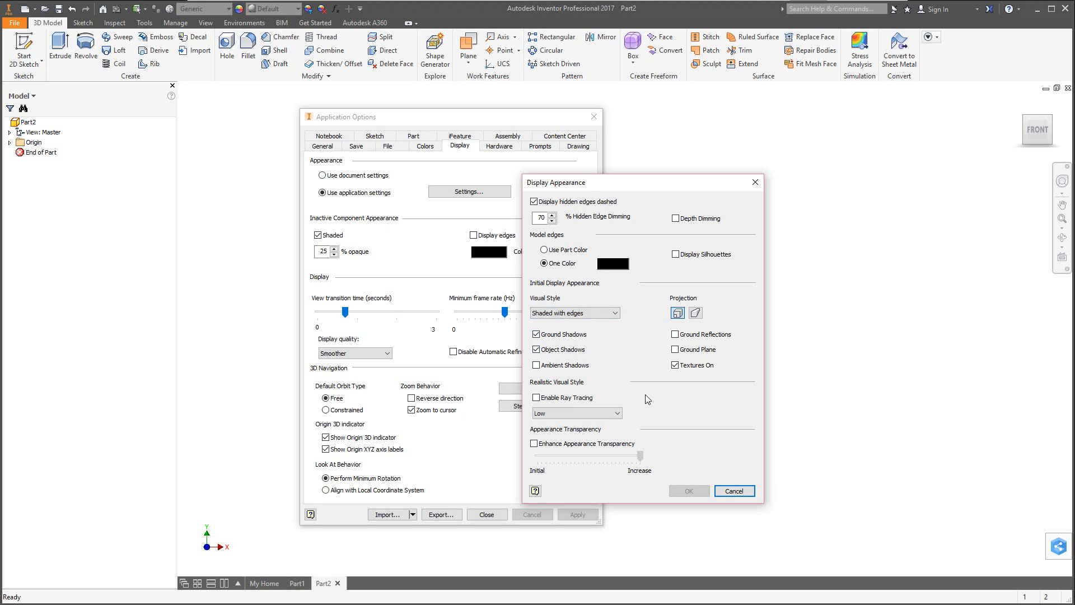
pyautogui.click(734, 491)
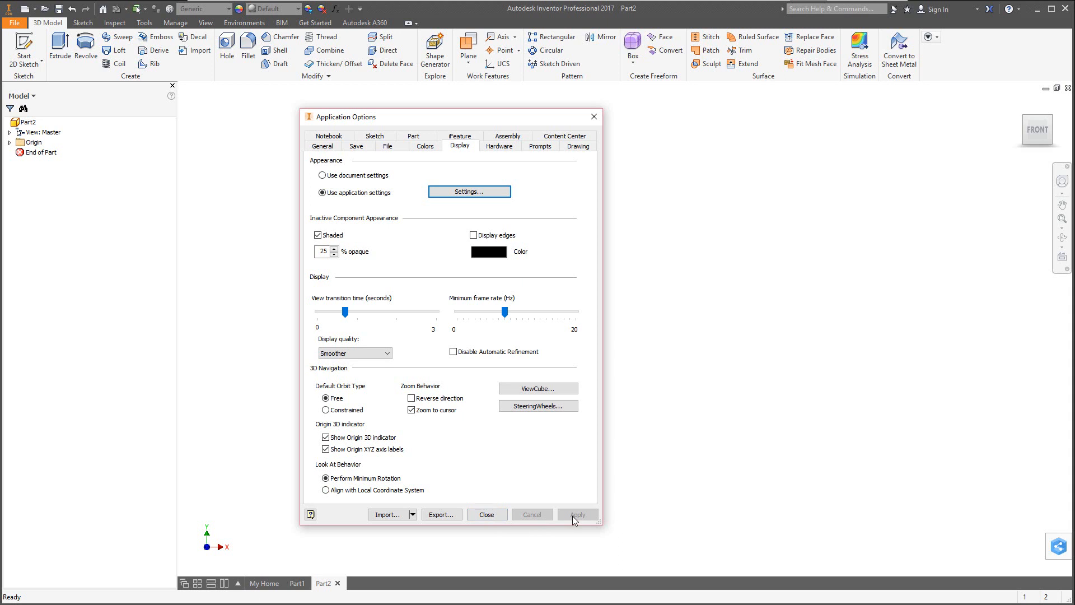
pyautogui.click(493, 517)
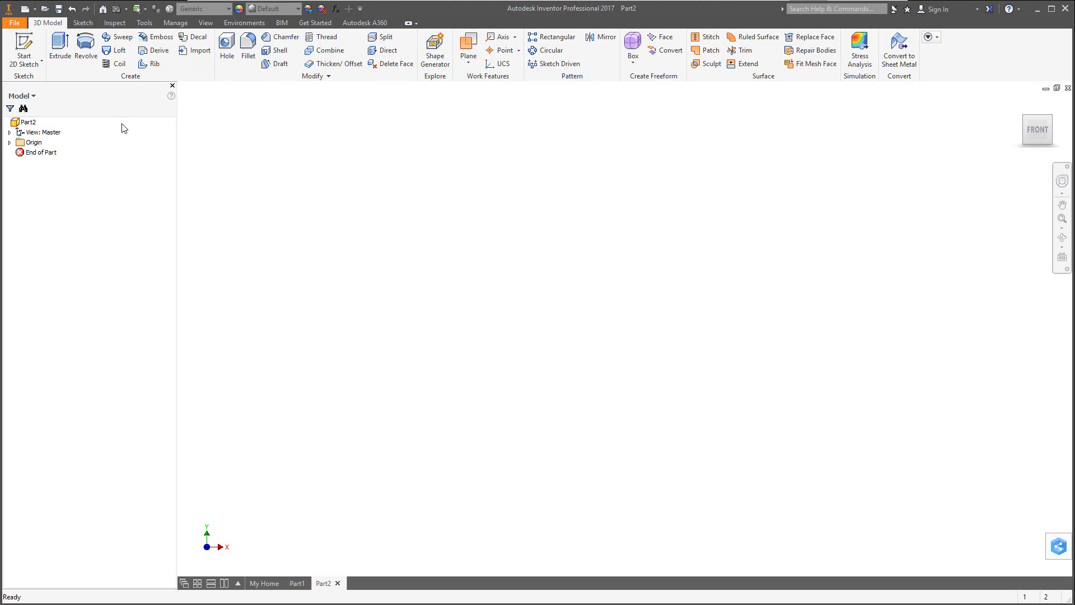
# Close the model browser and restore it through the user interface visibility options.
pyautogui.click(173, 86)
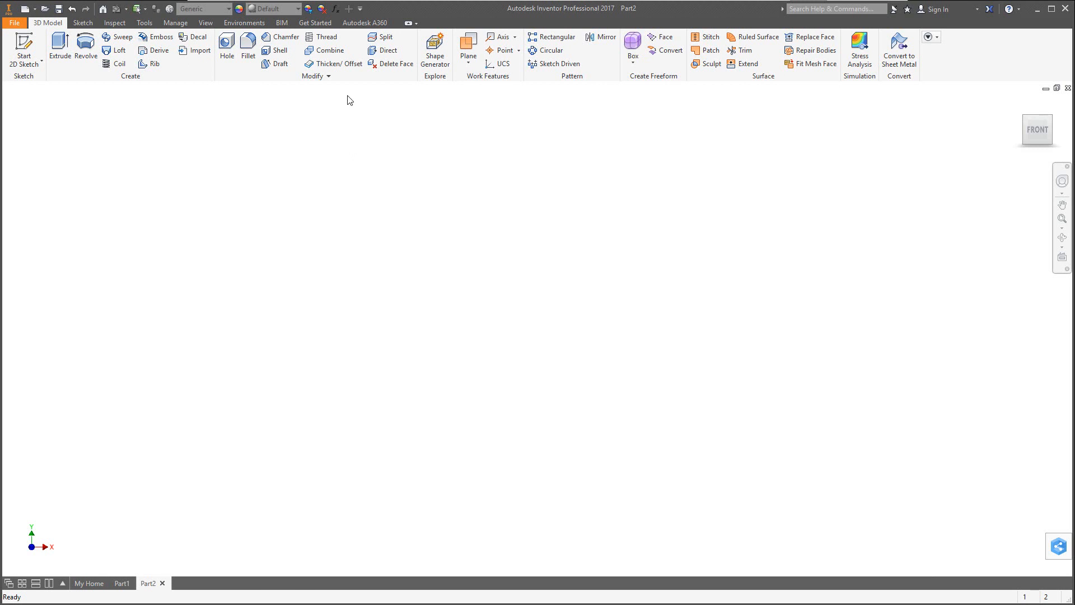
pyautogui.click(206, 23)
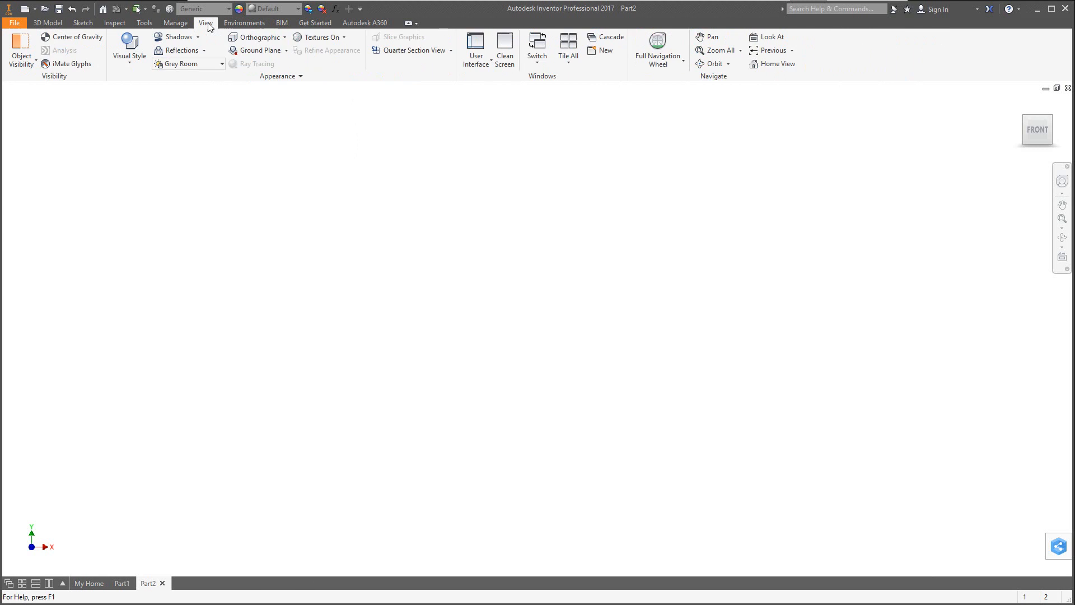
pyautogui.click(485, 65)
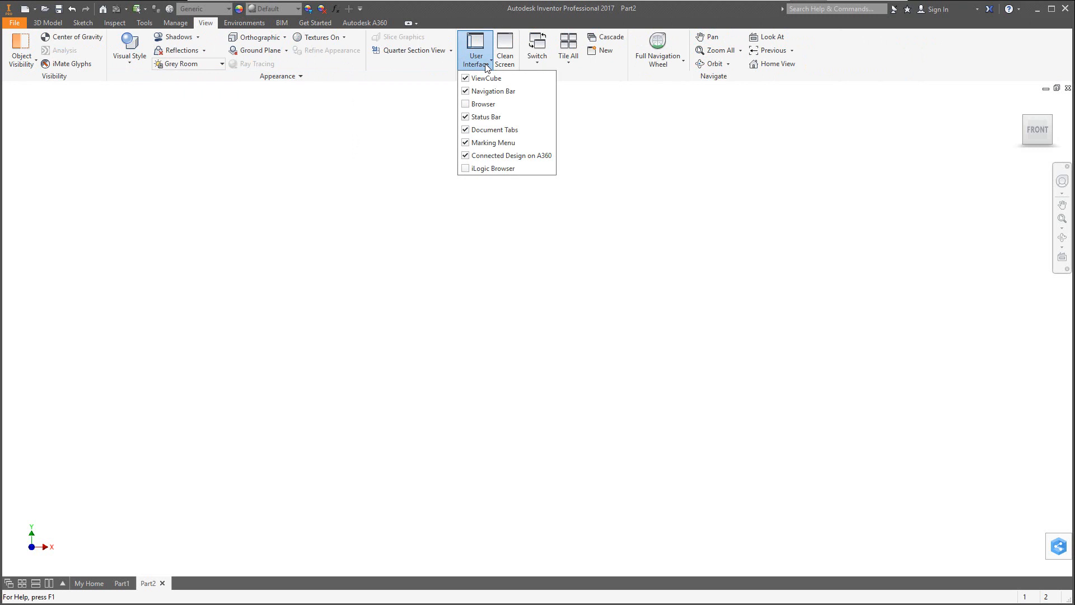
pyautogui.click(468, 105)
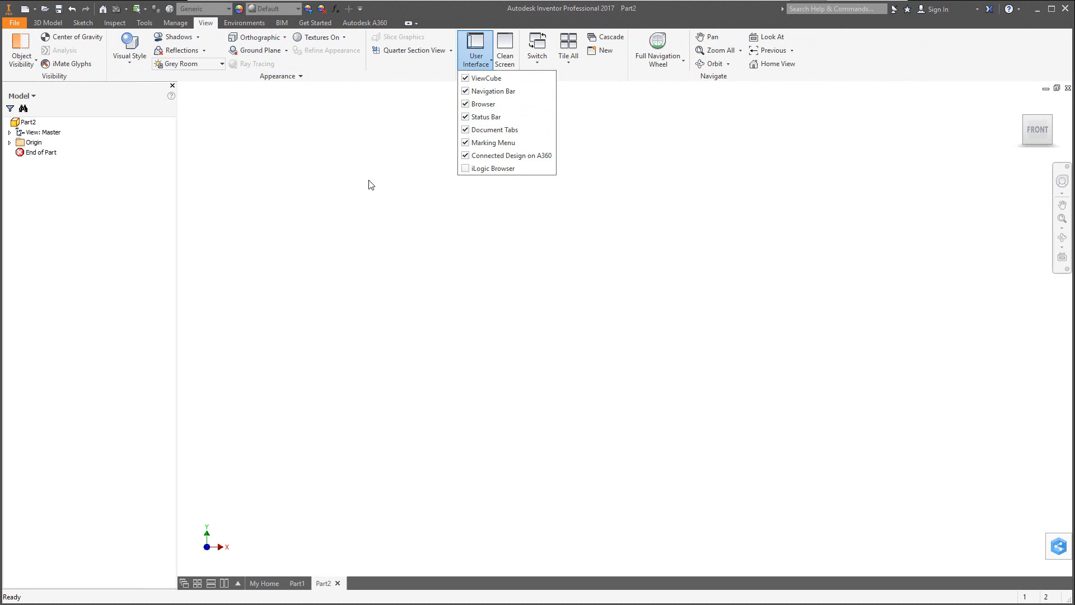
pyautogui.click(369, 185)
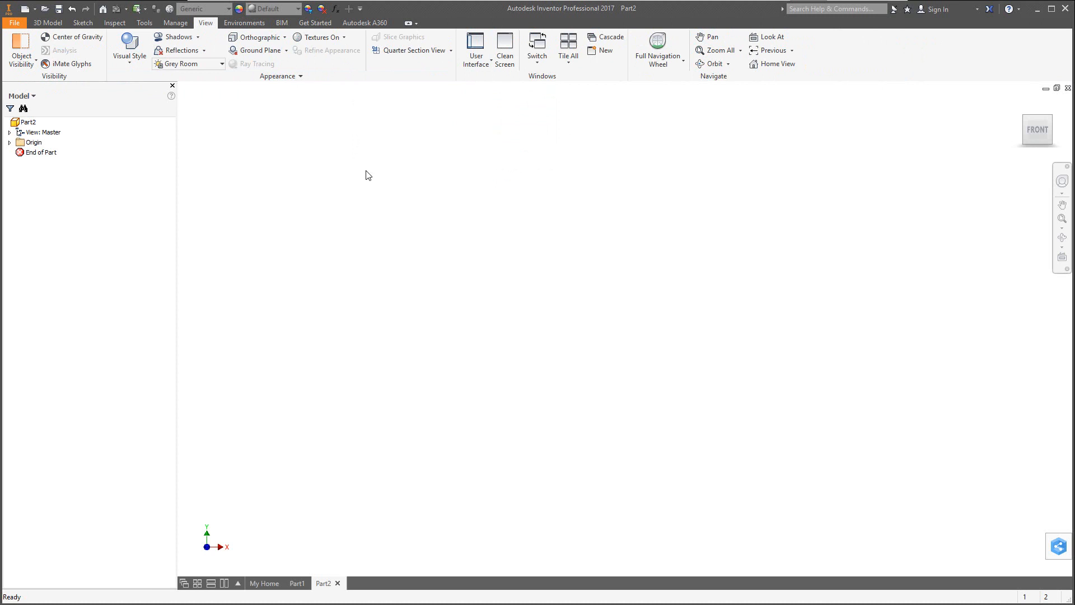
# Cycle the ribbon through its minimized states, including panel buttons and panel titles, and restore it to full size.
pyautogui.click(416, 24)
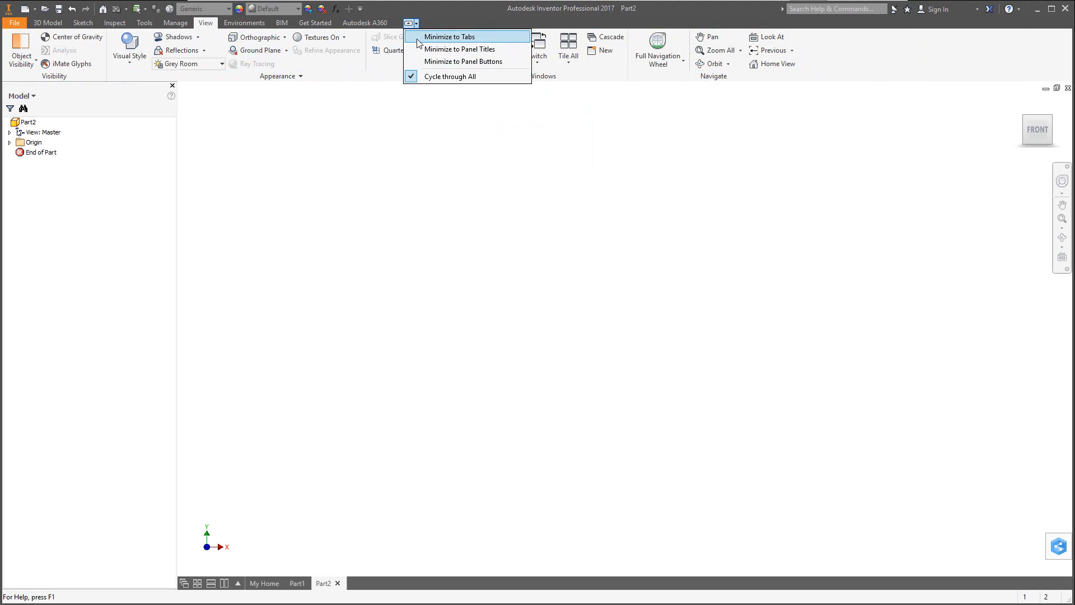
pyautogui.click(463, 61)
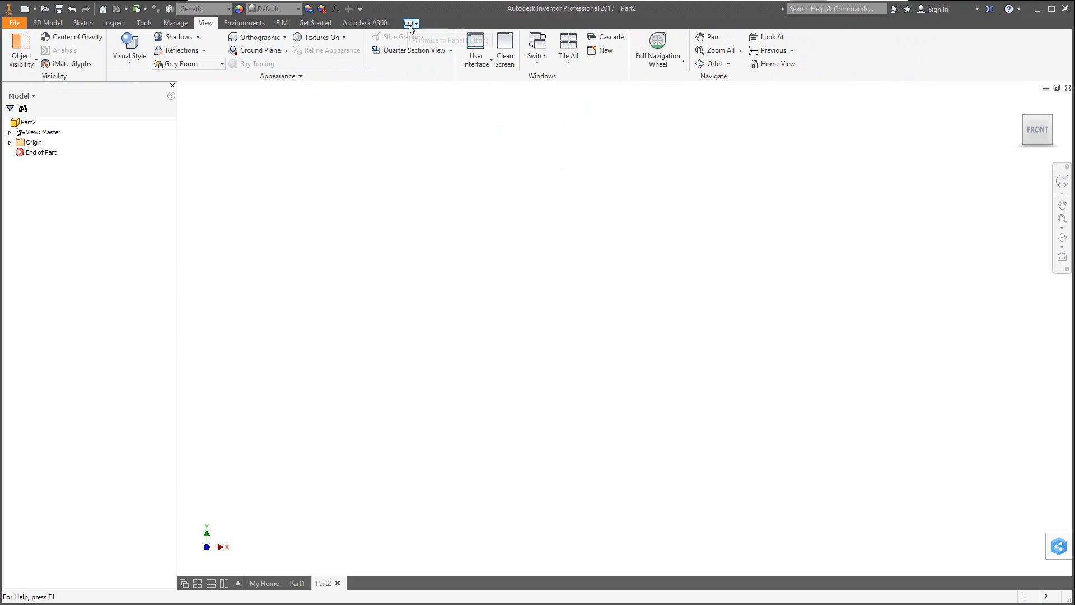
pyautogui.click(409, 25)
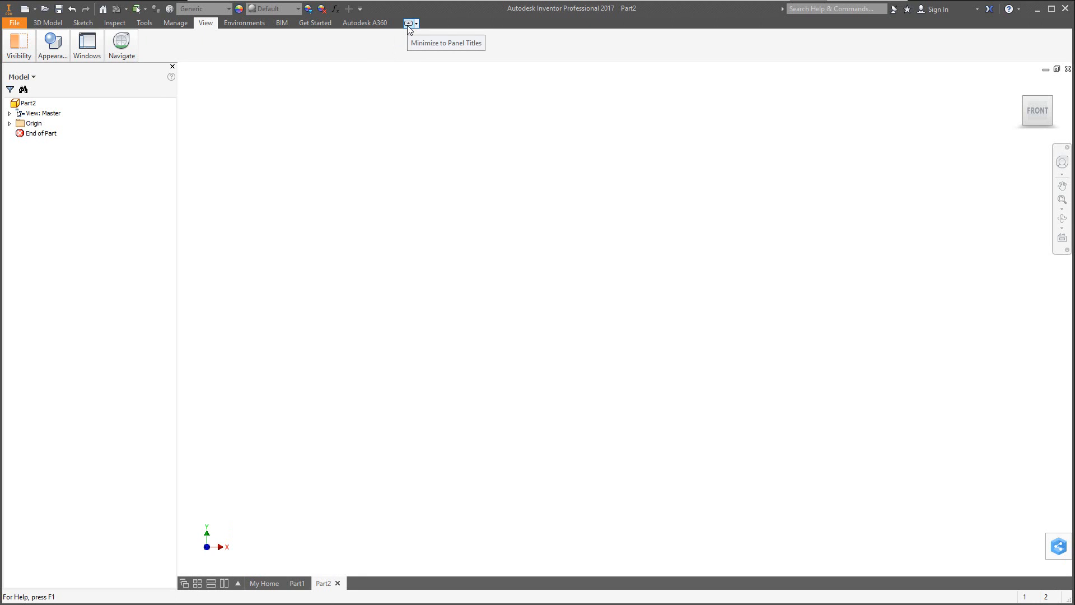
pyautogui.click(409, 26)
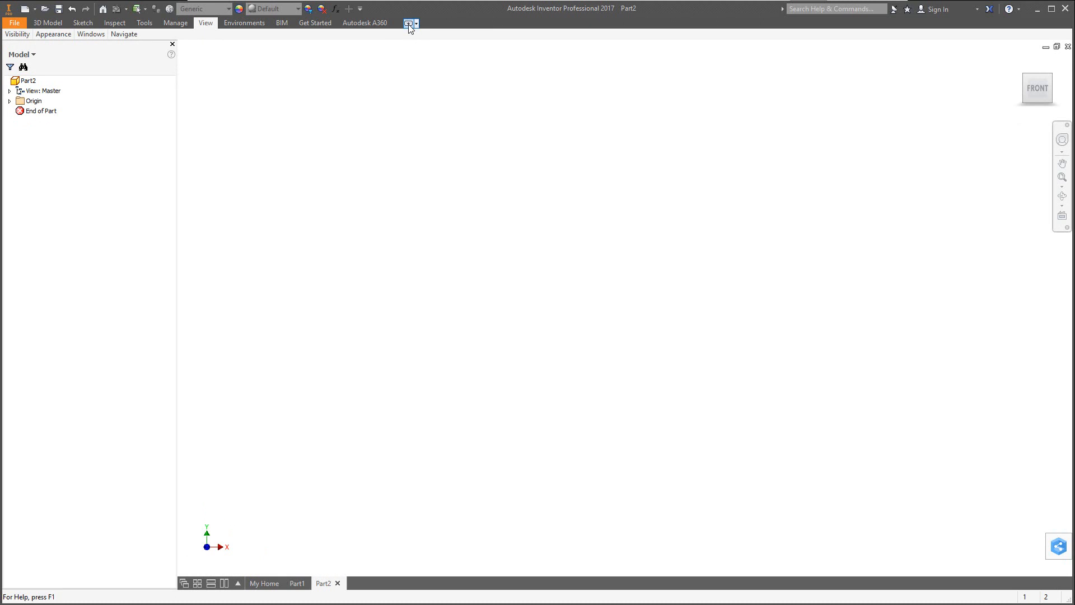
pyautogui.click(409, 24)
pyautogui.click(408, 24)
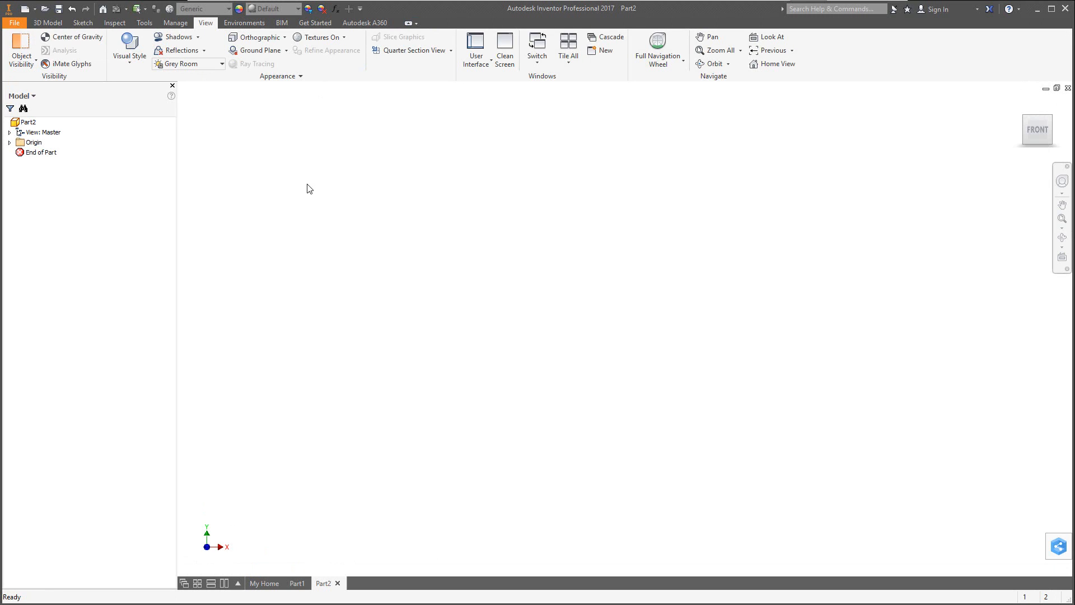
# Start a new 2D sketch on the XZ origin plane.
pyautogui.click(10, 144)
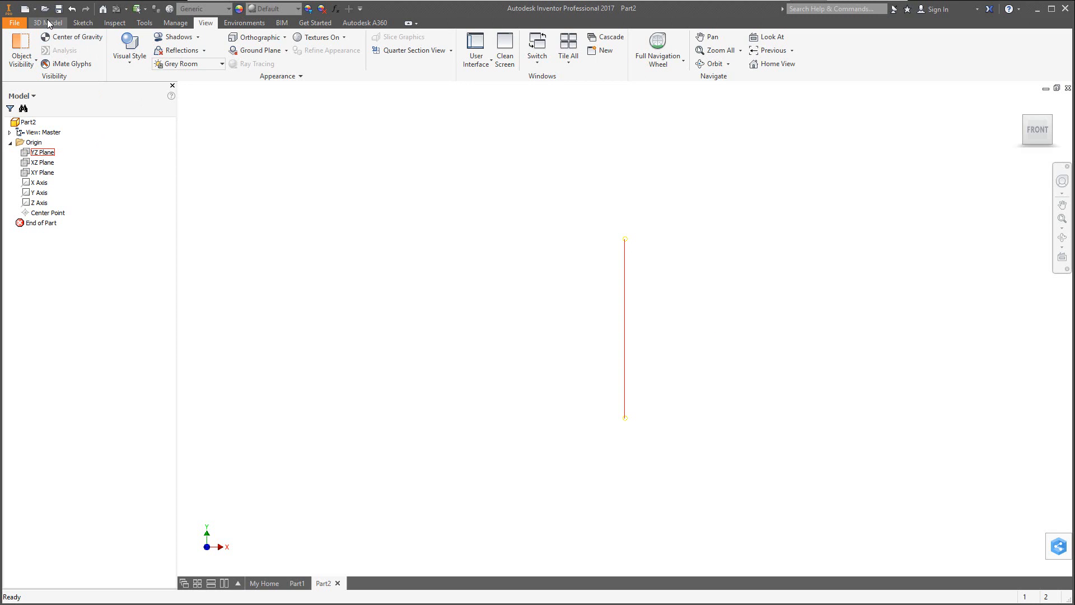
pyautogui.click(78, 25)
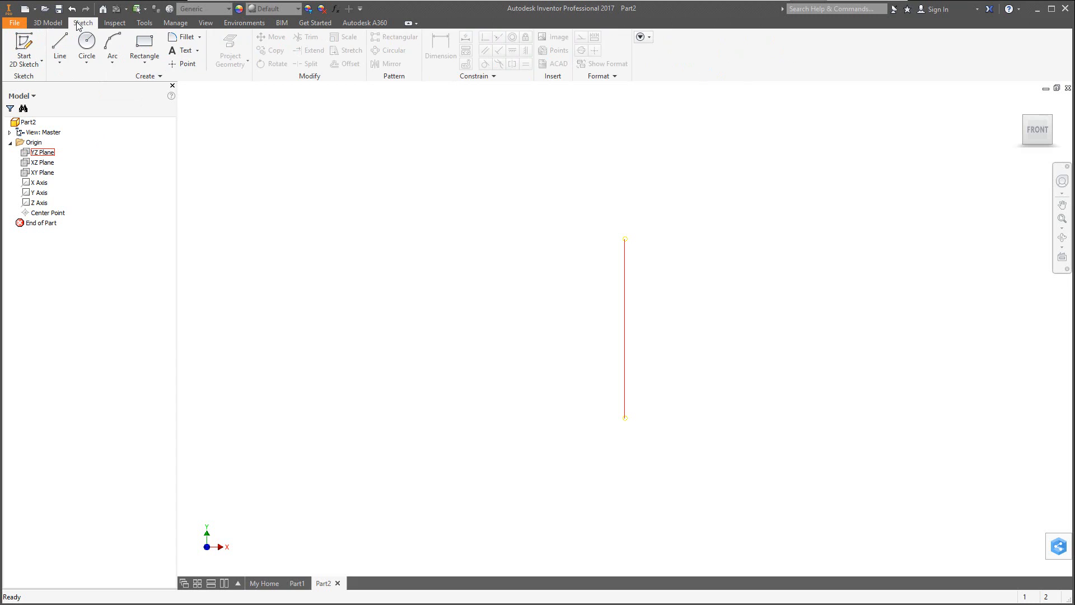
pyautogui.click(37, 60)
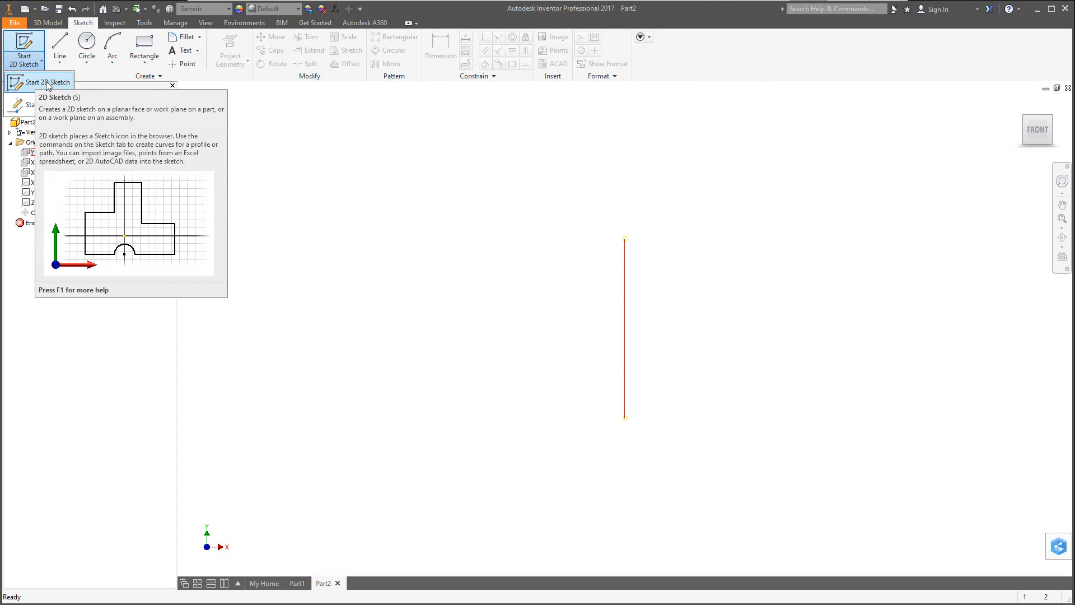
pyautogui.click(41, 83)
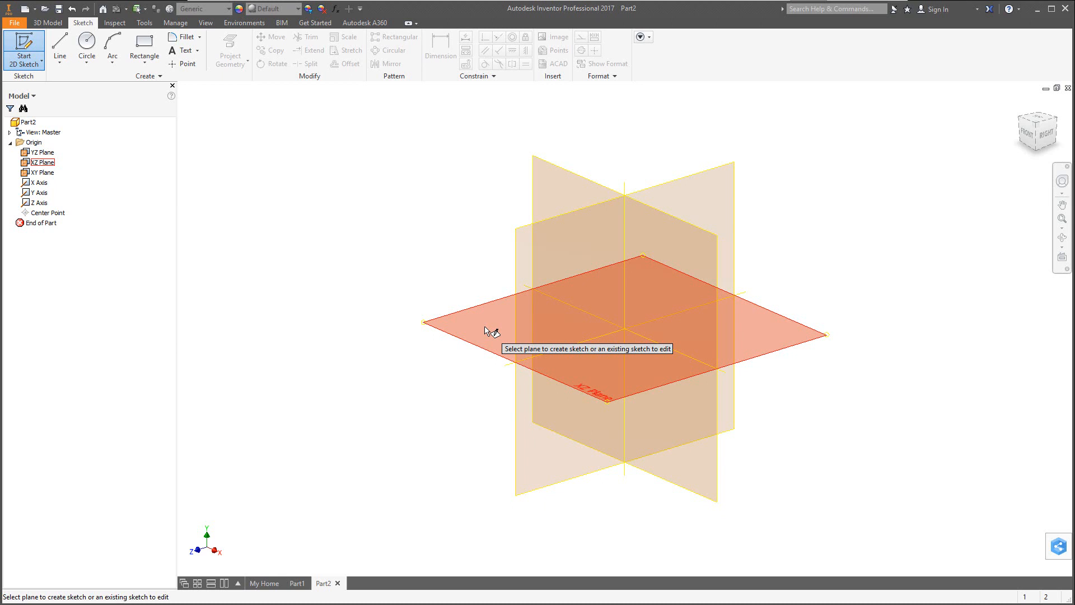
pyautogui.click(454, 337)
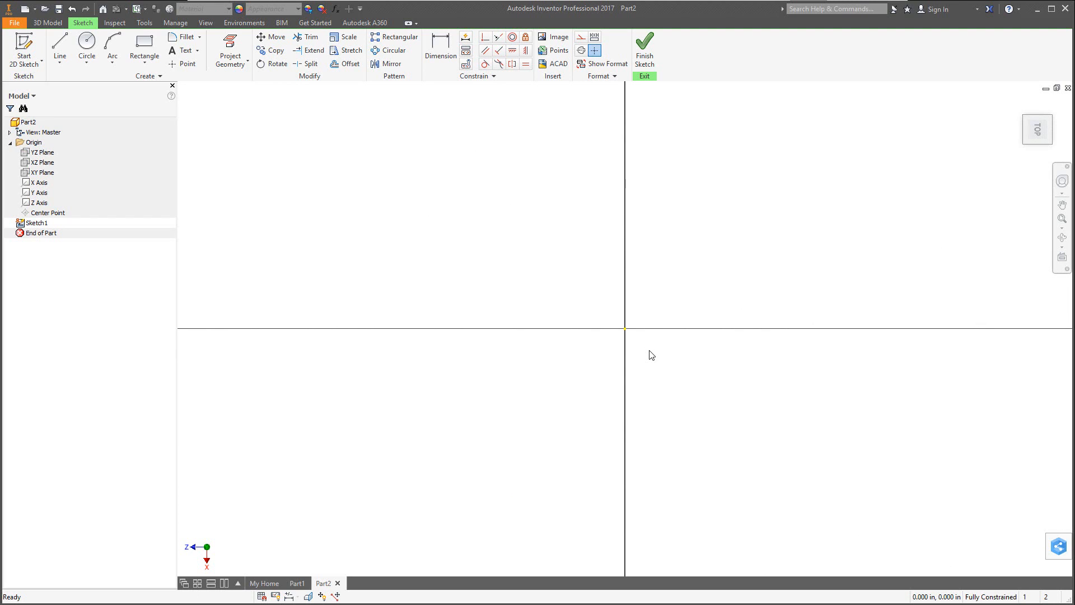
# Sketch a two-point rectangle measuring 5 in by 3 in with its first corner at the origin.
pyautogui.click(141, 62)
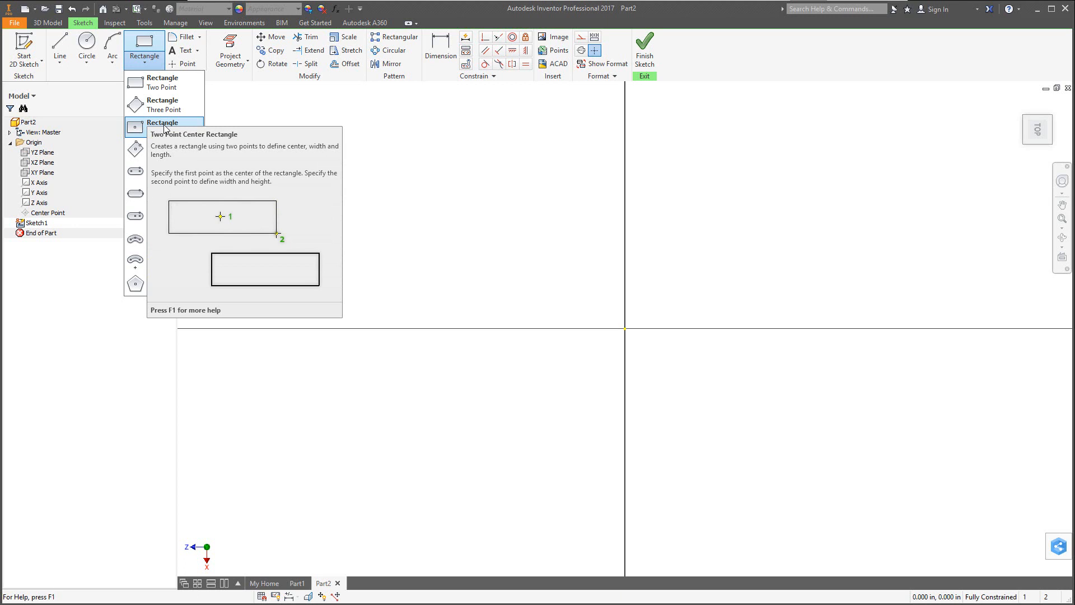
pyautogui.click(160, 88)
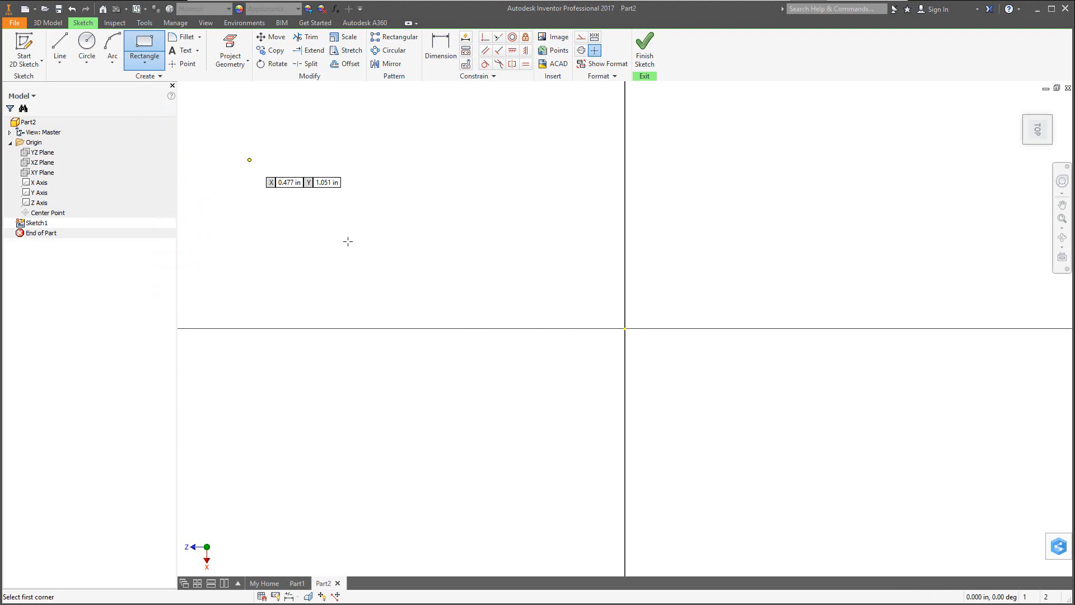
pyautogui.click(624, 328)
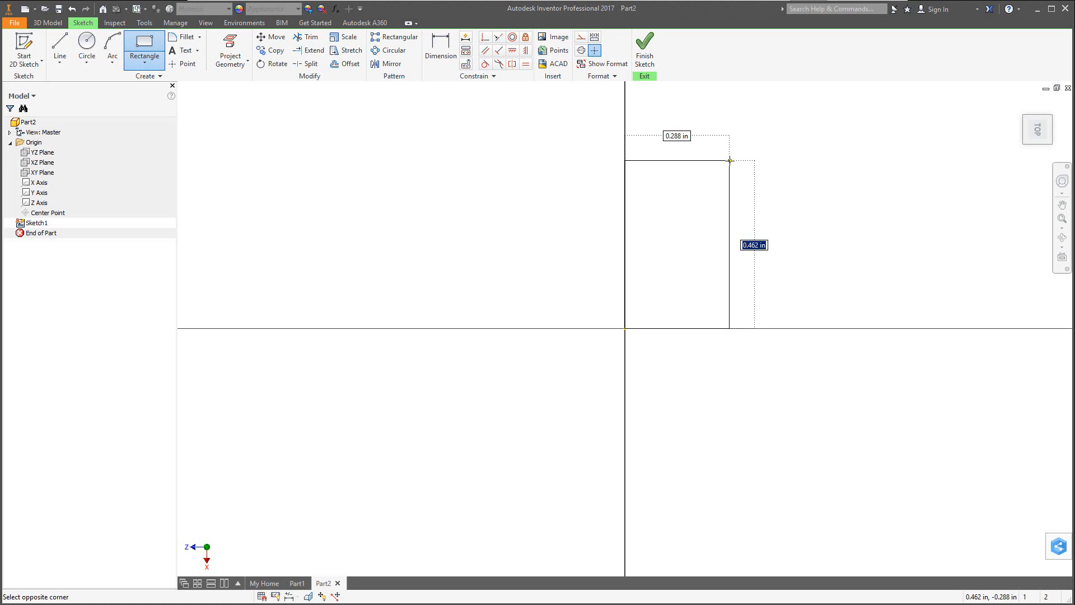
pyautogui.write('5')
pyautogui.press('Tab')
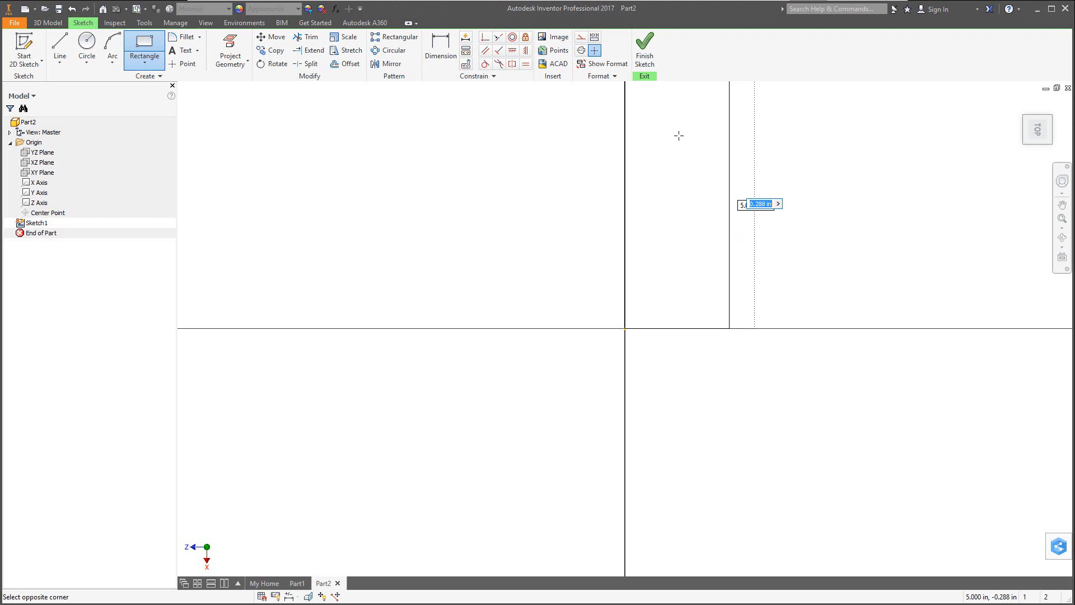
pyautogui.write('3')
pyautogui.press('Return')
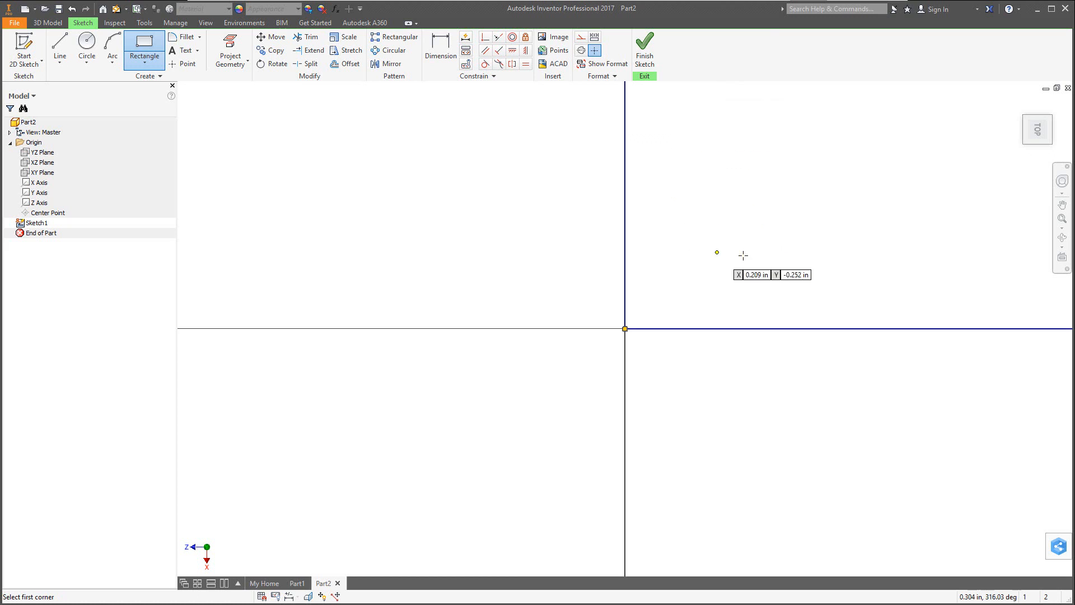
# Examine the rectangle sketch in the rotated top views and the isometric home view.
pyautogui.moveTo(1040, 134)
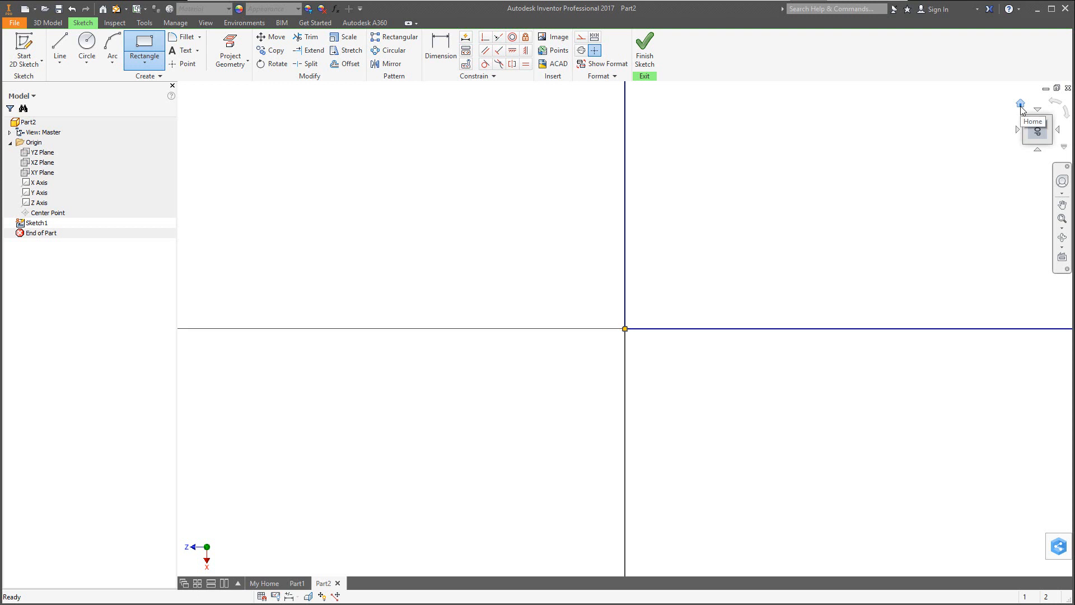
pyautogui.click(1056, 105)
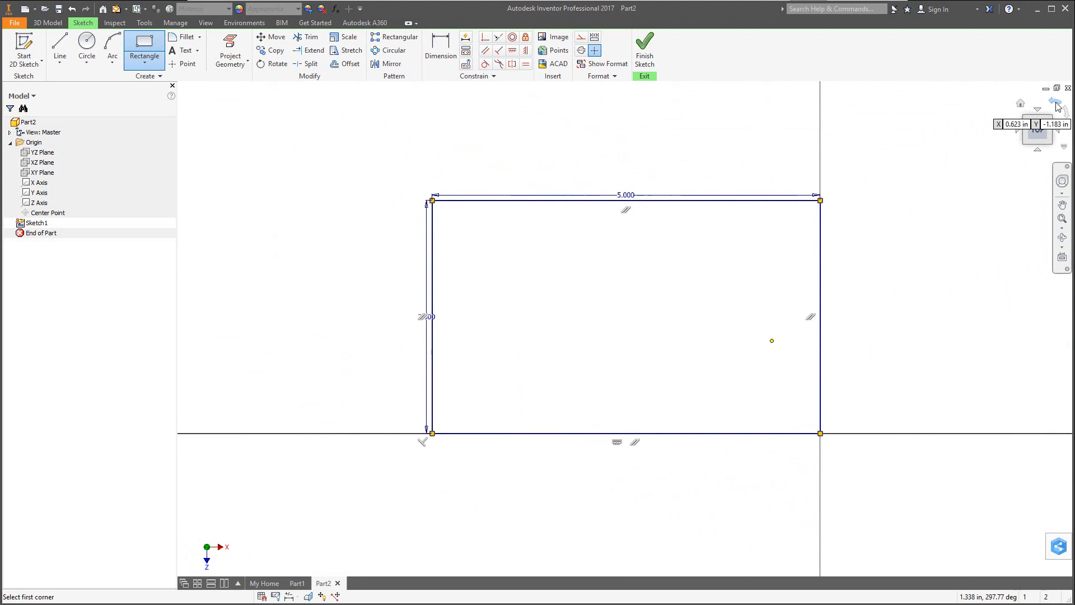
pyautogui.click(1066, 116)
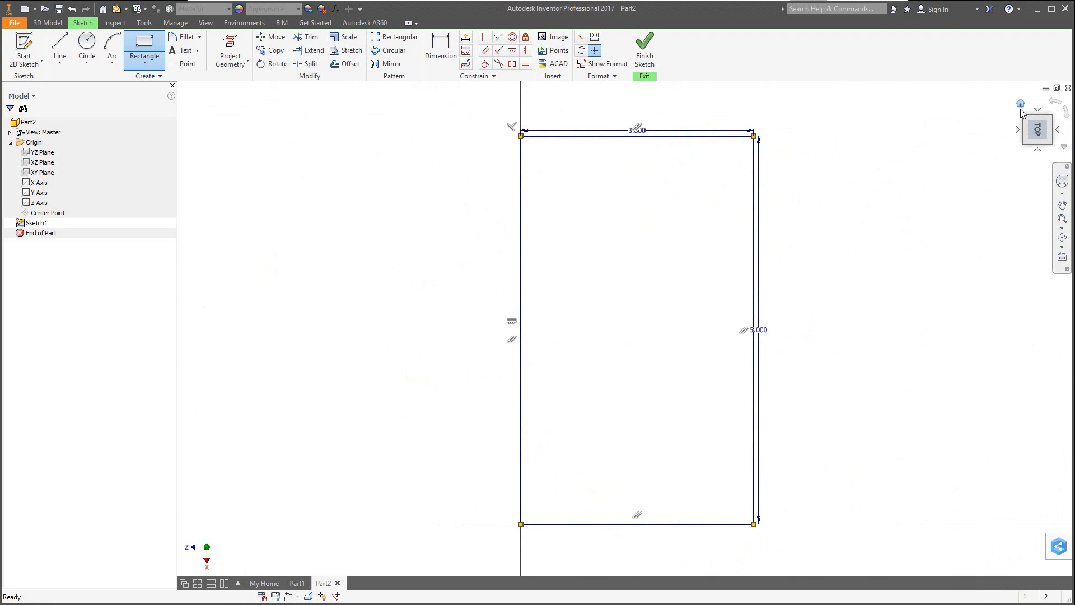
pyautogui.click(1020, 103)
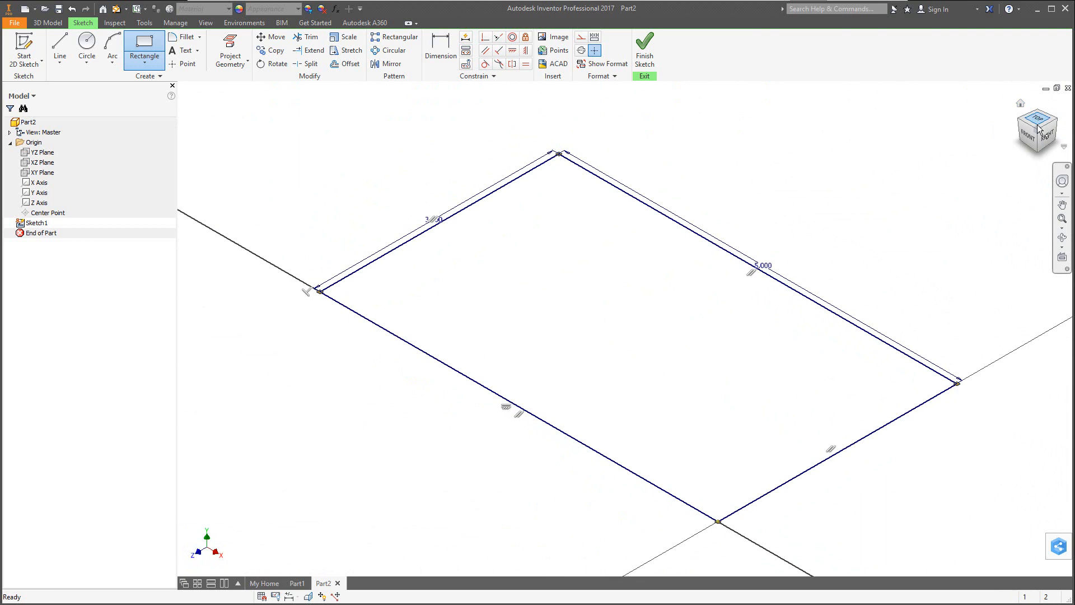
pyautogui.click(1037, 117)
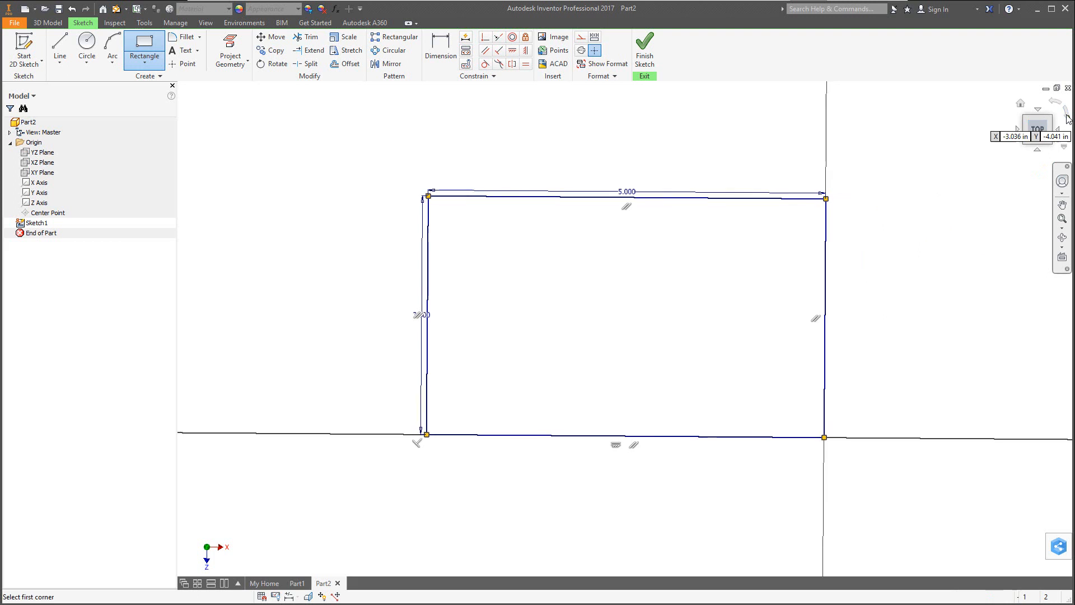
pyautogui.click(1066, 114)
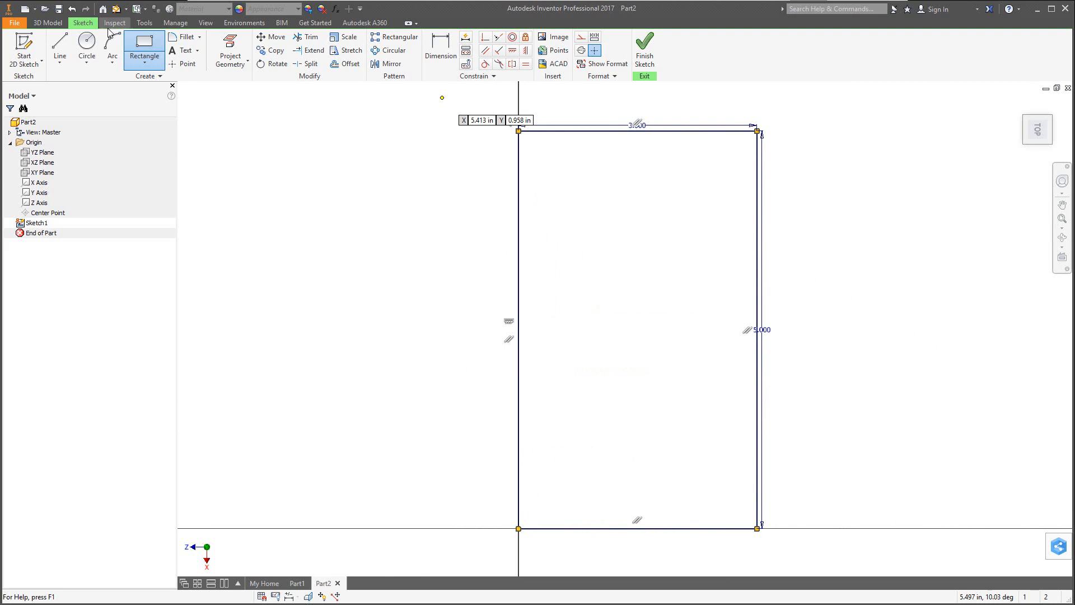
# Extrude the rectangular profile upward by a distance of 0.5 in to form the base plate.
pyautogui.click(50, 24)
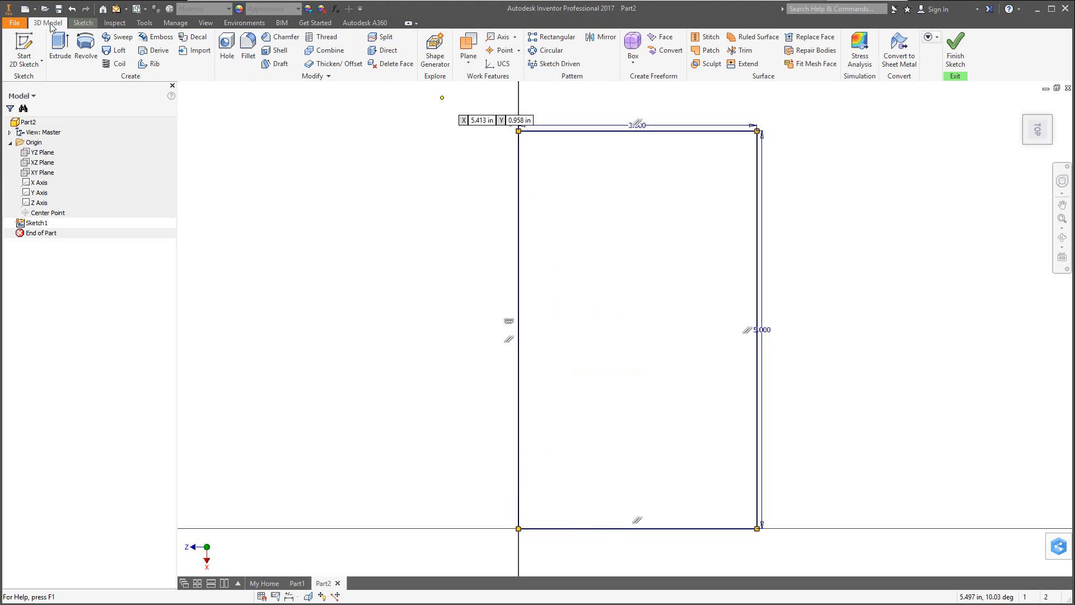
pyautogui.click(58, 52)
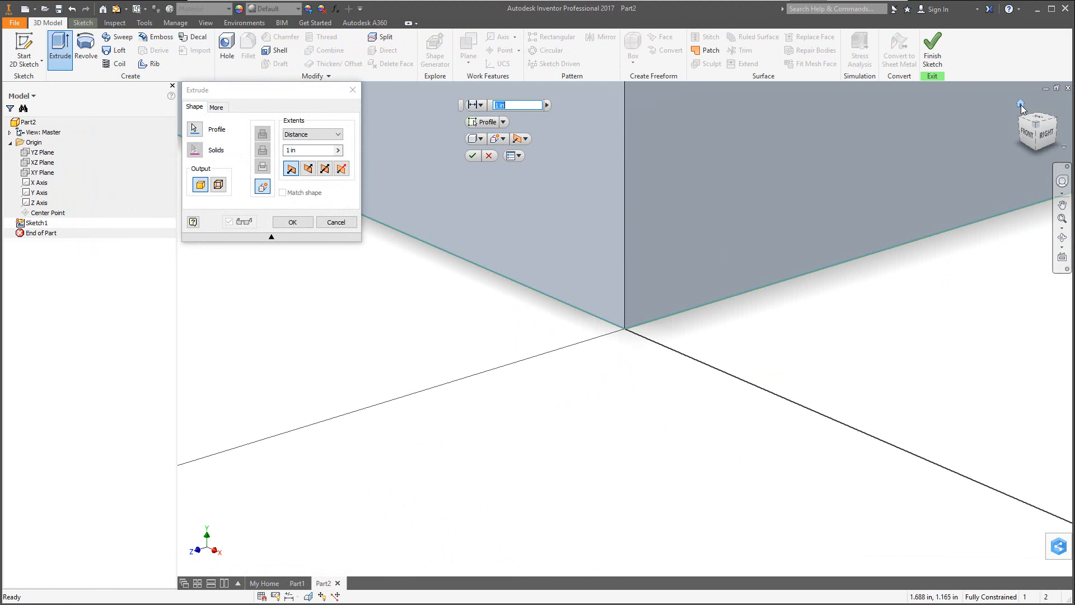
pyautogui.click(1021, 105)
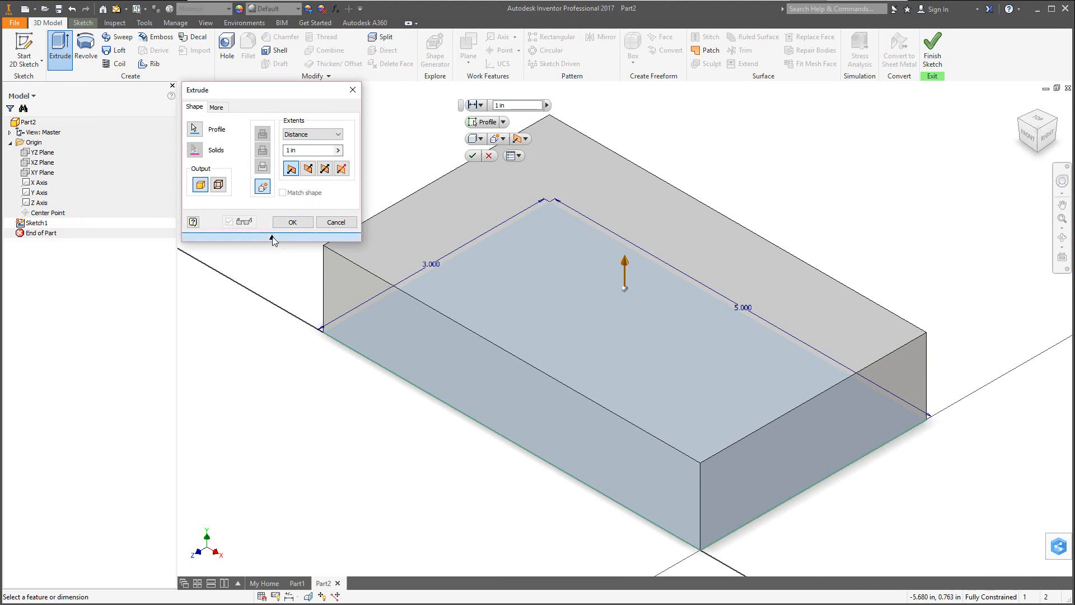
pyautogui.click(272, 236)
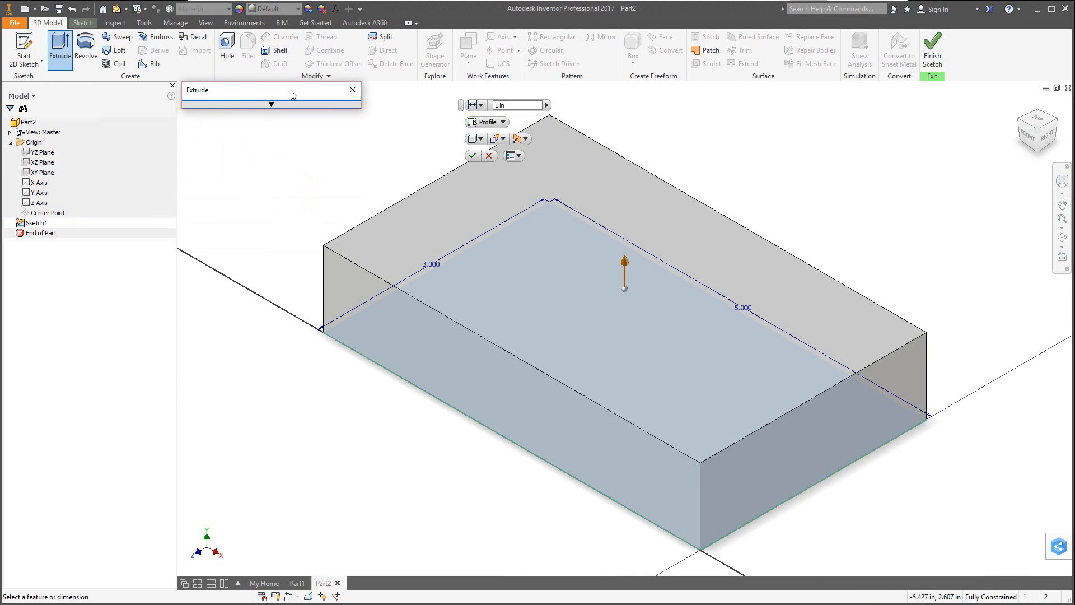
pyautogui.click(271, 104)
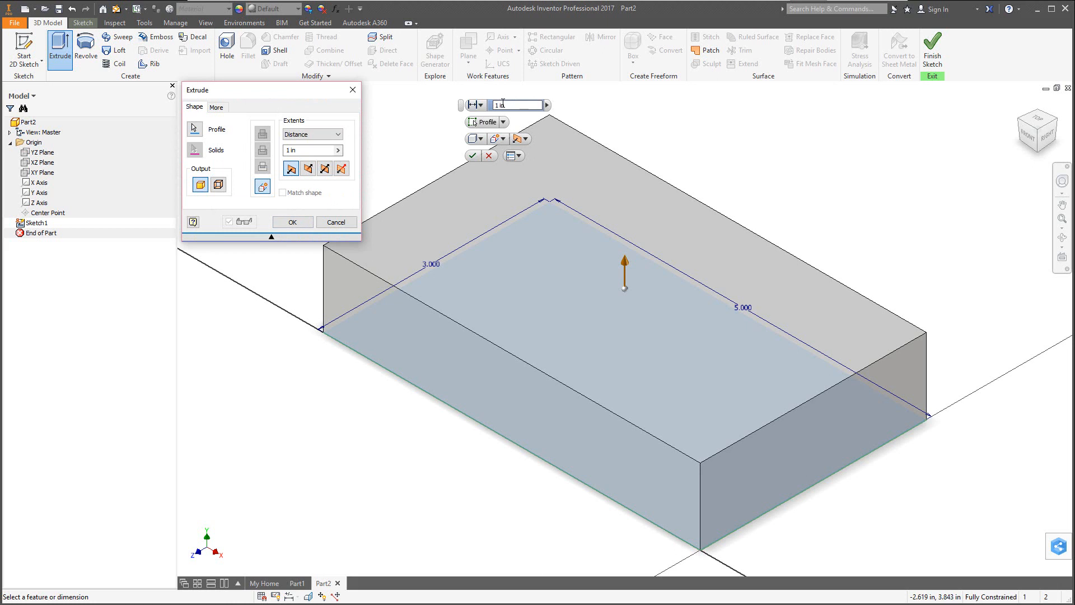
pyautogui.moveTo(460, 105); pyautogui.dragTo(684, 126)
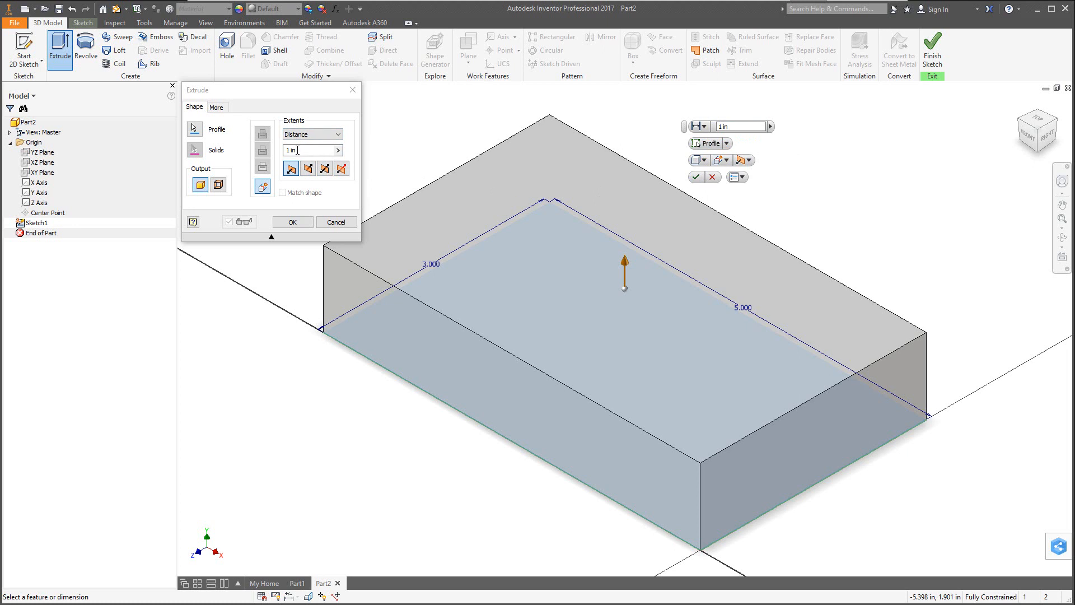
pyautogui.moveTo(300, 150); pyautogui.dragTo(284, 150)
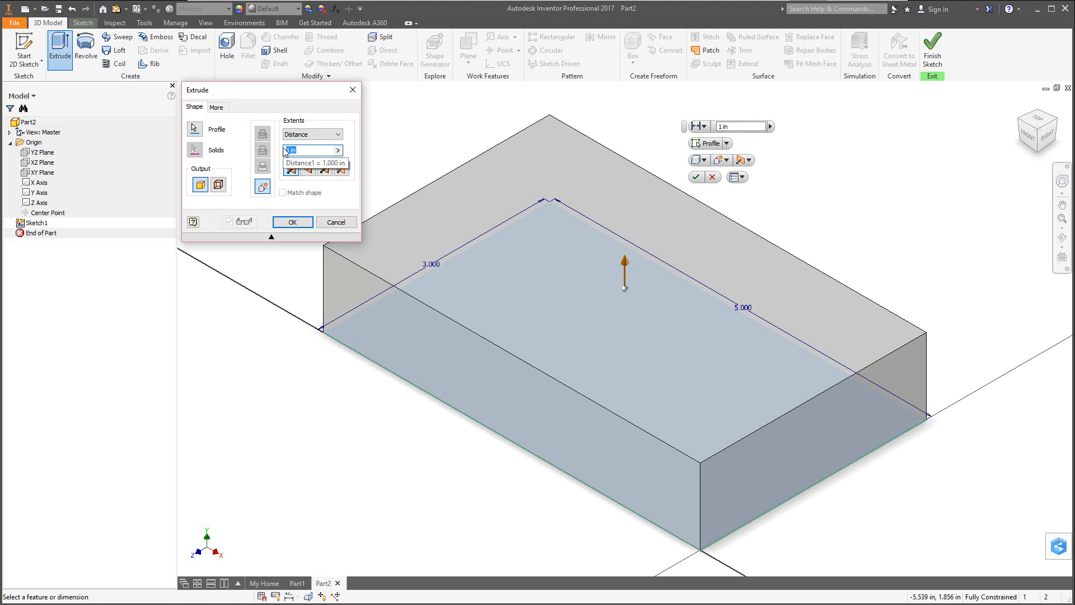
pyautogui.write('.5')
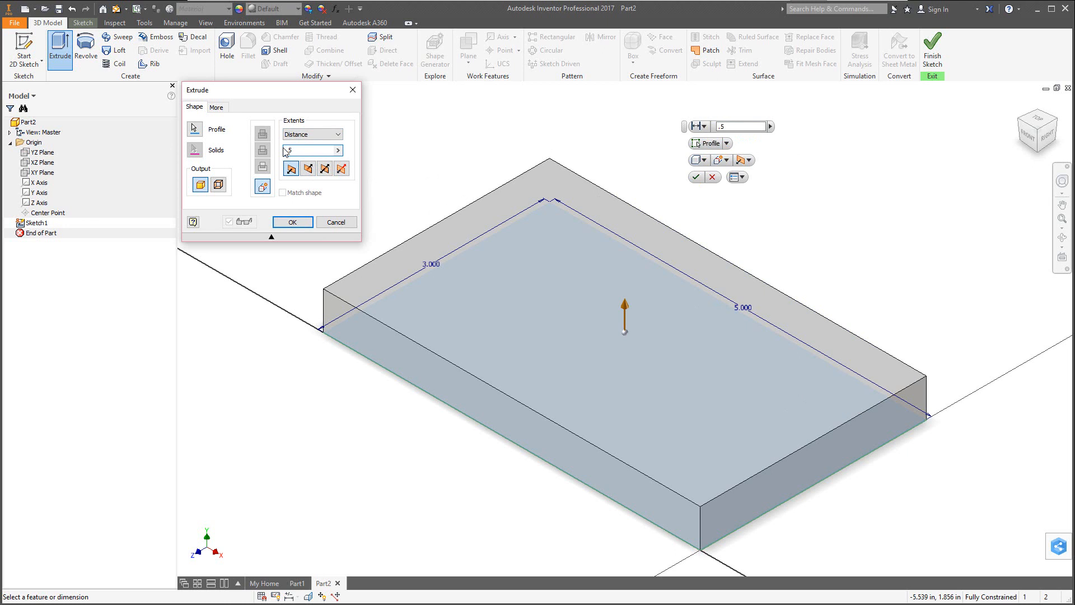
pyautogui.click(291, 223)
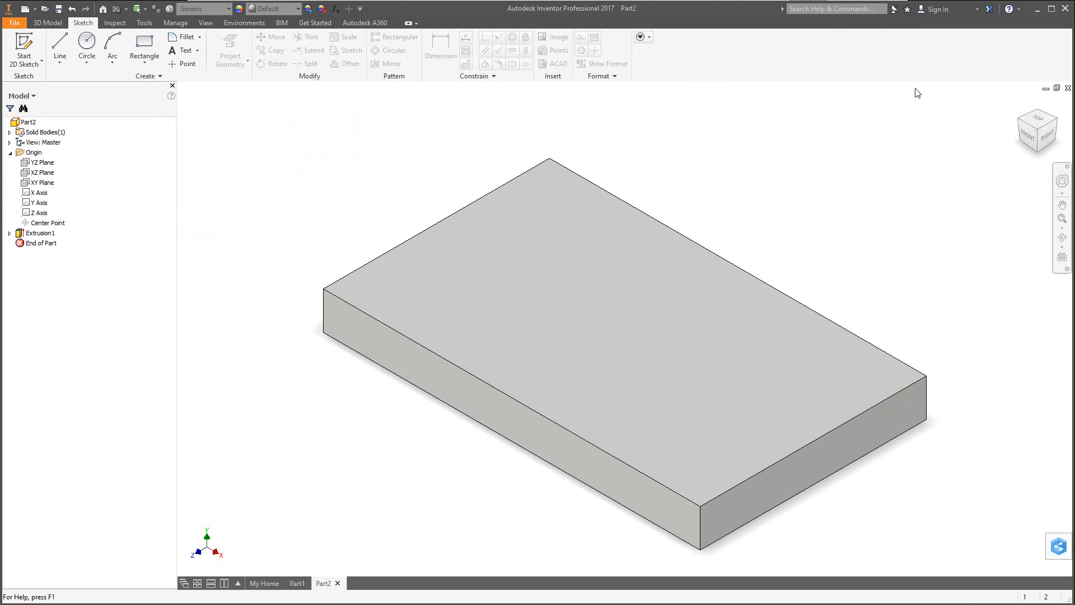
# Inspect the base plate from different corners and the left side, and restore the home view.
pyautogui.moveTo(1034, 130)
pyautogui.mouseDown()
pyautogui.moveTo(1024, 136)
pyautogui.moveTo(1035, 140)
pyautogui.moveTo(1027, 174)
pyautogui.moveTo(1027, 143)
pyautogui.mouseUp()
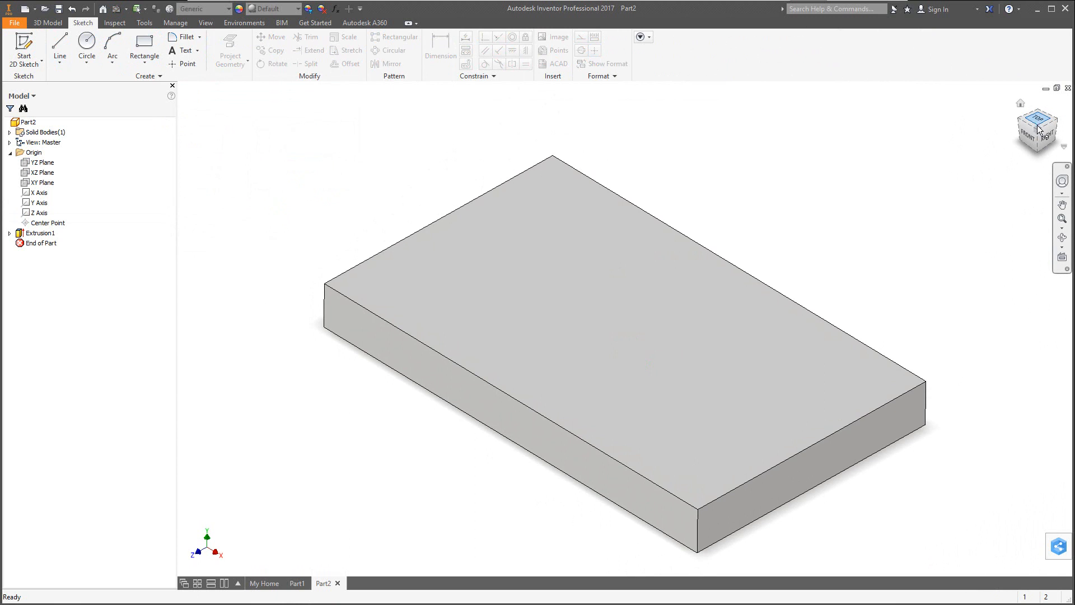
pyautogui.click(1024, 120)
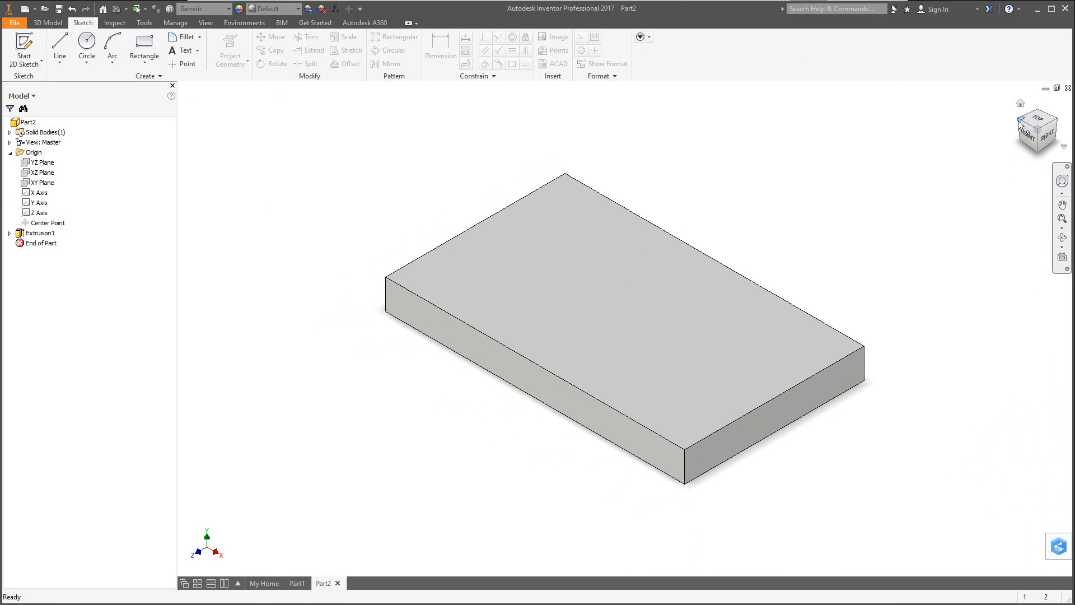
pyautogui.click(1024, 121)
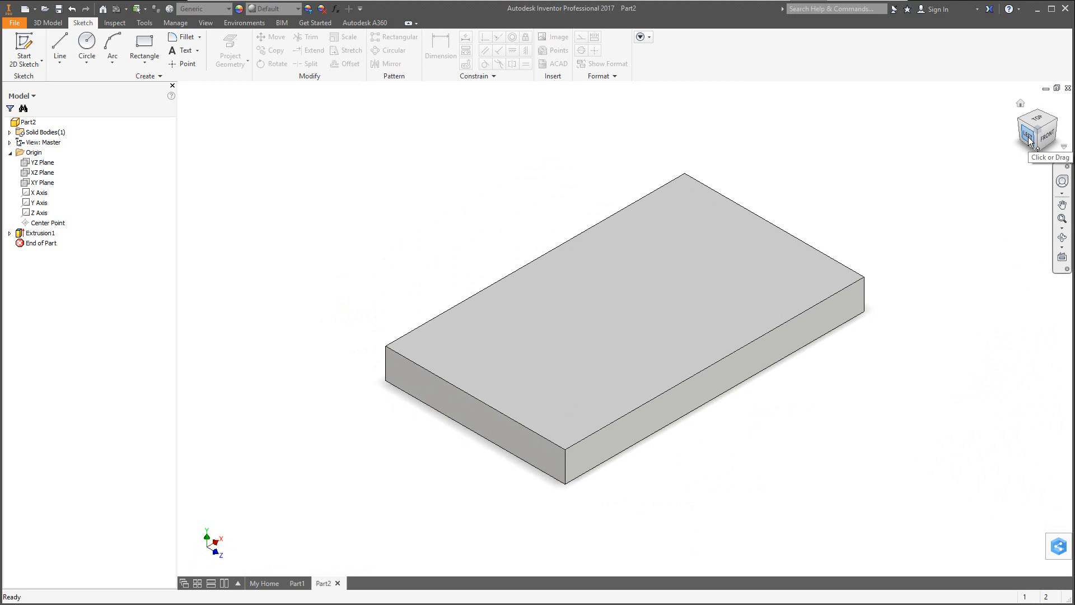
pyautogui.click(1029, 140)
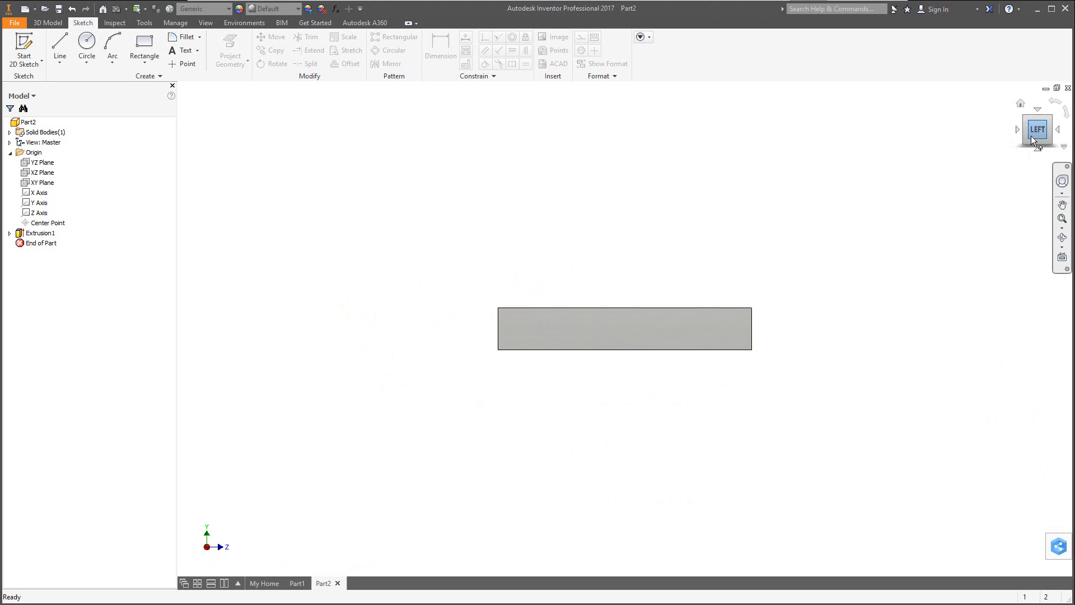
pyautogui.click(1020, 105)
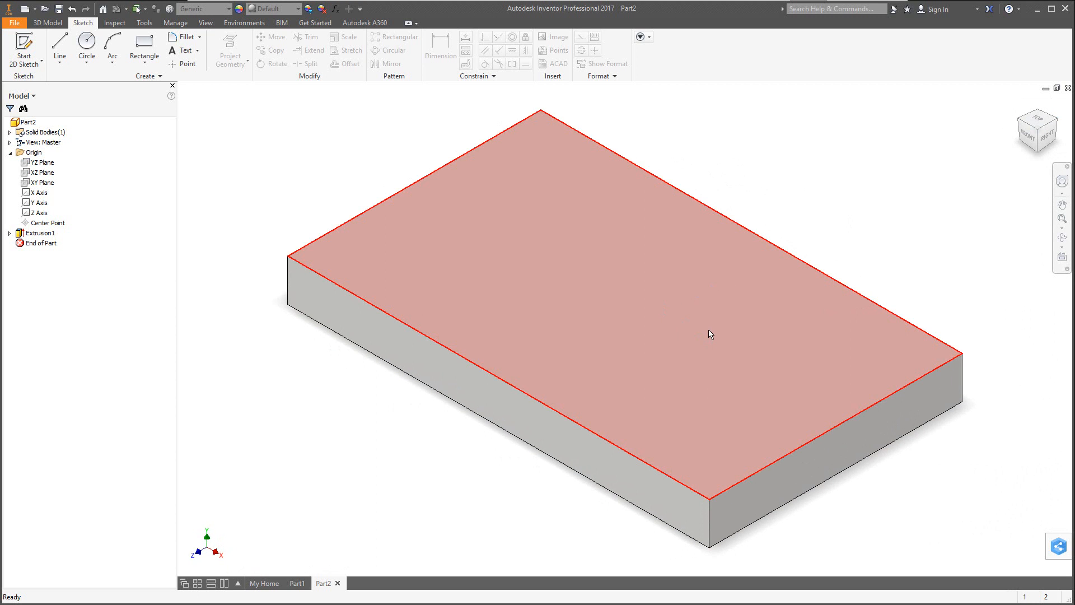
# Orbit around the base plate and zoom in and out to examine its top face and corner.
pyautogui.moveTo(710, 335)
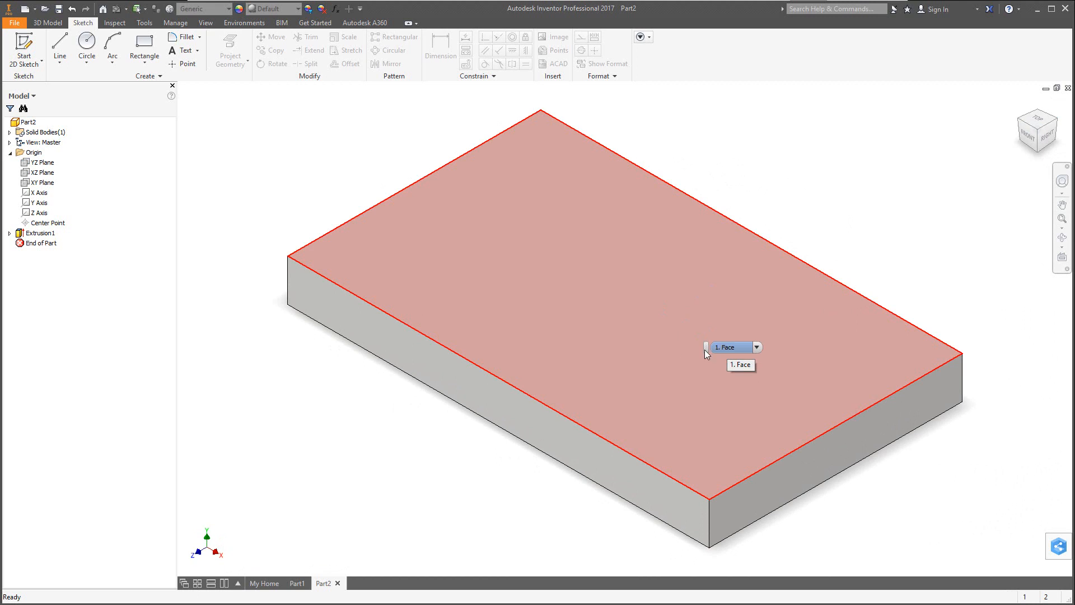
pyautogui.keyDown('shift'); pyautogui.moveTo(601, 334); pyautogui.dragTo(595, 355, button='middle'); pyautogui.keyUp('shift')
pyautogui.scroll(5, 640, 357)
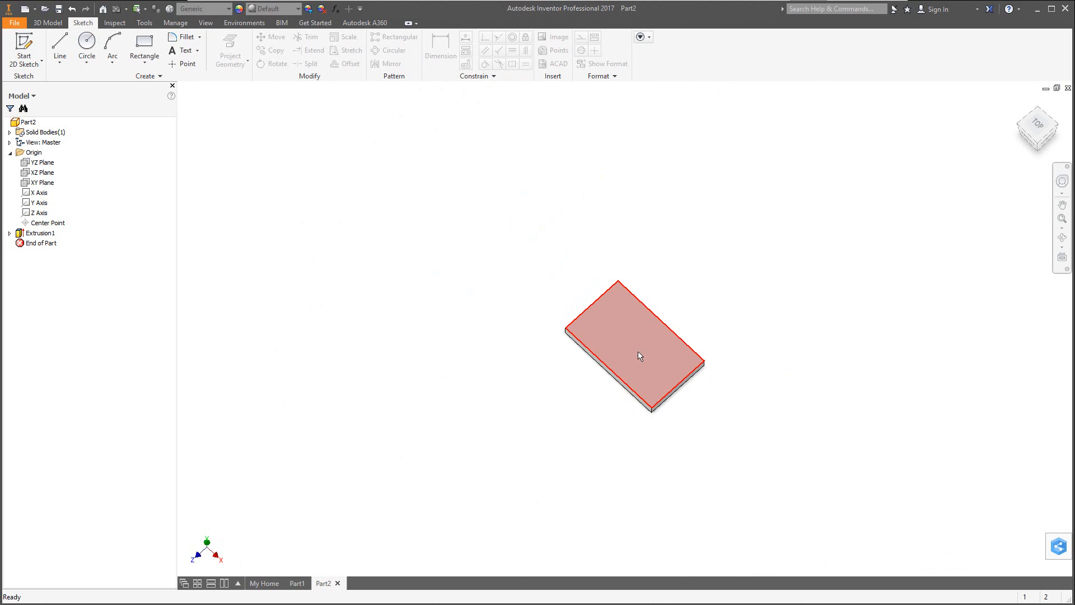
pyautogui.scroll(-4, 640, 356)
pyautogui.scroll(3, 638, 355)
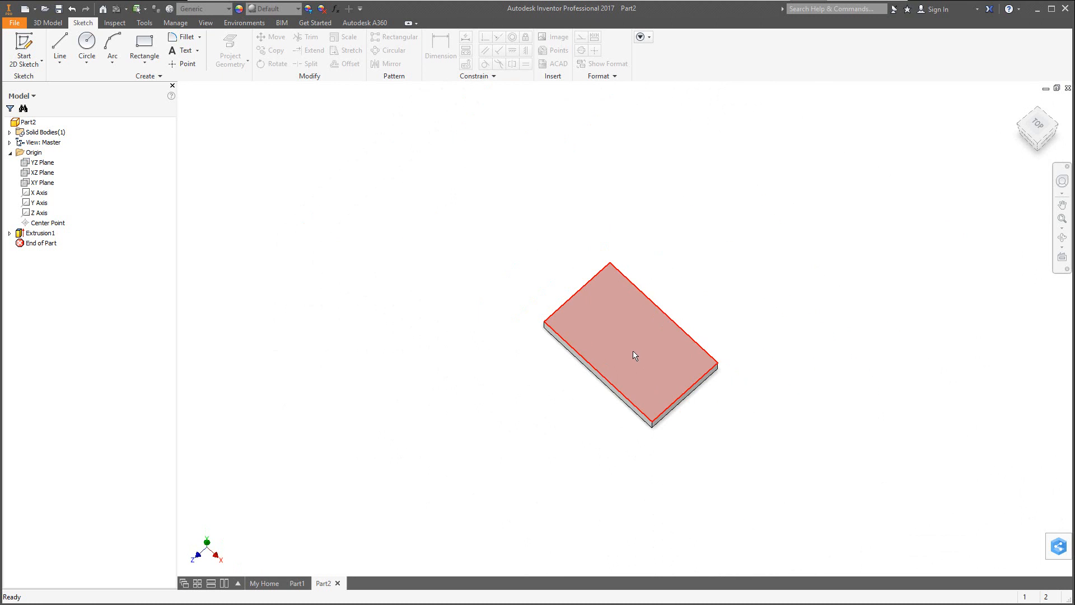
pyautogui.scroll(2, 628, 352)
pyautogui.scroll(-4, 625, 350)
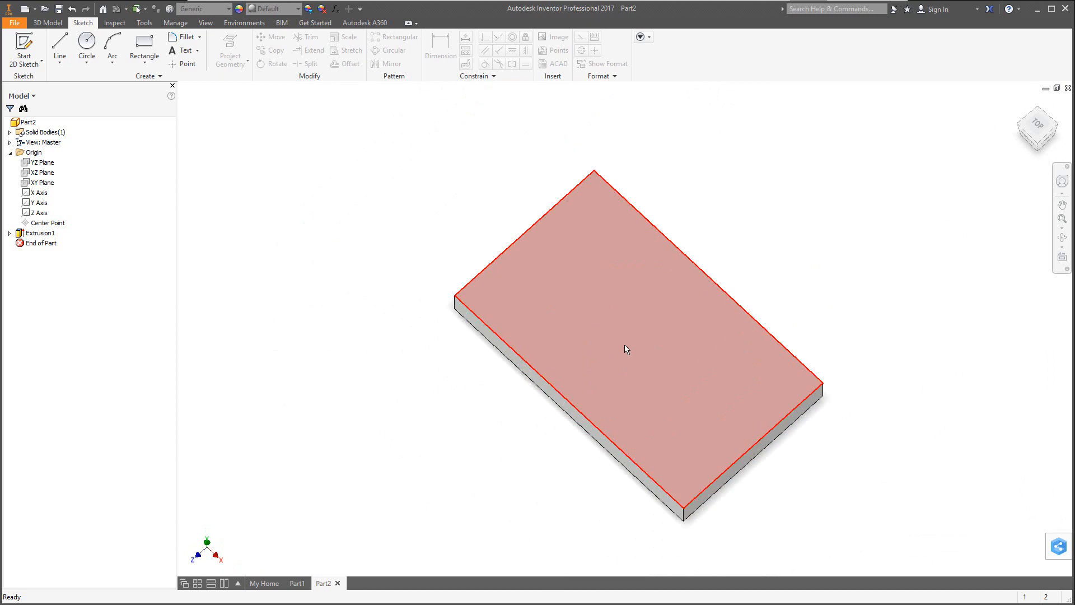
pyautogui.scroll(-4, 460, 304)
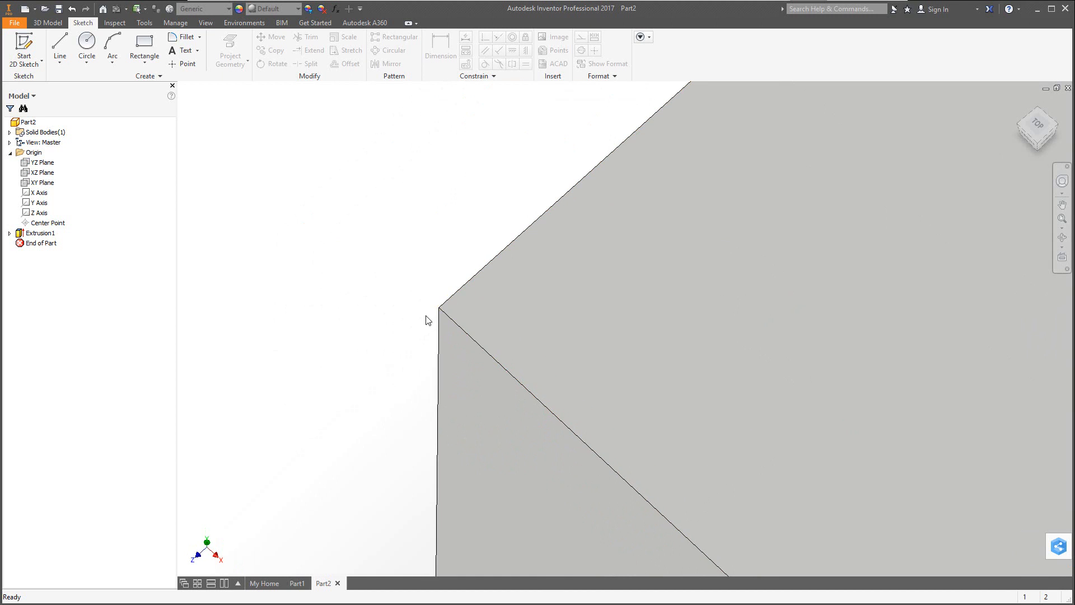
# Examine the base plate's corners and top face at different zoom levels, and restore the isometric home view.
pyautogui.scroll(3, 430, 319)
pyautogui.scroll(4, 429, 323)
pyautogui.scroll(-6, 497, 269)
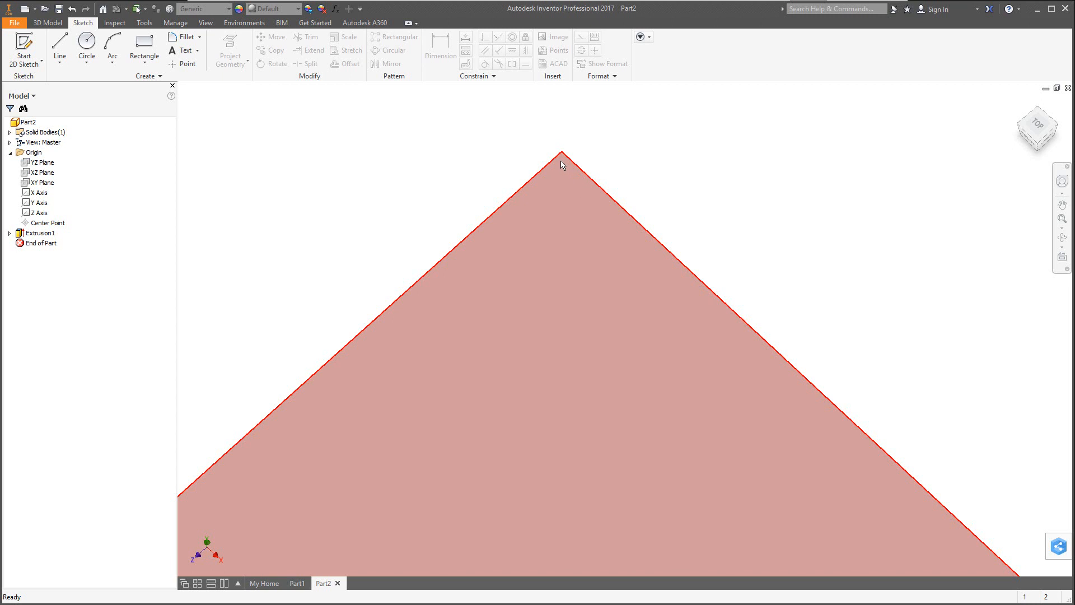
pyautogui.scroll(-2, 560, 146)
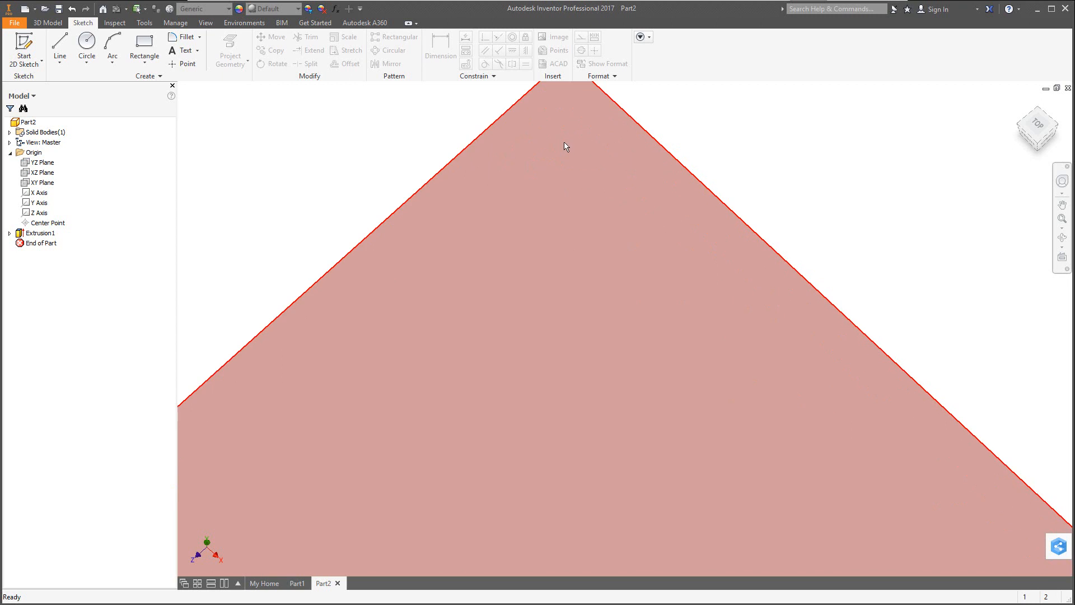
pyautogui.scroll(5, 565, 147)
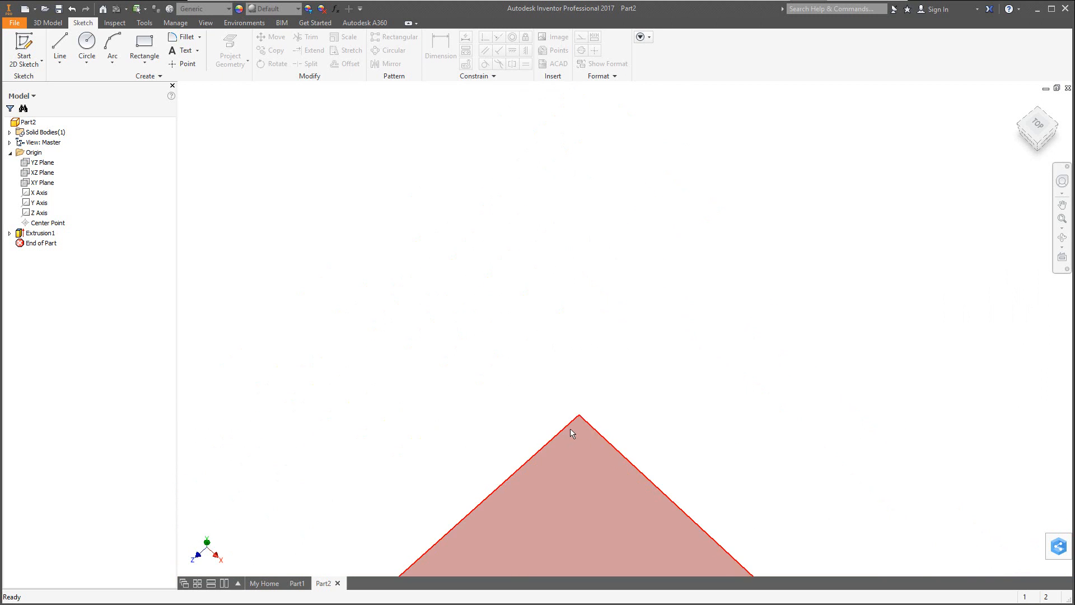
pyautogui.scroll(4, 574, 438)
pyautogui.scroll(-2, 578, 447)
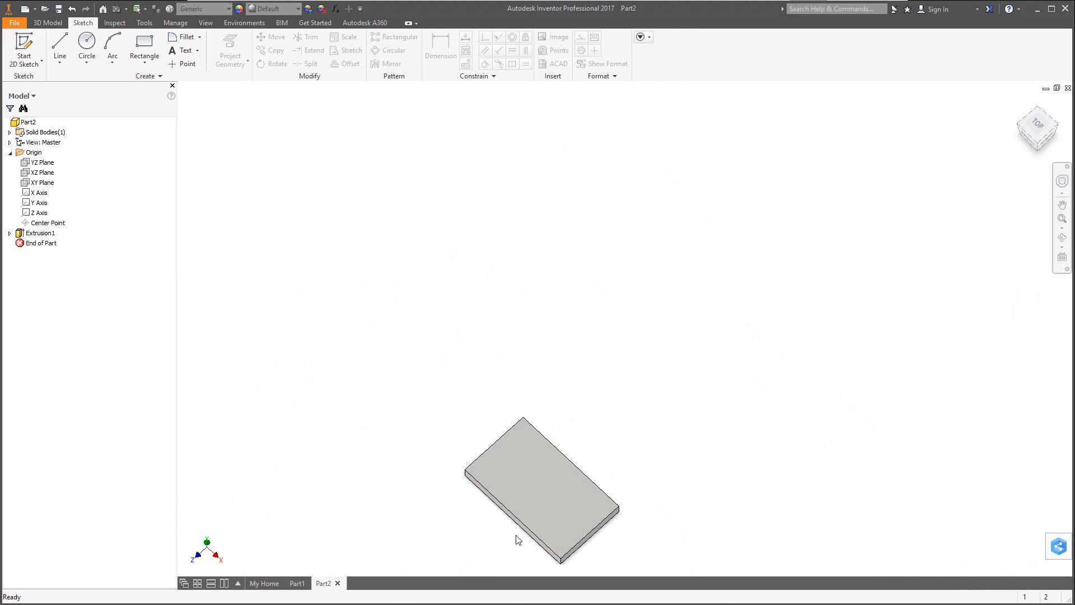
pyautogui.scroll(-3, 518, 539)
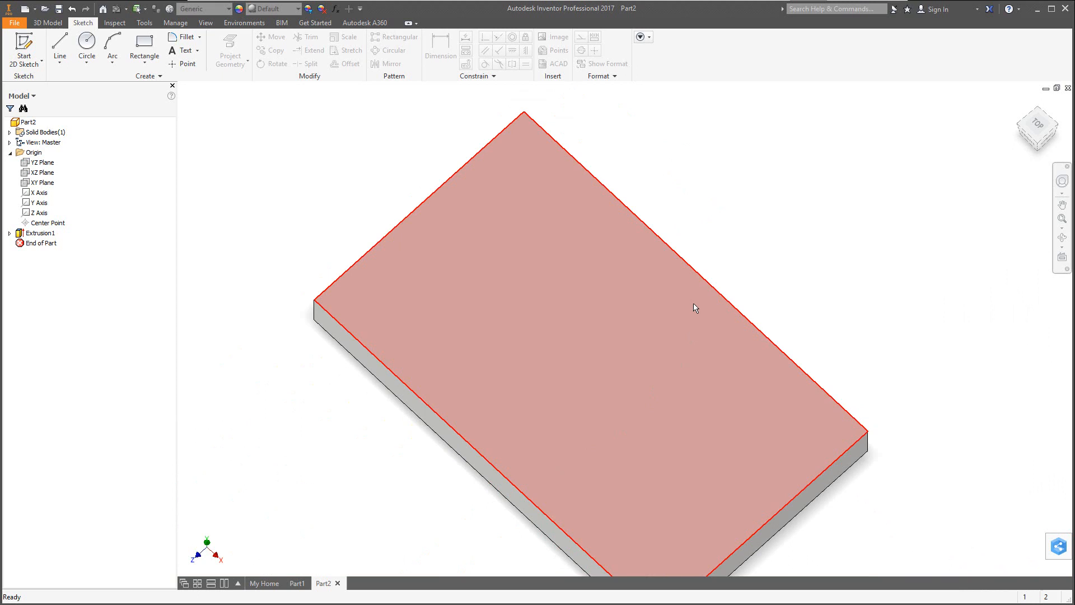
pyautogui.moveTo(694, 308)
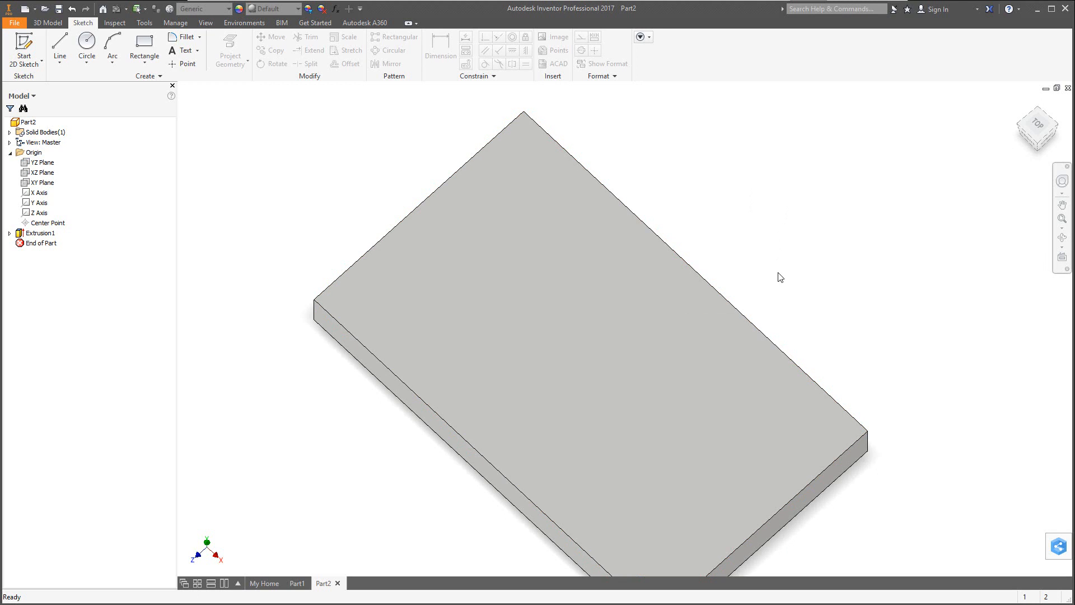
pyautogui.moveTo(778, 274); pyautogui.dragTo(787, 242, button='middle')
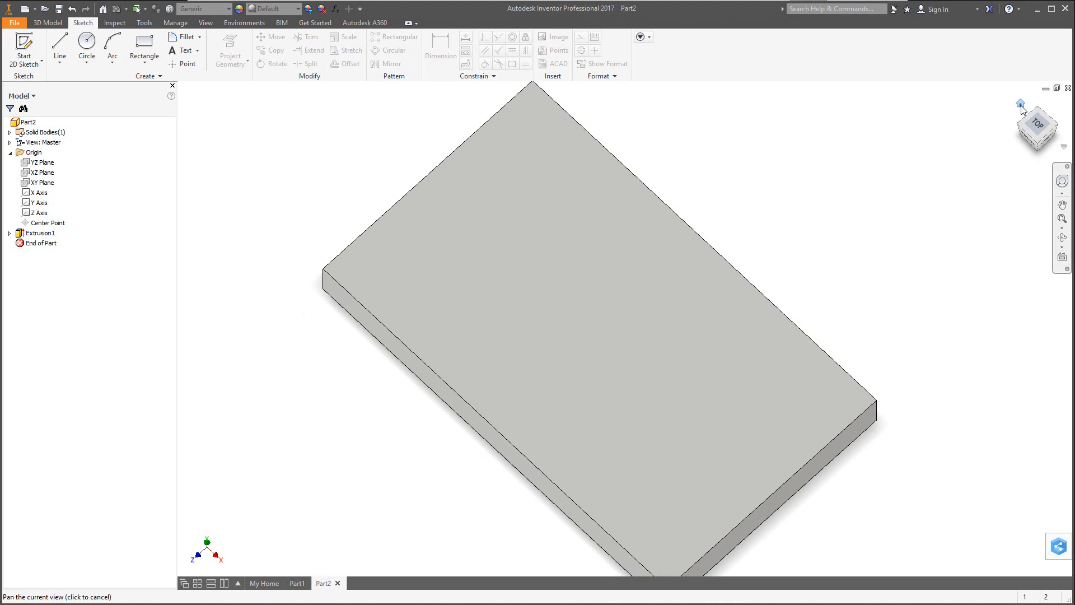
pyautogui.click(1020, 105)
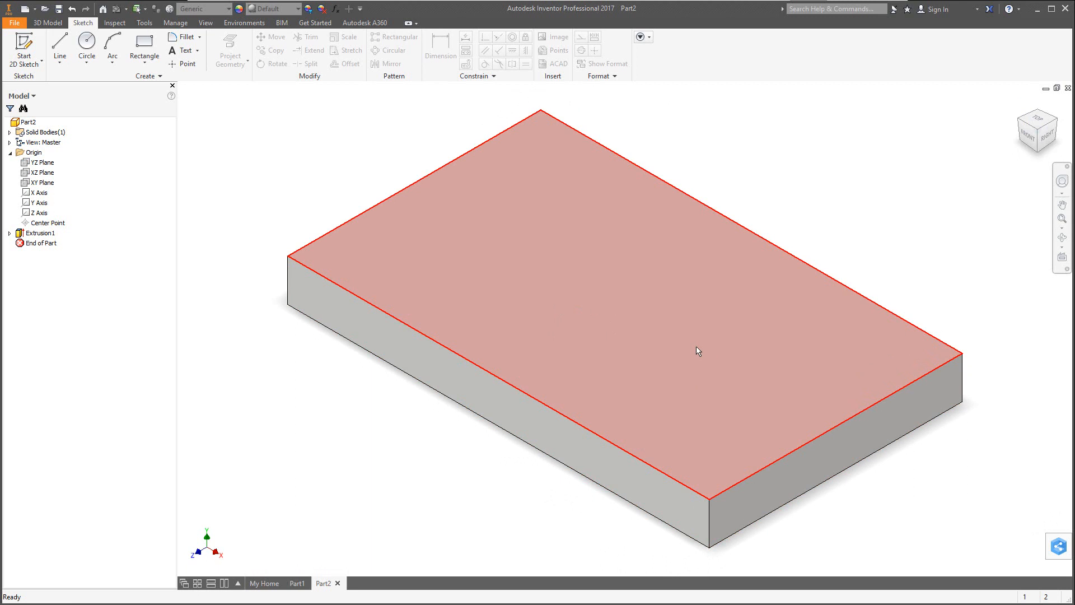
# Start a sketch on the base plate's top face and turn the top view so the plate's long side runs vertically.
pyautogui.moveTo(698, 351)
pyautogui.click(723, 318)
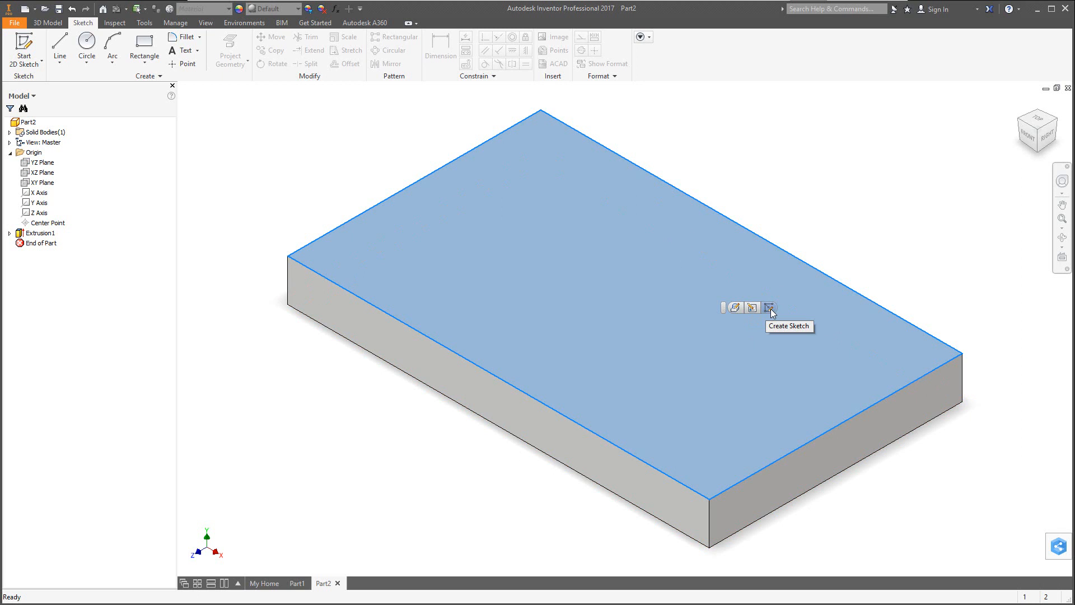
pyautogui.click(770, 308)
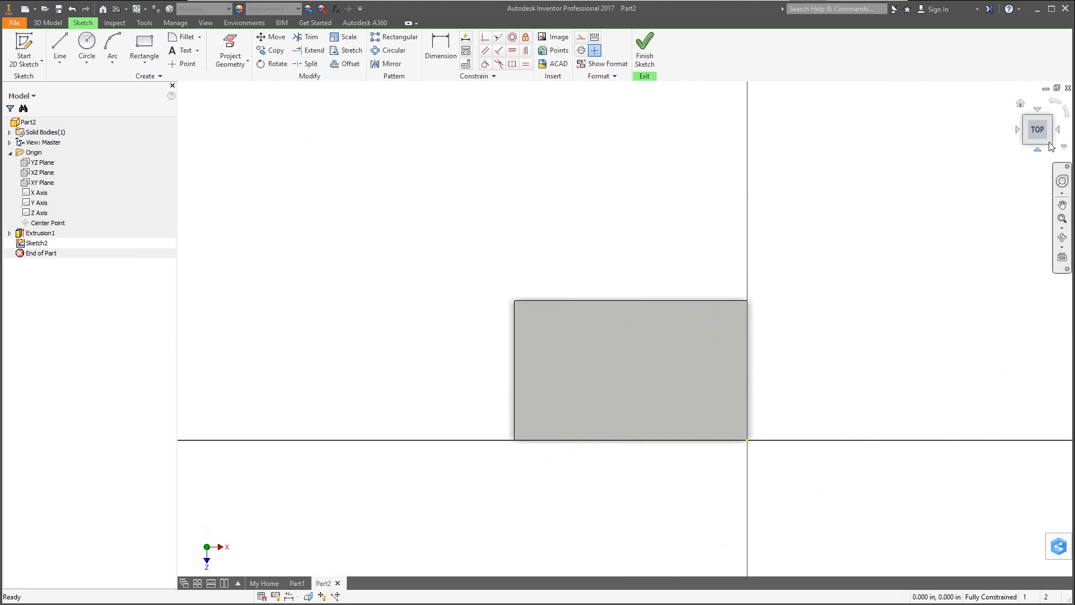
pyautogui.click(1066, 114)
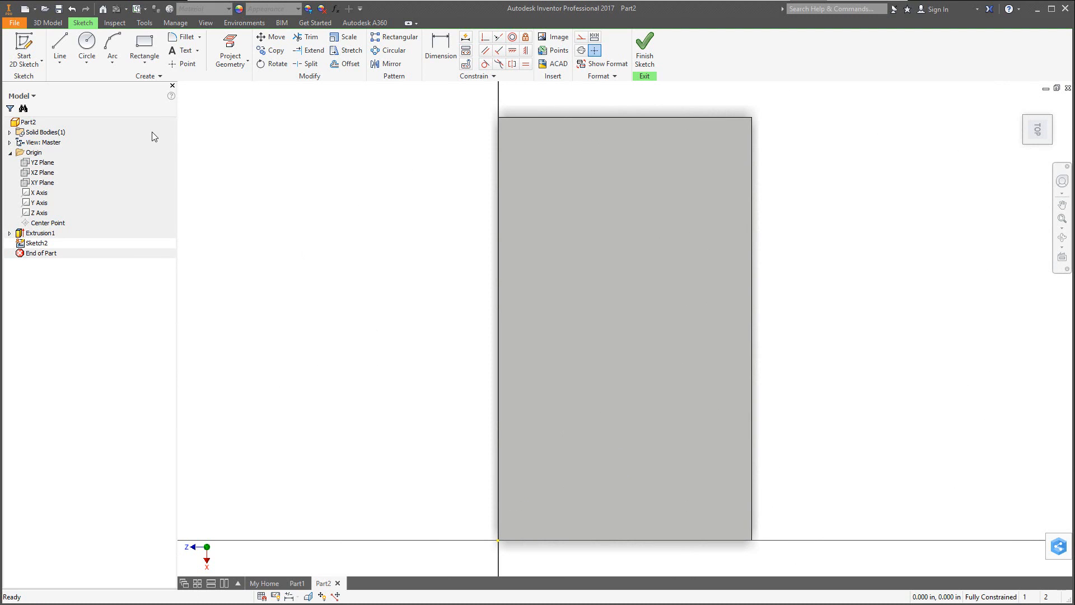
# Sketch a rectangle from the origin corner to the opposite long edge, 3 in wide and about 1.38 in deep.
pyautogui.click(144, 45)
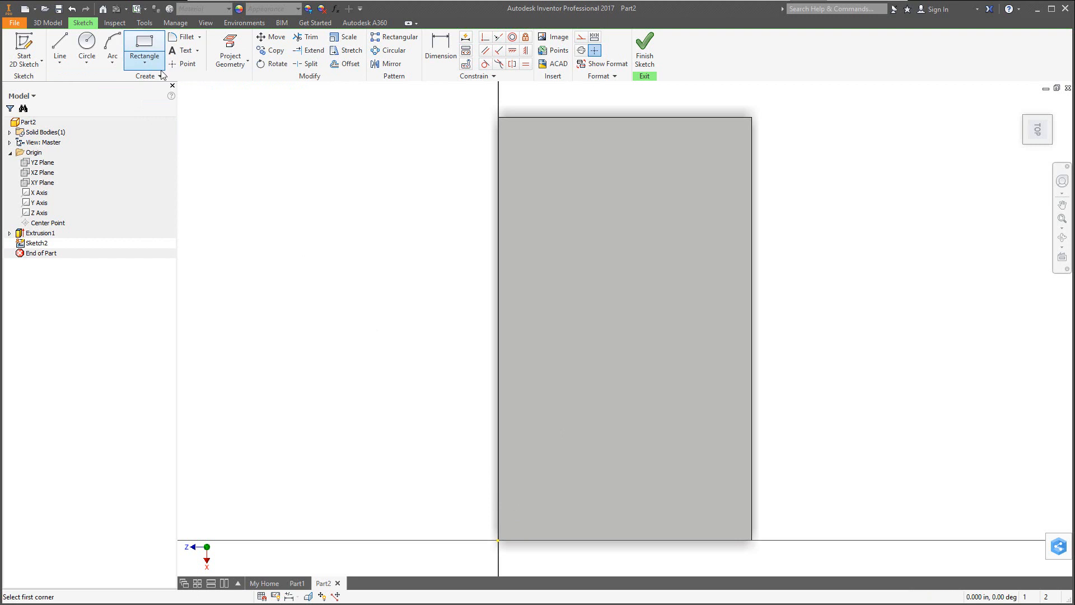
pyautogui.click(498, 539)
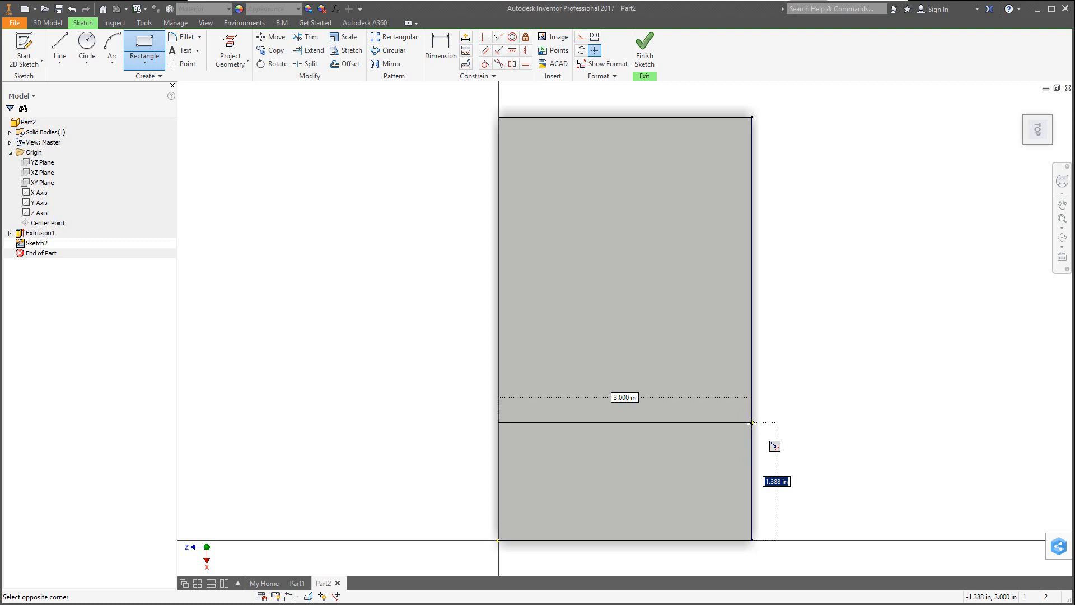
pyautogui.write('1.5')
pyautogui.press('Return')
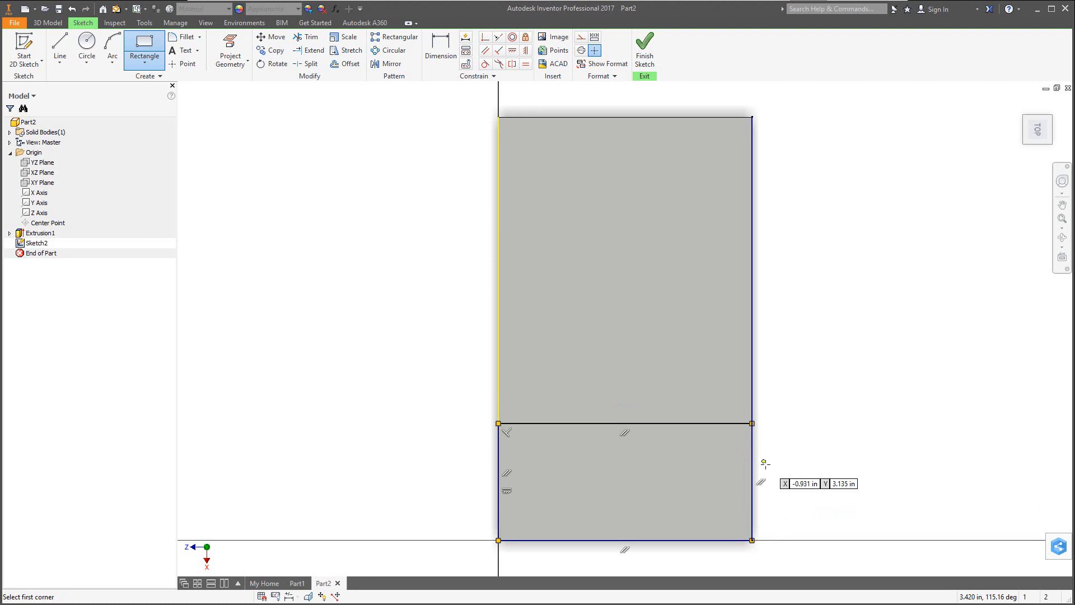
# Dimension the distance between the rectangle's two short-end lines across the plate and set it to 1.5 in.
pyautogui.click(441, 56)
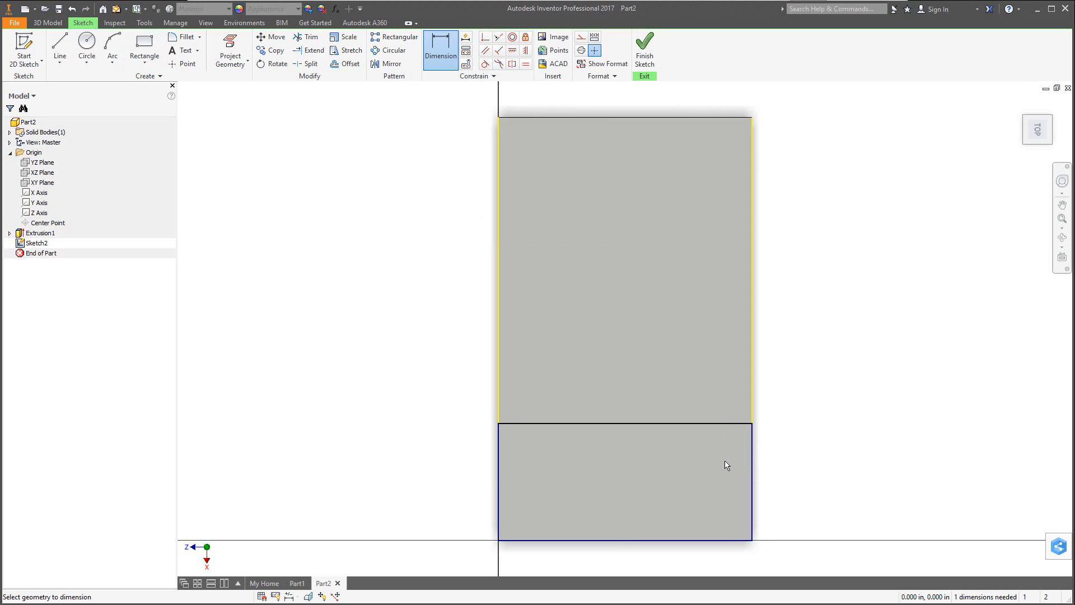
pyautogui.click(708, 424)
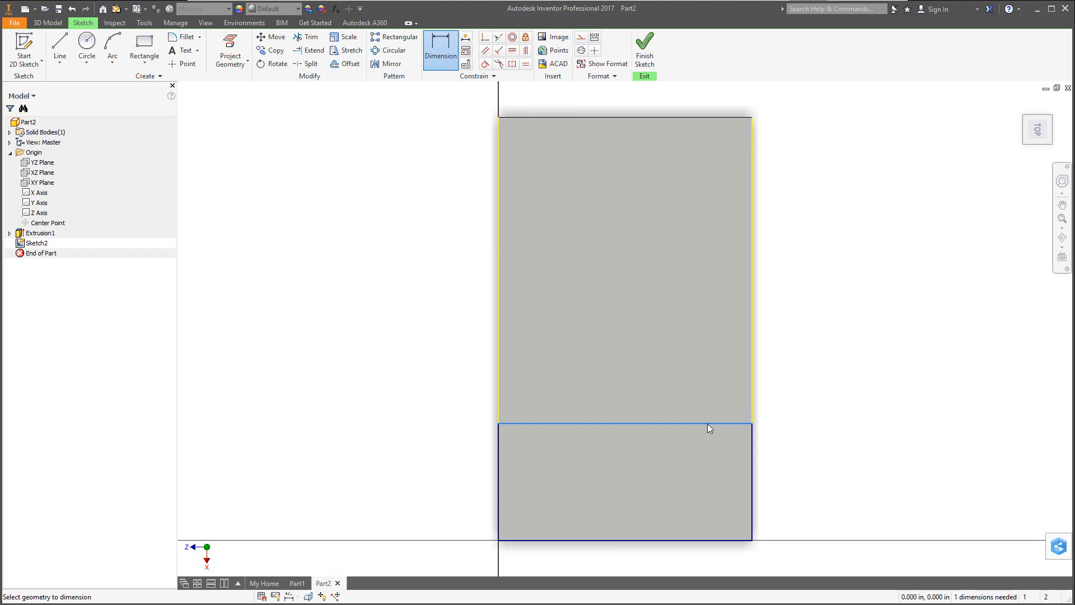
pyautogui.click(710, 541)
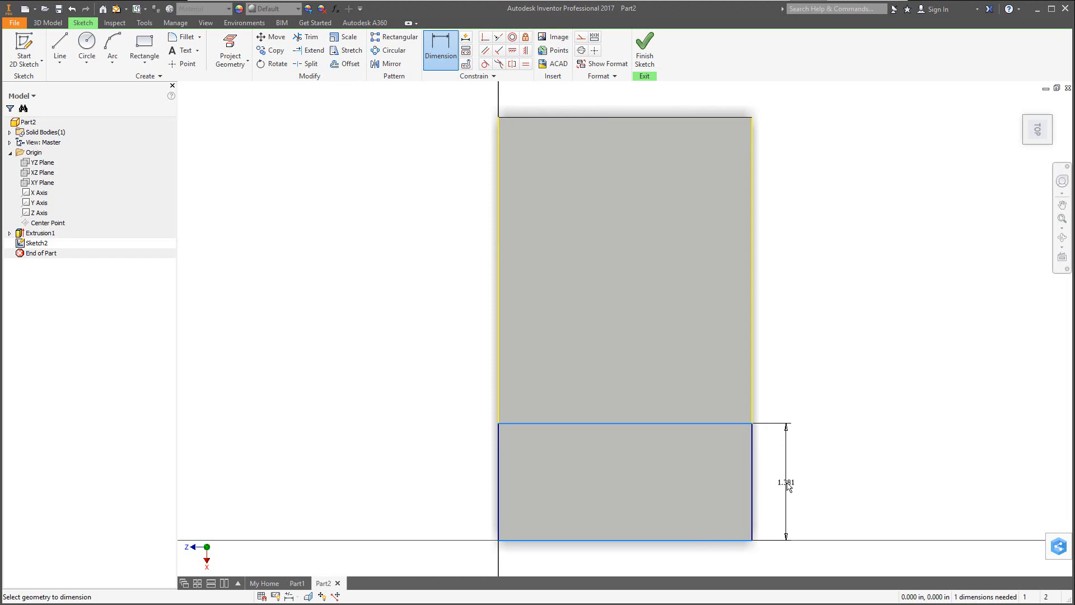
pyautogui.click(787, 485)
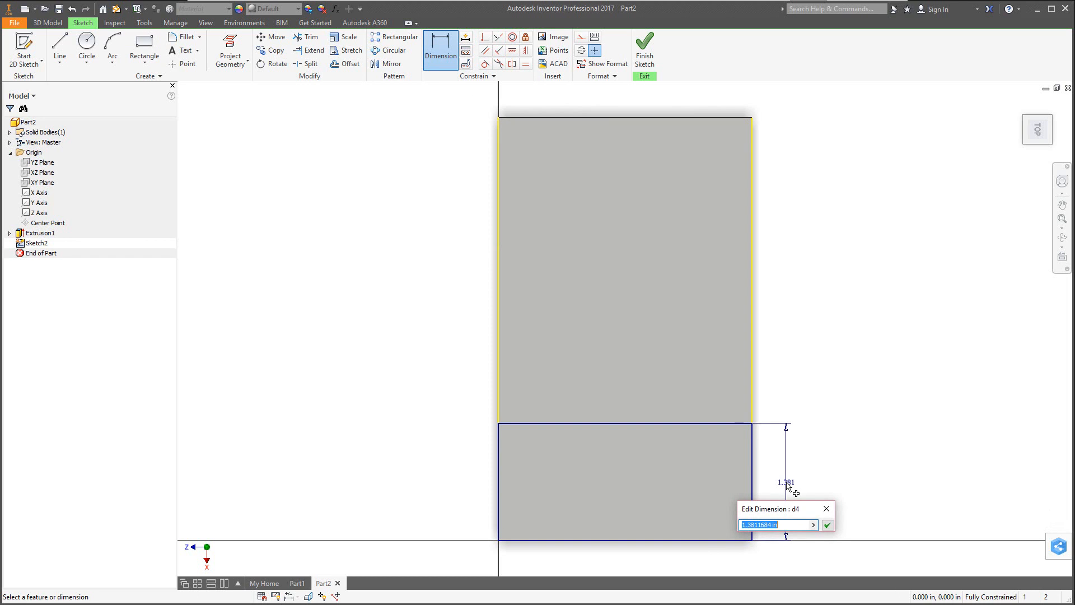
pyautogui.write('1.5')
pyautogui.click(828, 525)
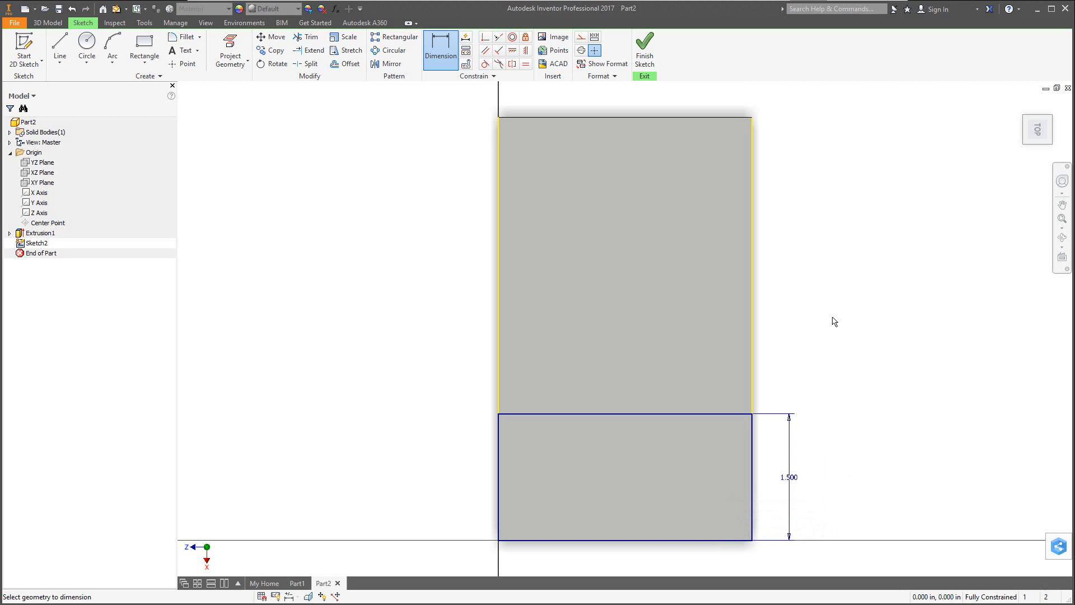
# Extrude the 1.5 in deep rectangle upward by 0.5 in, joining it to the base plate as a raised step.
pyautogui.moveTo(838, 307)
pyautogui.keyDown('shift'); pyautogui.mouseDown(button='middle')
pyautogui.moveTo(857, 283)
pyautogui.moveTo(910, 312)
pyautogui.moveTo(773, 278)
pyautogui.moveTo(851, 341)
pyautogui.moveTo(792, 279)
pyautogui.moveTo(862, 277)
pyautogui.mouseUp(button='middle'); pyautogui.keyUp('shift')
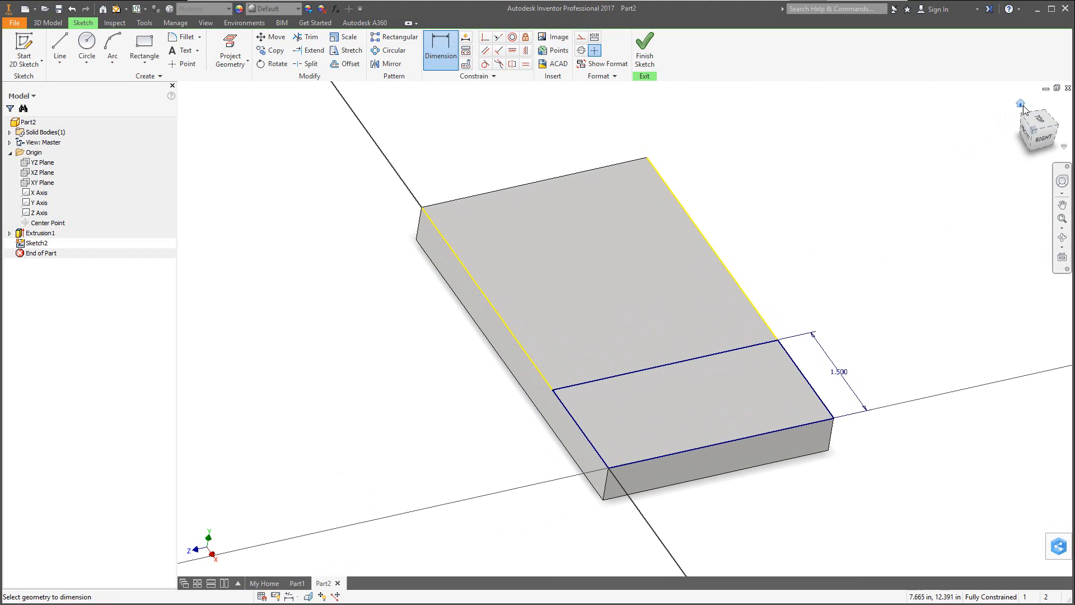
pyautogui.click(1022, 107)
pyautogui.click(1022, 107)
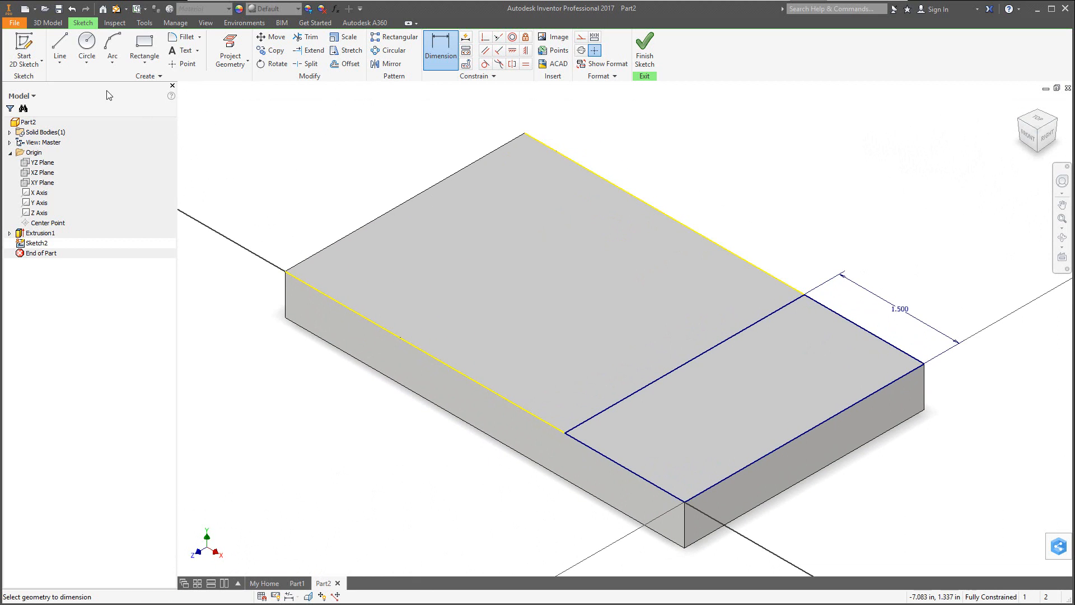
pyautogui.click(49, 23)
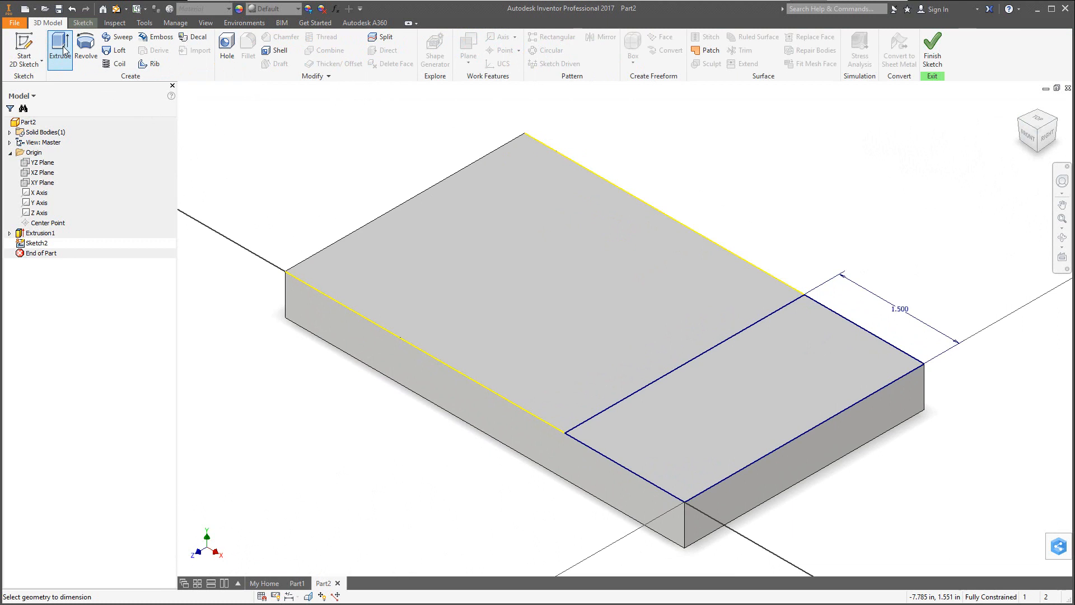
pyautogui.click(62, 50)
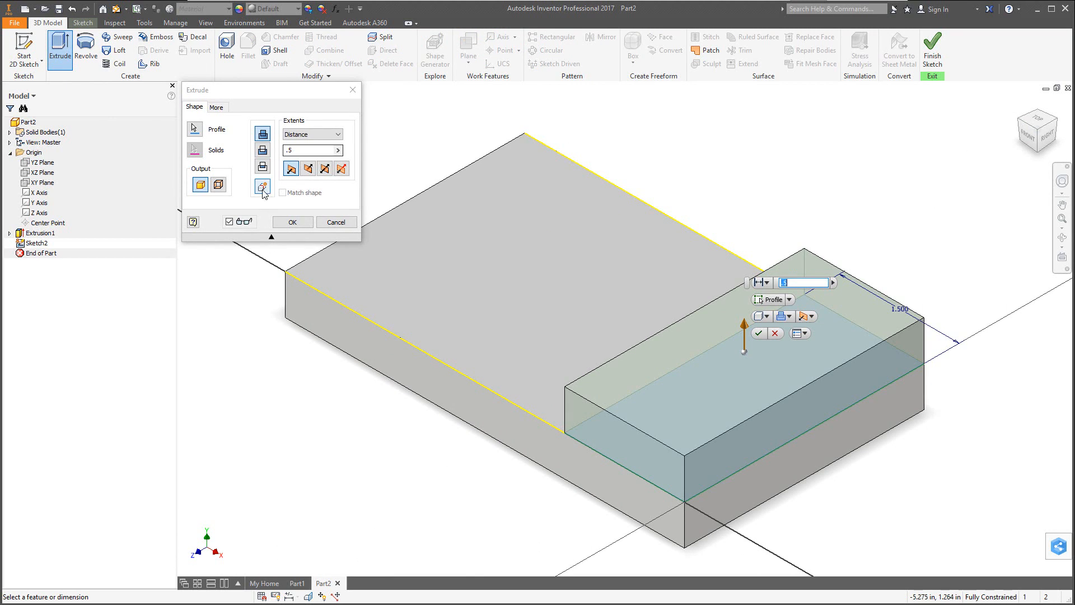
pyautogui.click(292, 223)
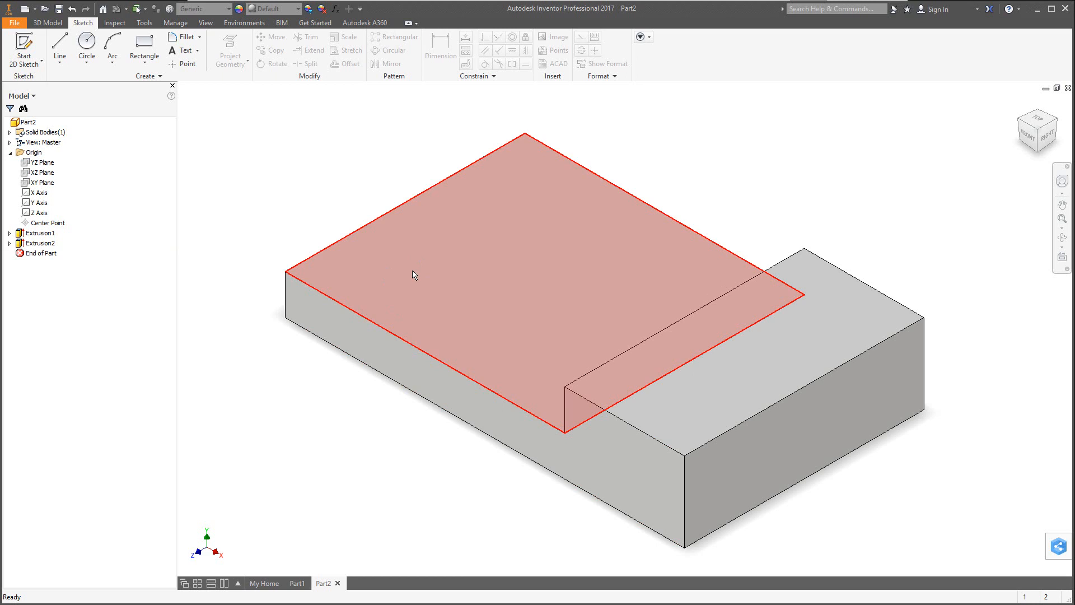
# Start a sketch on the lower top face beside the raised block, with the plate's long side vertical in the top view.
pyautogui.moveTo(413, 274)
pyautogui.click(410, 270)
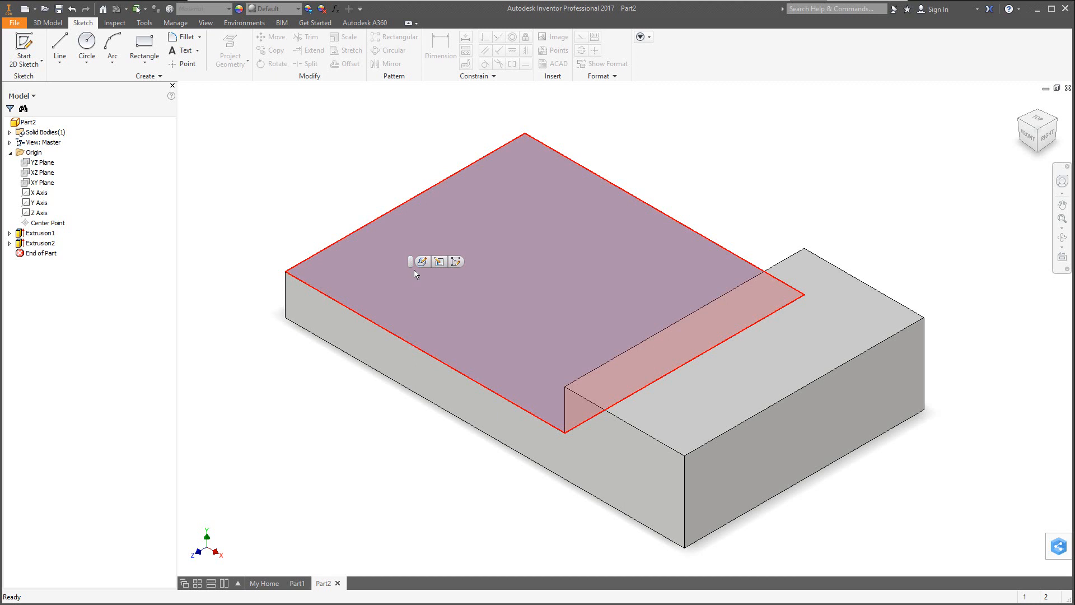
pyautogui.click(456, 262)
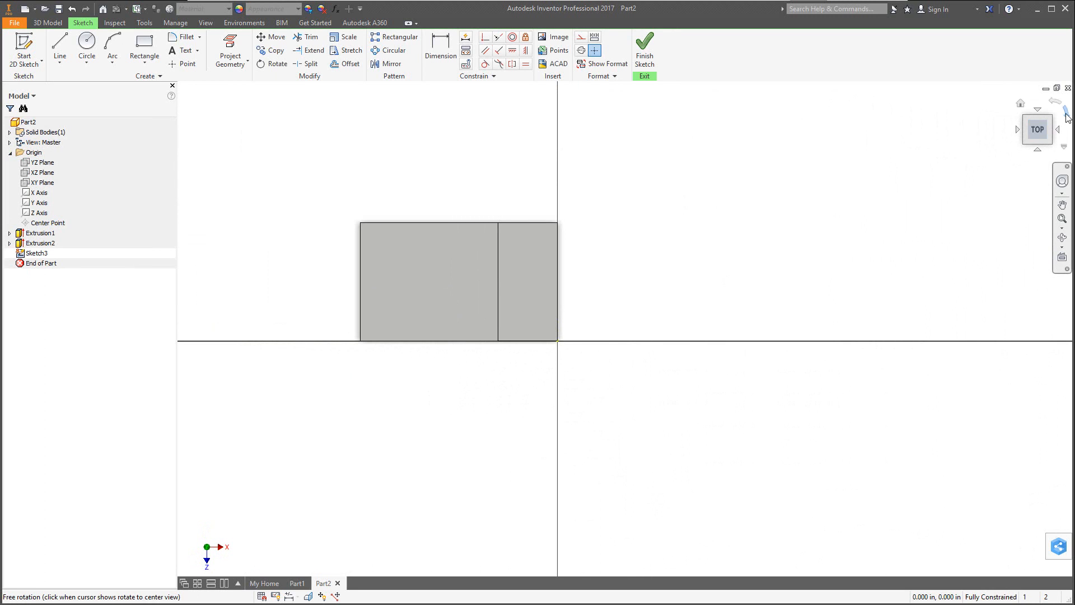
pyautogui.click(1066, 116)
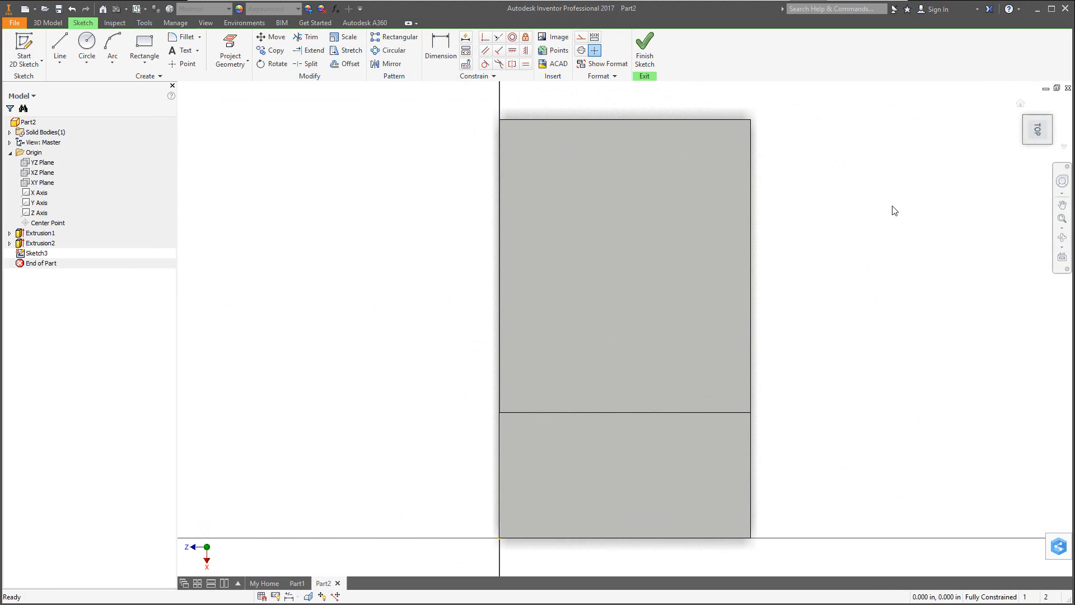
# Draw a circle of 0.75 in diameter on the lower face, near the origin-side long edge and the end opposite the raised block.
pyautogui.click(87, 47)
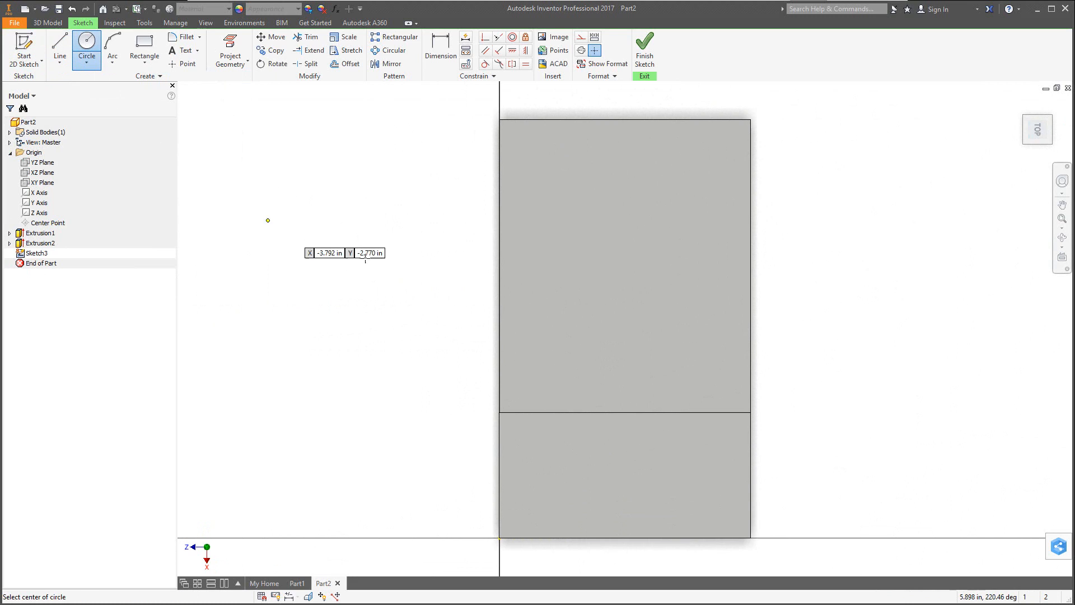
pyautogui.click(571, 192)
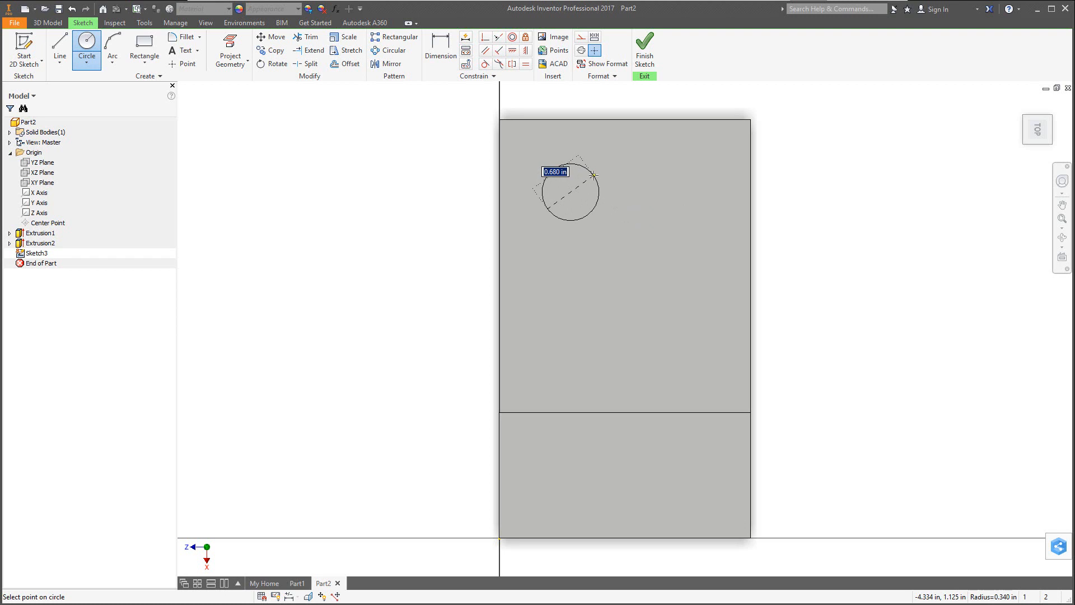
pyautogui.write('.75')
pyautogui.press('Return')
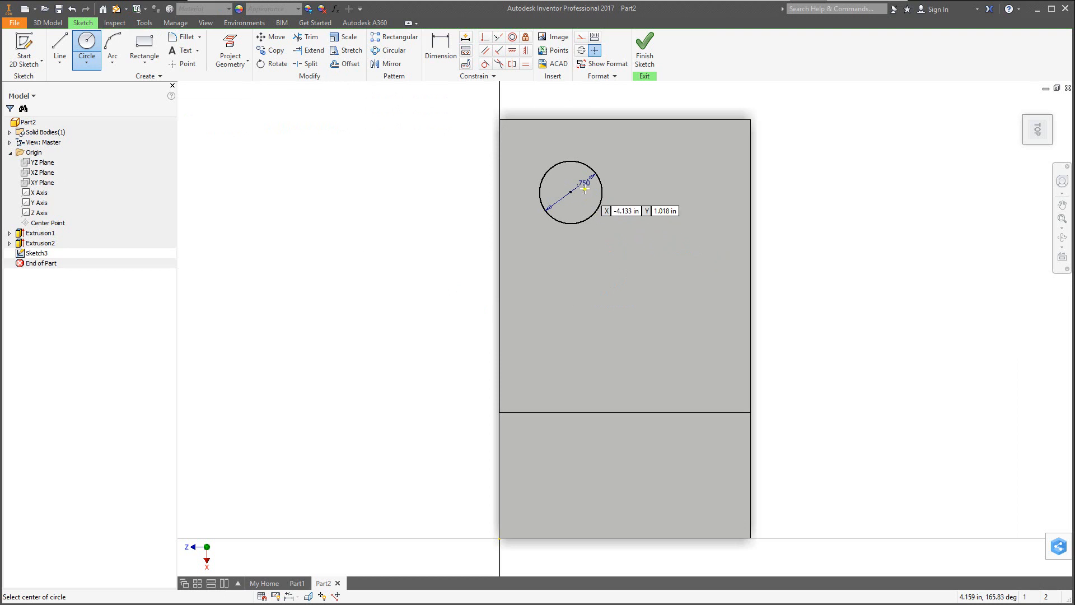
# Dimension the circle's center from the long edge on the origin side and set the distance to 1 in.
pyautogui.click(441, 52)
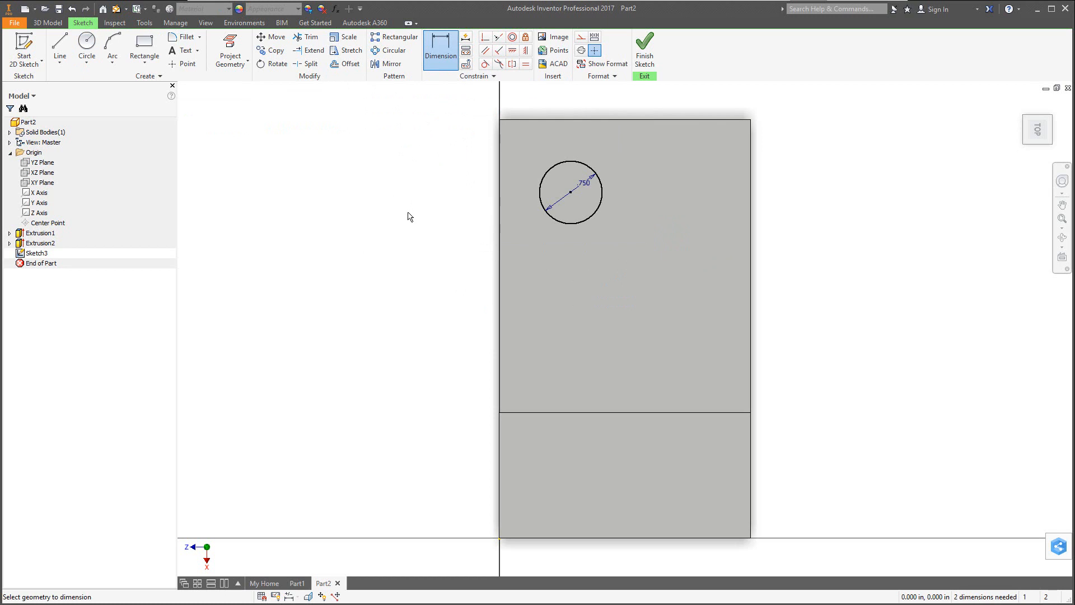
pyautogui.click(560, 224)
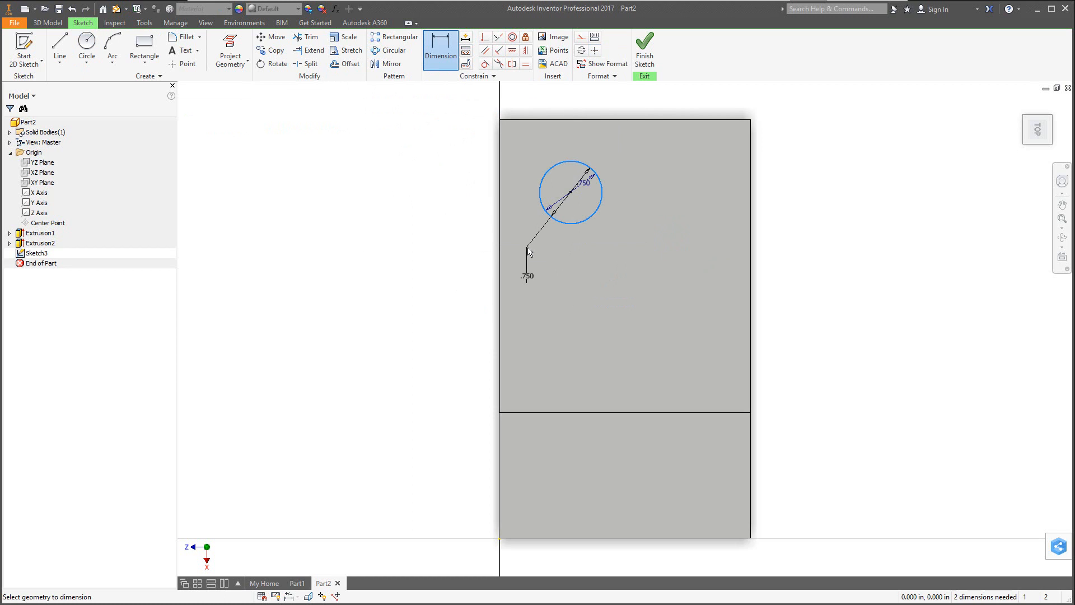
pyautogui.click(501, 233)
pyautogui.click(537, 100)
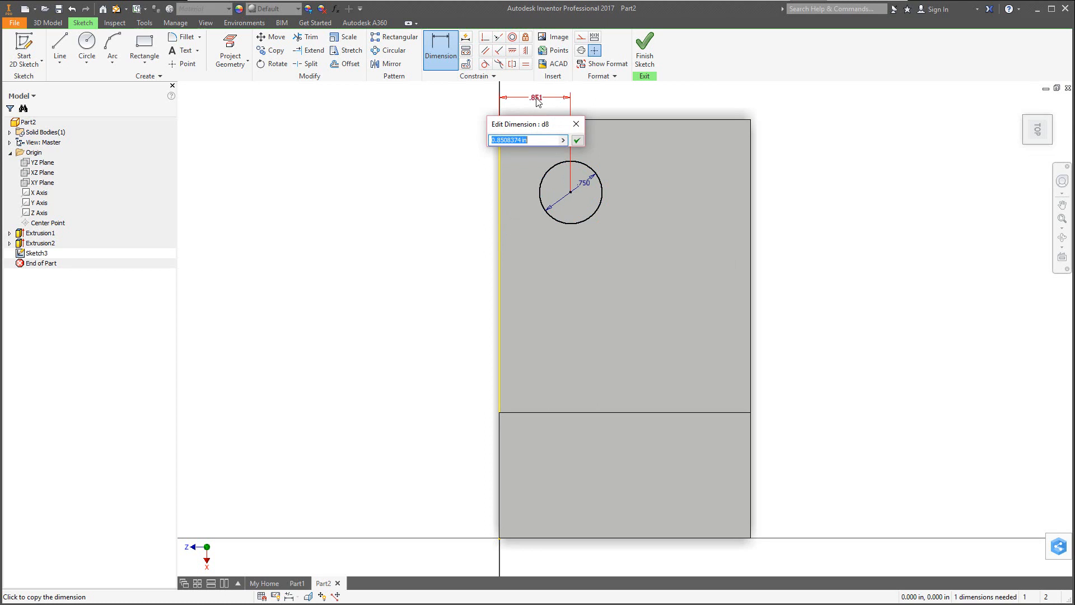
pyautogui.write('1')
pyautogui.press('Return')
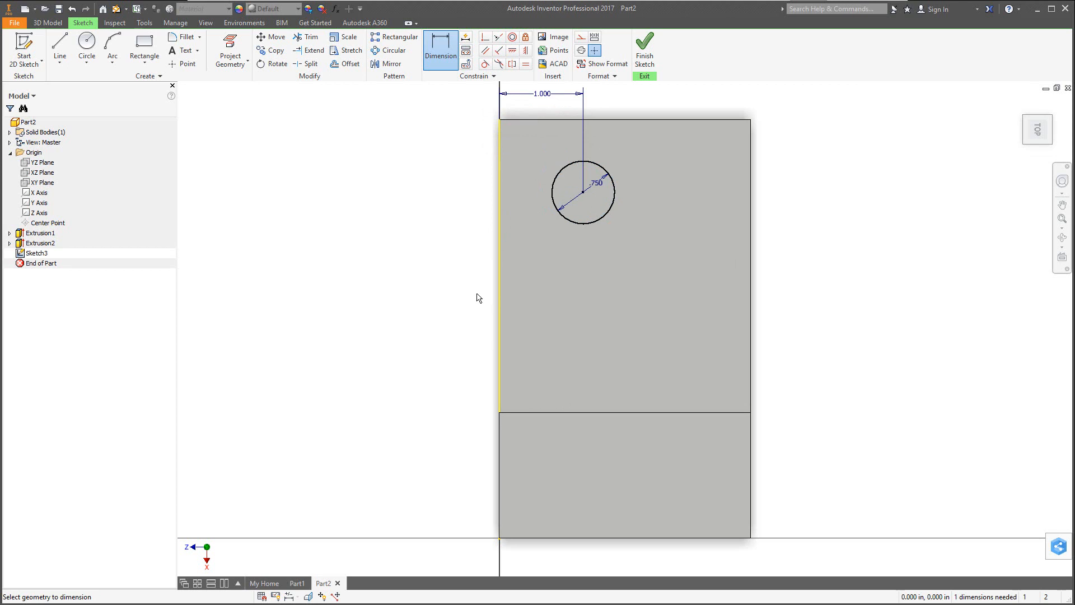
# Dimension the circle's center from the plate's short edge opposite the raised block and set the distance to 1 in.
pyautogui.click(581, 226)
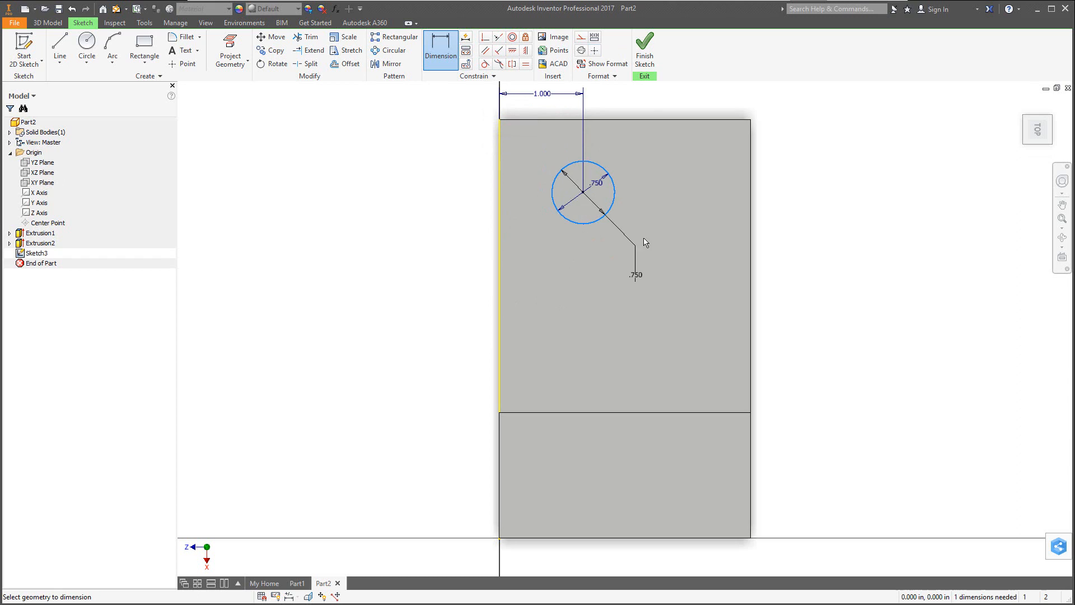
pyautogui.click(614, 120)
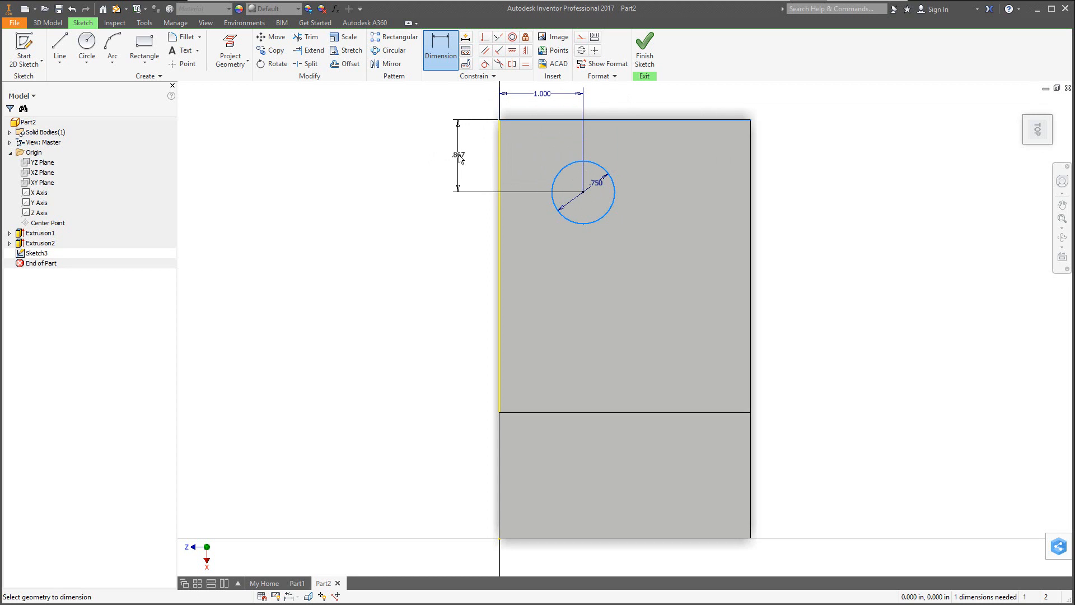
pyautogui.click(460, 160)
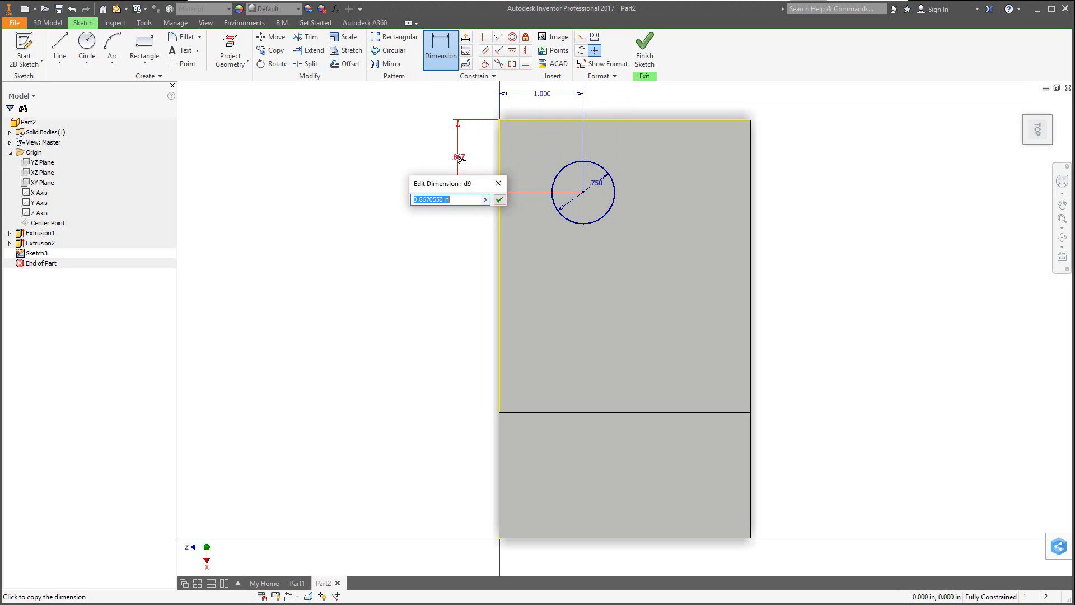
pyautogui.write('1')
pyautogui.press('Return')
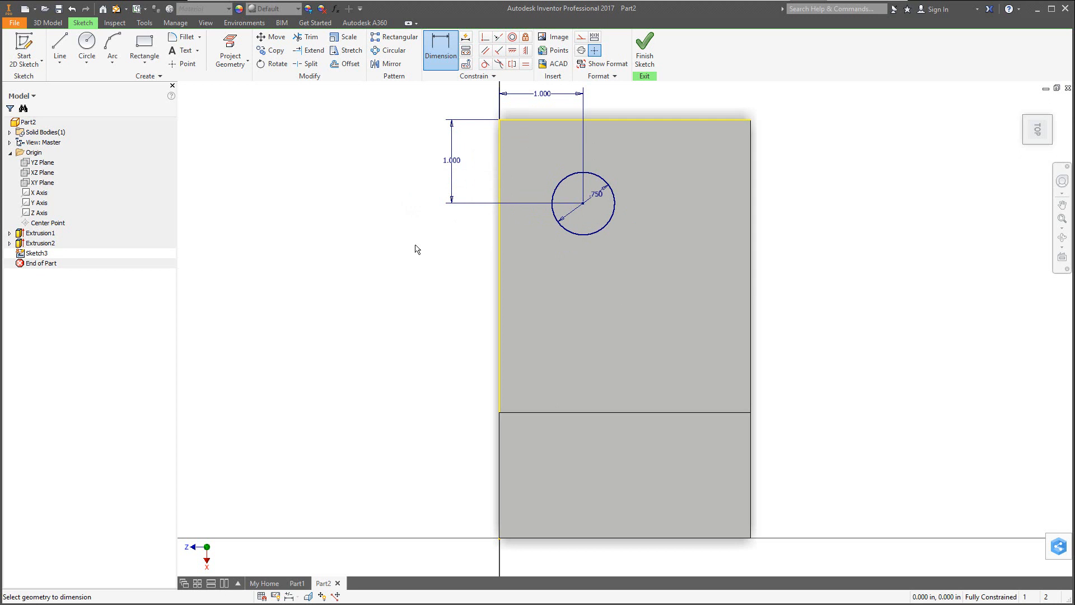
# Extrude the 0.75 in circle as a cut through the base plate with the extents set to All.
pyautogui.click(1022, 107)
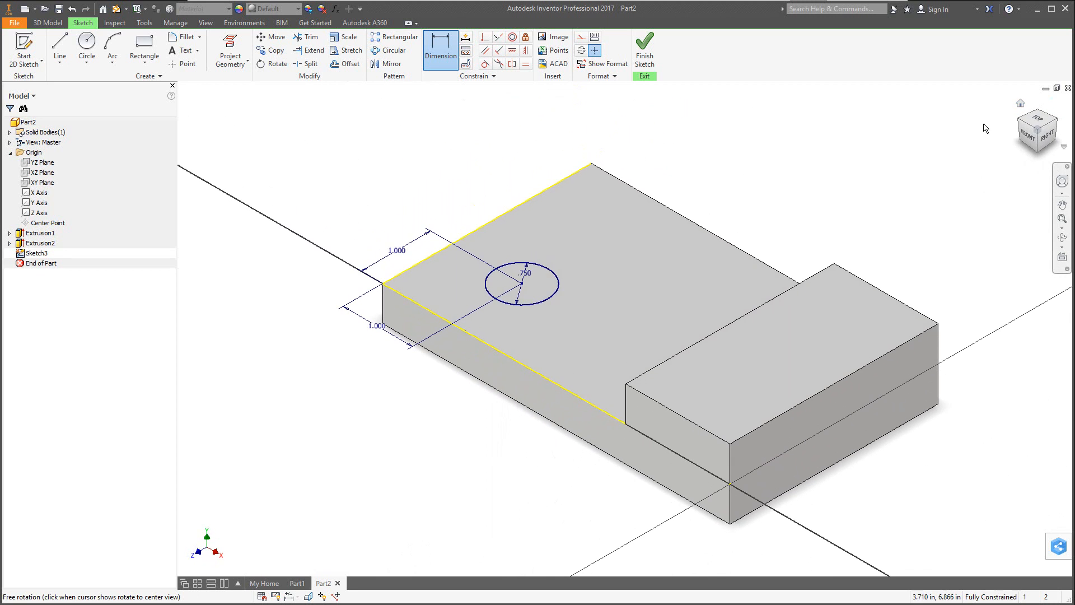
pyautogui.click(52, 23)
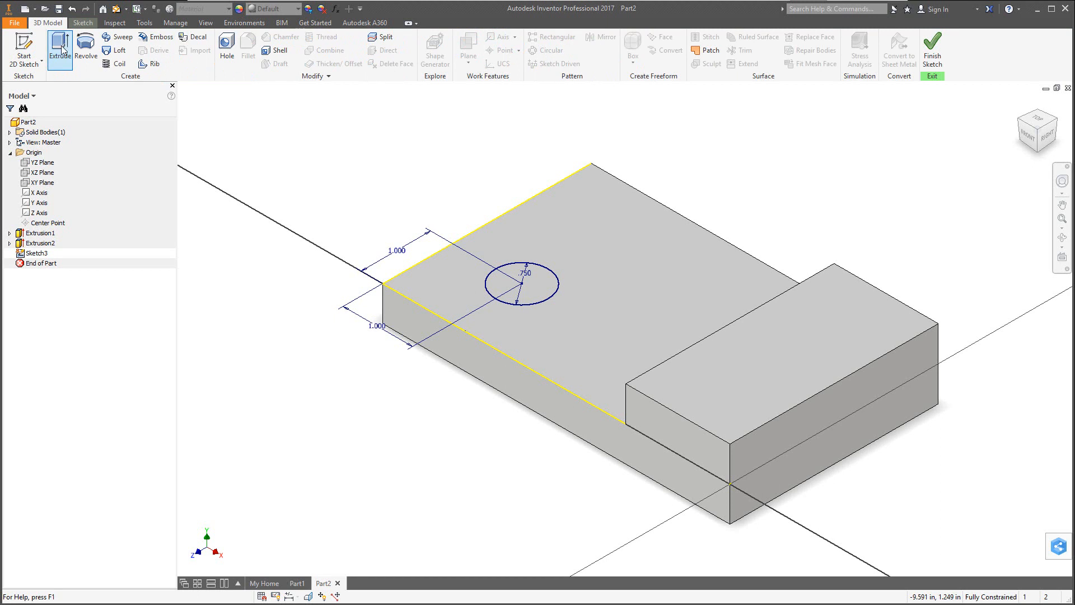
pyautogui.click(61, 46)
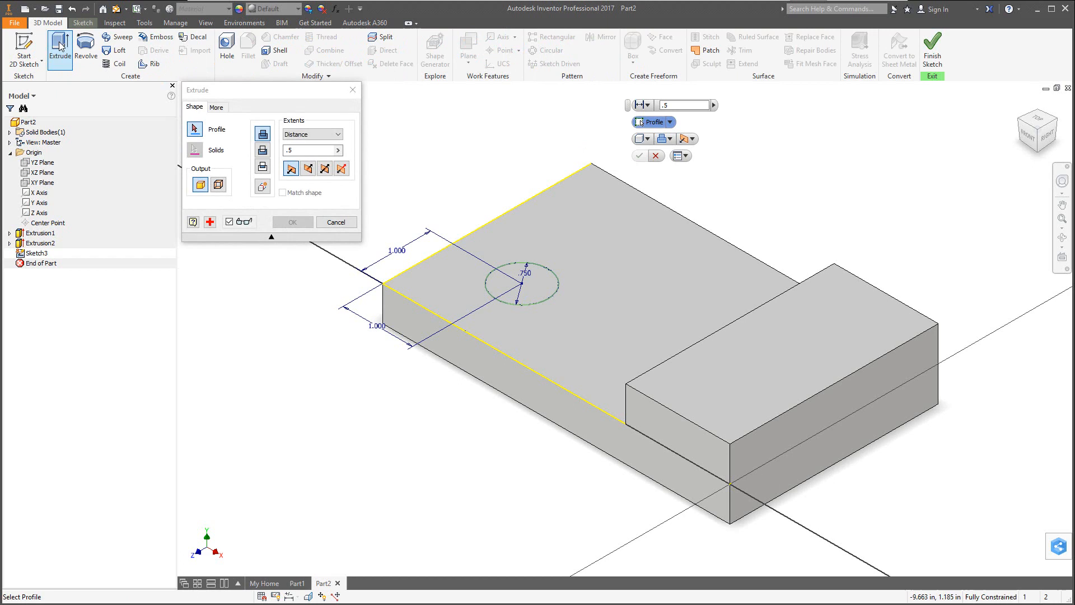
pyautogui.click(540, 287)
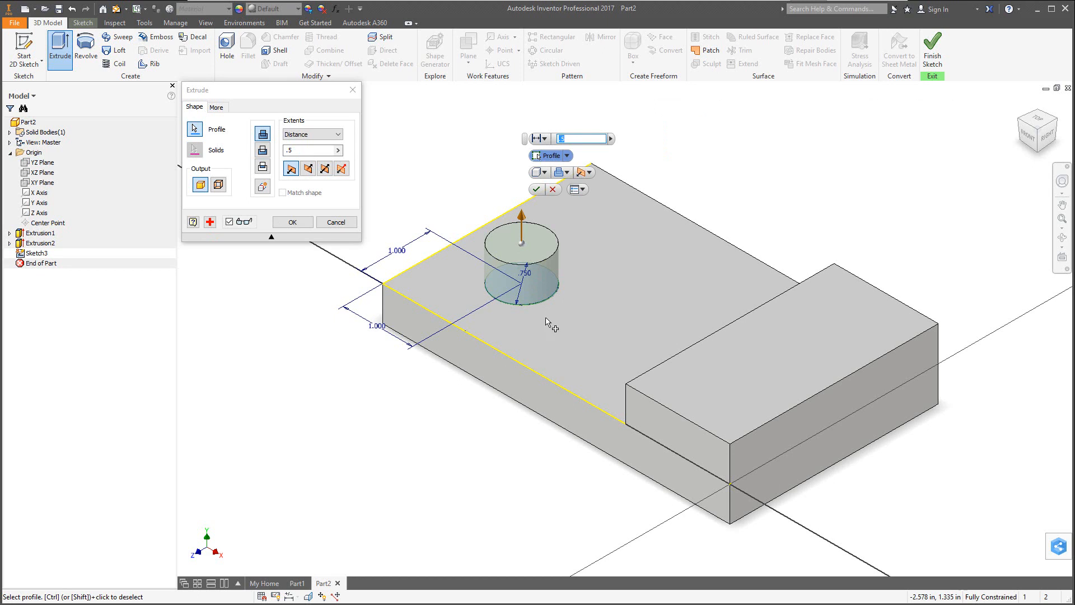
pyautogui.click(266, 133)
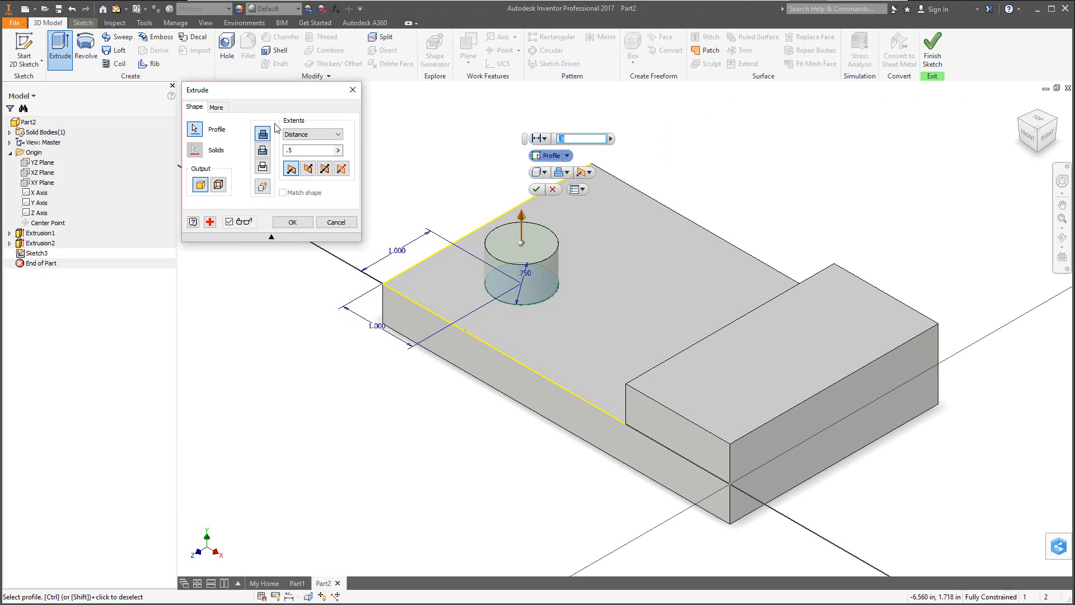
pyautogui.click(263, 150)
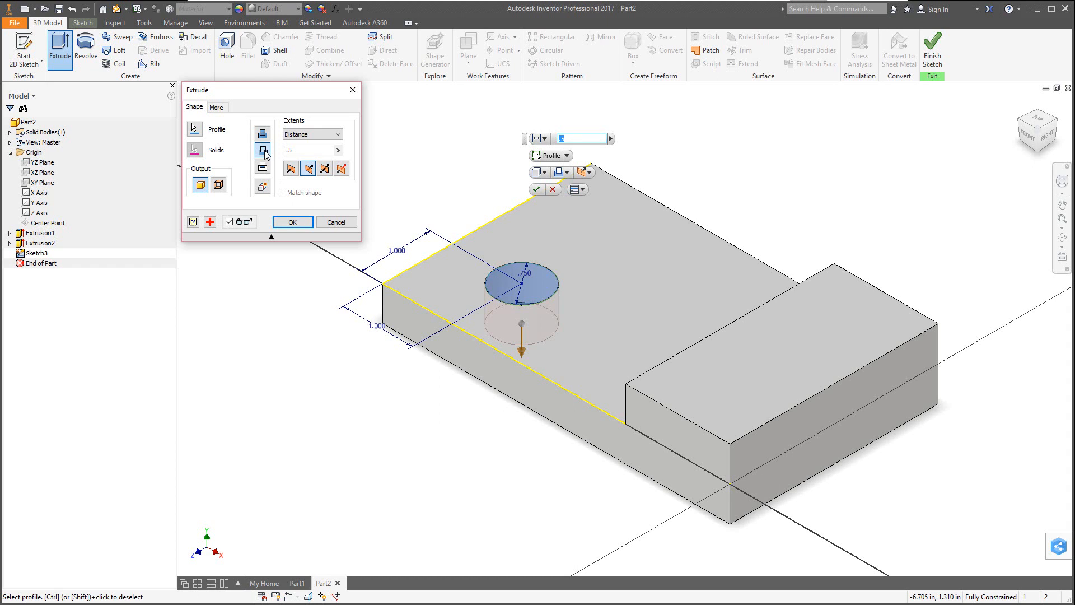
pyautogui.click(308, 150)
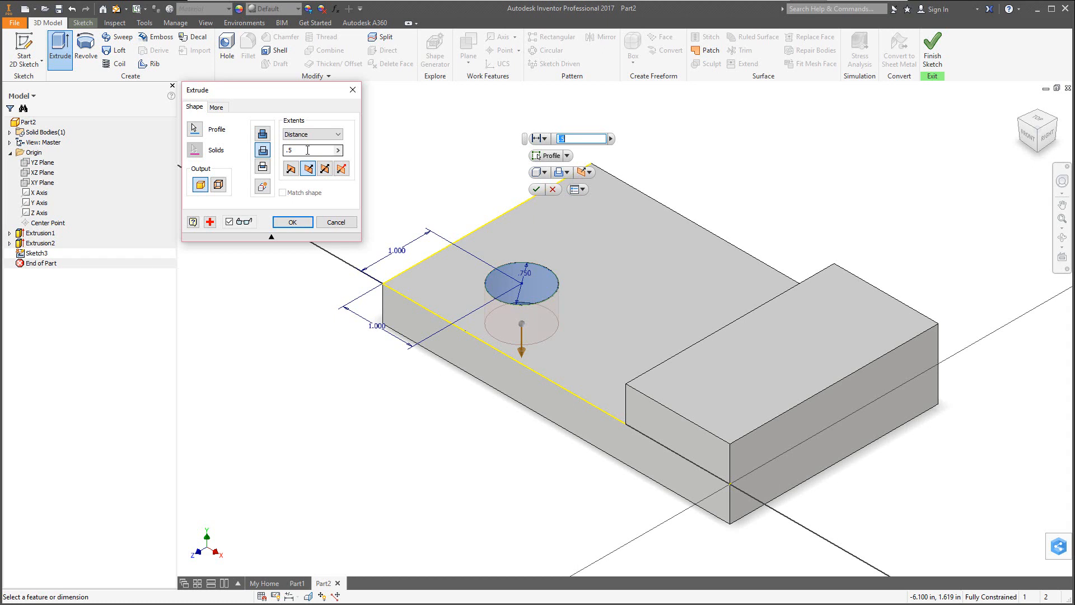
pyautogui.click(338, 140)
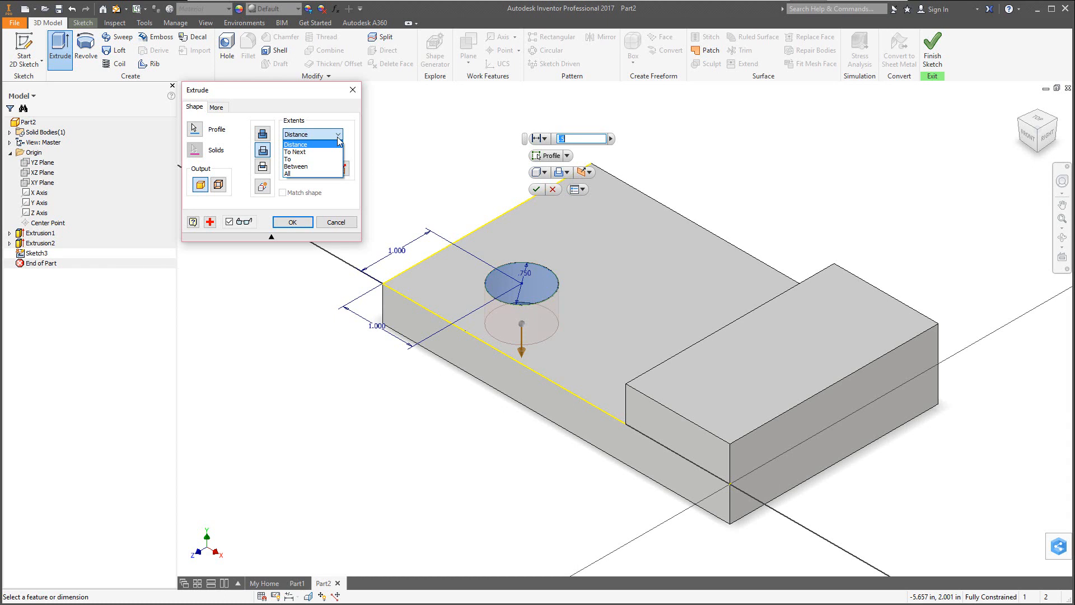
pyautogui.click(296, 174)
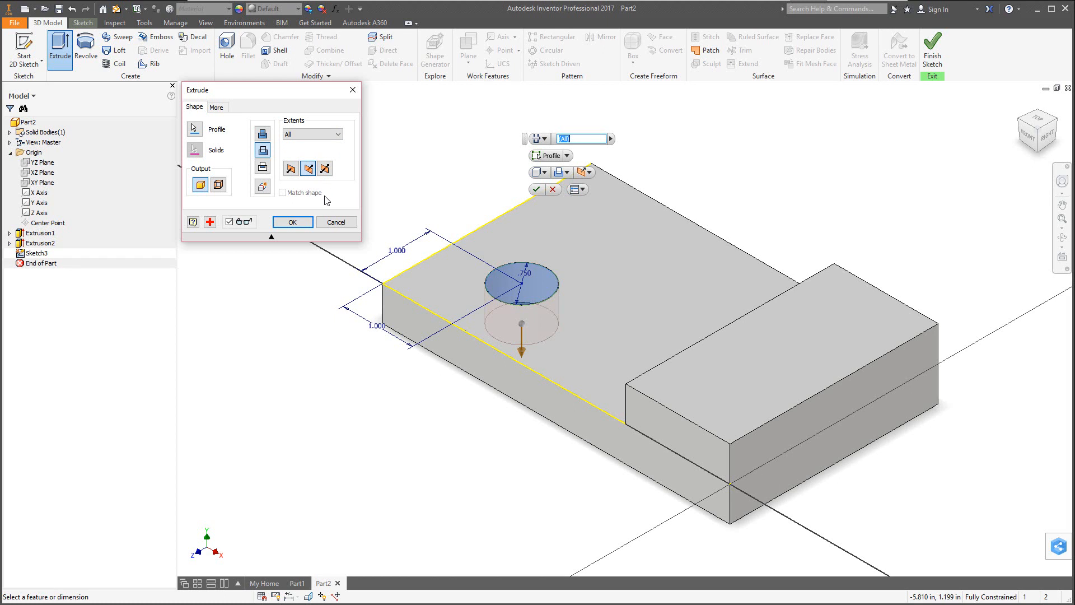
pyautogui.click(292, 223)
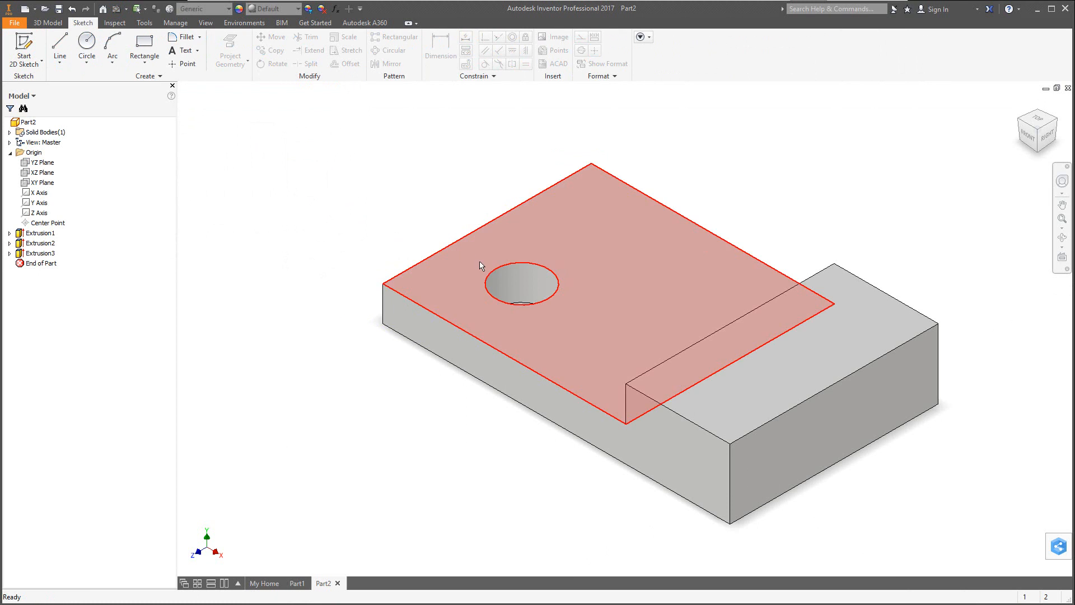
# Fillet two vertical edges on the long side farther from the hole, the plate's end corner and the raised block's inner corner, with 1 in radius.
pyautogui.keyDown('shift'); pyautogui.moveTo(410, 233); pyautogui.dragTo(173, 223, button='middle'); pyautogui.keyUp('shift')
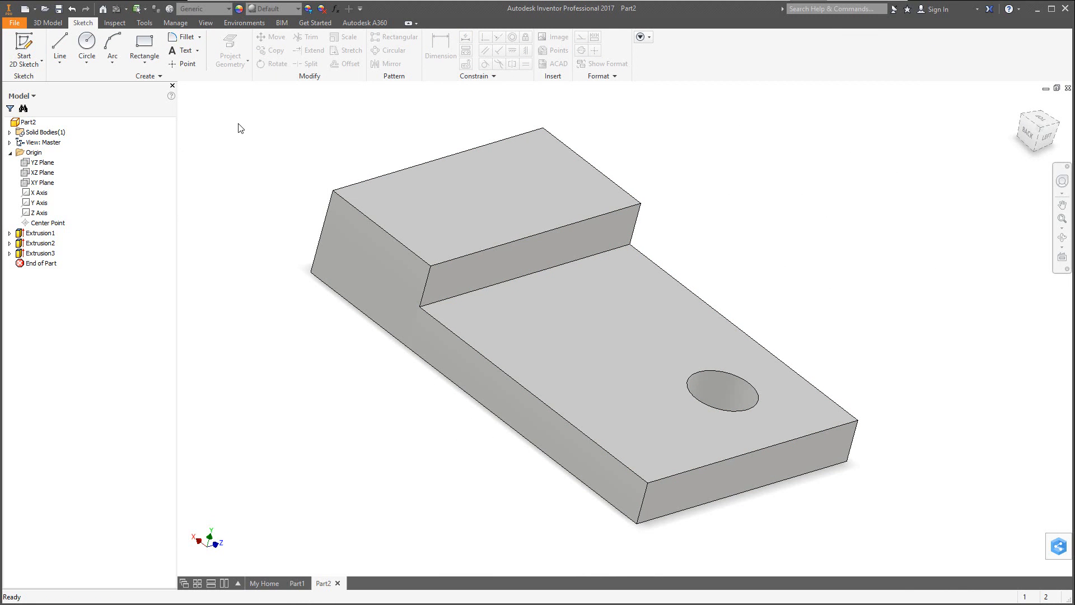
pyautogui.click(48, 24)
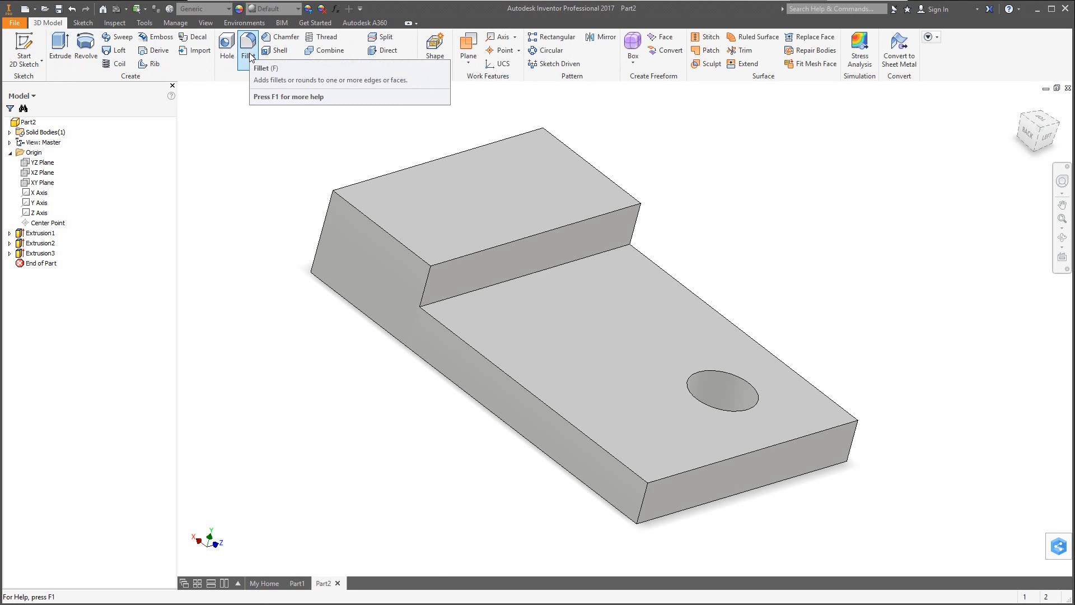
pyautogui.click(249, 54)
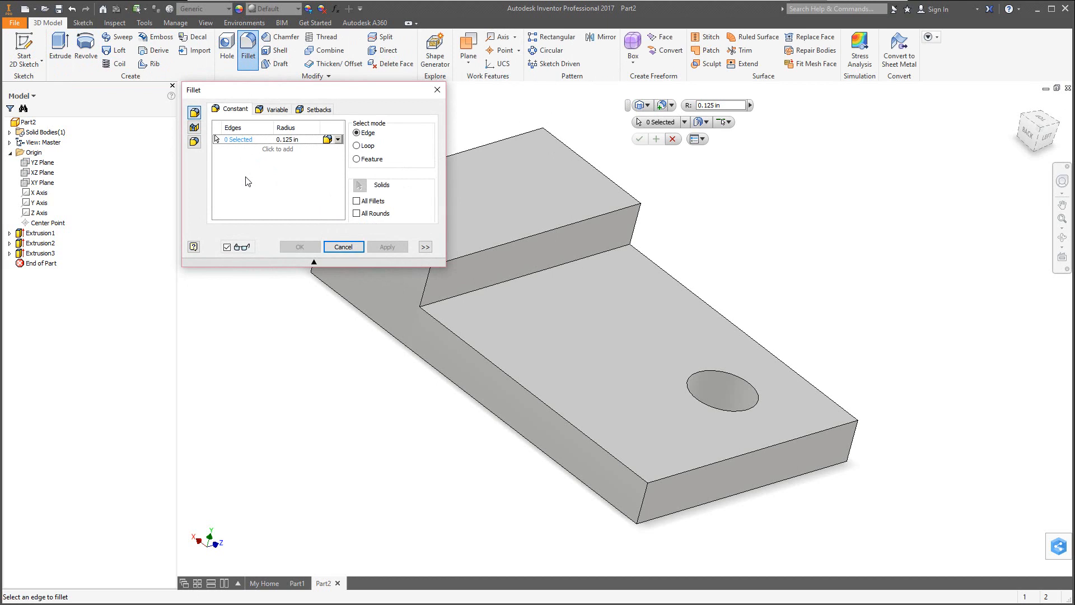
pyautogui.click(297, 141)
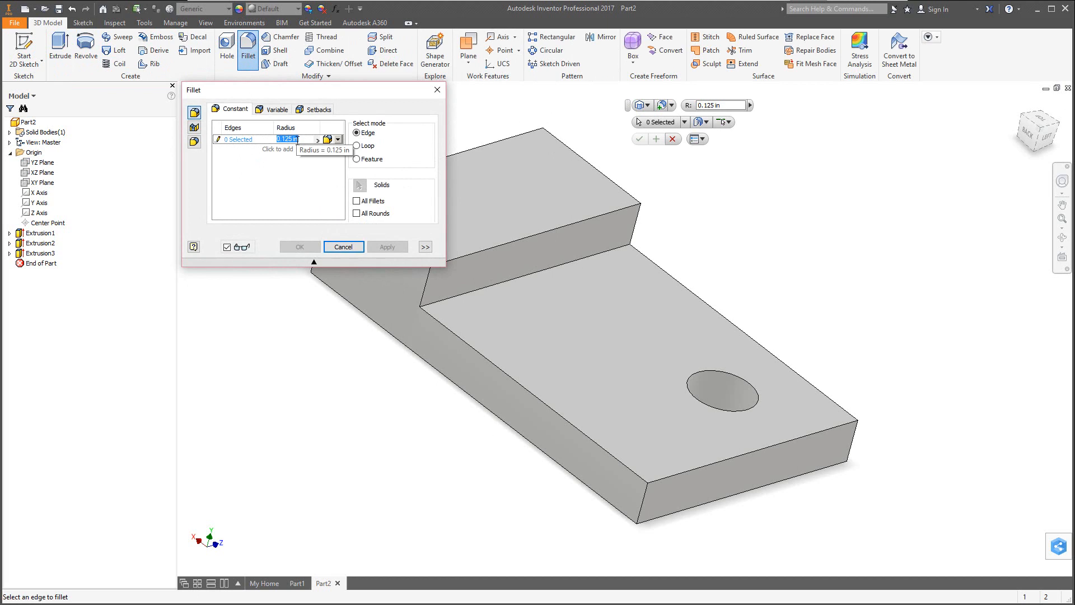
pyautogui.write('1')
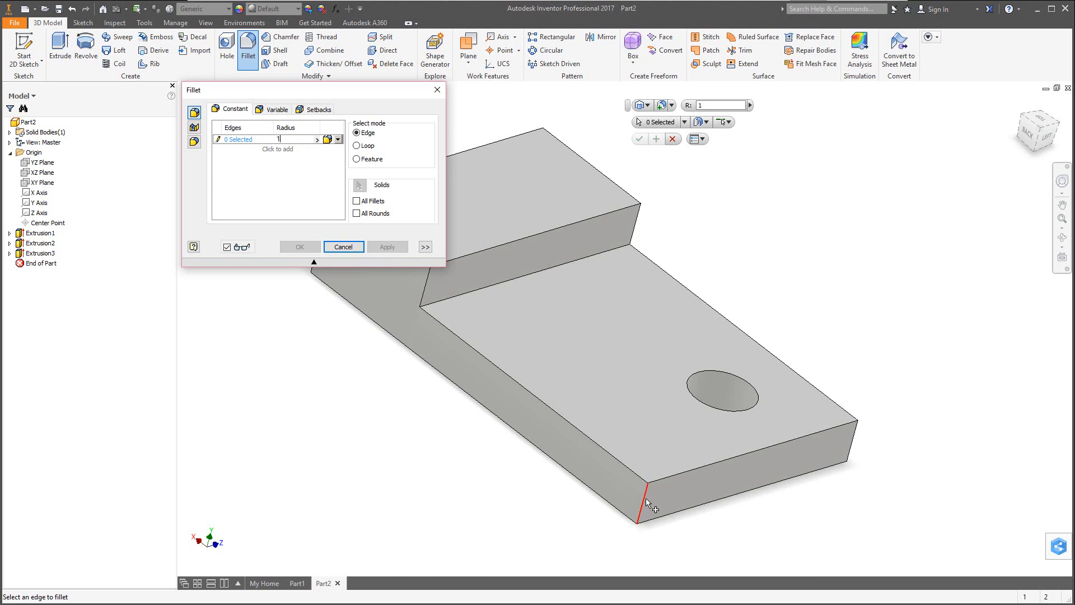
pyautogui.click(644, 505)
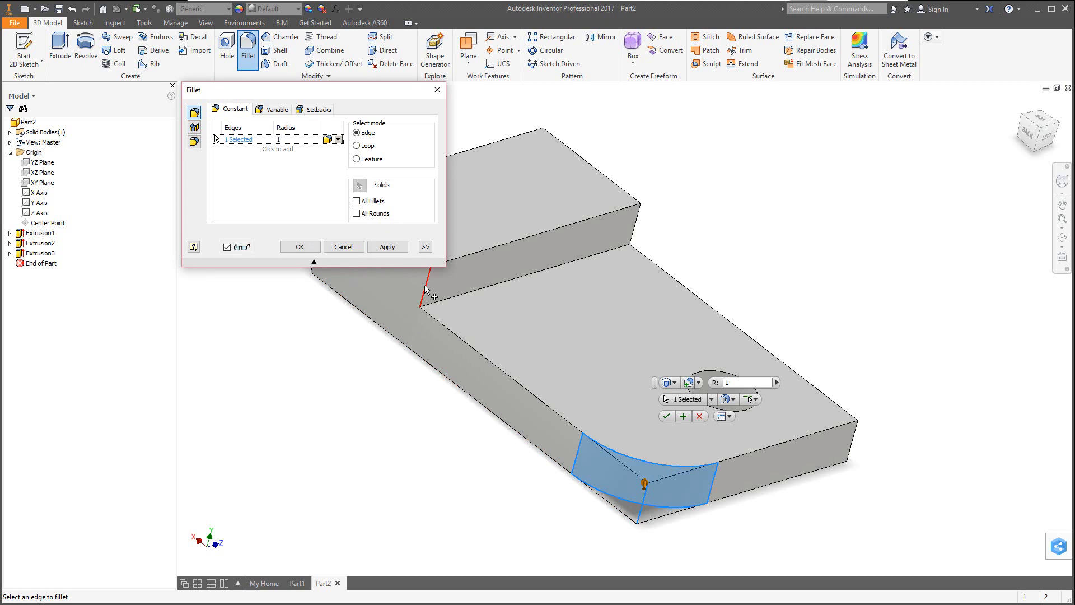
pyautogui.scroll(-5, 512, 492)
pyautogui.scroll(5, 492, 422)
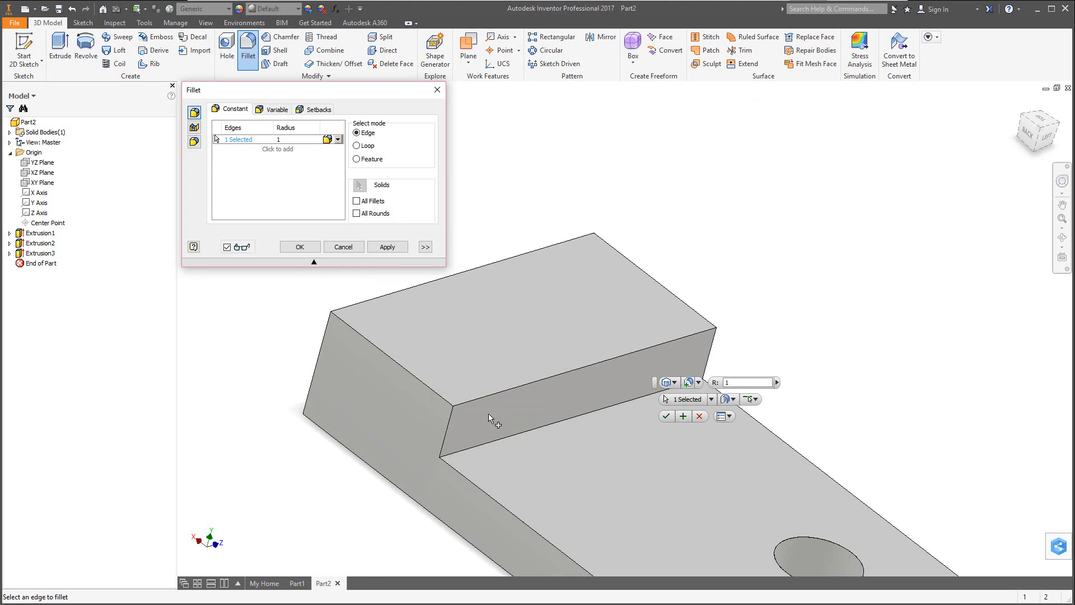
pyautogui.click(447, 436)
pyautogui.scroll(-5, 583, 419)
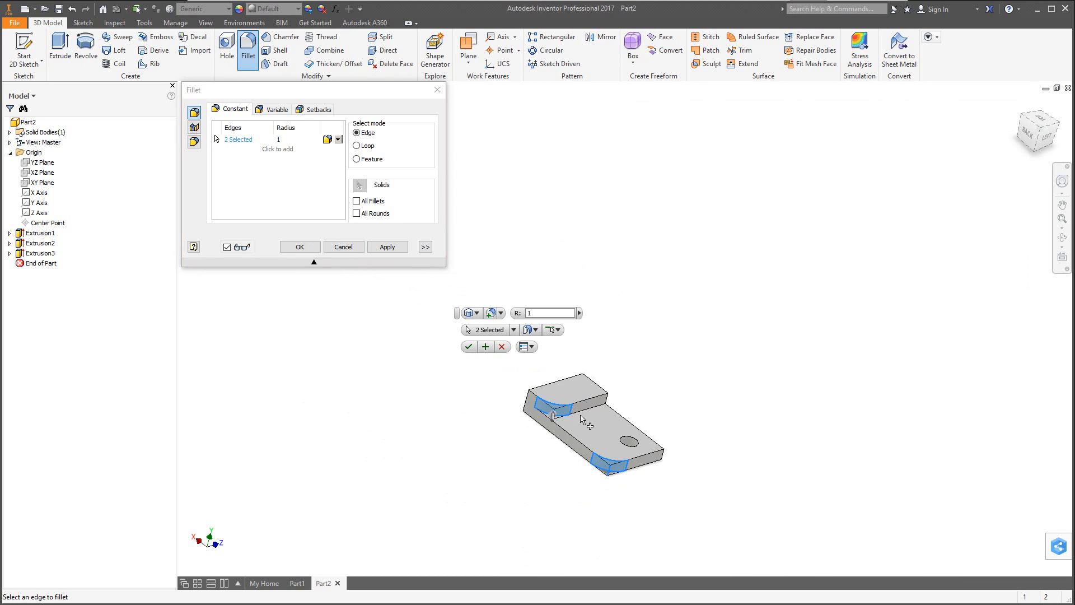
pyautogui.scroll(3, 584, 421)
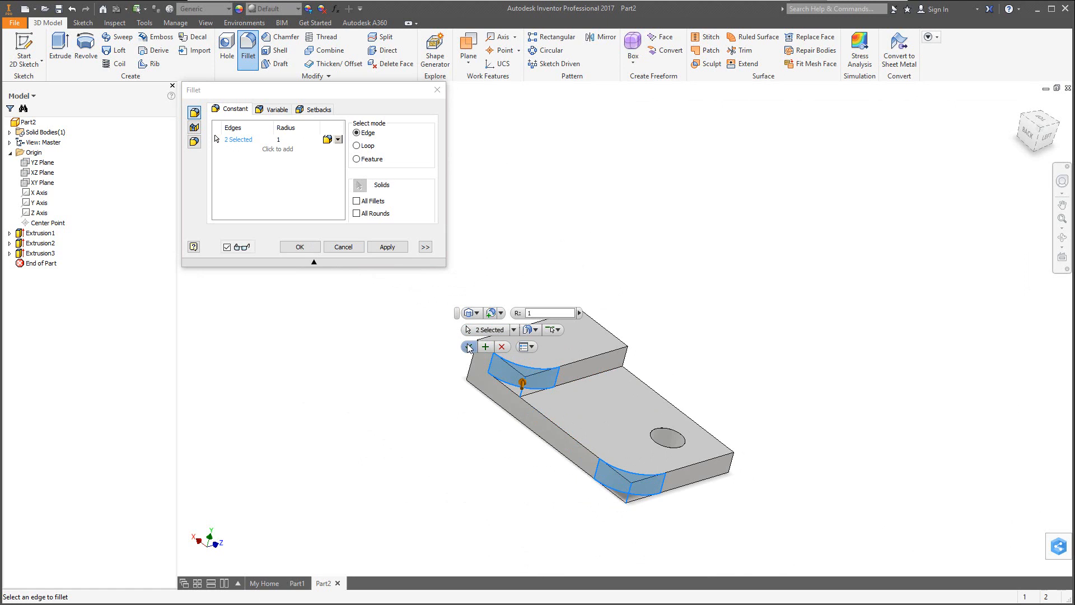
pyautogui.click(469, 348)
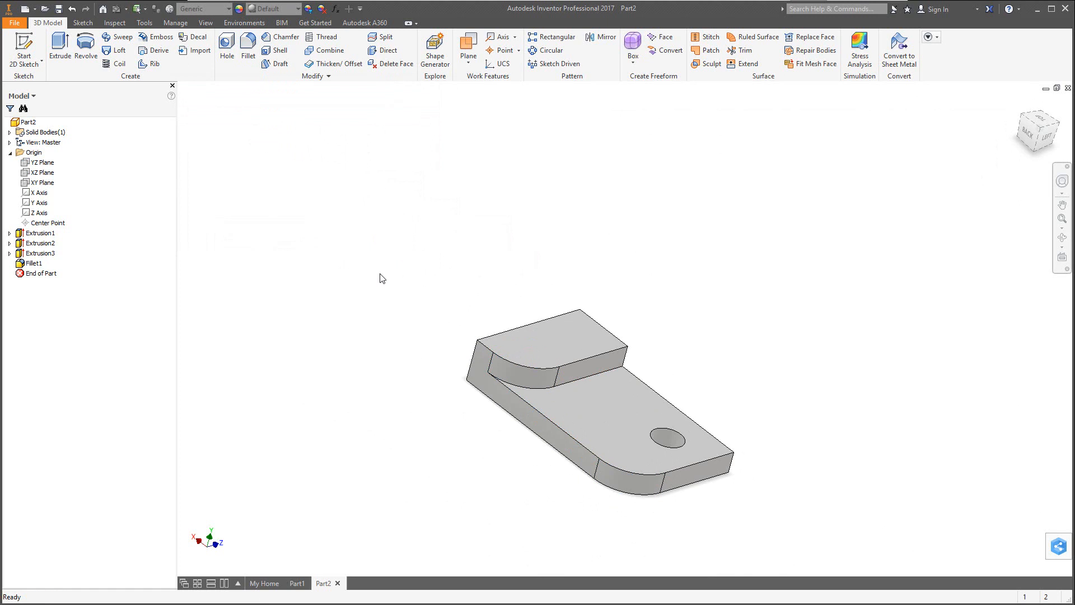
# Chamfer the filleted upper edge chains of the raised block and the lower plate with a distance of 0.125 in.
pyautogui.scroll(3, 632, 480)
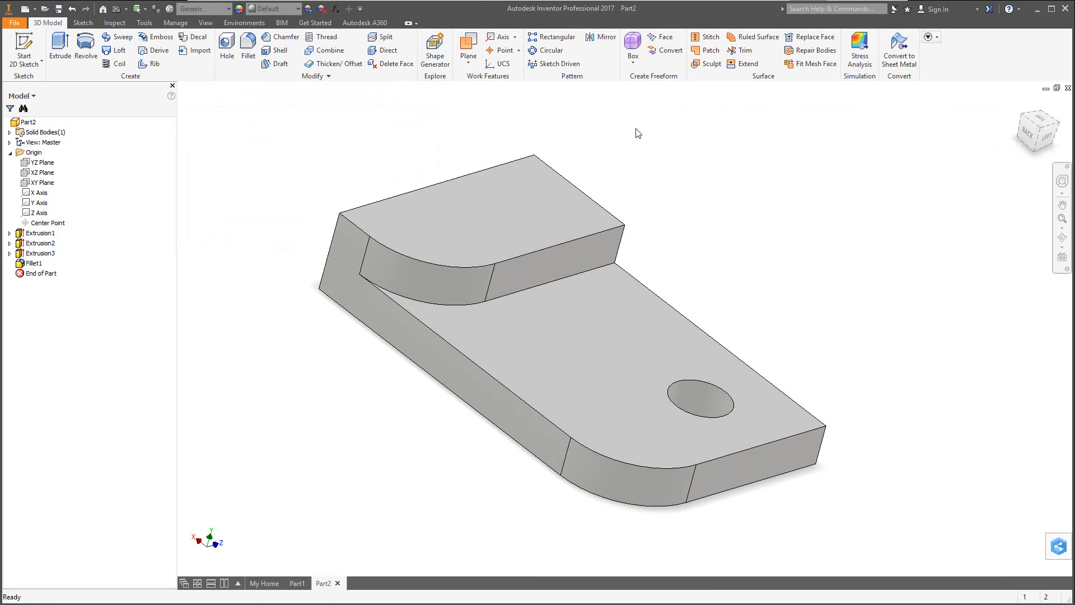
pyautogui.click(282, 37)
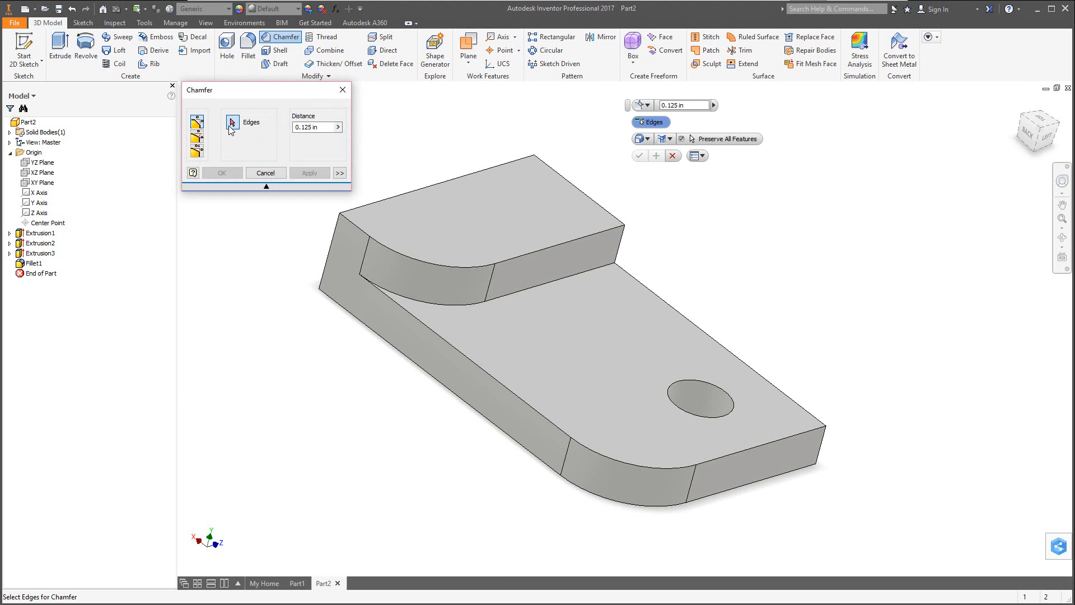
pyautogui.click(516, 261)
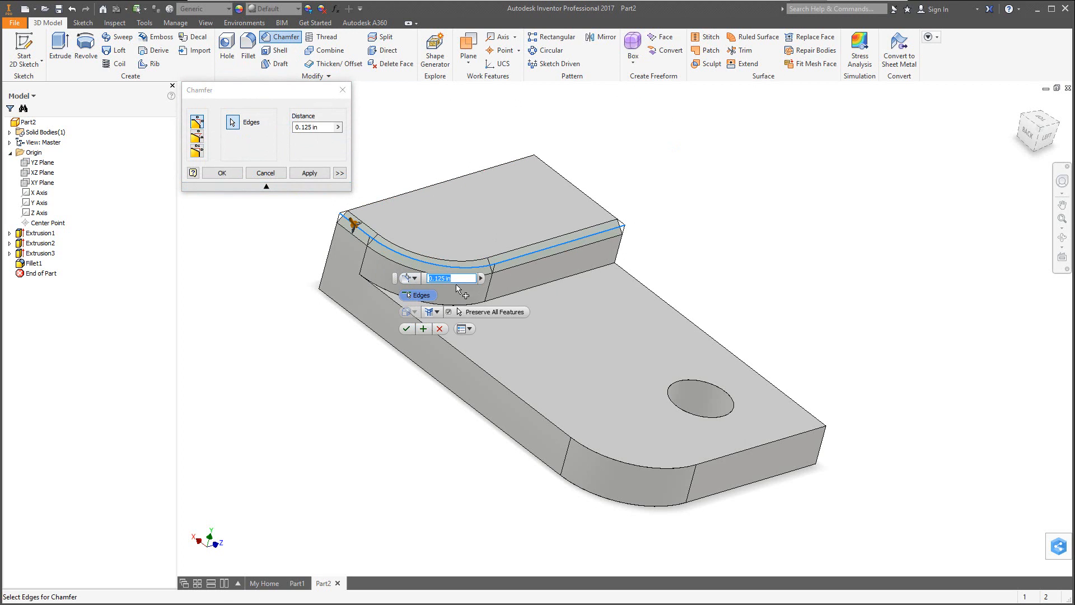
pyautogui.click(725, 463)
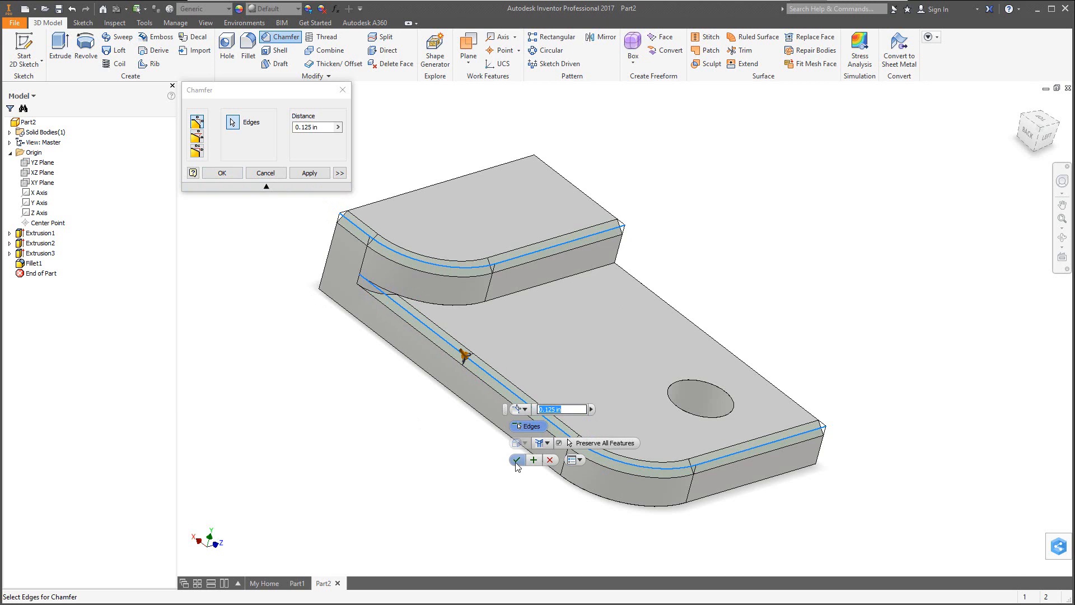
pyautogui.press('Return')
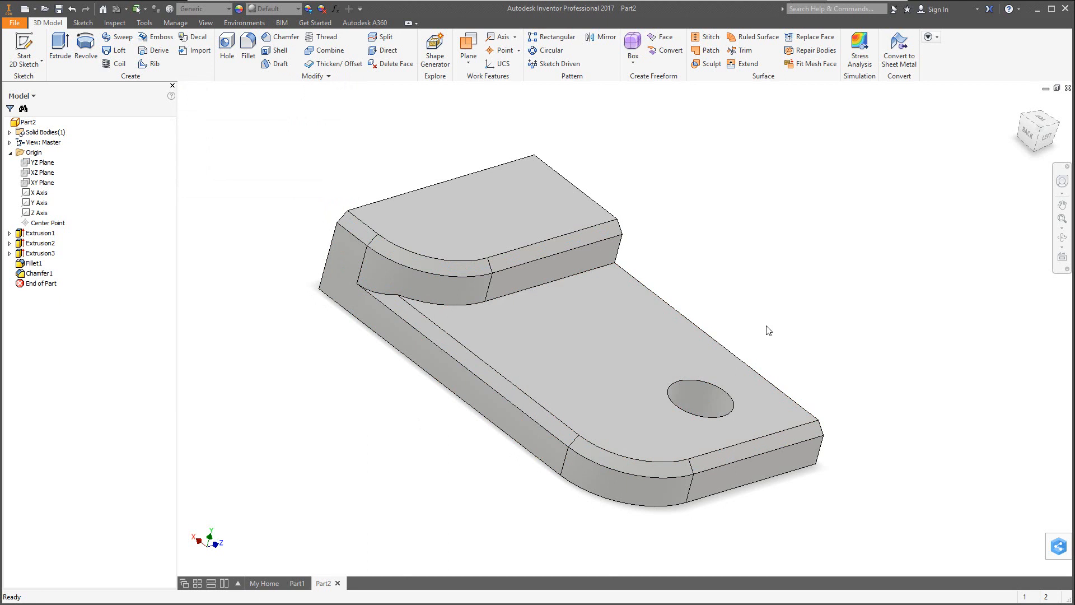
# Shell the part to a 0.06 in thickness, removing the underside, the raised block's end face and the adjoining straight long side face.
pyautogui.keyDown('shift'); pyautogui.moveTo(768, 330); pyautogui.dragTo(685, 392, button='middle'); pyautogui.keyUp('shift')
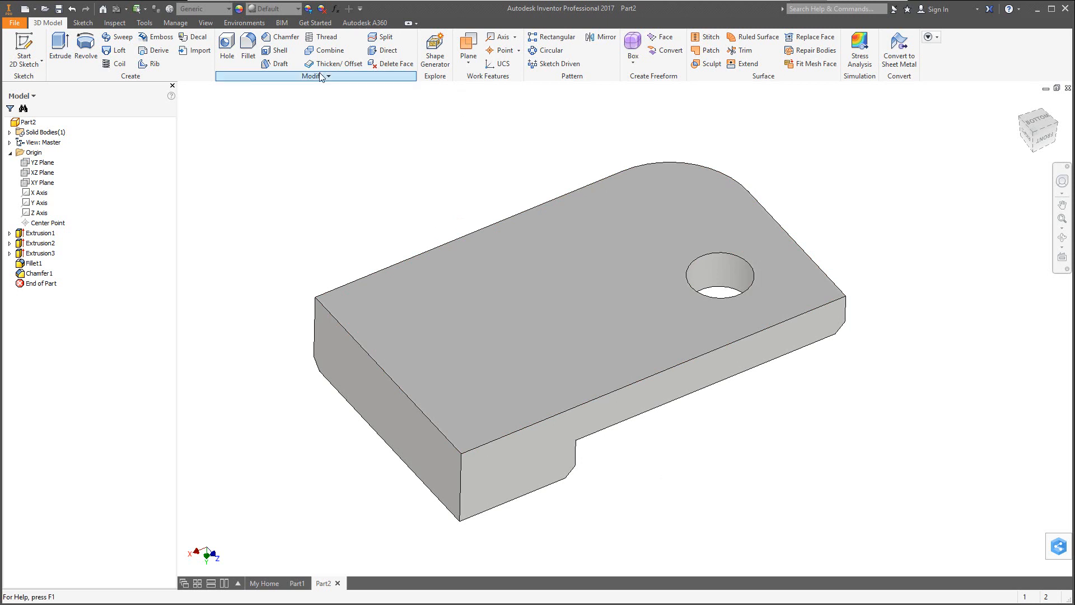
pyautogui.click(277, 52)
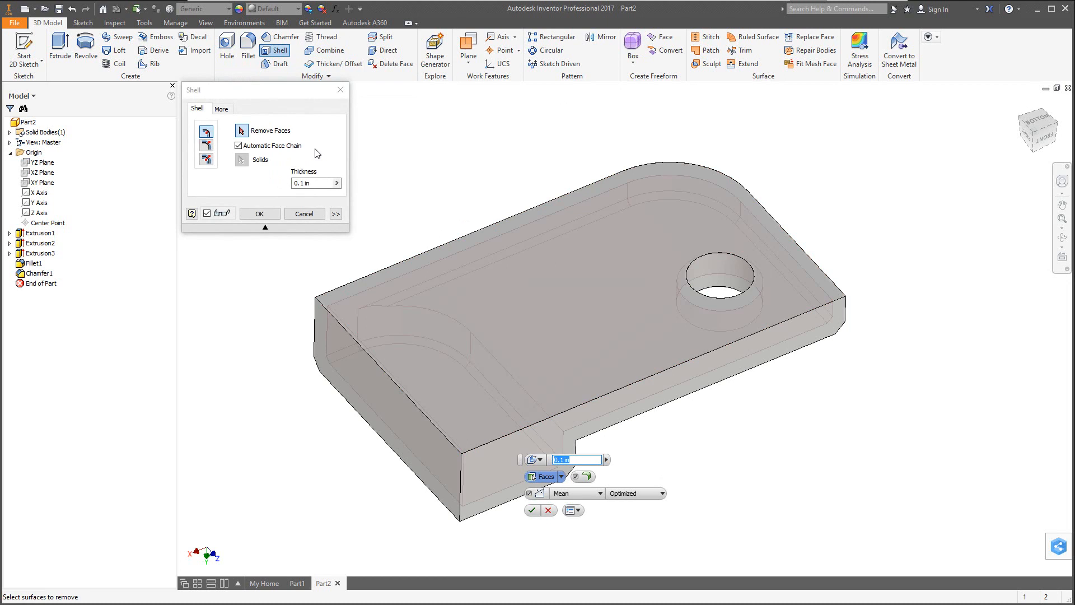
pyautogui.click(242, 132)
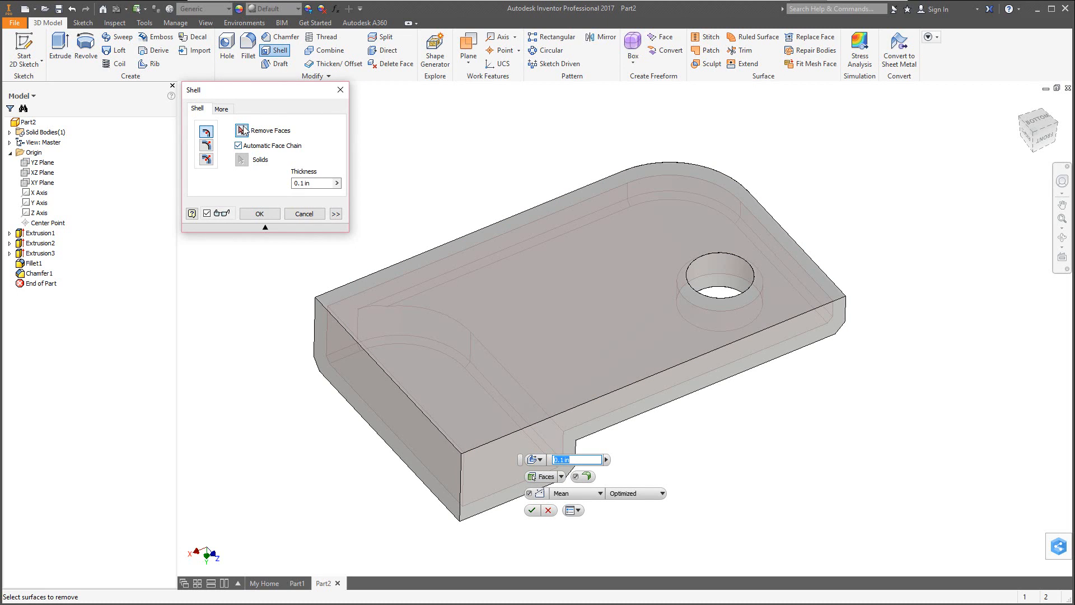
pyautogui.click(516, 314)
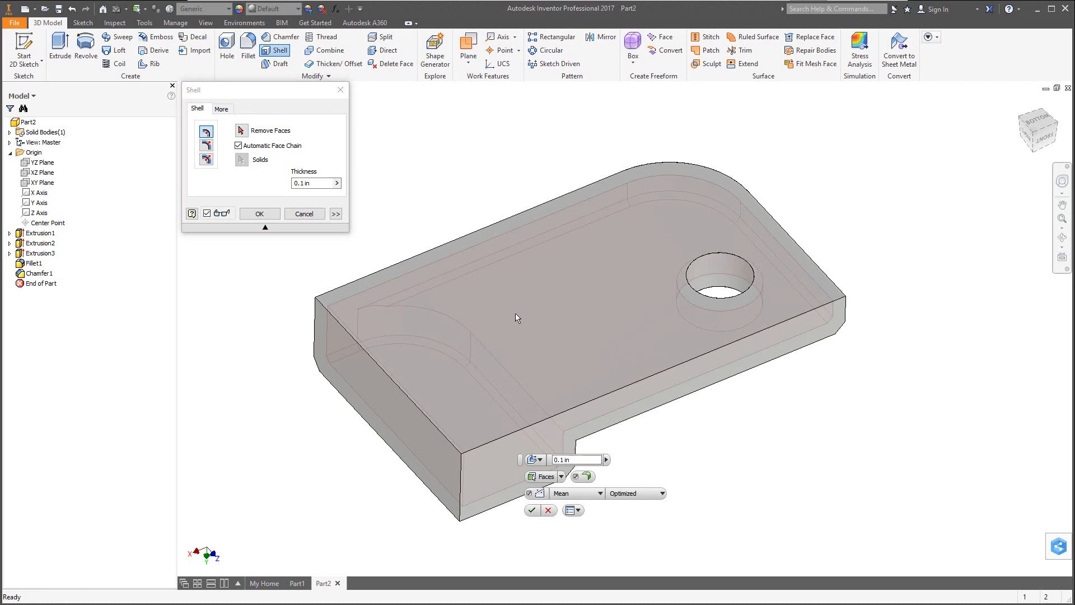
pyautogui.click(241, 130)
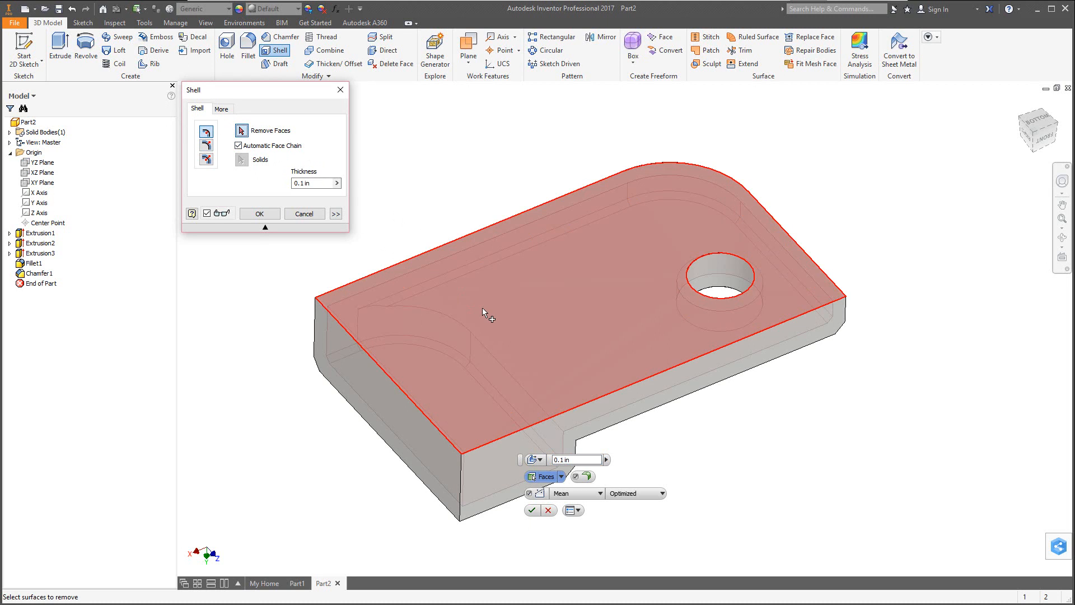
pyautogui.click(482, 308)
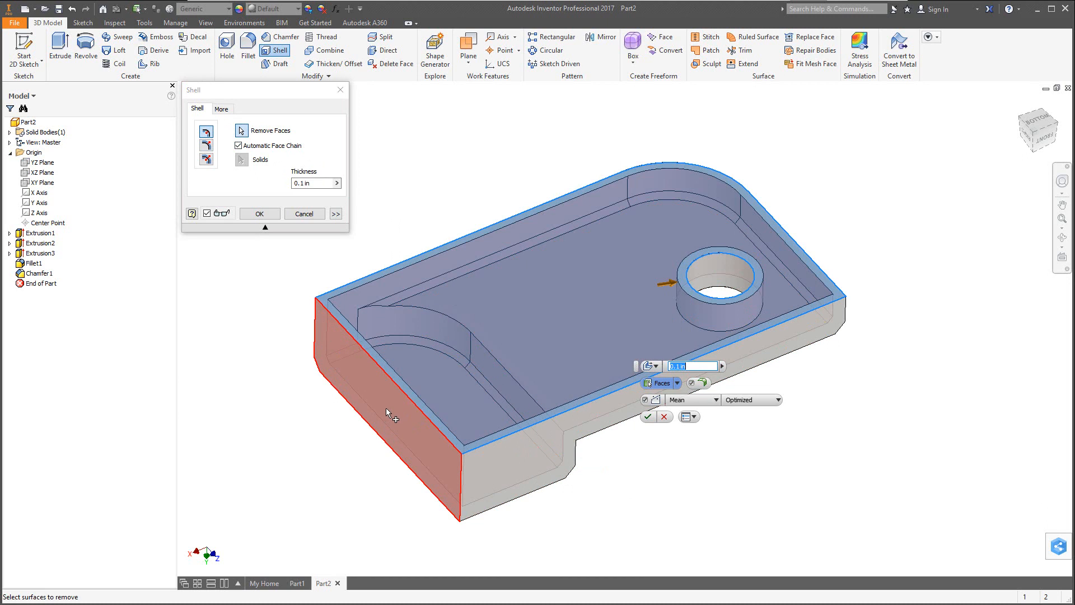
pyautogui.click(386, 411)
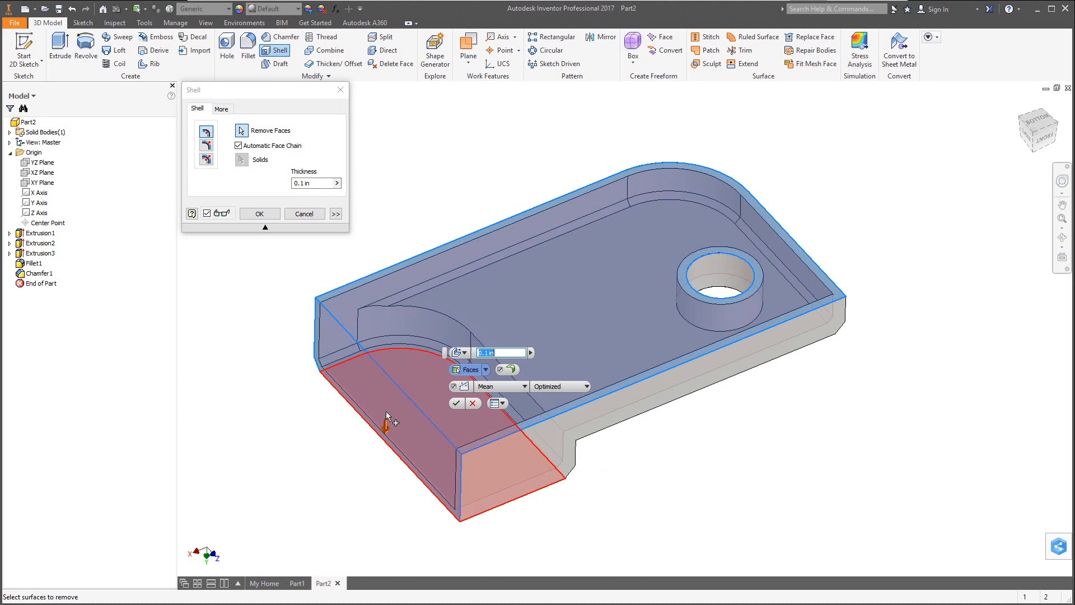
pyautogui.click(522, 458)
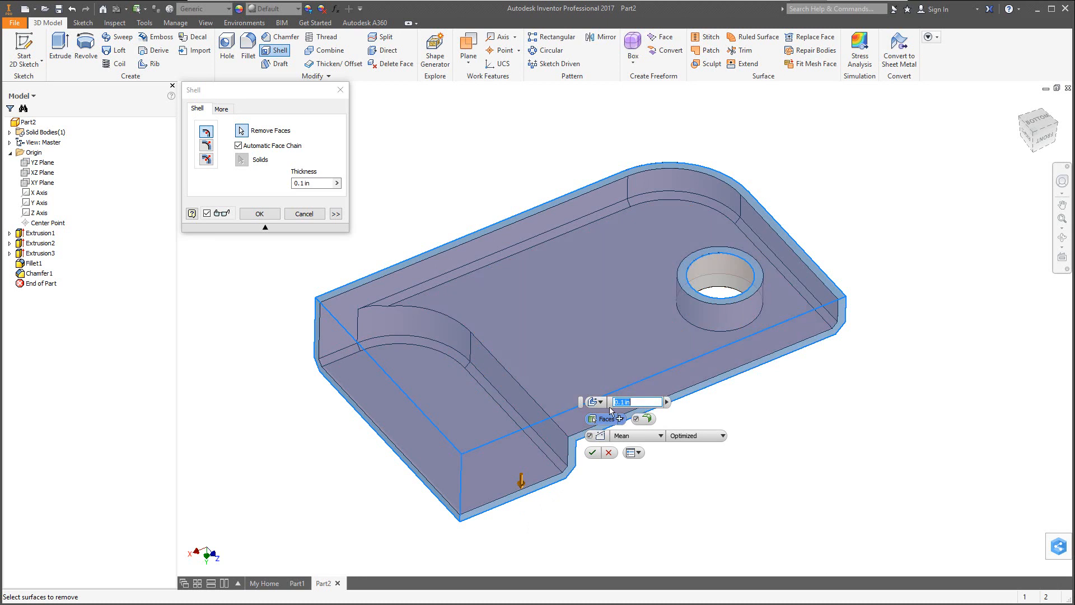
pyautogui.write('.')
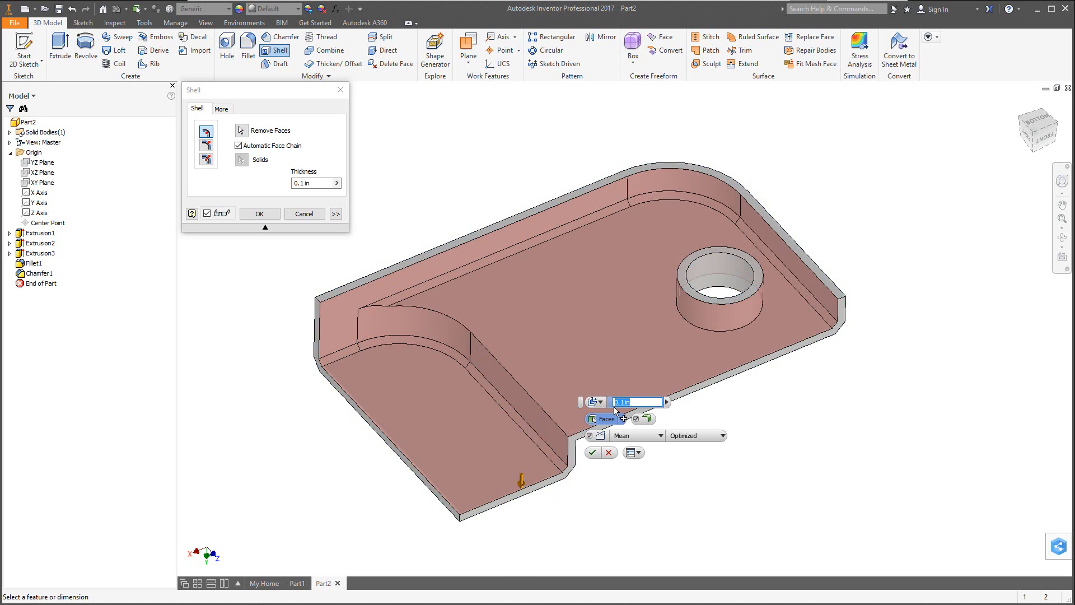
pyautogui.write('06')
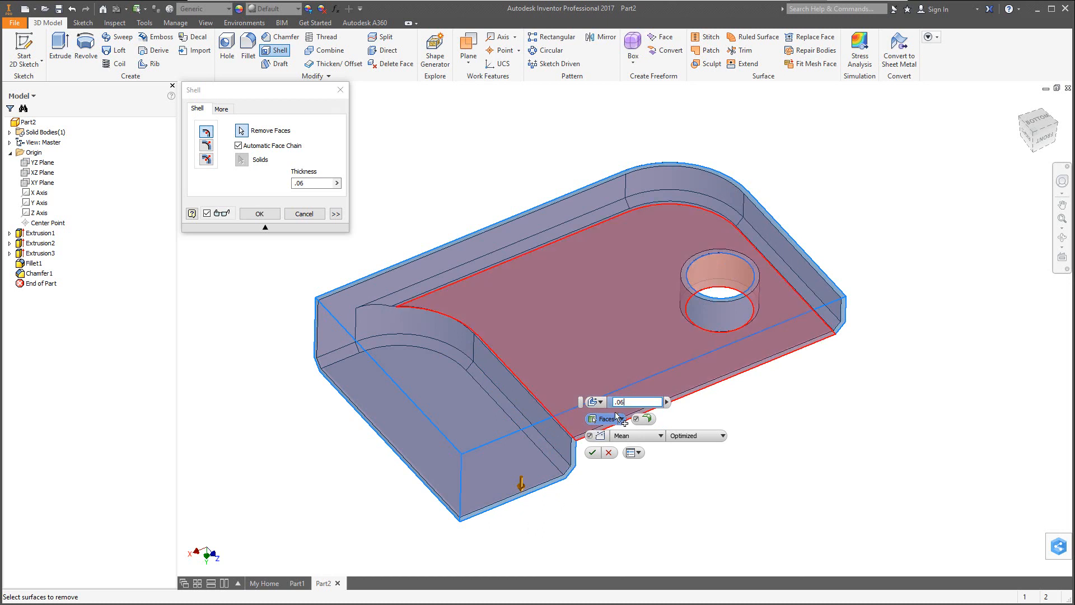
pyautogui.click(593, 453)
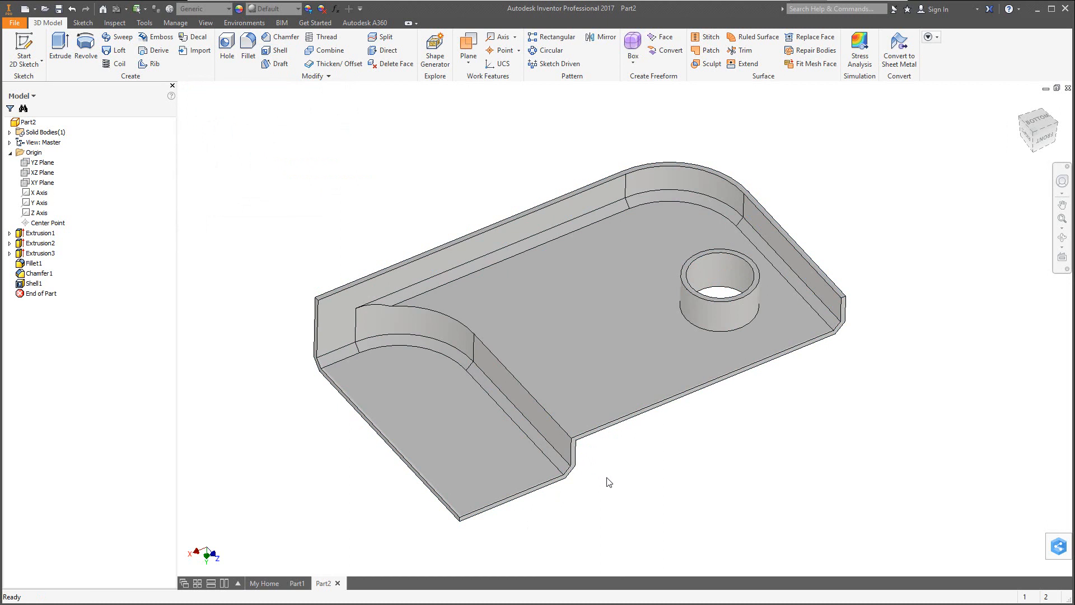
pyautogui.keyDown('shift'); pyautogui.moveTo(643, 480); pyautogui.dragTo(420, 363, button='middle'); pyautogui.keyUp('shift')
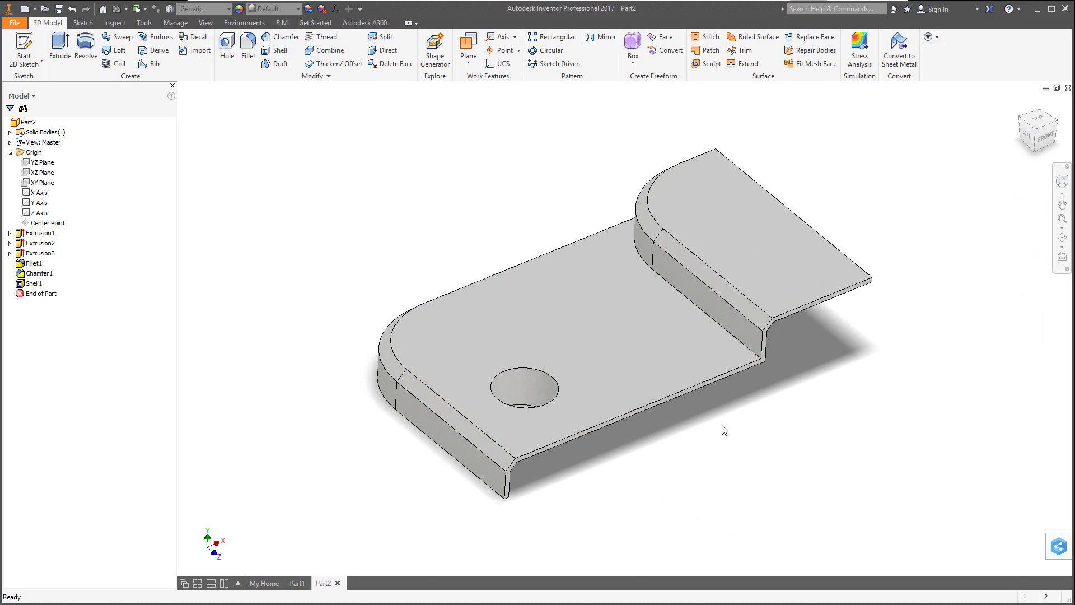
pyautogui.keyDown('shift'); pyautogui.moveTo(722, 430); pyautogui.dragTo(645, 442, button='middle'); pyautogui.keyUp('shift')
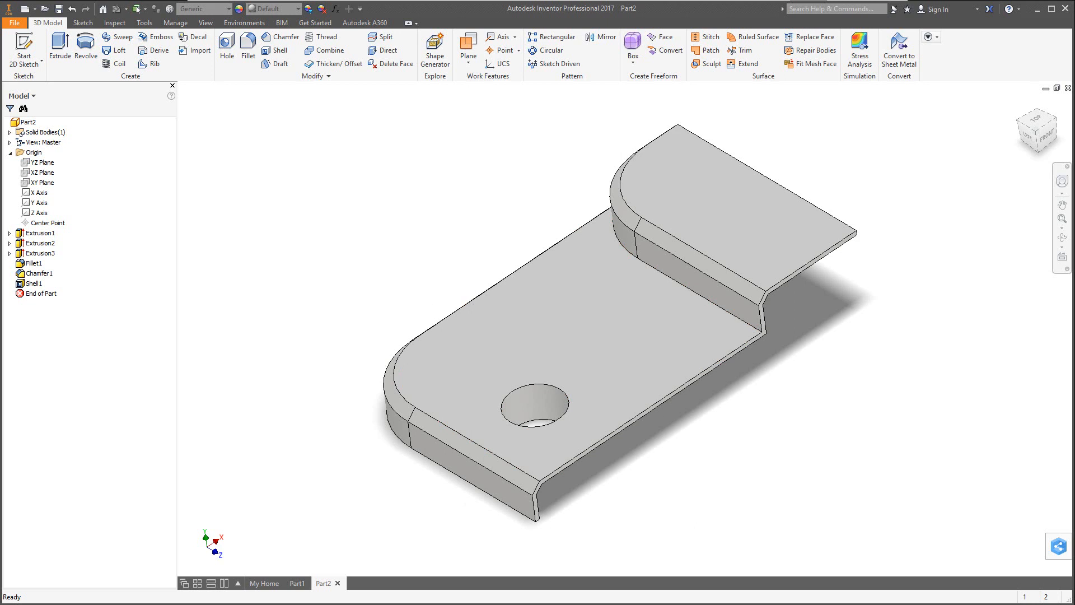
# Switch to the browser, review the L1 and LAB 1B drawings in the IMT 110 Inventor Basics 2016 PDF, and return to Inventor.
pyautogui.hotkey('alt', 'Tab')
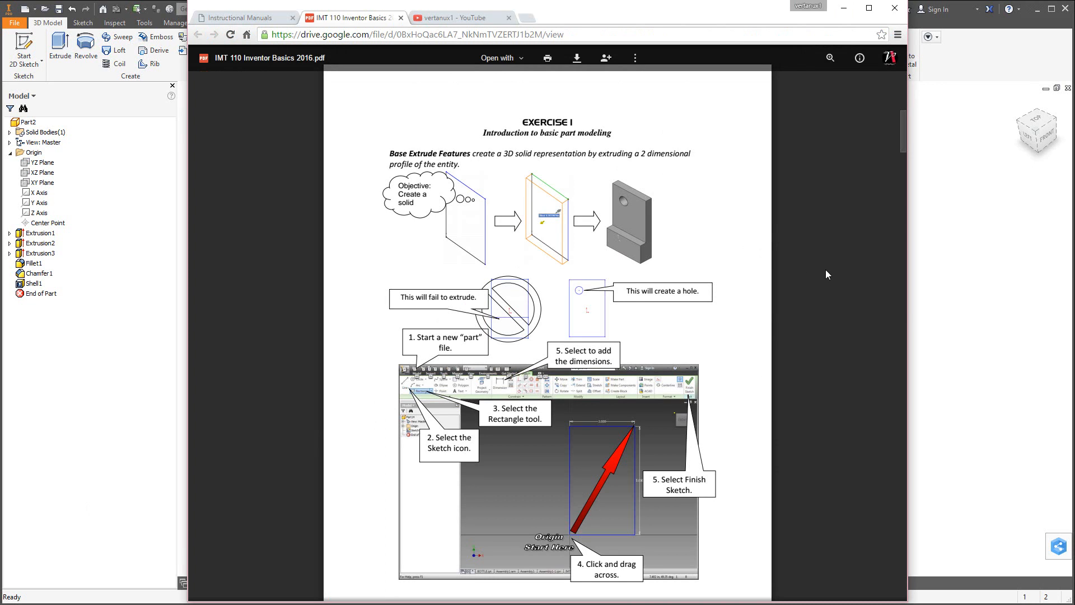
pyautogui.scroll(-10, 827, 270)
pyautogui.moveTo(905, 148); pyautogui.dragTo(902, 183)
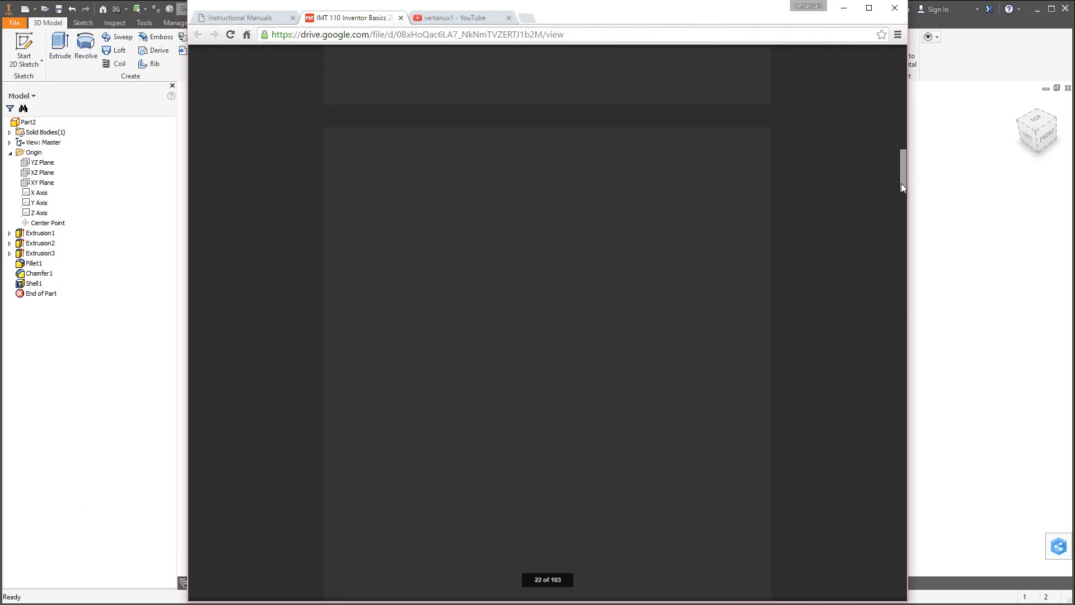
pyautogui.scroll(2, 859, 294)
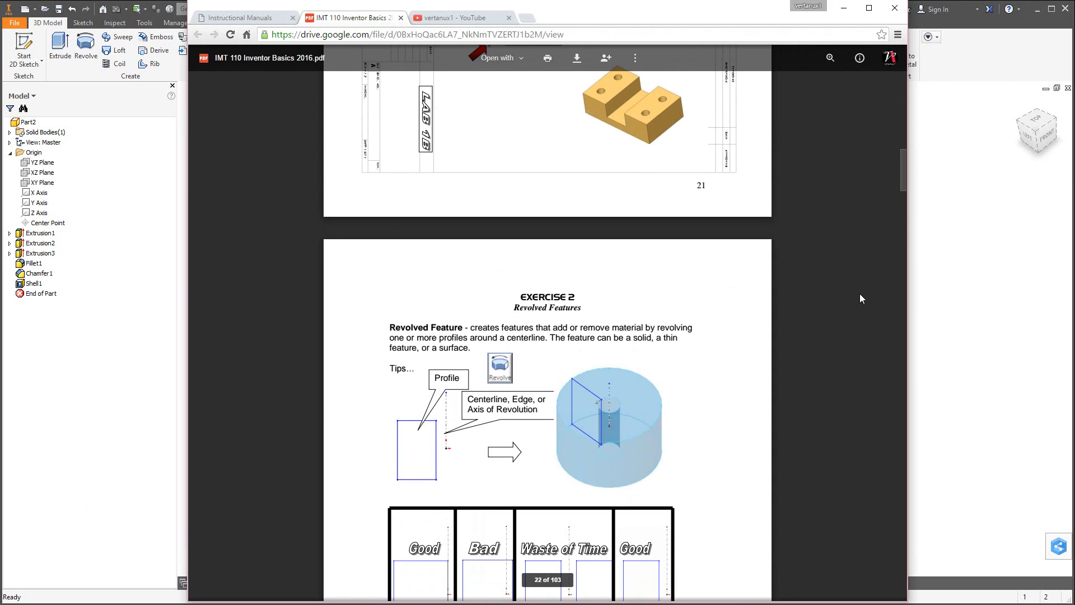
pyautogui.scroll(15, 859, 294)
pyautogui.scroll(3, 856, 315)
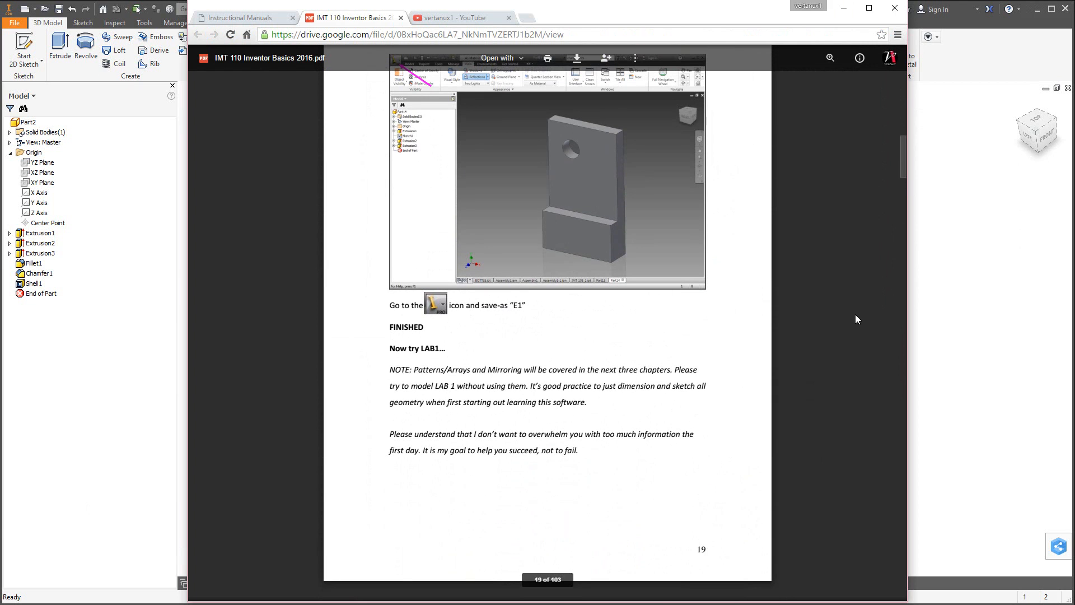
pyautogui.scroll(-10, 855, 317)
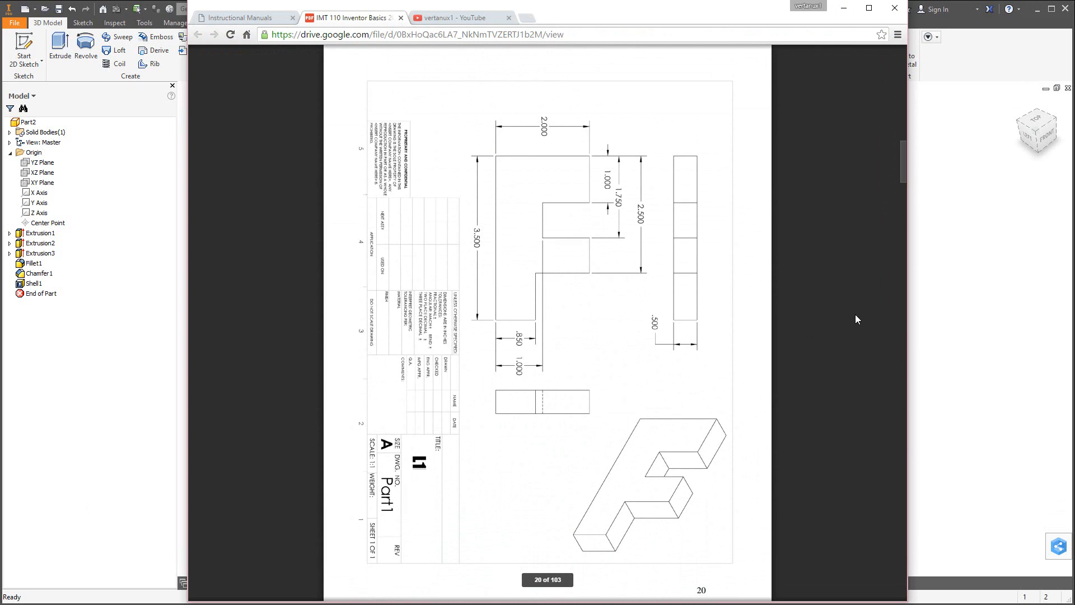
pyautogui.scroll(-9, 856, 315)
pyautogui.scroll(-3, 855, 314)
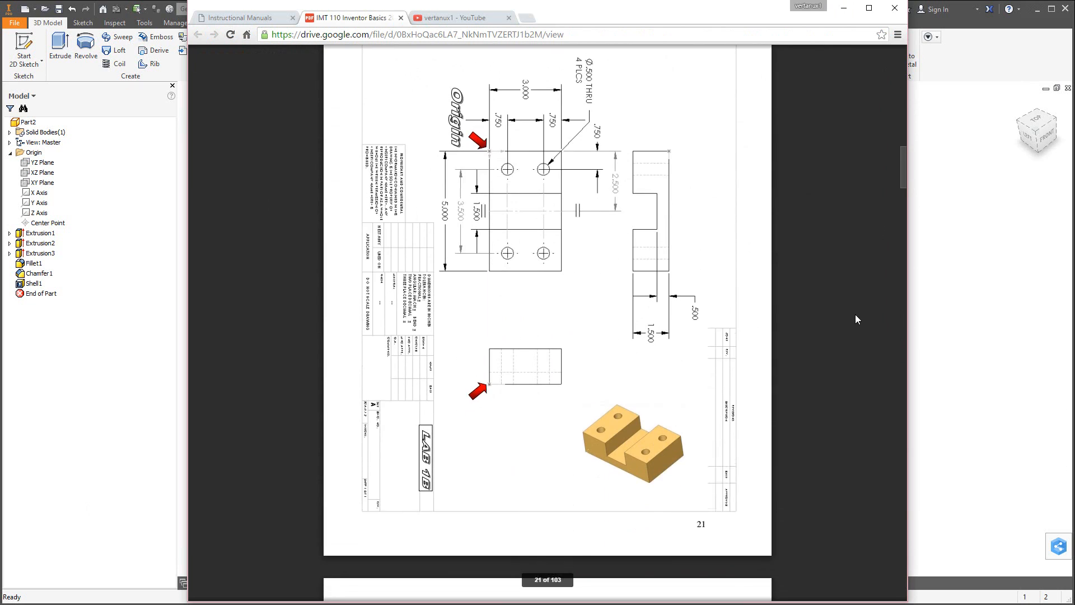
pyautogui.scroll(3, 854, 315)
pyautogui.scroll(-3, 853, 315)
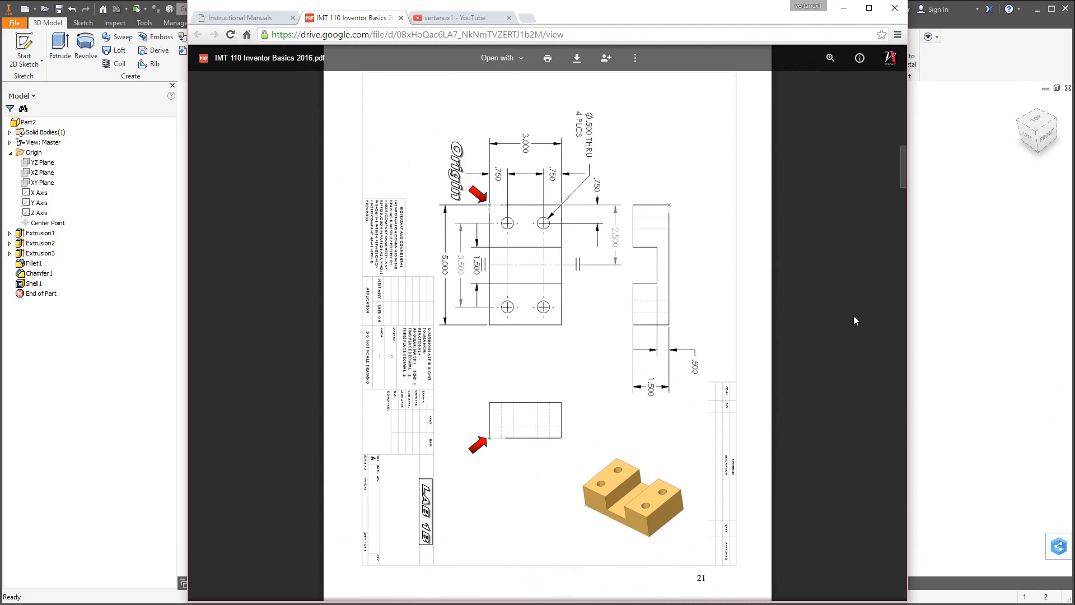
pyautogui.scroll(12, 853, 315)
pyautogui.scroll(-3, 854, 315)
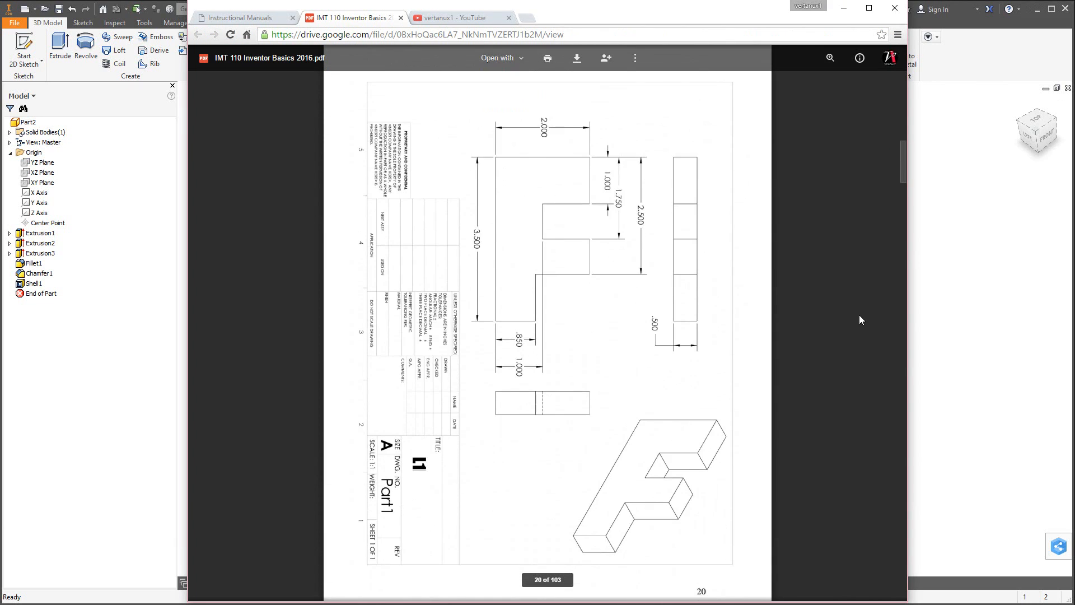
pyautogui.click(974, 303)
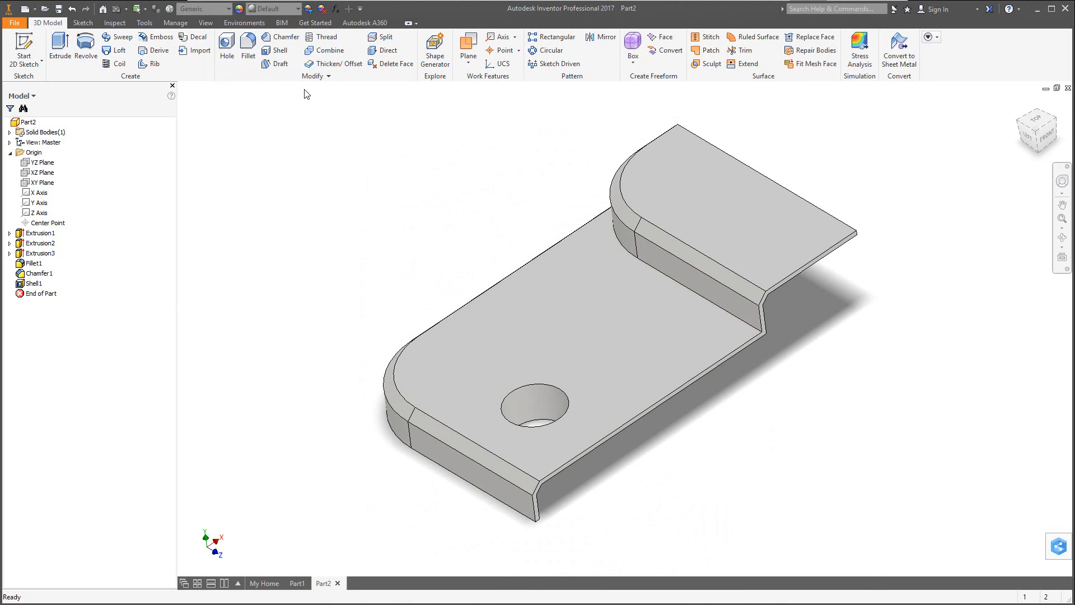
# Set the whole part's appearance to White from the Inventor Material Library.
pyautogui.click(228, 10)
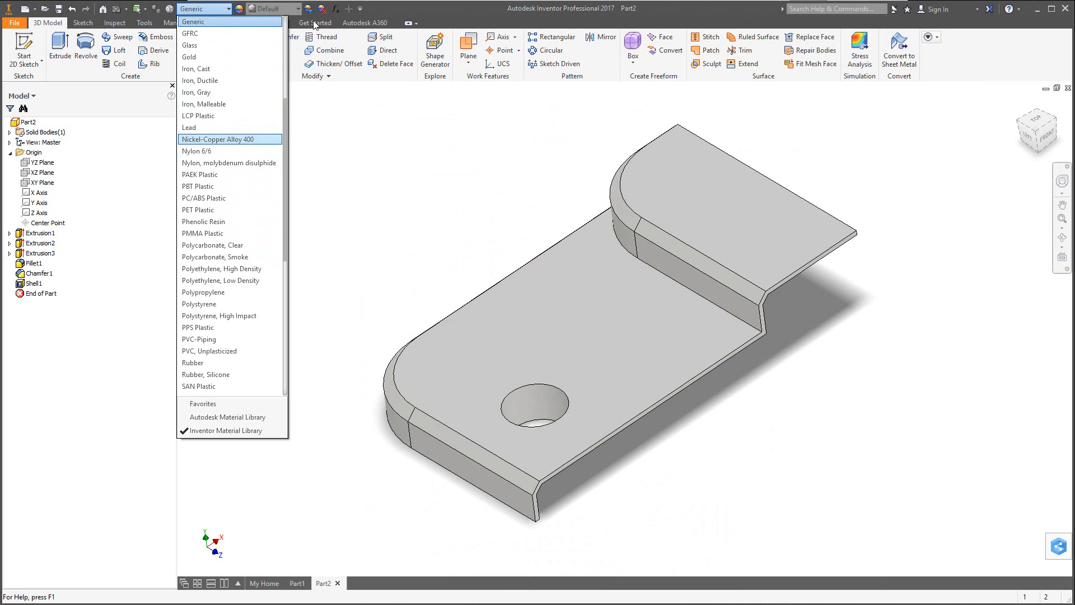
pyautogui.click(298, 9)
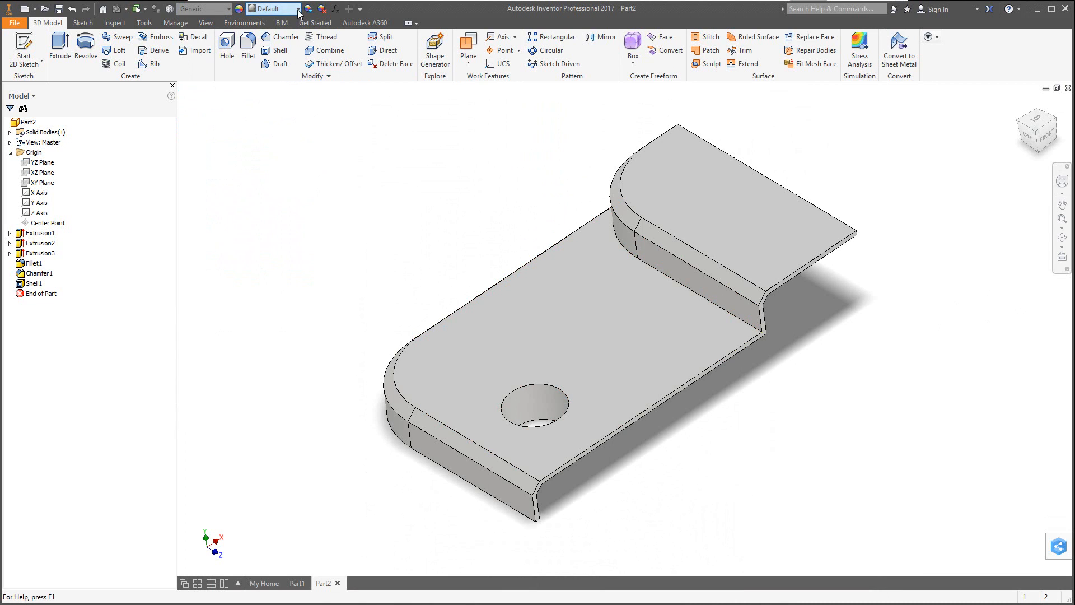
pyautogui.click(298, 9)
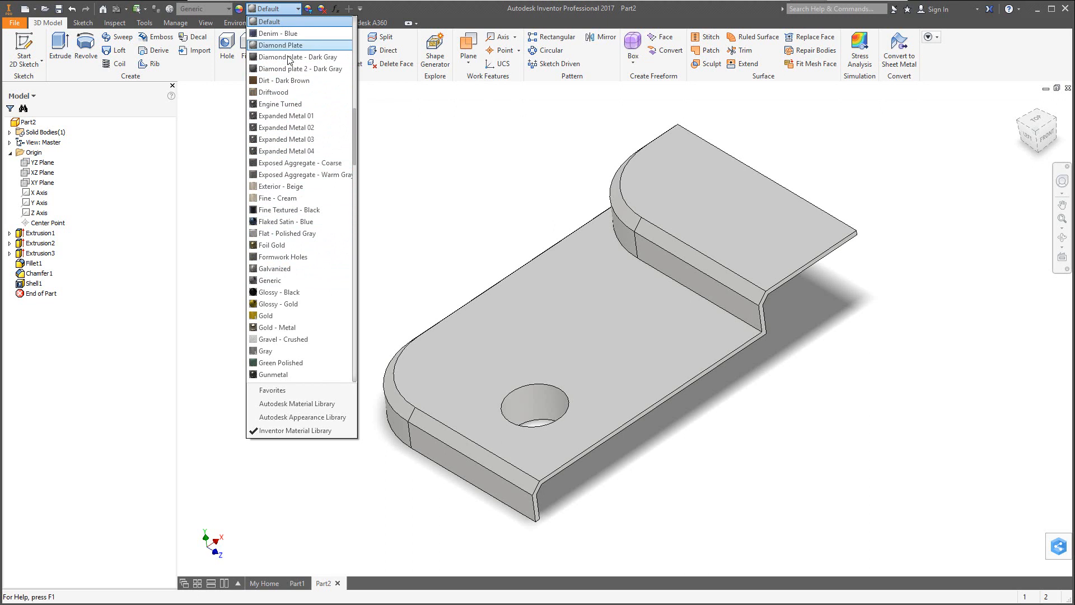
pyautogui.moveTo(354, 137); pyautogui.dragTo(345, 346)
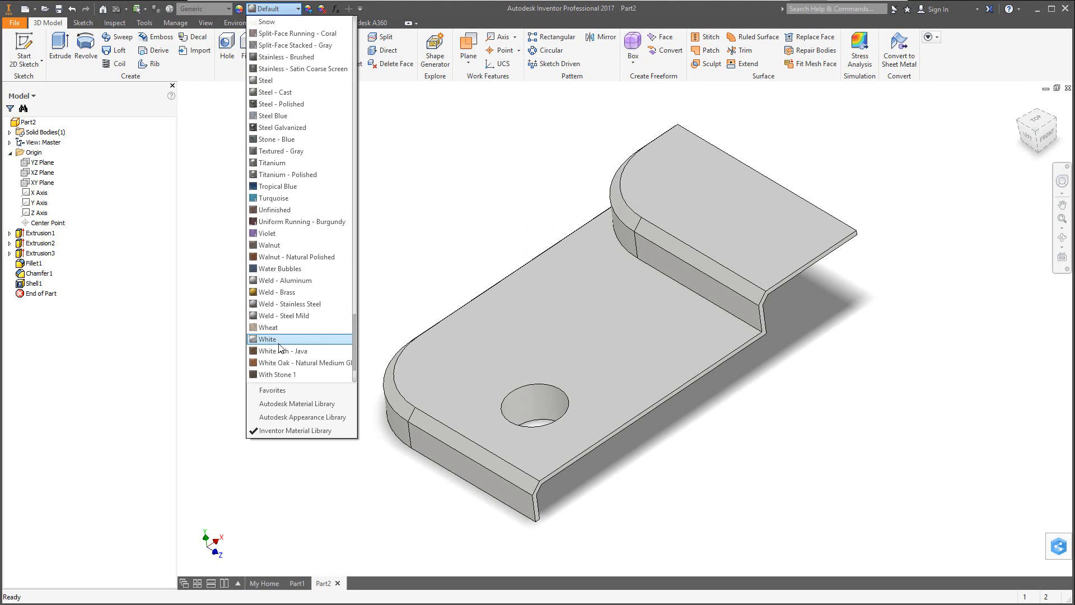
pyautogui.click(295, 341)
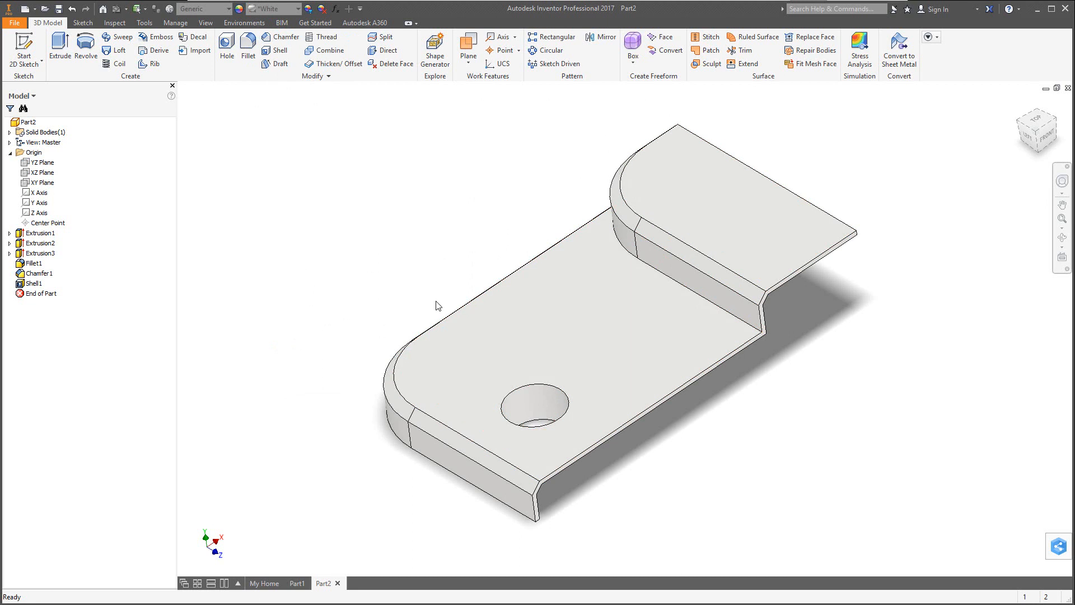
# Color the six chamfer faces along the raised block and the lower plate Dark Green from the Inventor Material Library.
pyautogui.keyDown('shift'); pyautogui.moveTo(435, 305); pyautogui.dragTo(521, 338, button='middle'); pyautogui.keyUp('shift')
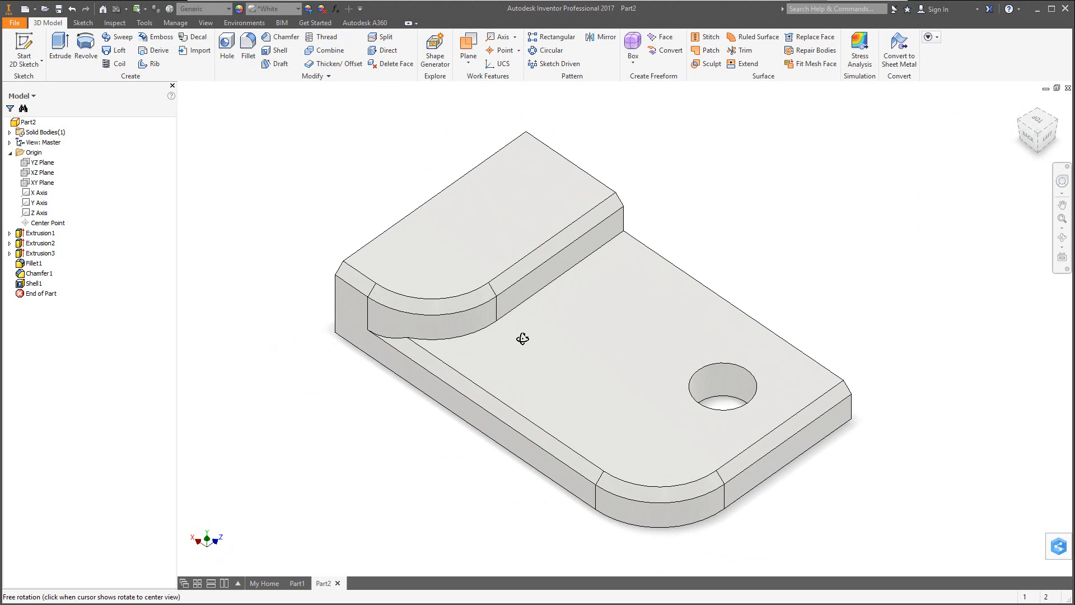
pyautogui.click(548, 255)
pyautogui.keyDown('ctrl'); pyautogui.click(431, 307); pyautogui.keyUp('ctrl')
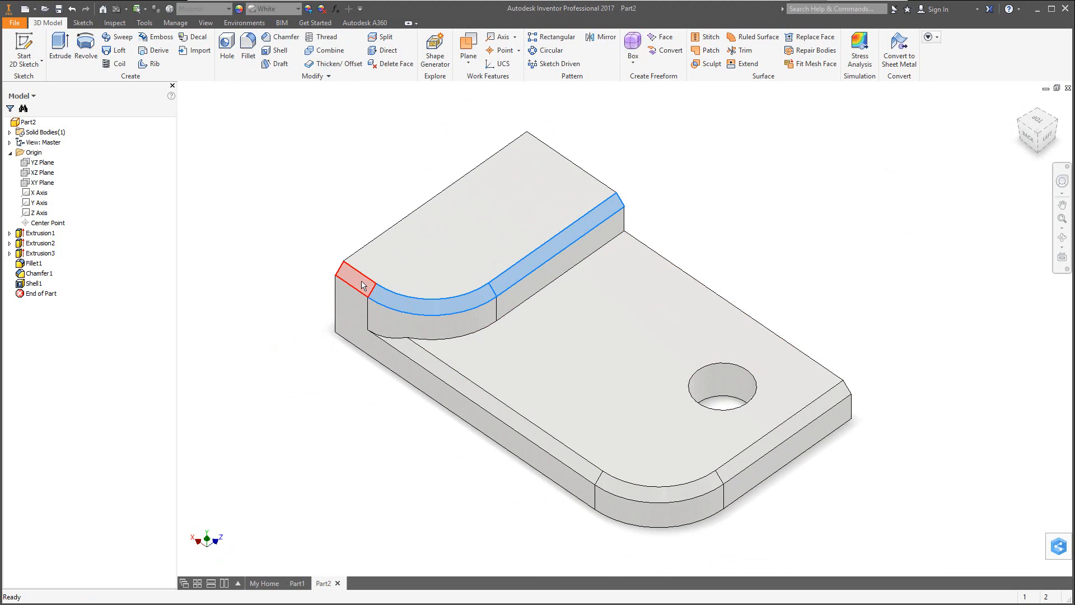
pyautogui.keyDown('ctrl'); pyautogui.click(363, 285); pyautogui.keyUp('ctrl')
pyautogui.keyDown('ctrl'); pyautogui.click(534, 434); pyautogui.keyUp('ctrl')
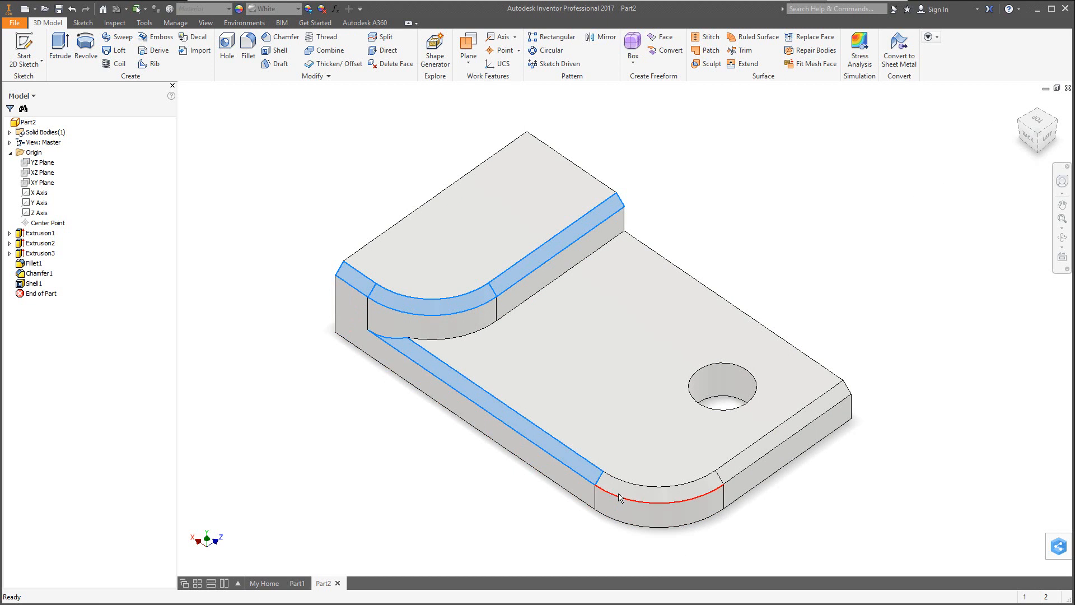
pyautogui.keyDown('ctrl'); pyautogui.click(619, 497); pyautogui.keyUp('ctrl')
pyautogui.keyDown('ctrl'); pyautogui.click(784, 433); pyautogui.keyUp('ctrl')
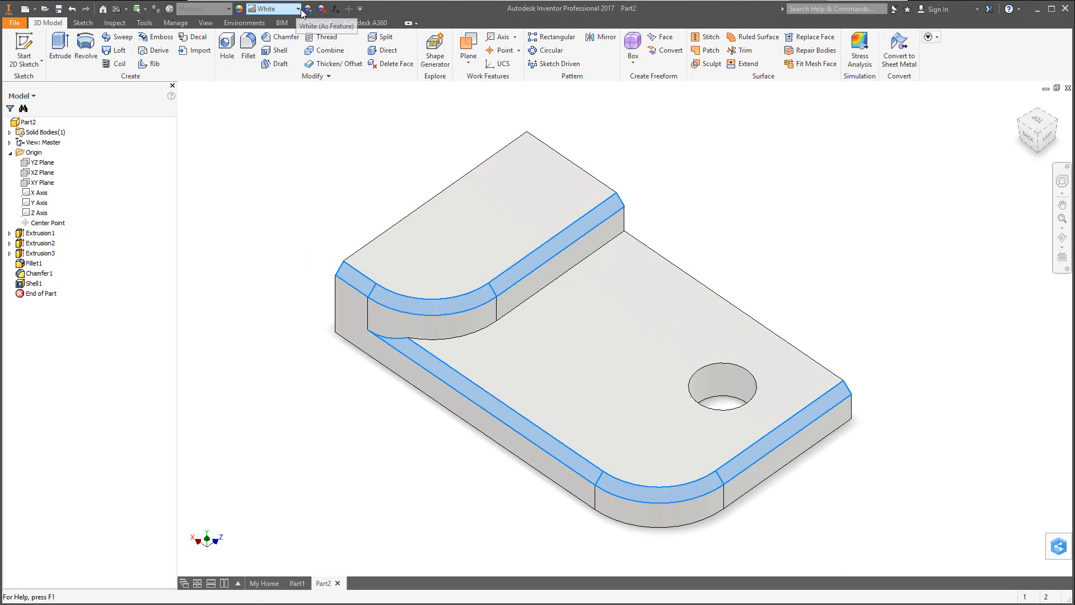
pyautogui.click(297, 9)
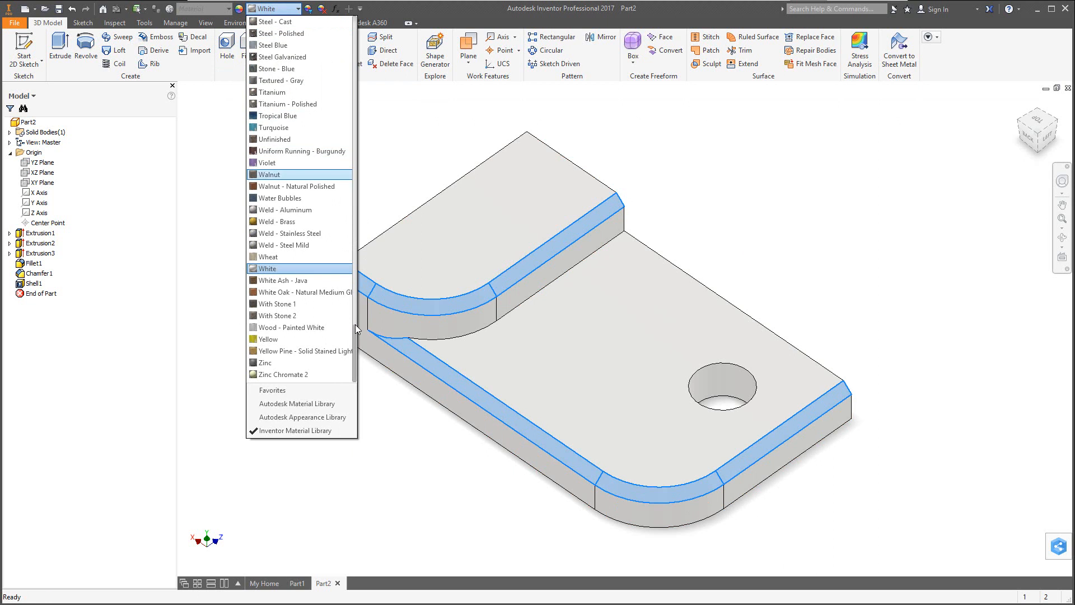
pyautogui.moveTo(354, 331); pyautogui.dragTo(361, 85)
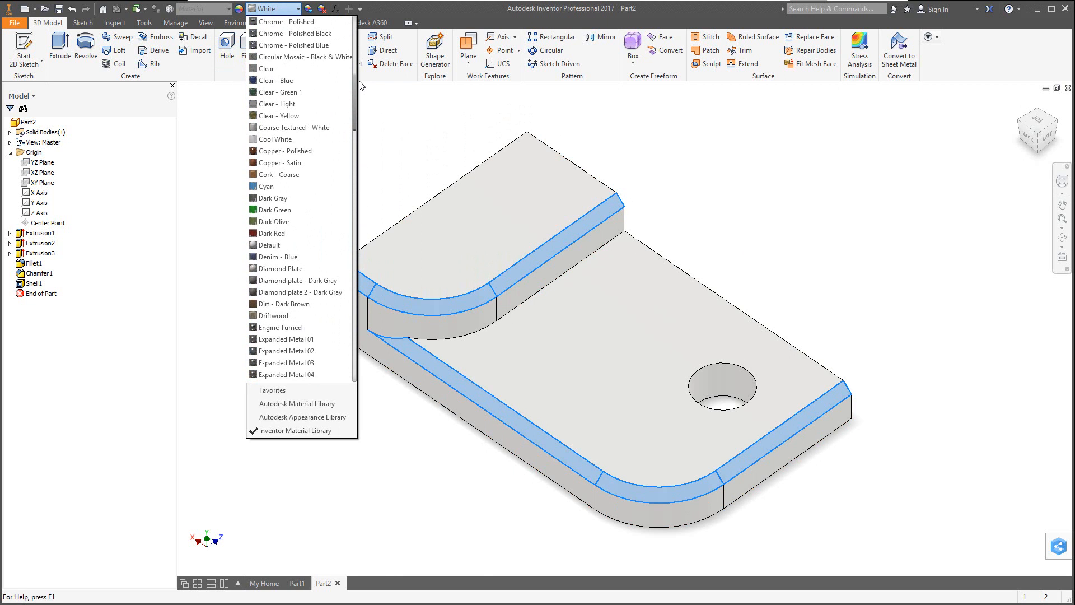
pyautogui.click(264, 217)
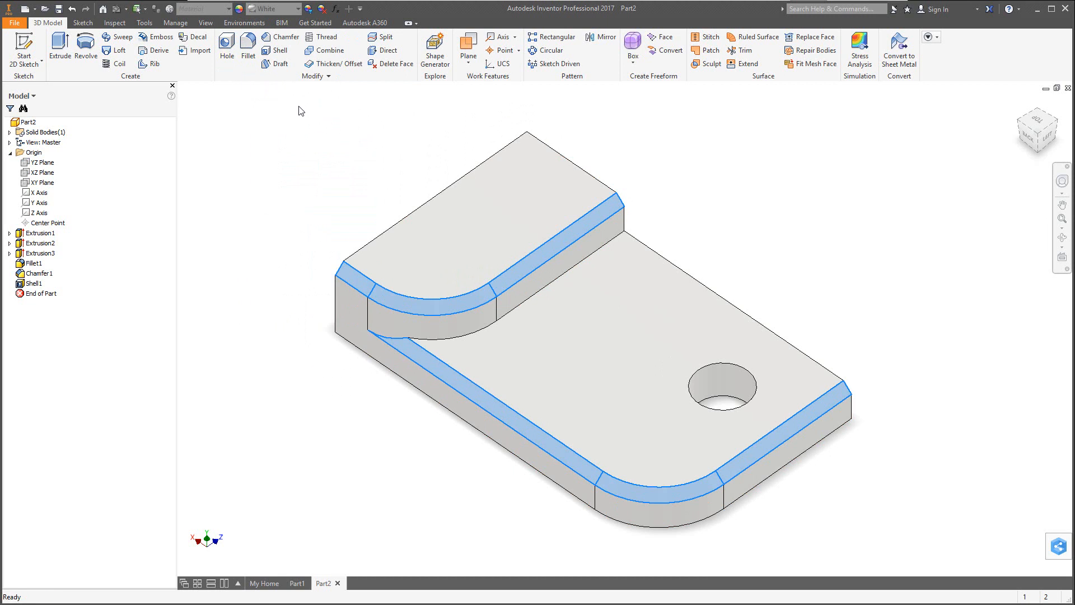
pyautogui.click(298, 9)
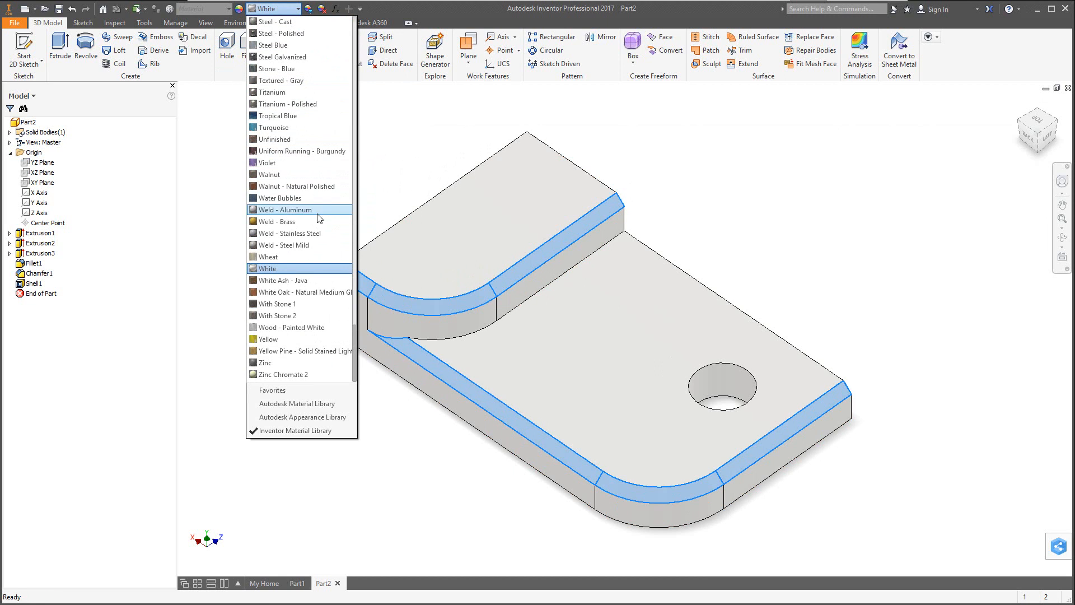
pyautogui.moveTo(354, 333); pyautogui.dragTo(369, 131)
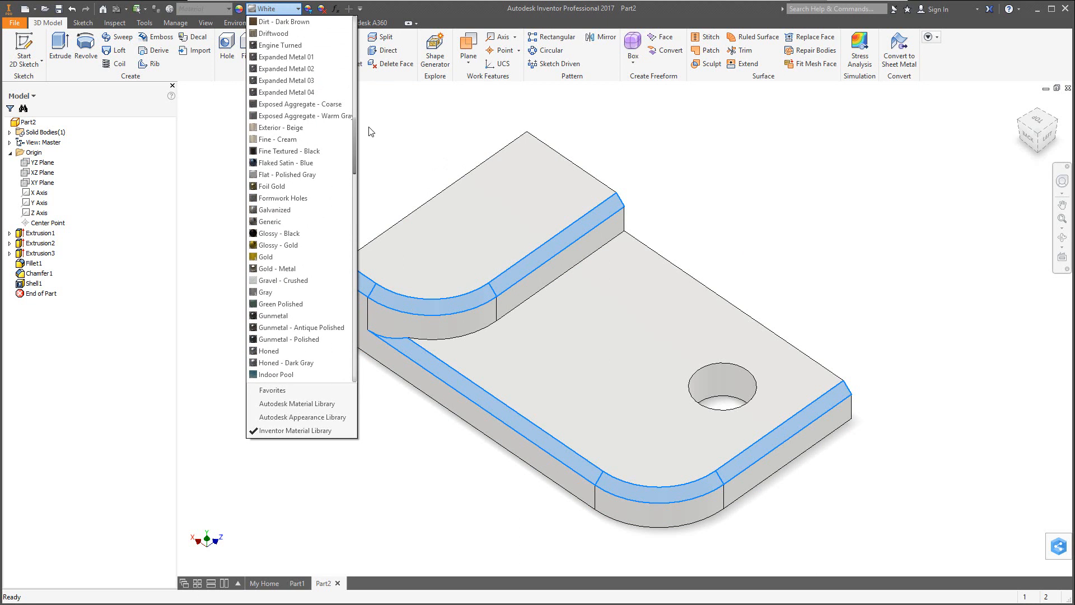
pyautogui.scroll(7, 256, 168)
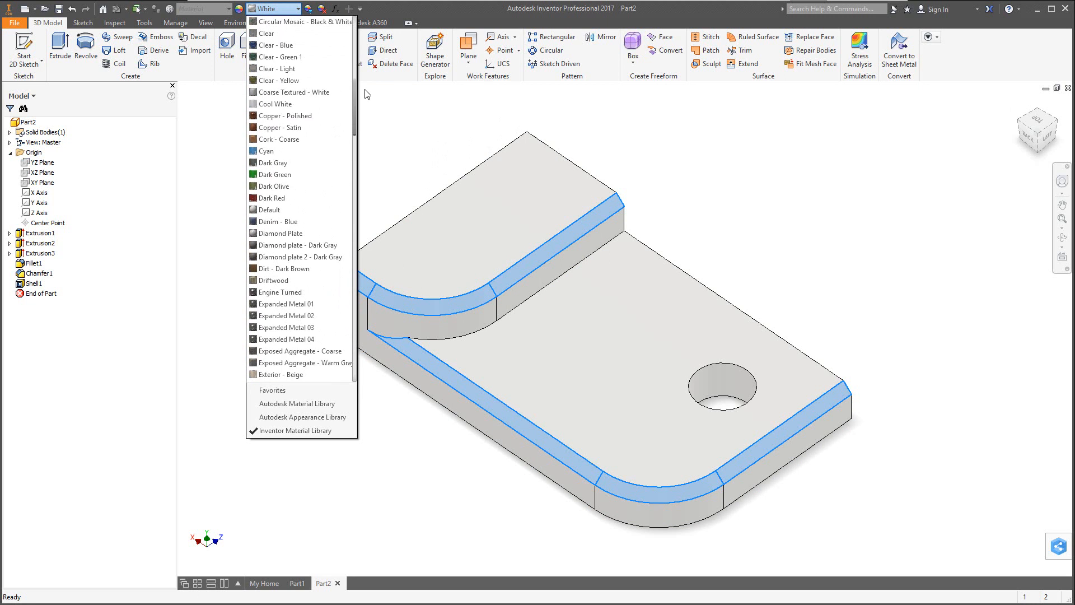
pyautogui.click(258, 175)
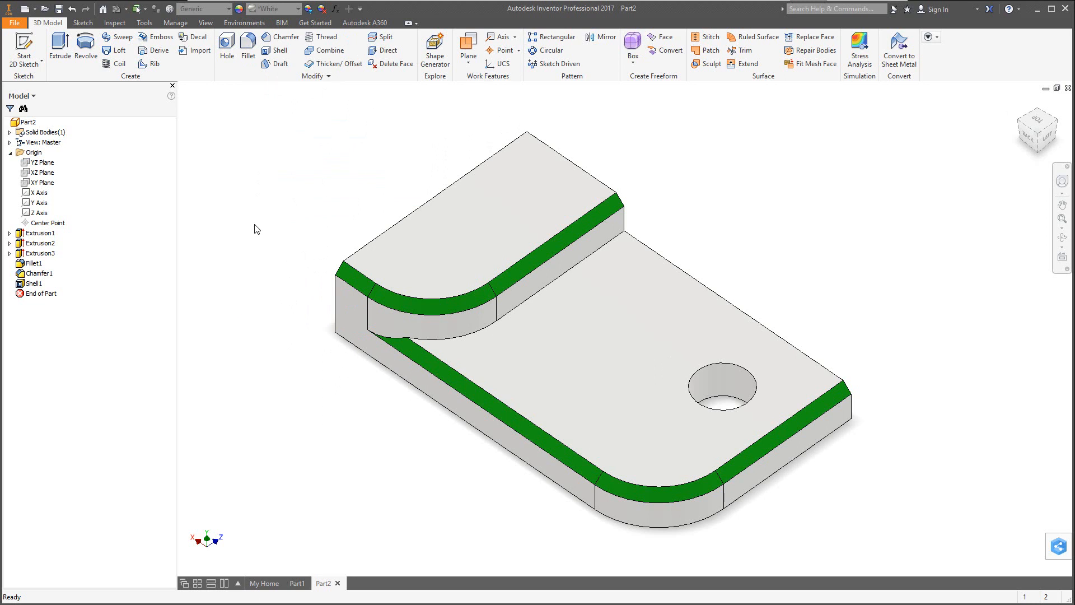
# Switch the part's view projection from orthographic to Perspective.
pyautogui.click(206, 23)
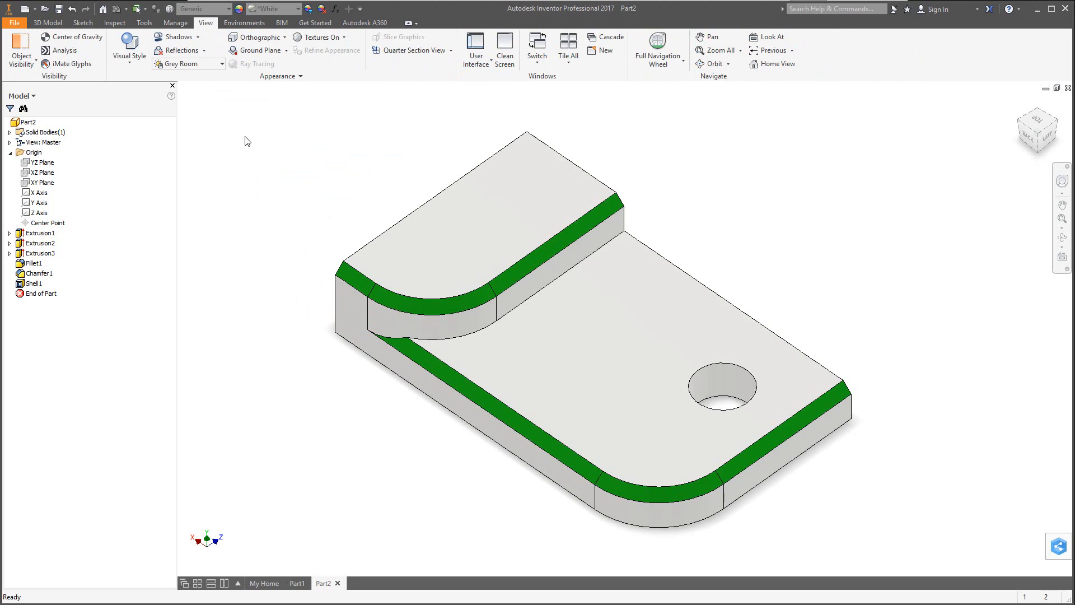
pyautogui.click(284, 38)
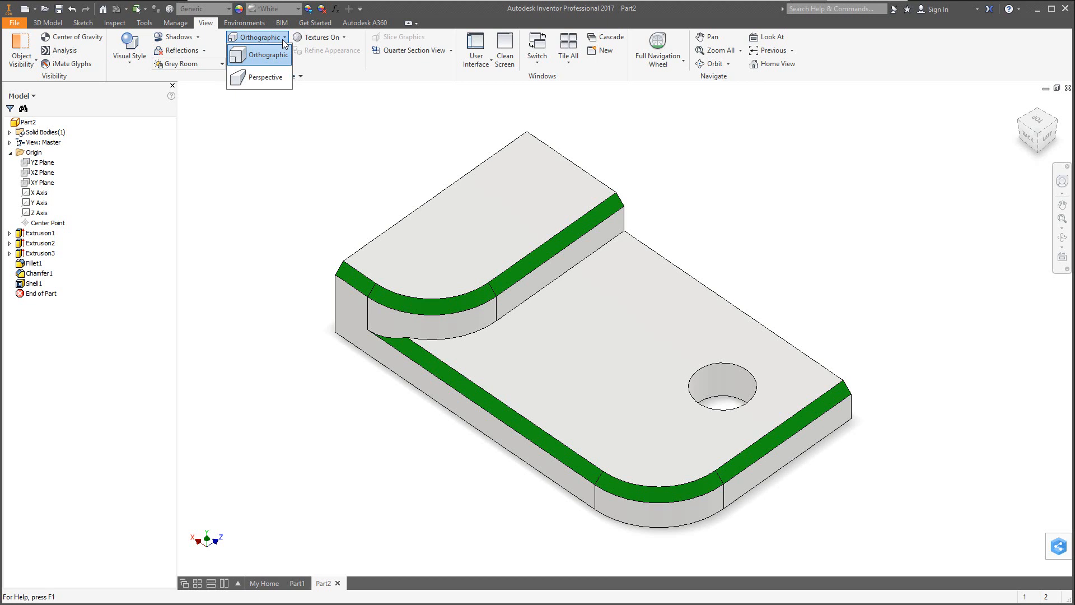
pyautogui.click(267, 86)
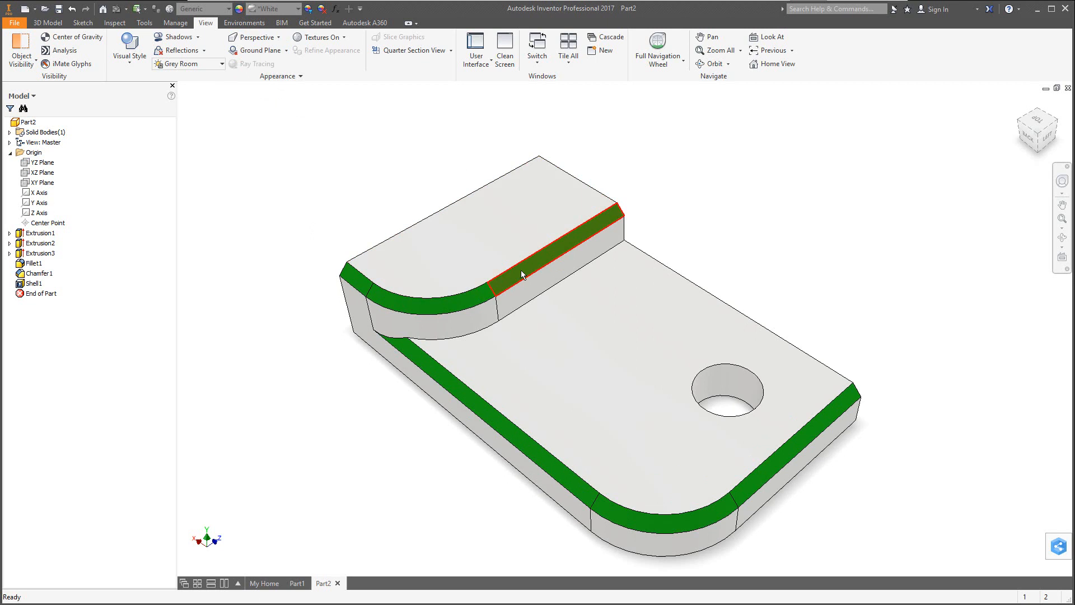
pyautogui.scroll(3, 529, 288)
pyautogui.scroll(-3, 575, 358)
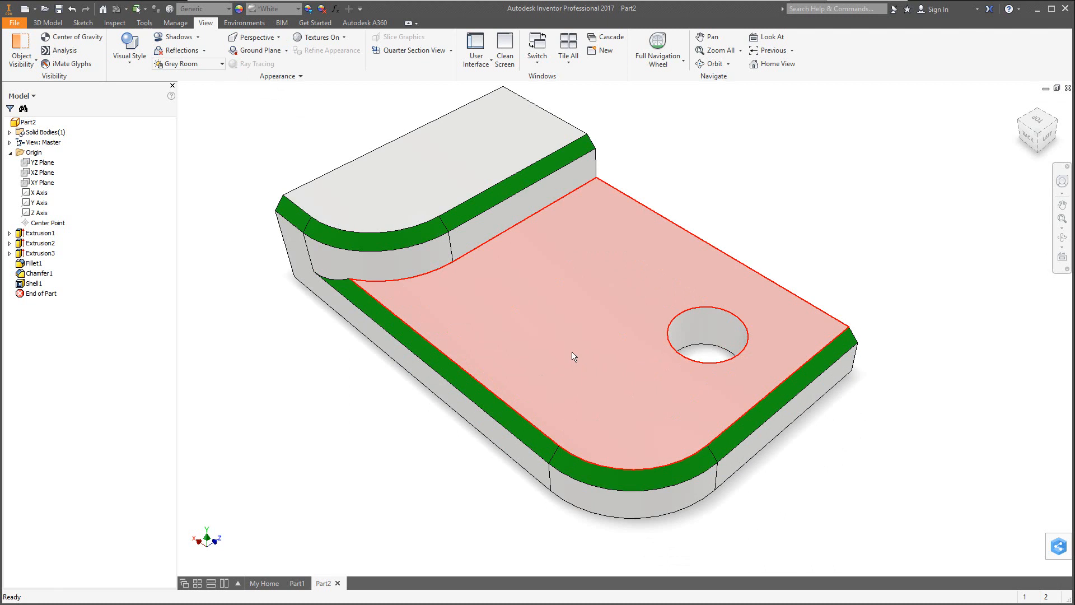
pyautogui.scroll(3, 572, 353)
pyautogui.keyDown('shift'); pyautogui.moveTo(573, 353); pyautogui.dragTo(571, 353, button='middle'); pyautogui.keyUp('shift')
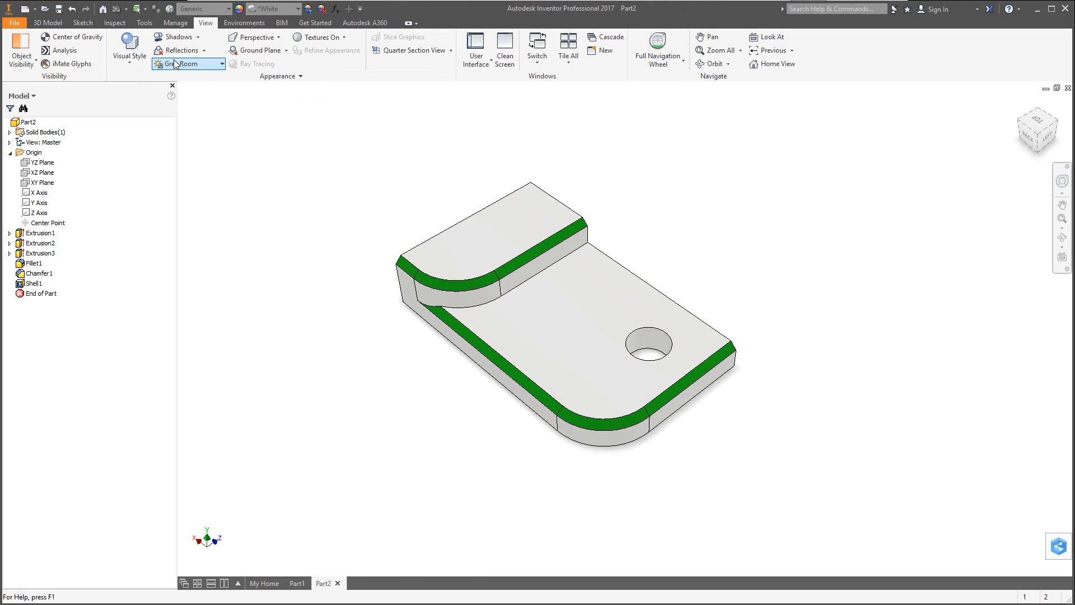
# Compare the Realistic, Technical Illustration and Shaded with Edges visual styles on the part, and settle on Realistic.
pyautogui.click(131, 65)
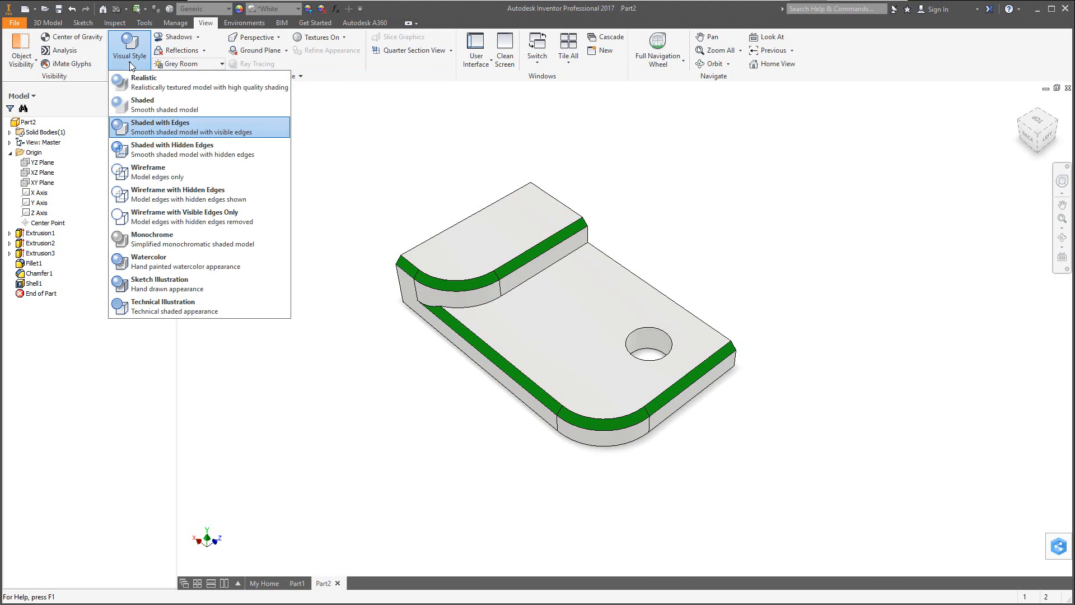
pyautogui.click(150, 84)
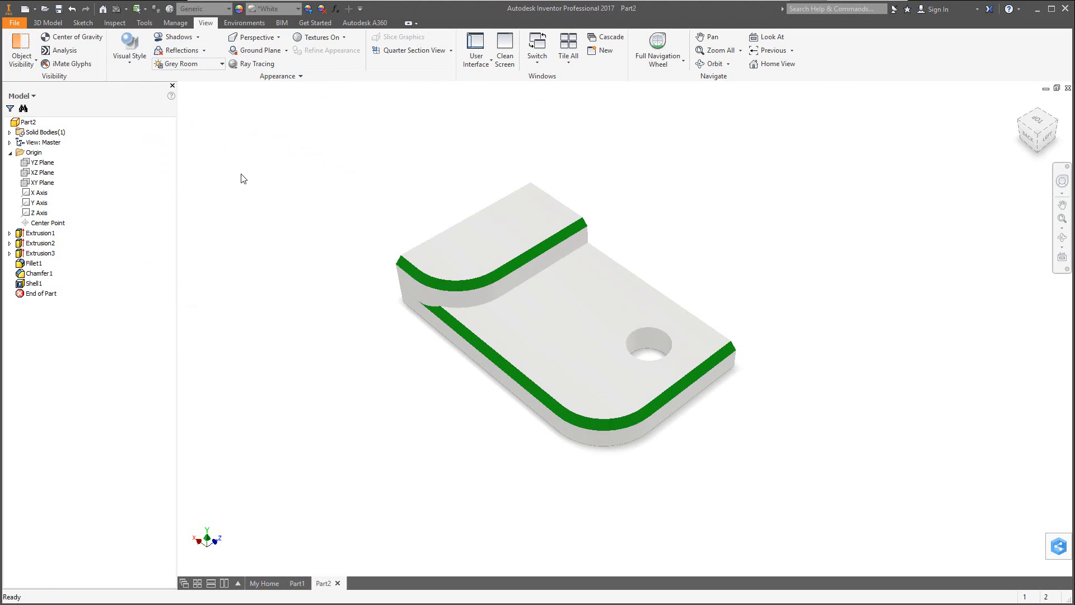
pyautogui.click(130, 54)
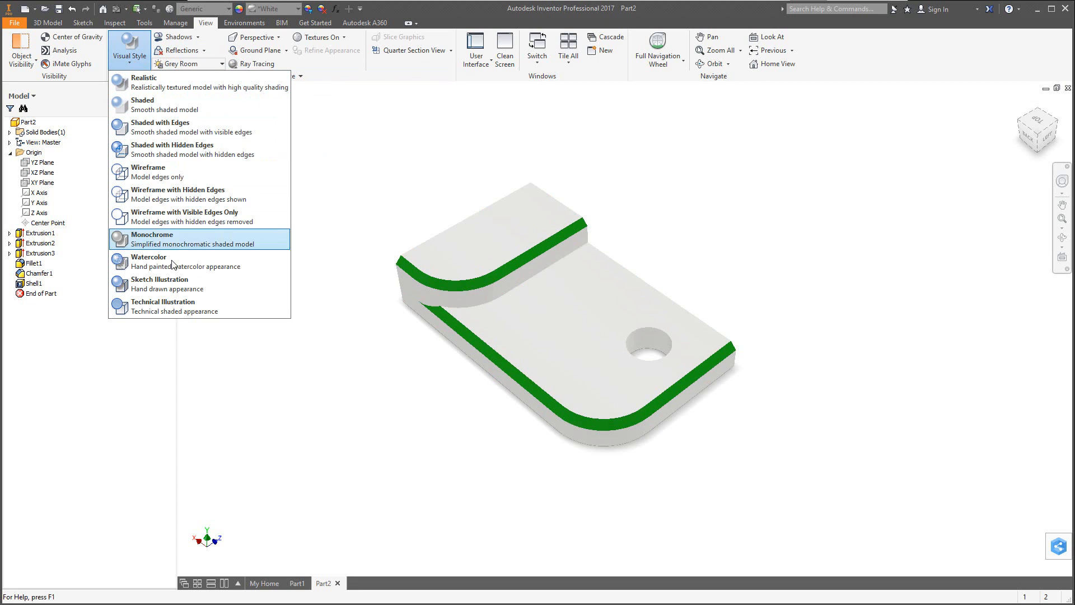
pyautogui.click(156, 306)
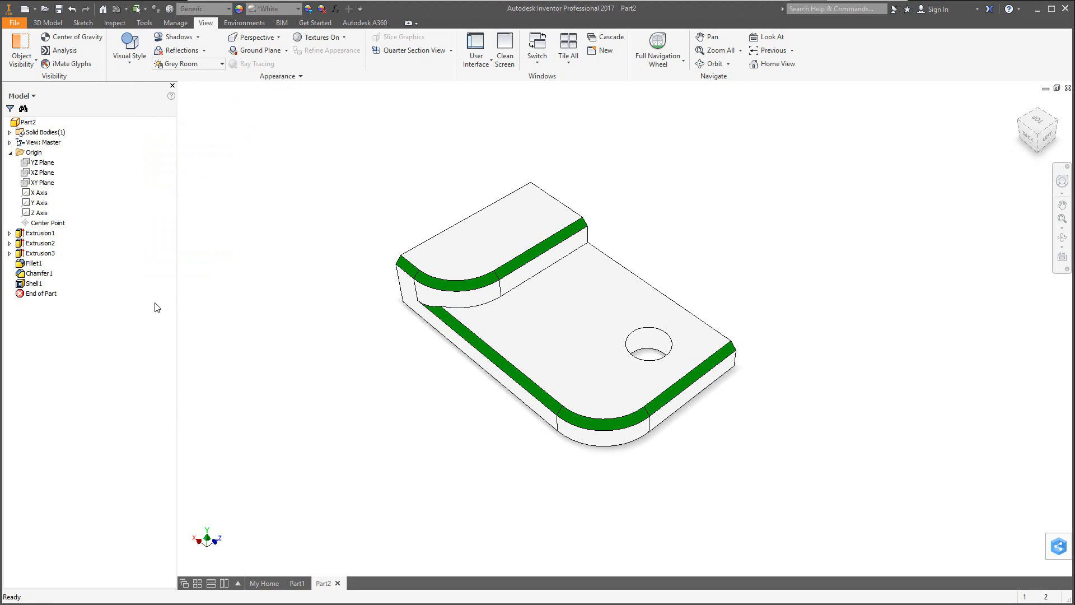
pyautogui.click(135, 60)
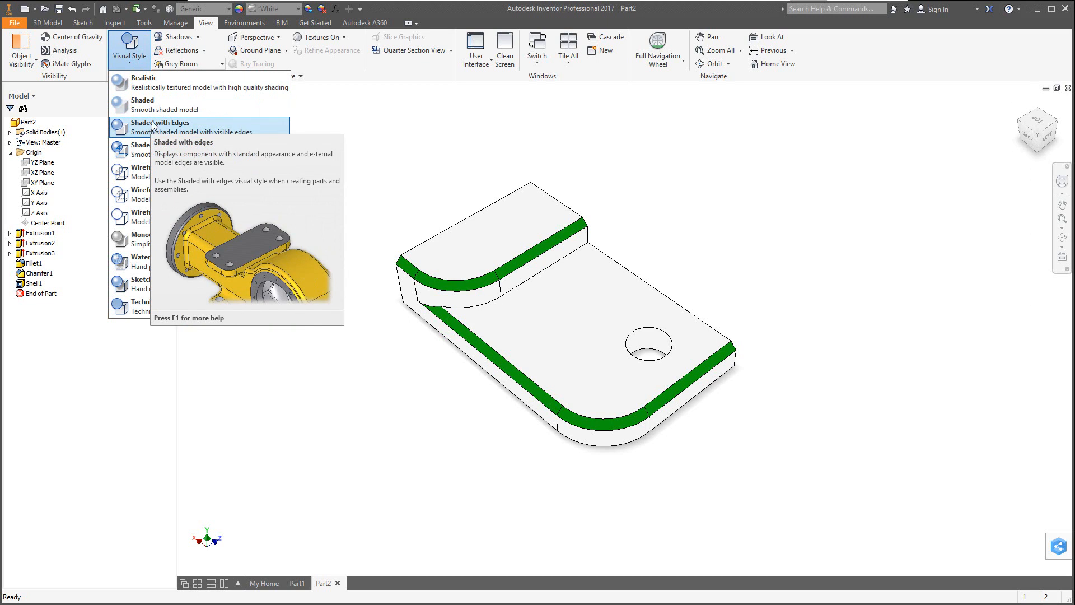
pyautogui.click(152, 125)
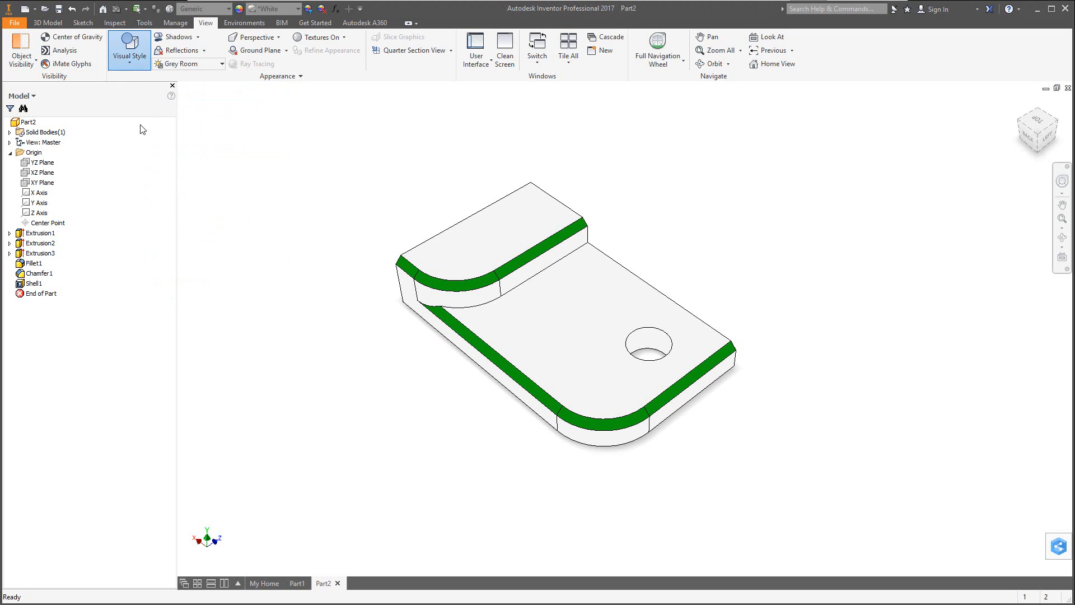
pyautogui.click(133, 62)
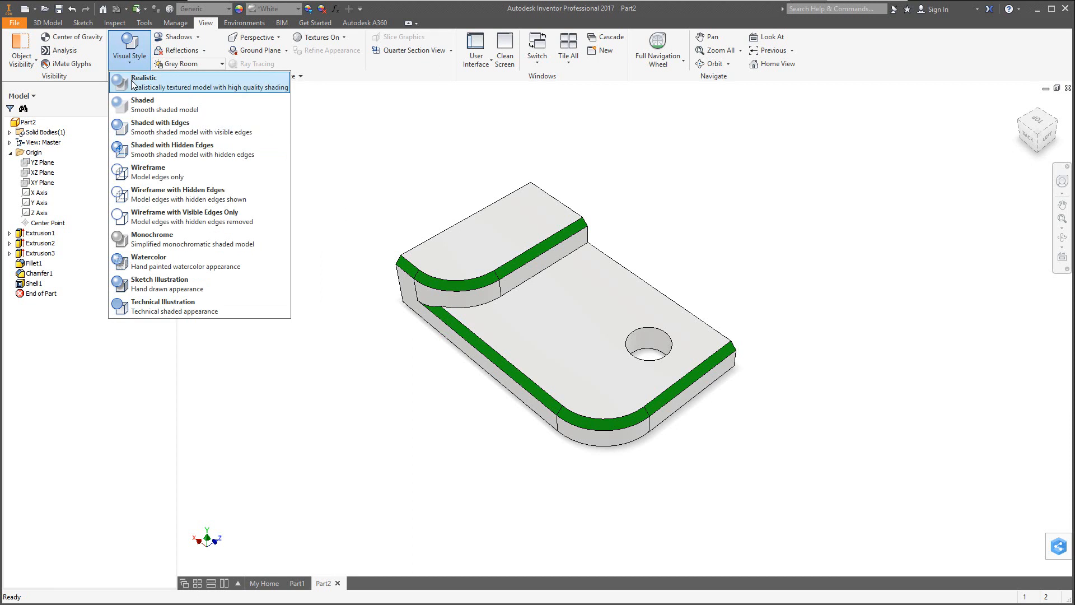
pyautogui.click(142, 82)
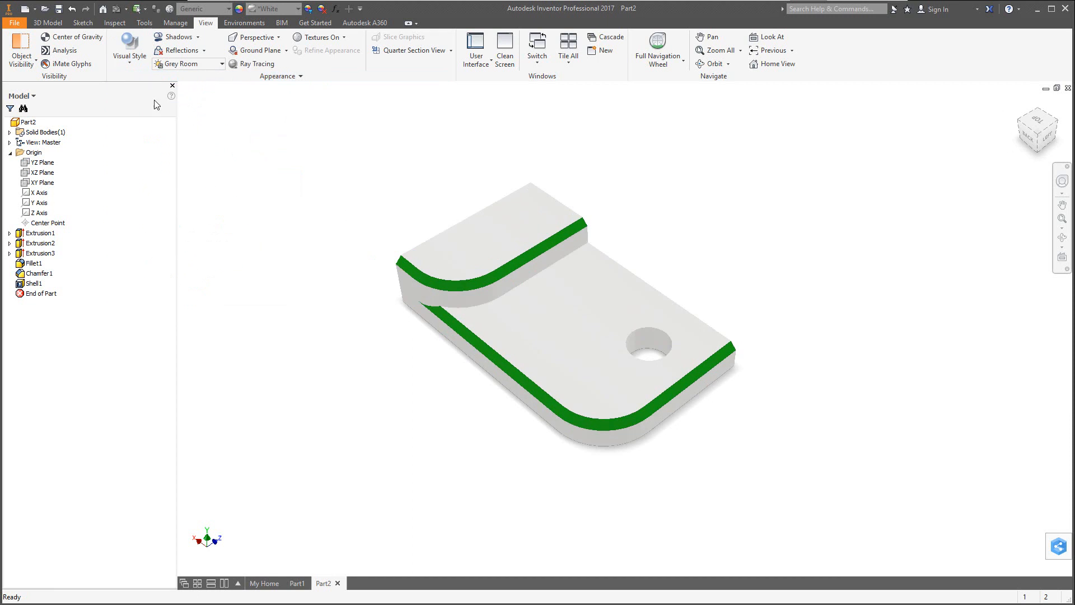
# Try ray tracing and the ground plane display on the part, switching each one off again.
pyautogui.click(258, 64)
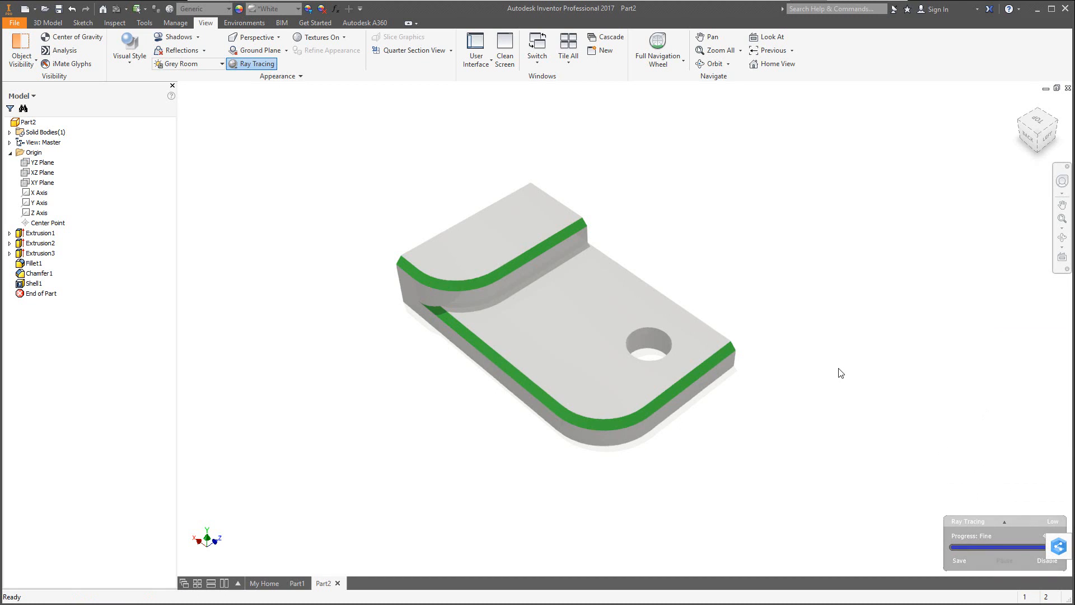
pyautogui.click(1047, 561)
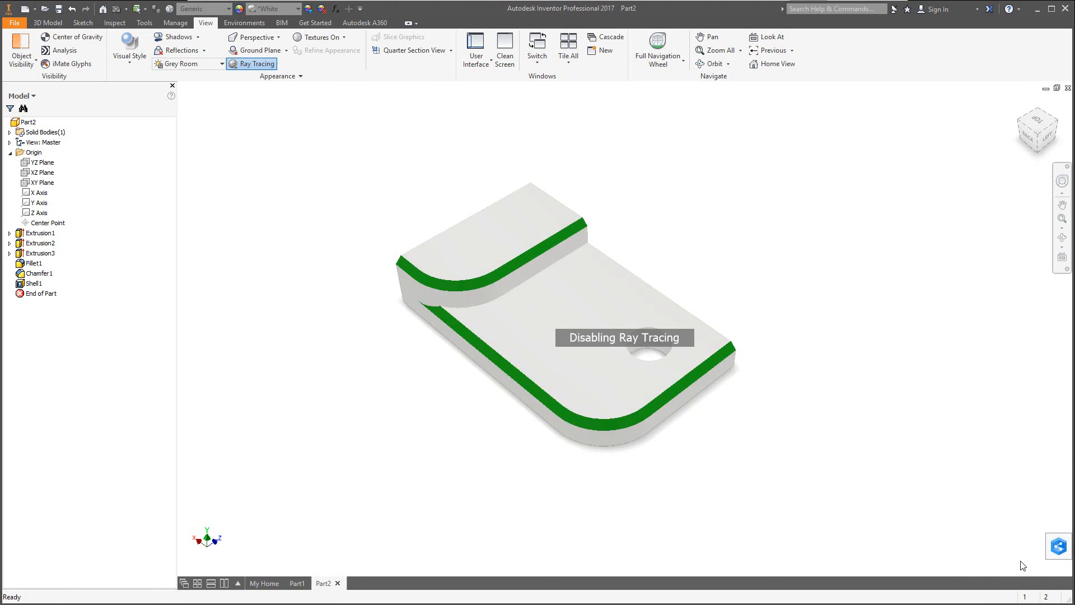
pyautogui.click(255, 63)
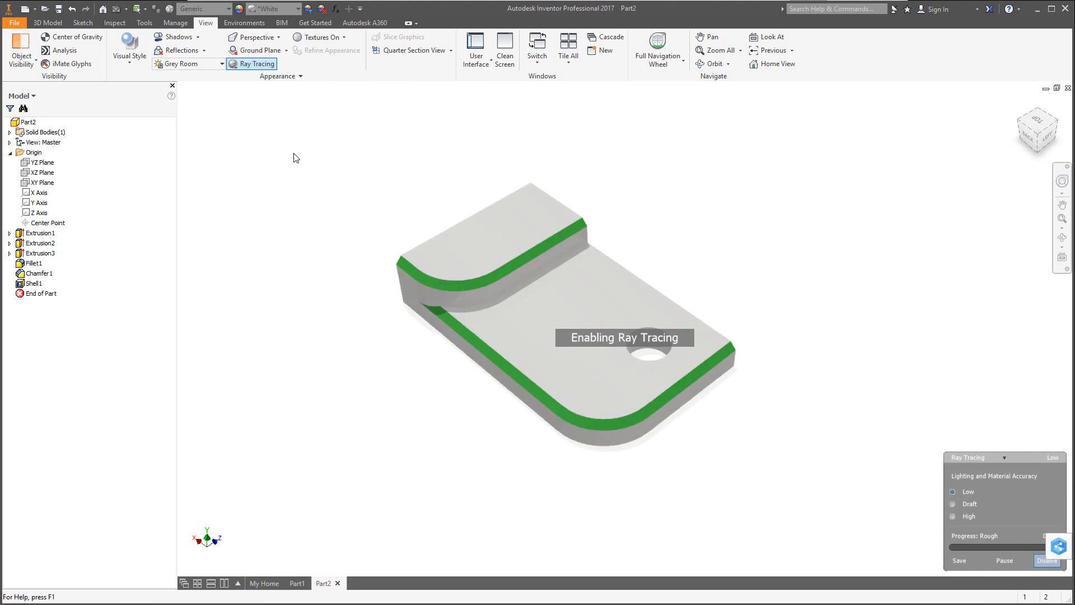
pyautogui.click(255, 64)
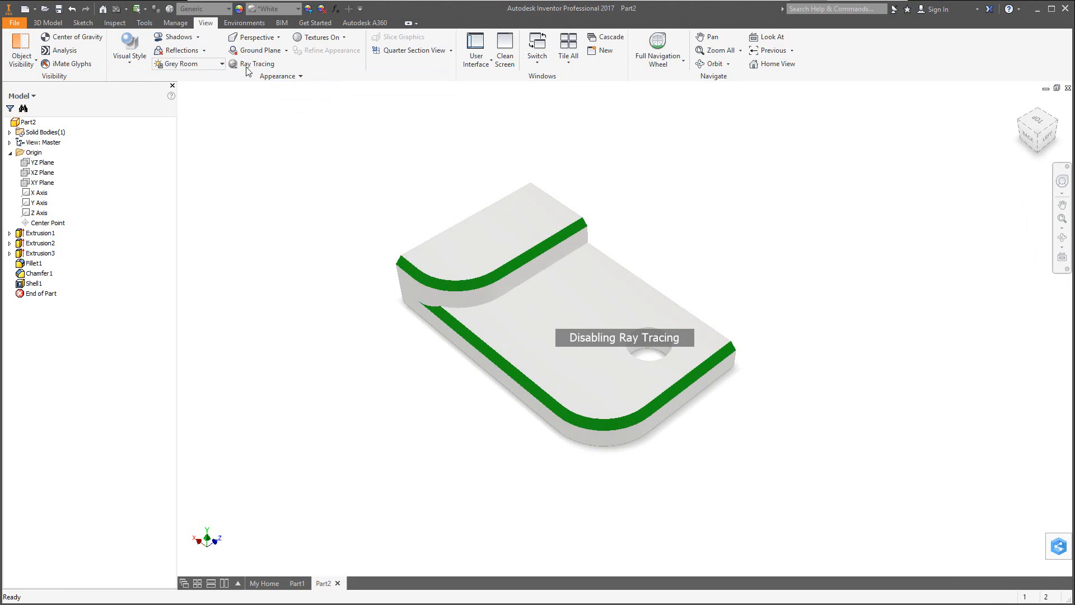
pyautogui.click(260, 50)
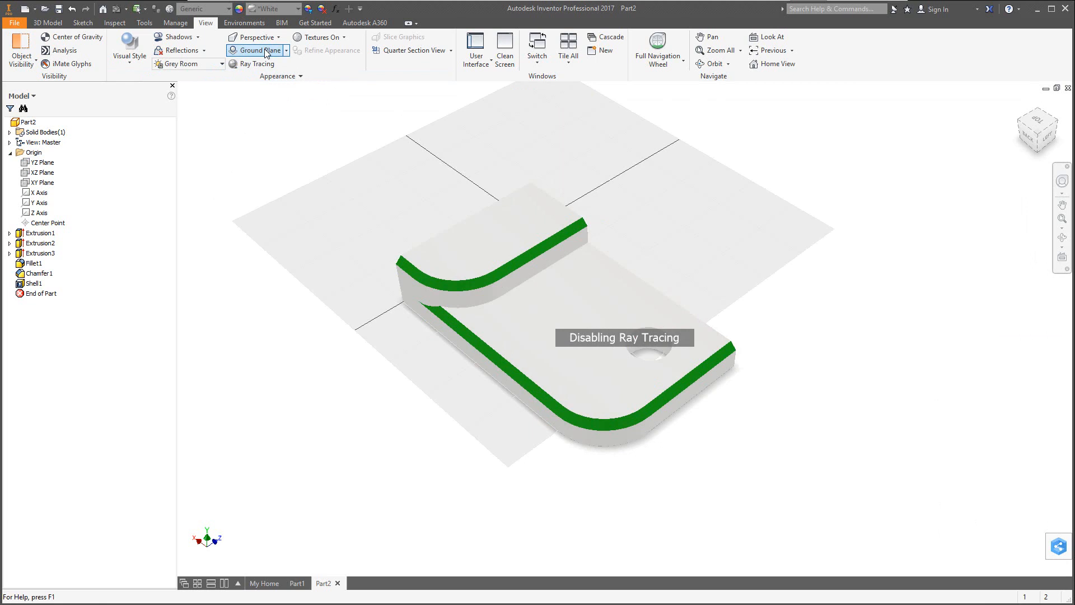
pyautogui.click(265, 51)
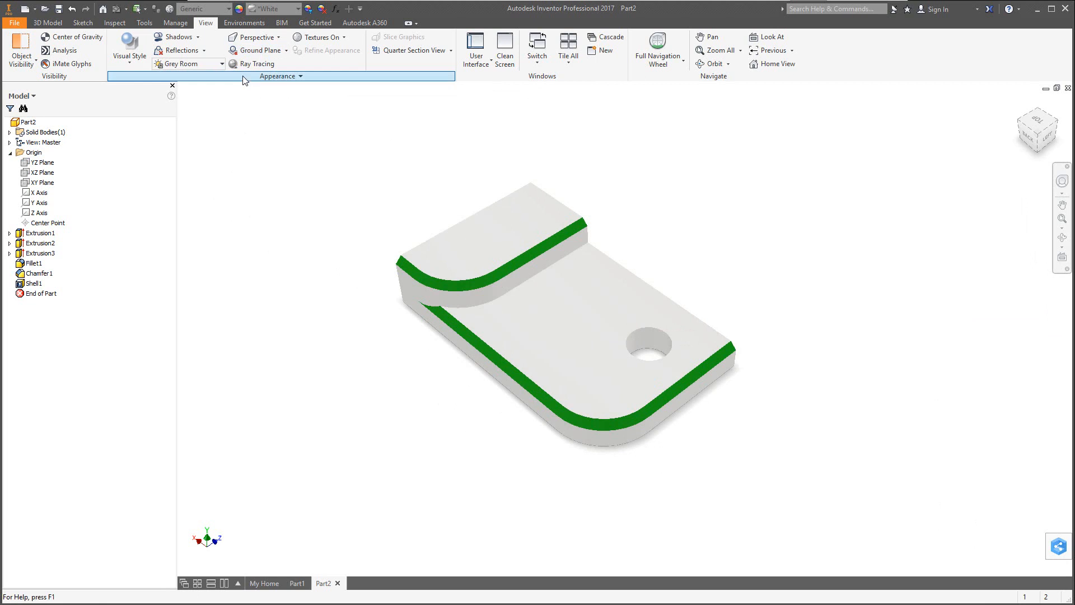
# Turn on reflections and all shadows for the view, and apply the Realistic visual style.
pyautogui.click(204, 51)
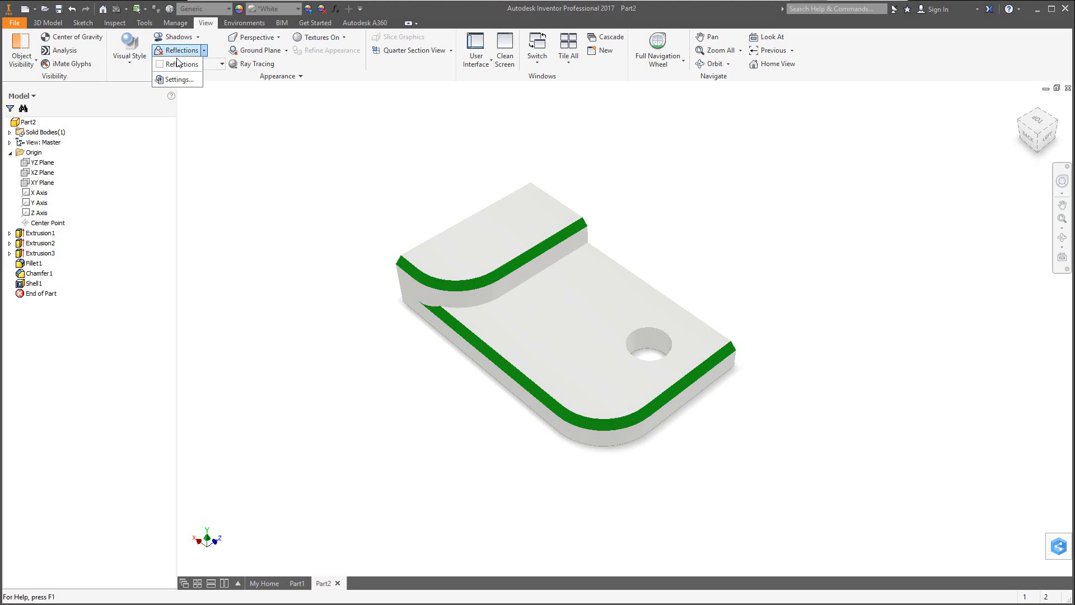
pyautogui.click(178, 64)
pyautogui.click(198, 37)
pyautogui.click(163, 53)
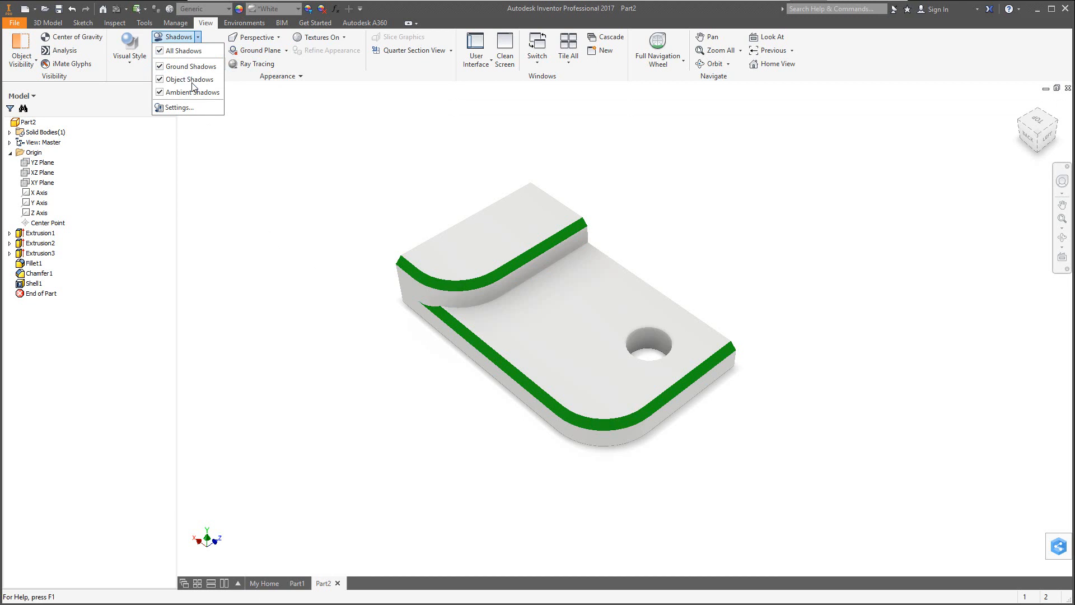
pyautogui.click(233, 149)
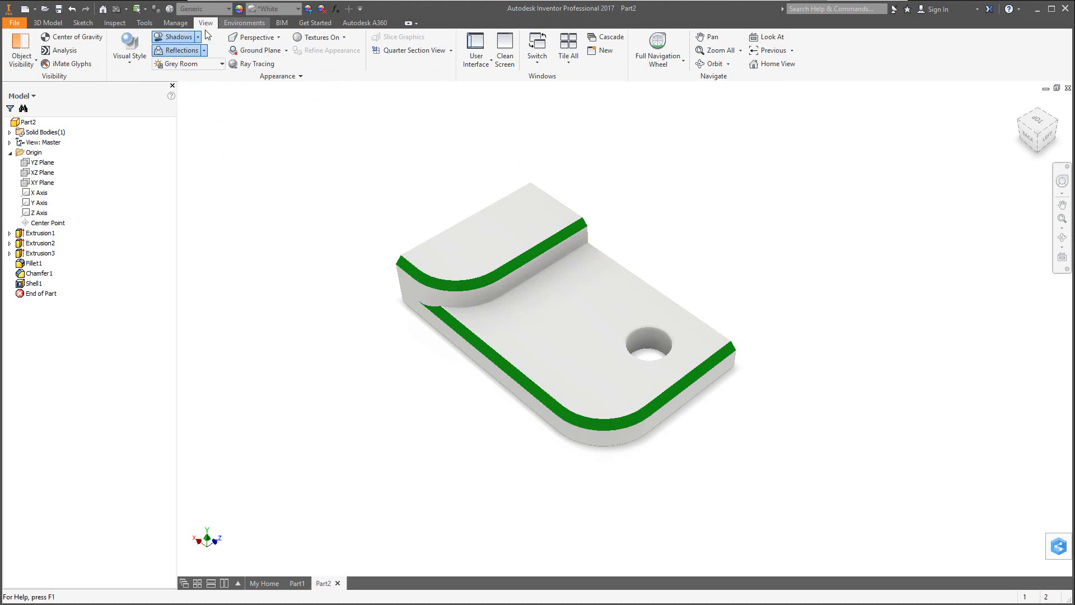
pyautogui.click(130, 54)
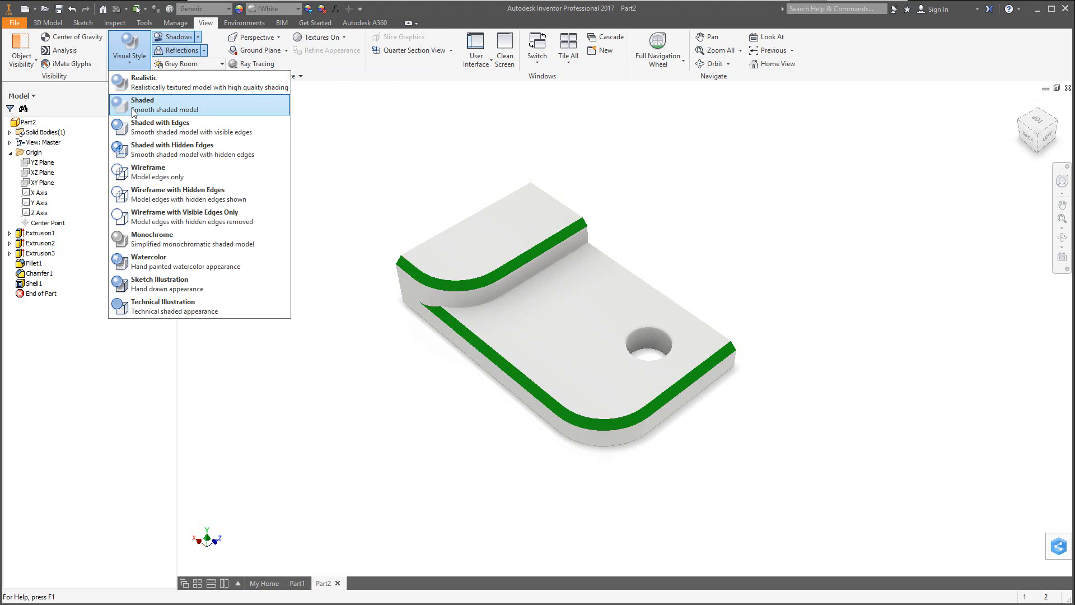
pyautogui.click(134, 87)
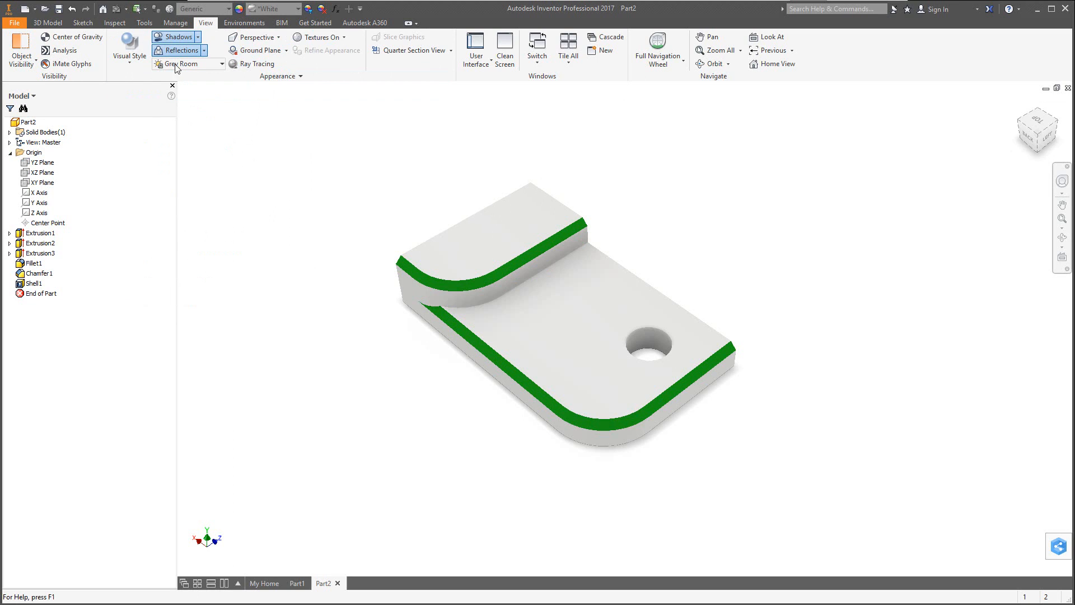
# Enter the Inventor Studio environment for the part and start the Render Image command.
pyautogui.click(237, 26)
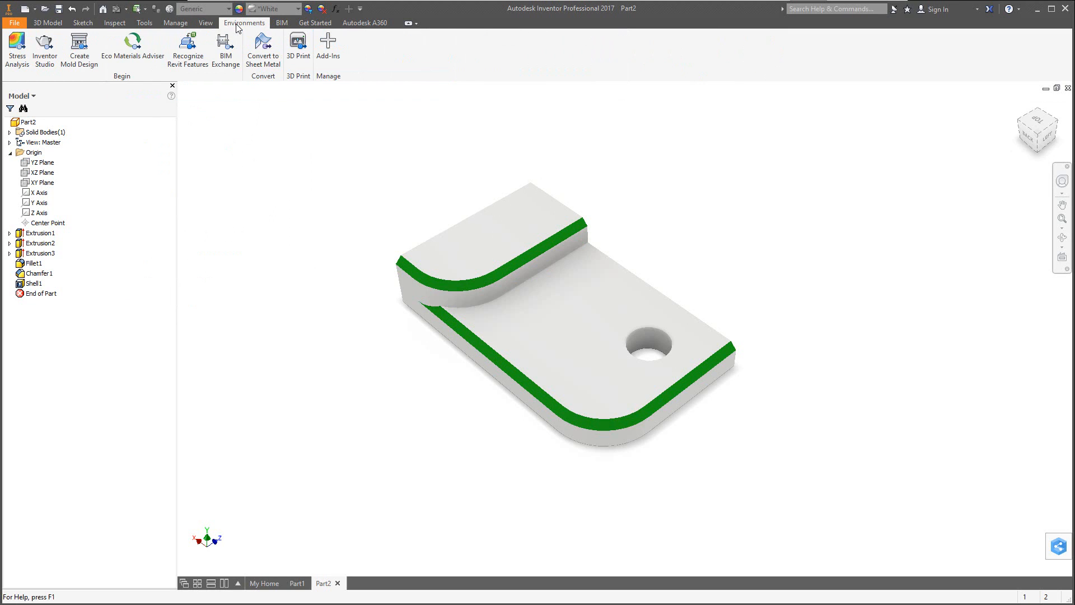
pyautogui.click(45, 50)
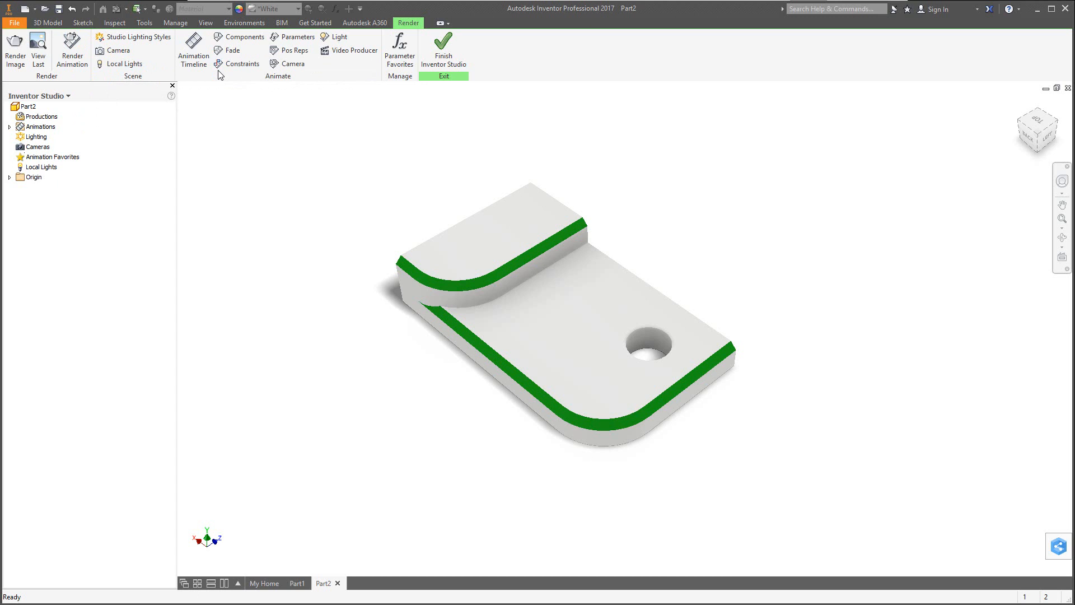
pyautogui.click(15, 49)
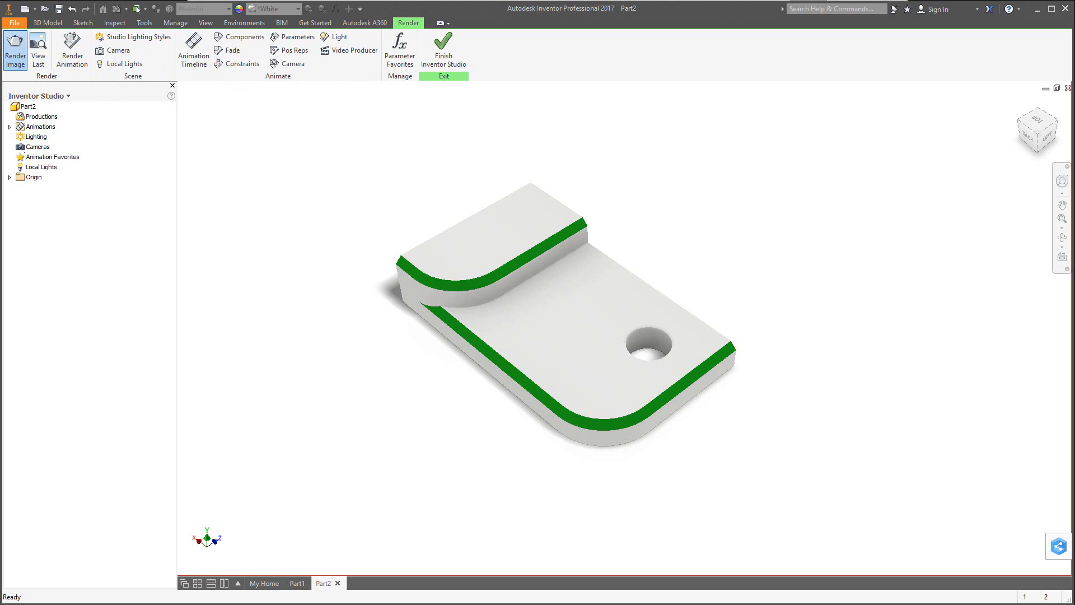
pyautogui.moveTo(203, 157); pyautogui.dragTo(294, 128)
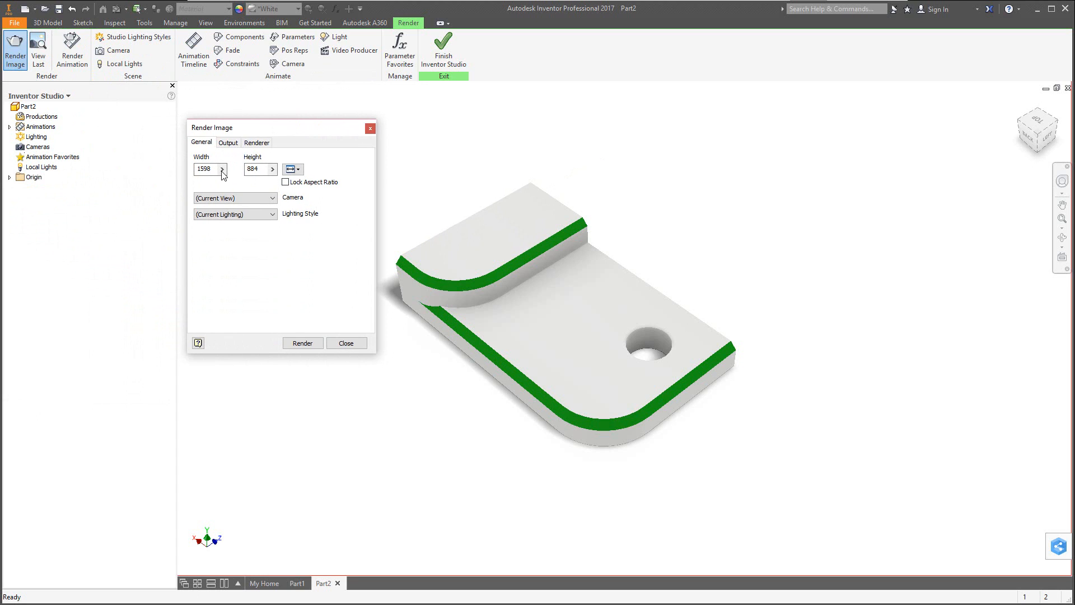
# Review the image size presets, output and renderer options, and try a 32-iteration render with High lighting and material accuracy.
pyautogui.click(292, 170)
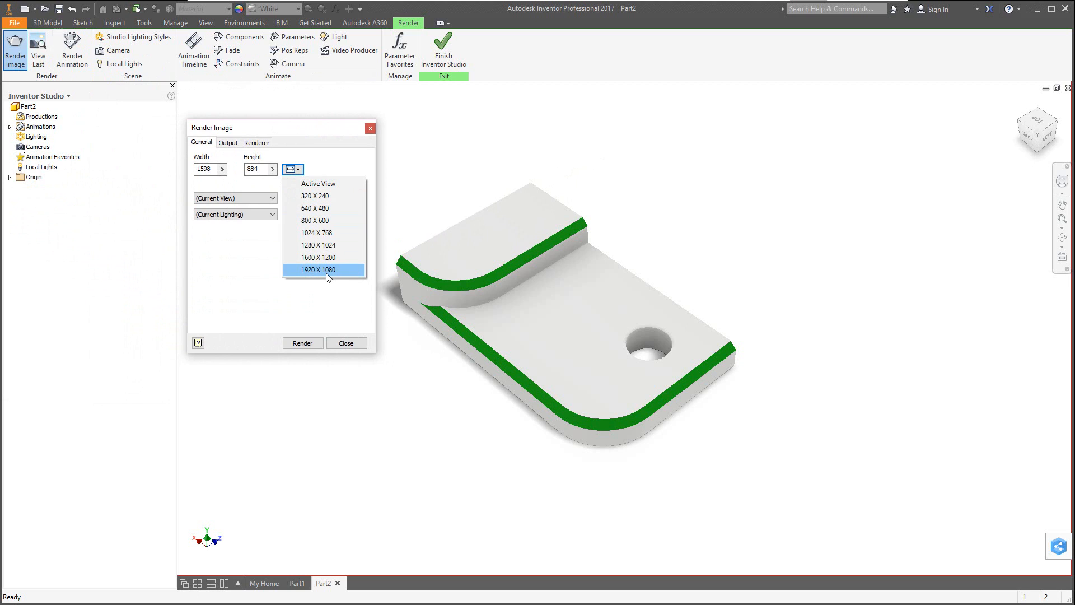
pyautogui.click(257, 253)
pyautogui.click(228, 143)
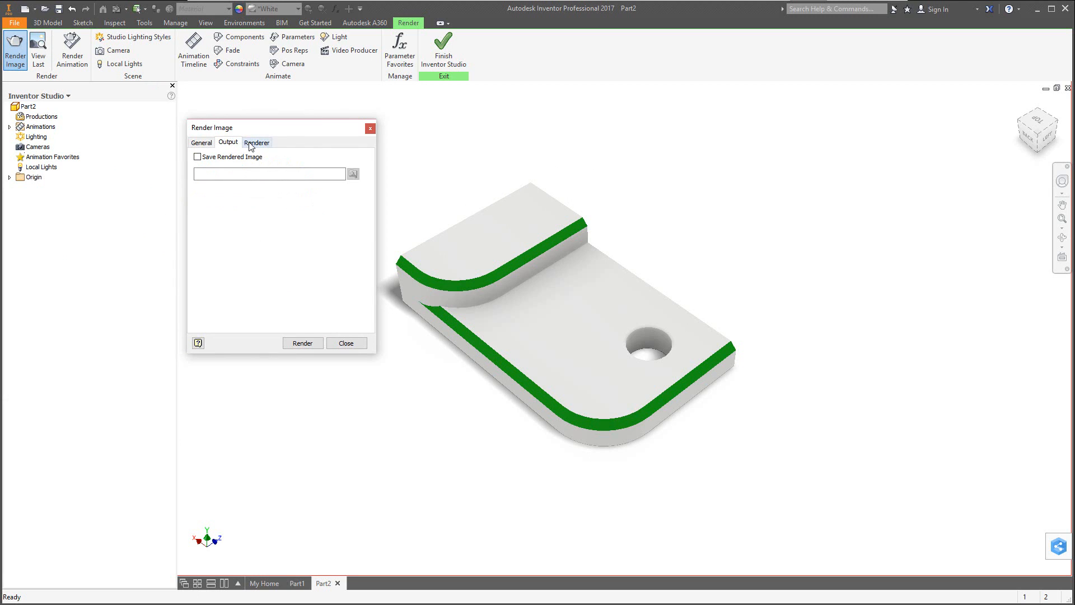
pyautogui.click(255, 142)
pyautogui.click(228, 142)
pyautogui.click(259, 145)
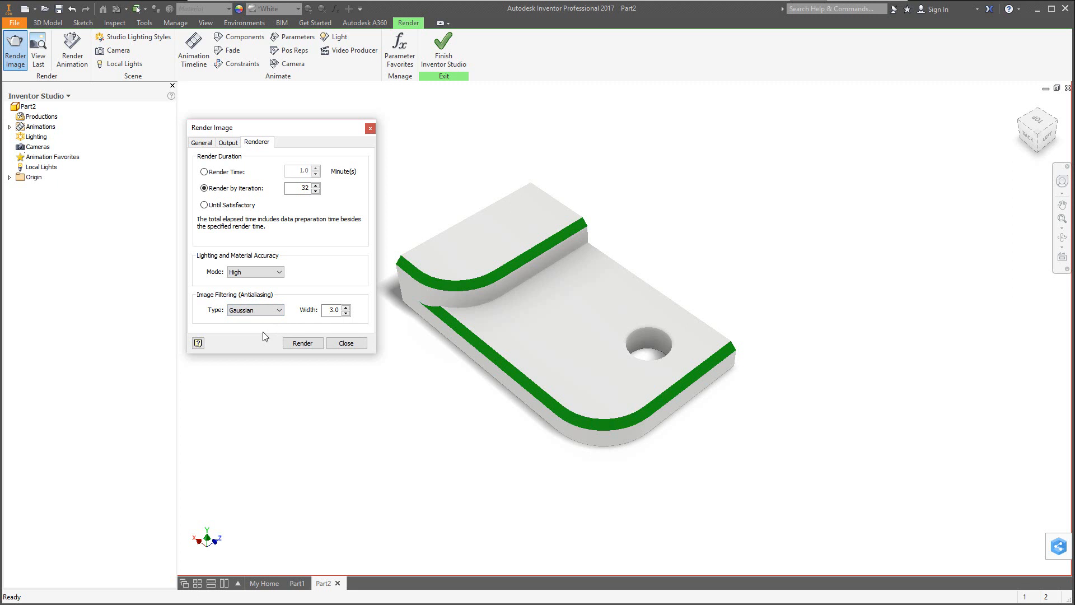
pyautogui.click(301, 346)
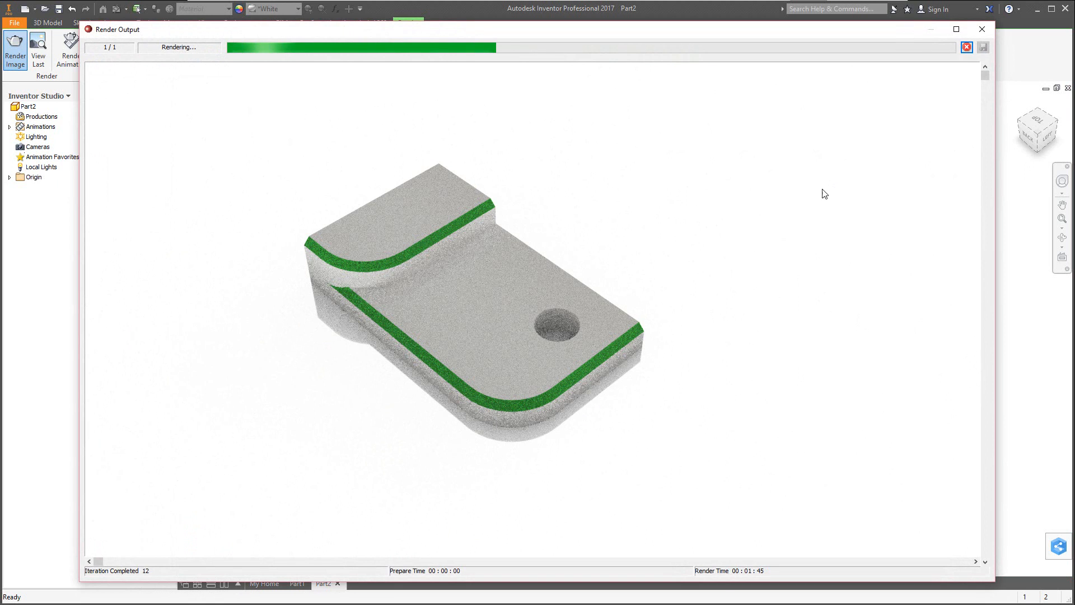
pyautogui.click(983, 29)
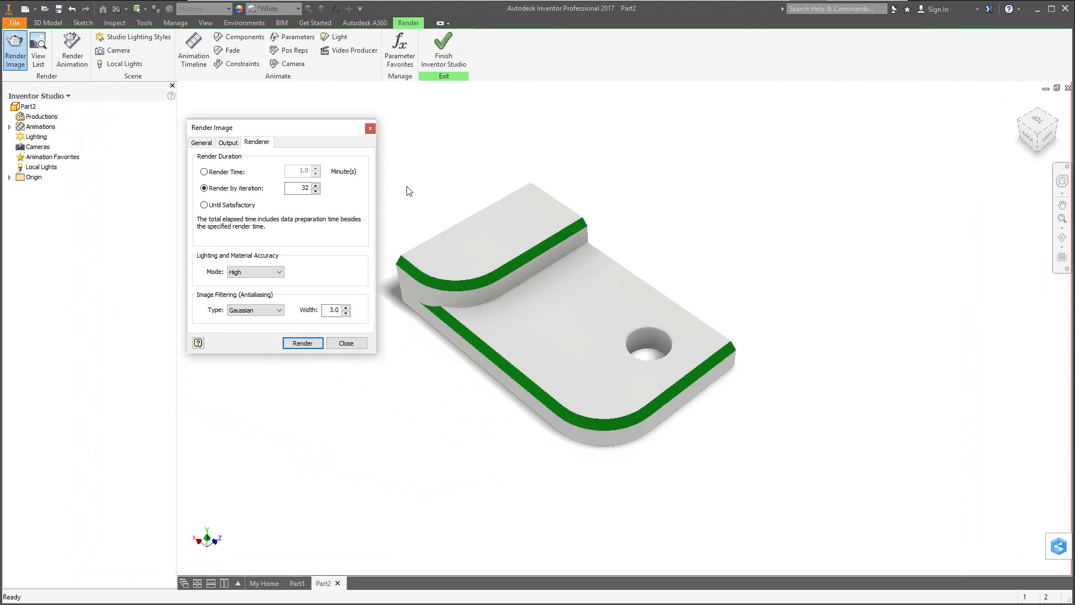
# Set the lighting and material accuracy to Draft and run a trial render of the part.
pyautogui.click(278, 272)
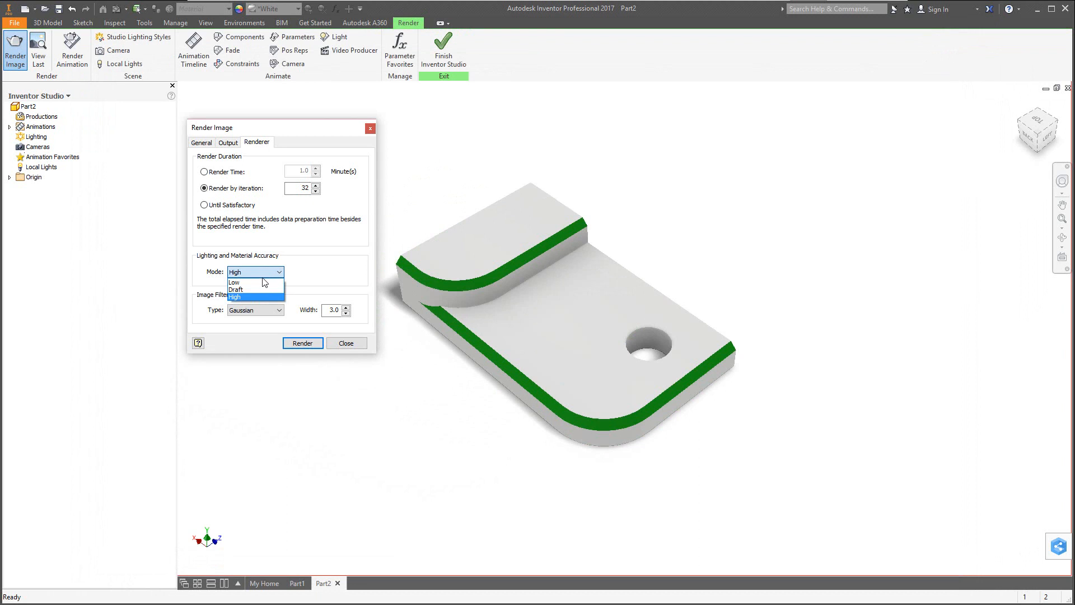
pyautogui.click(252, 293)
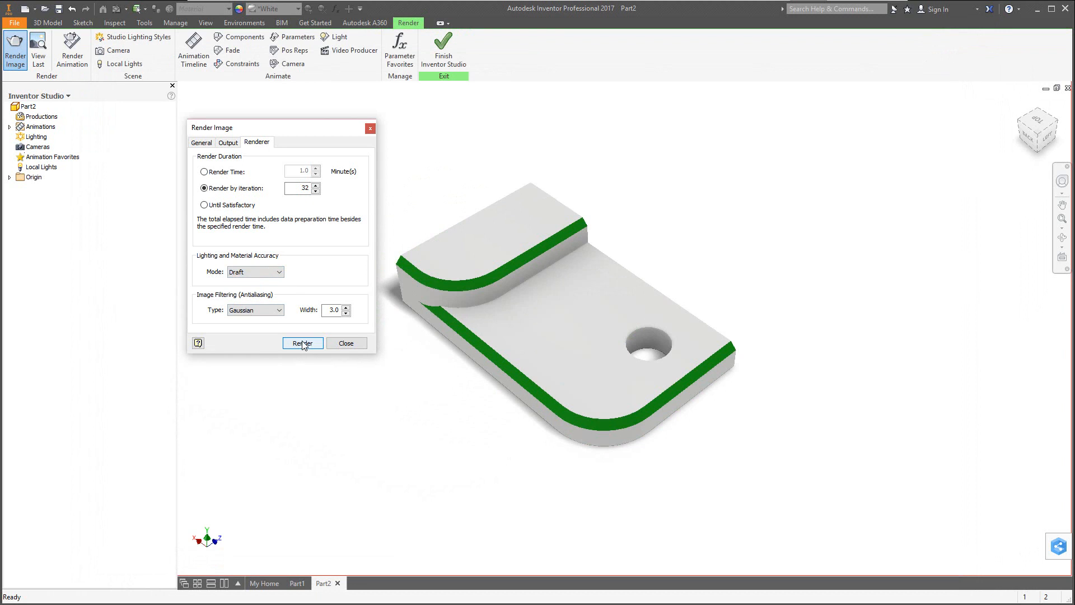
pyautogui.click(299, 345)
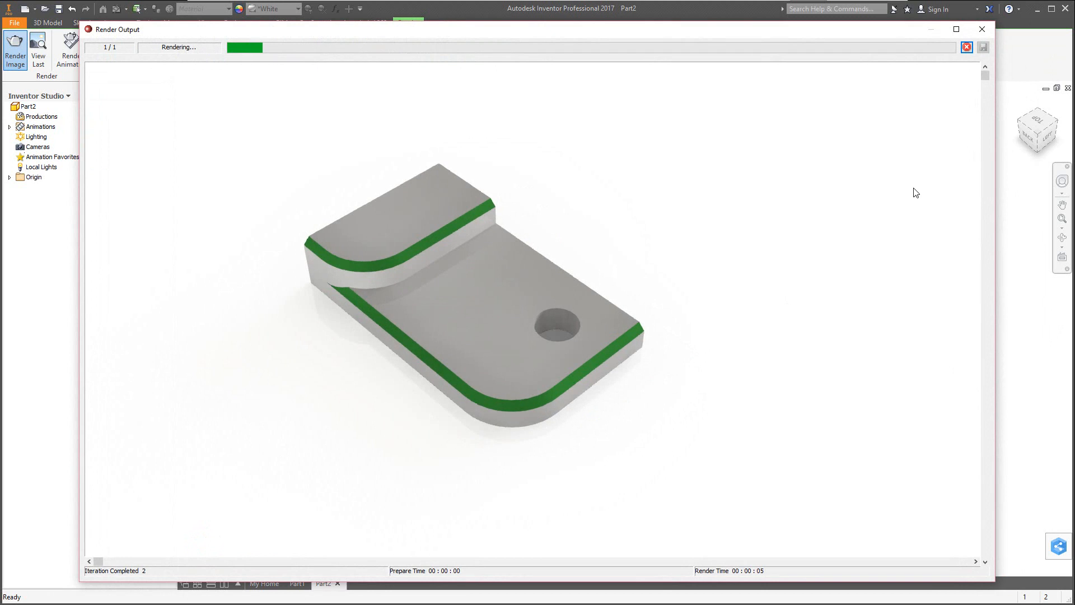
pyautogui.click(982, 28)
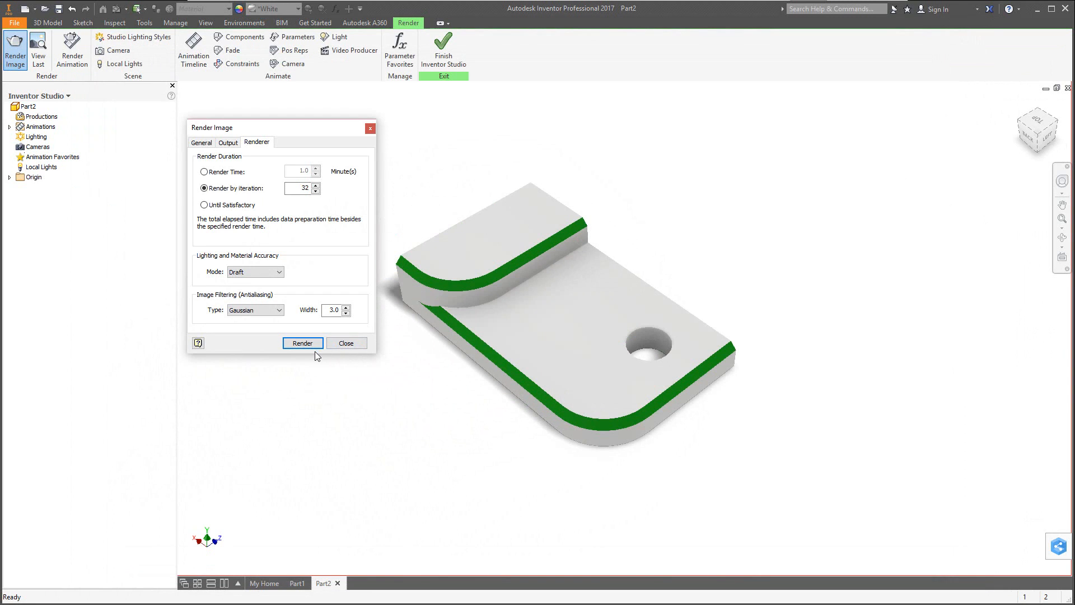
# Set the render's lighting style to Plain Room, render the current view, and close the render output and settings.
pyautogui.click(223, 144)
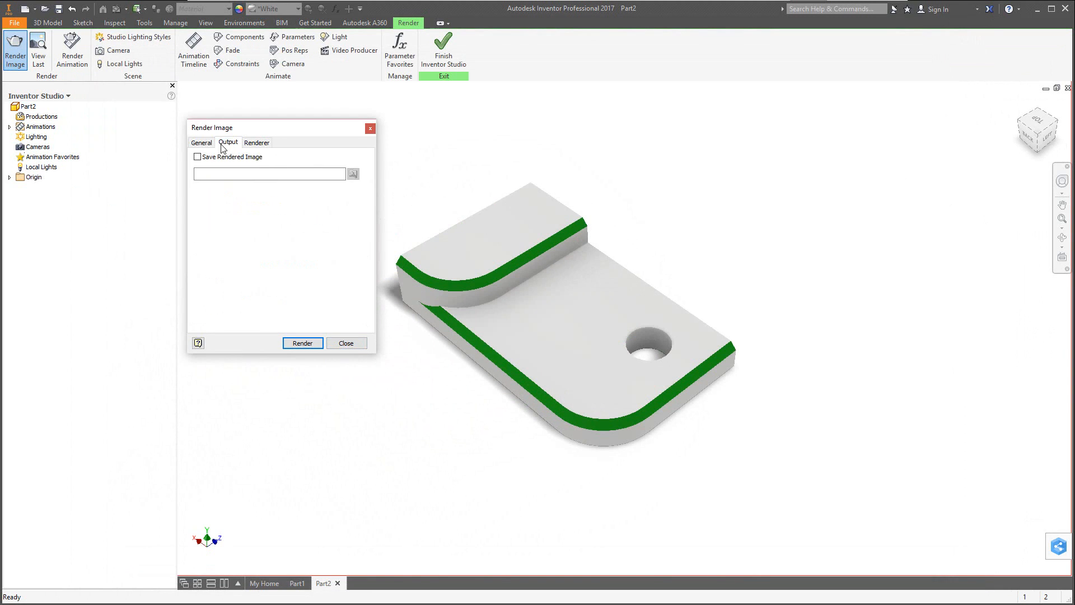
pyautogui.click(201, 143)
pyautogui.click(272, 214)
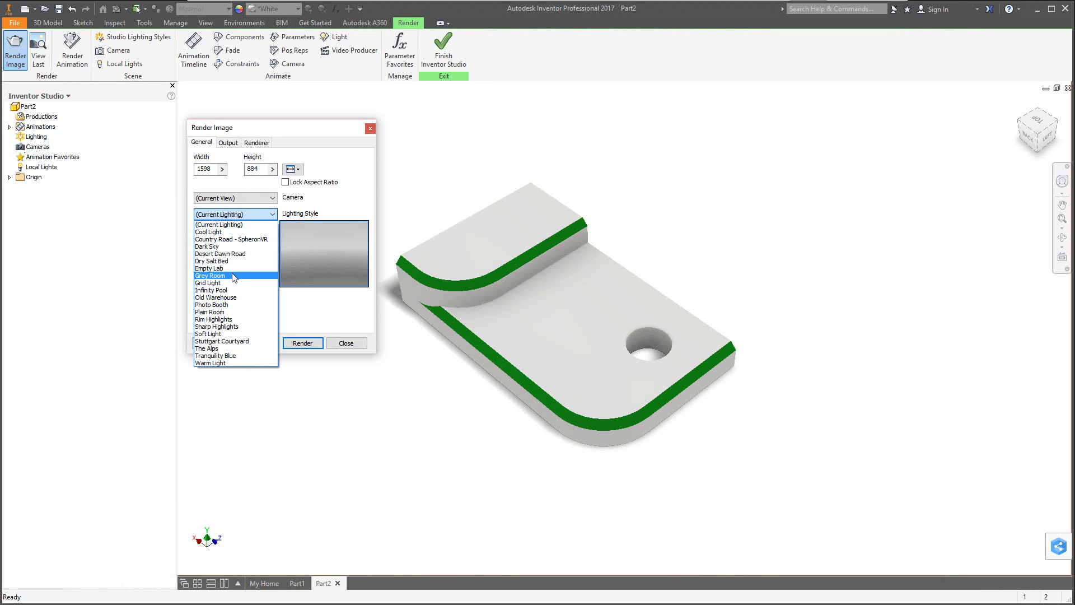
pyautogui.click(219, 313)
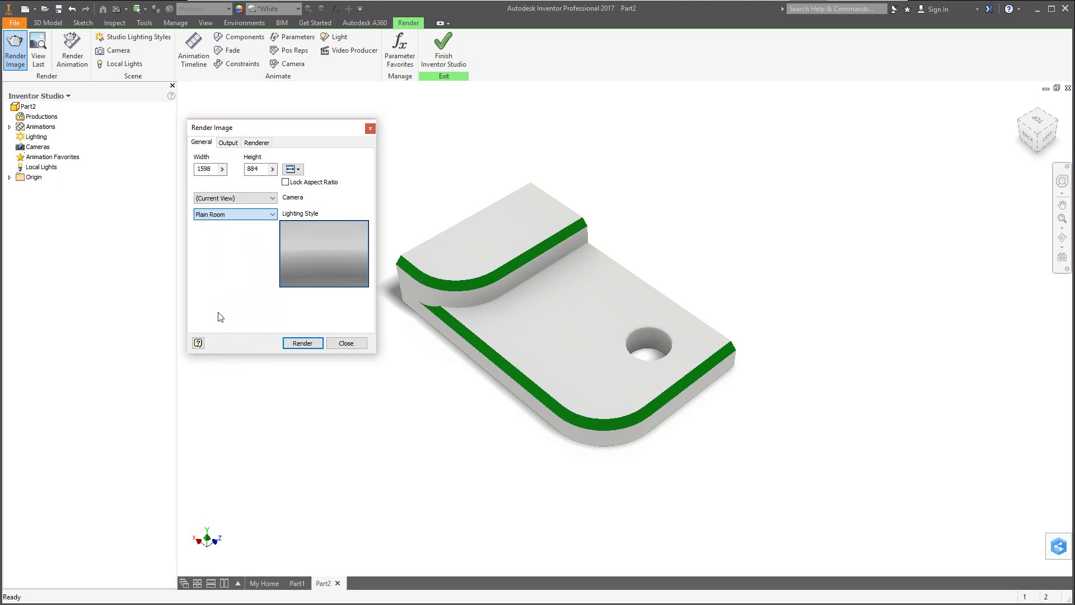
pyautogui.click(302, 343)
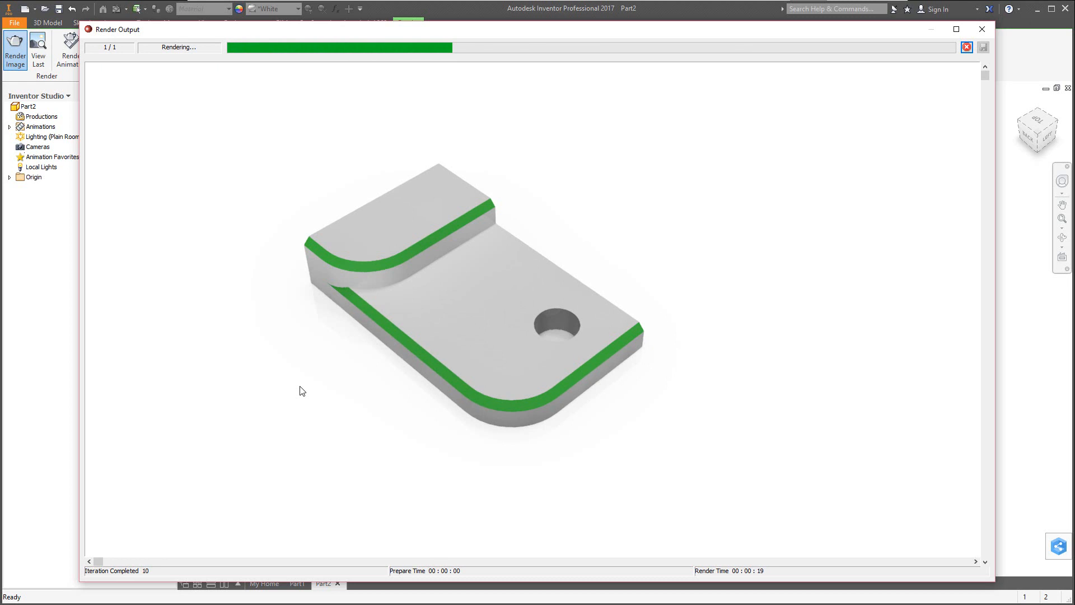
pyautogui.click(983, 29)
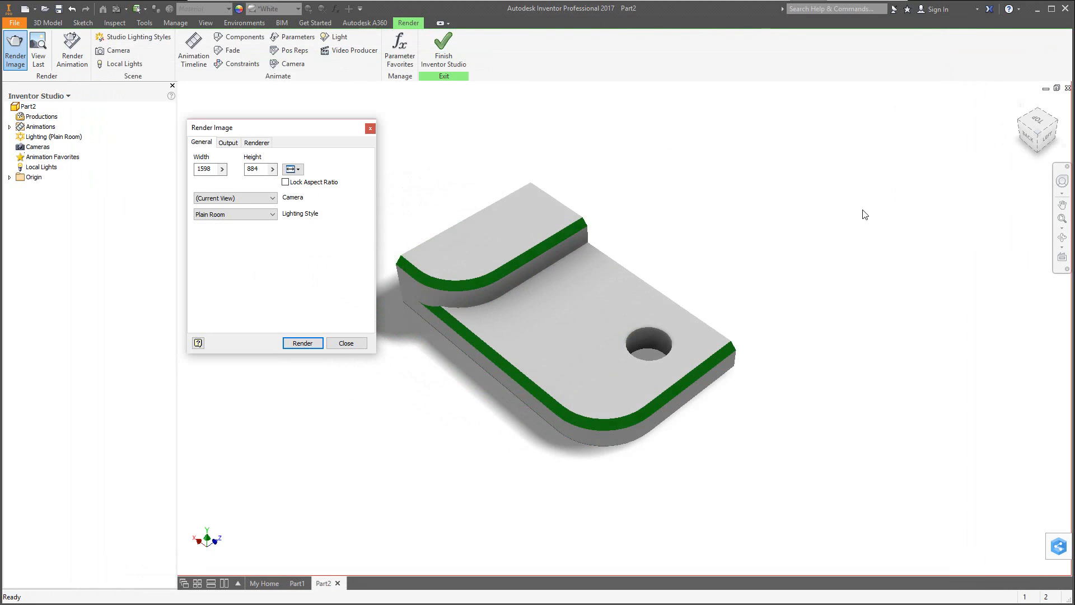
pyautogui.click(350, 345)
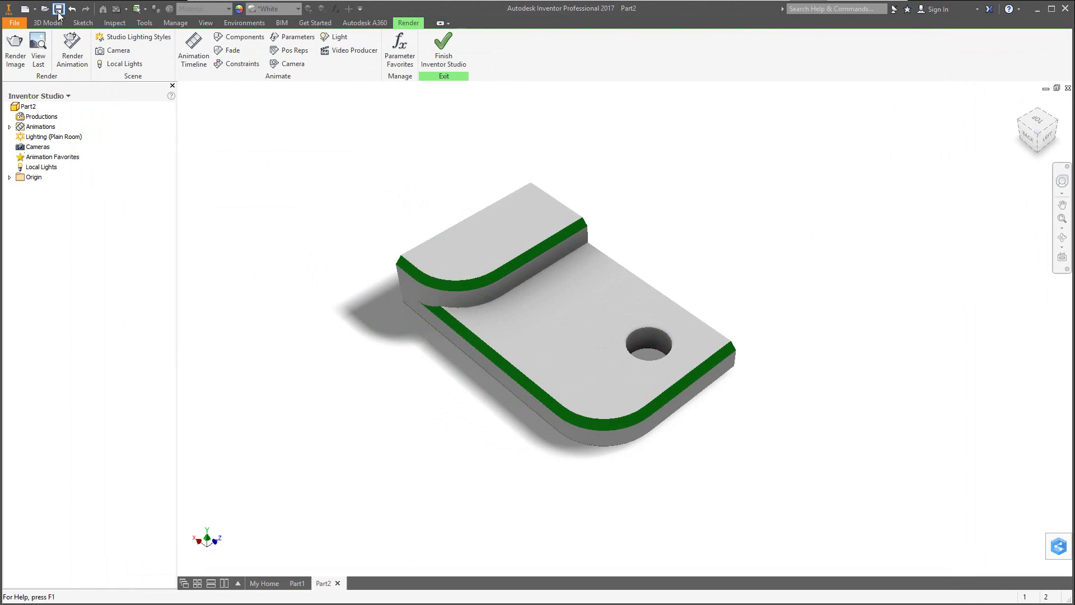
pyautogui.click(16, 23)
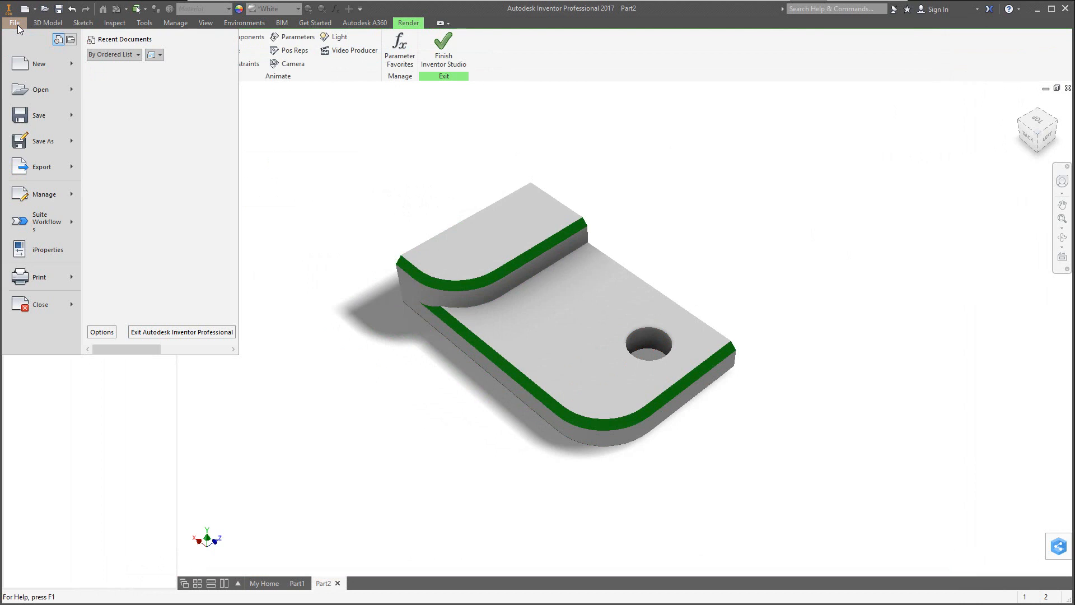
pyautogui.moveTo(56, 117)
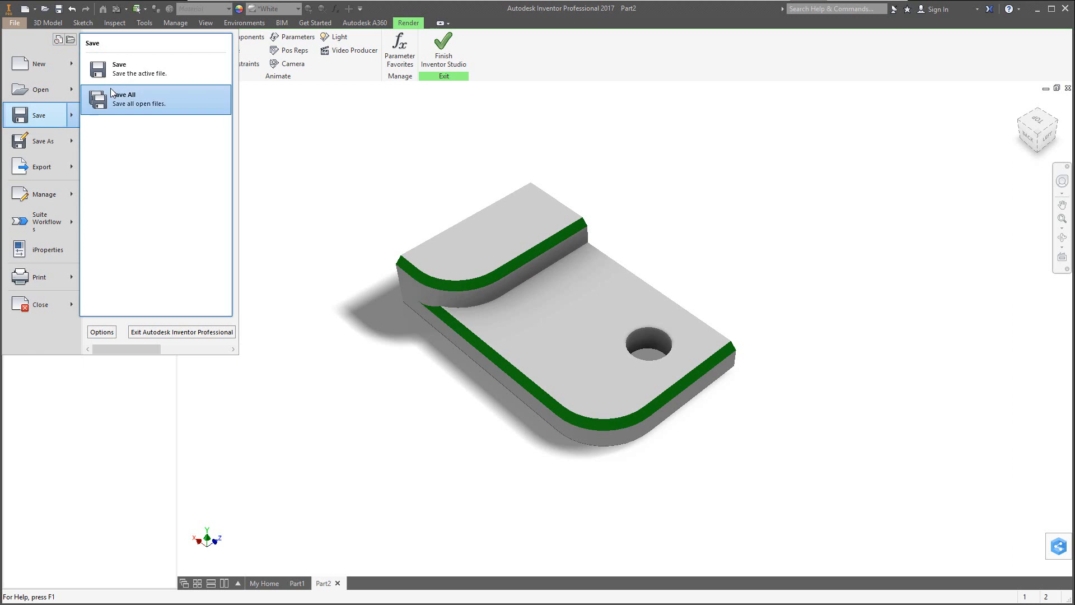
pyautogui.click(123, 69)
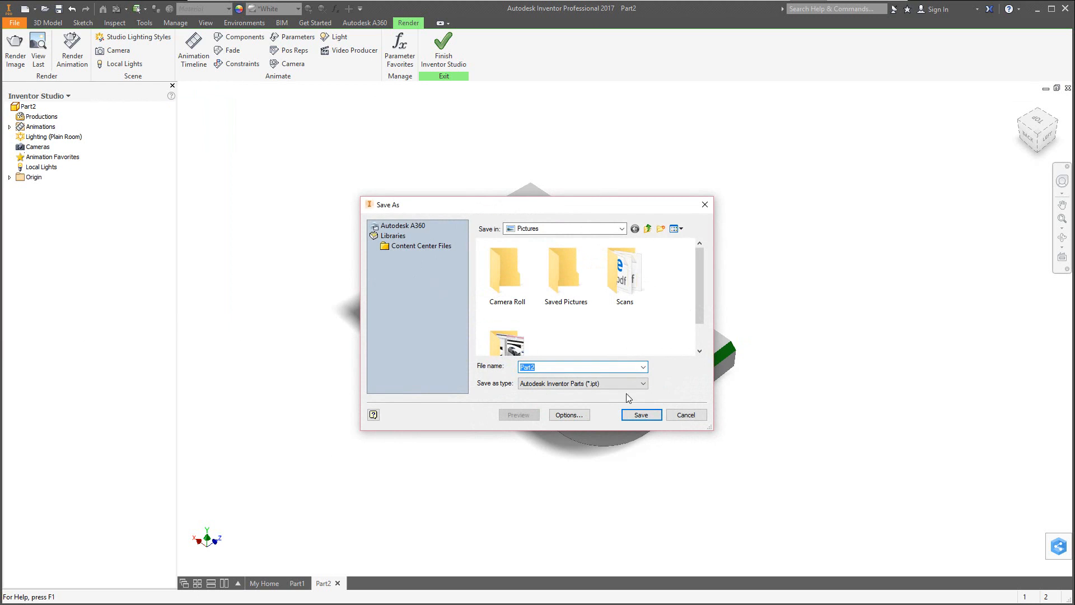
pyautogui.click(673, 415)
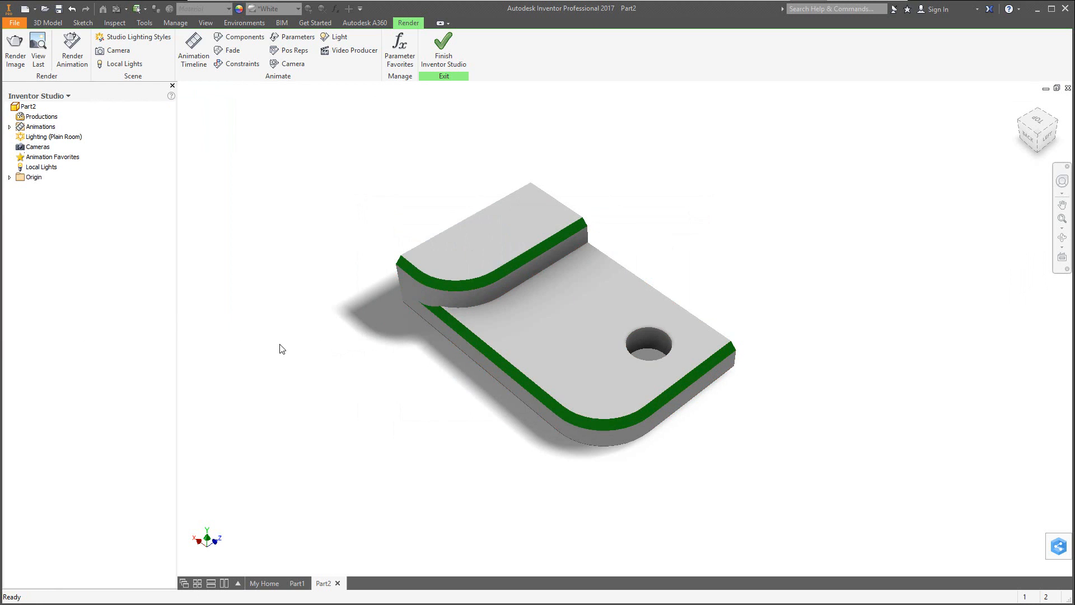
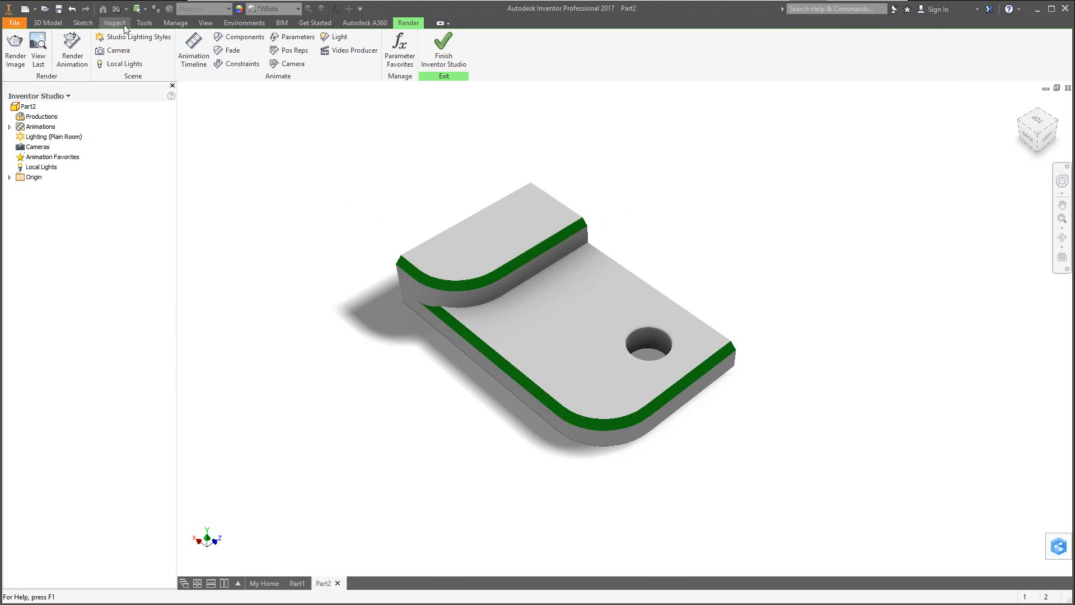
# Apply the Realistic visual style to the part and turn on ray tracing.
pyautogui.click(147, 25)
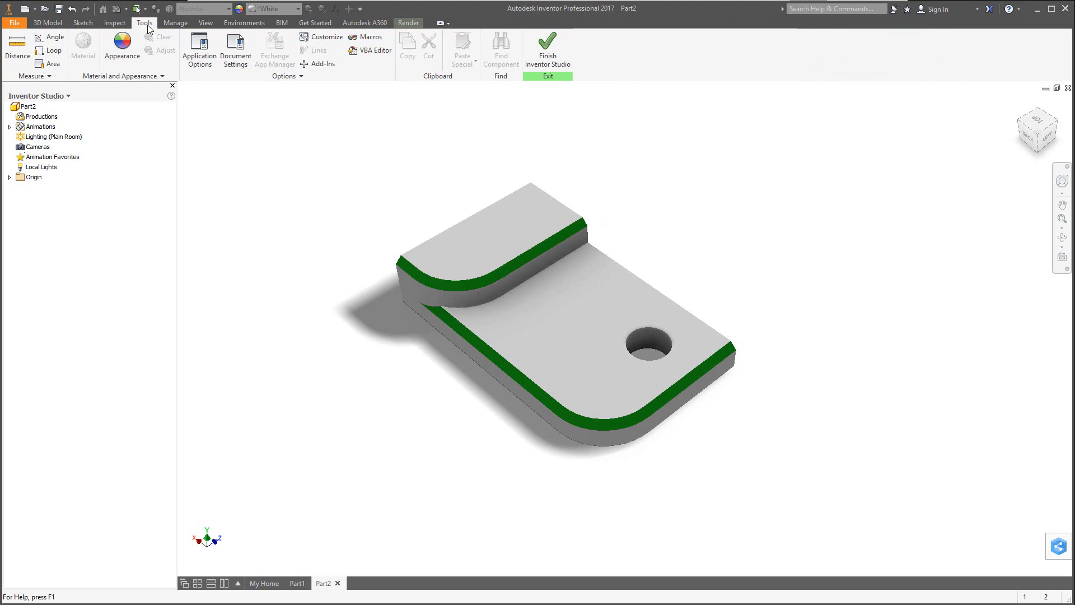
pyautogui.click(203, 25)
pyautogui.click(130, 49)
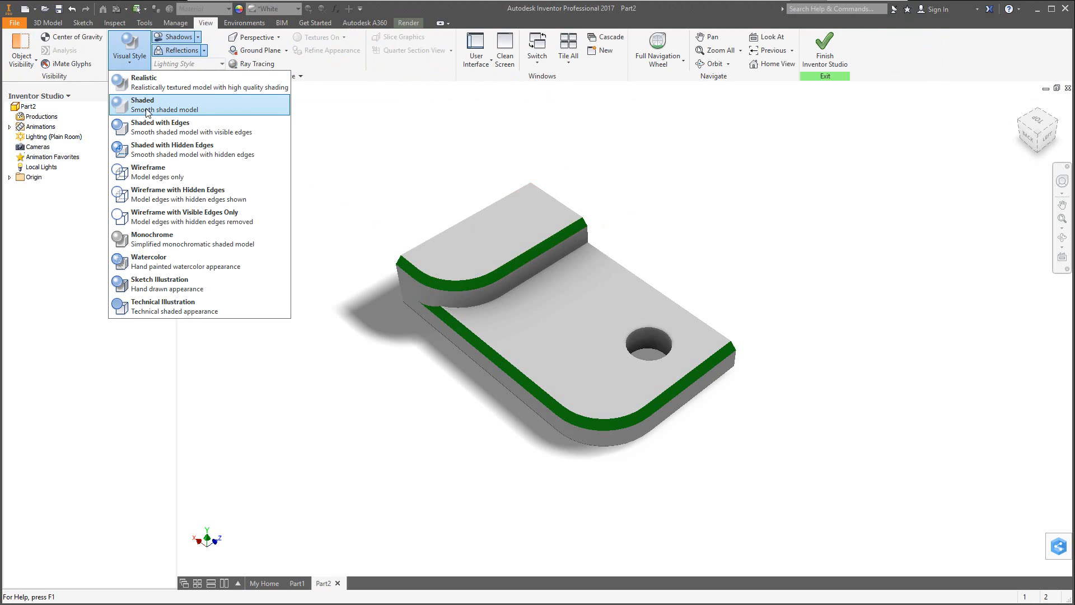
pyautogui.click(155, 87)
pyautogui.click(257, 63)
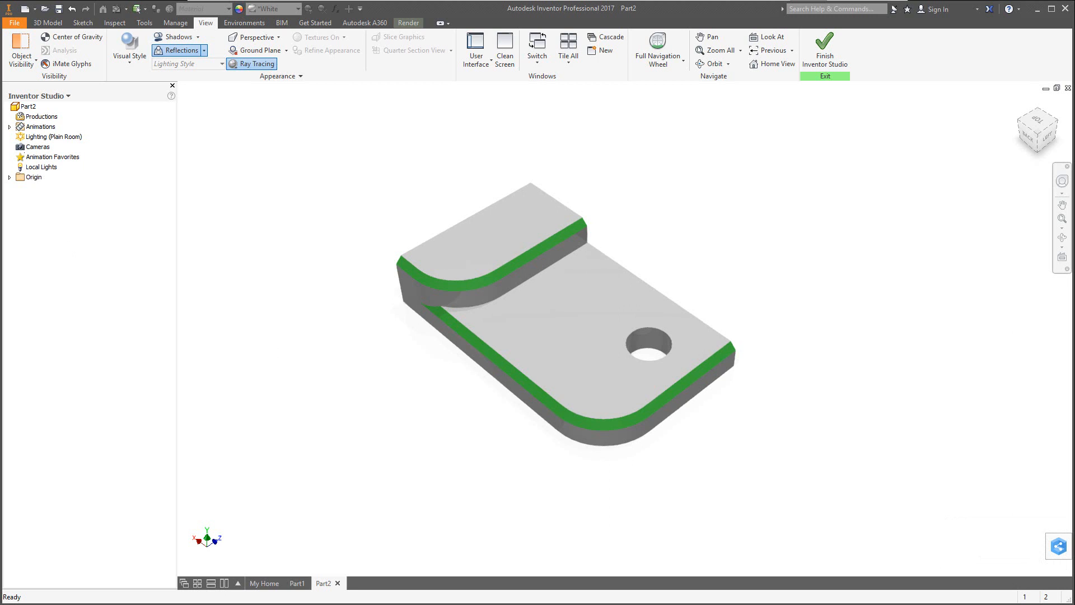
# Switch to Microsoft Word, insert a screenshot of the Inventor window into the blank document, and delete it again.
pyautogui.hotkey('alt', 'Tab')
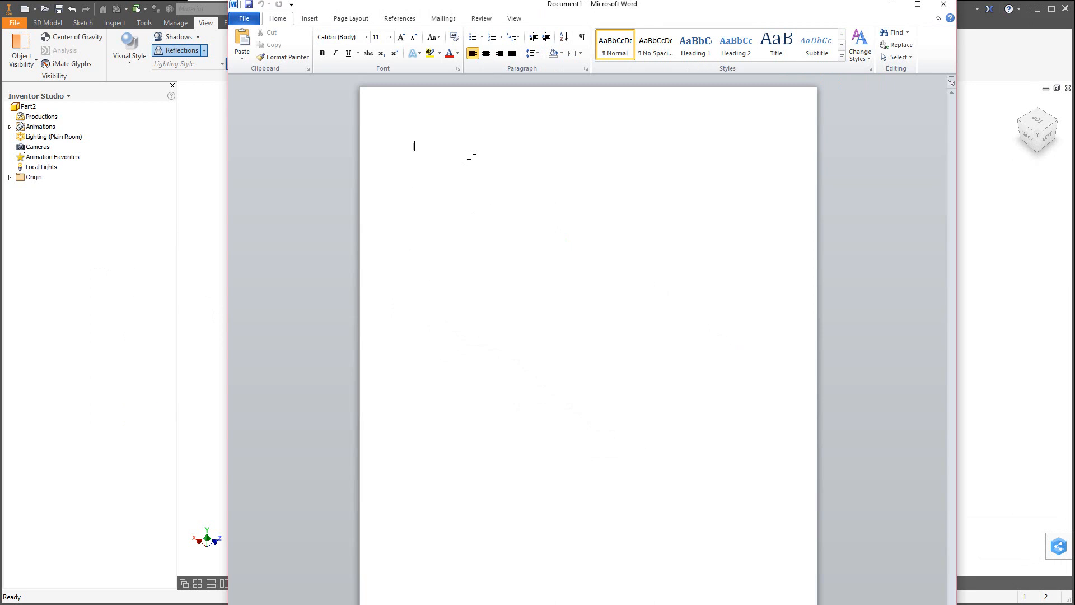
pyautogui.click(310, 22)
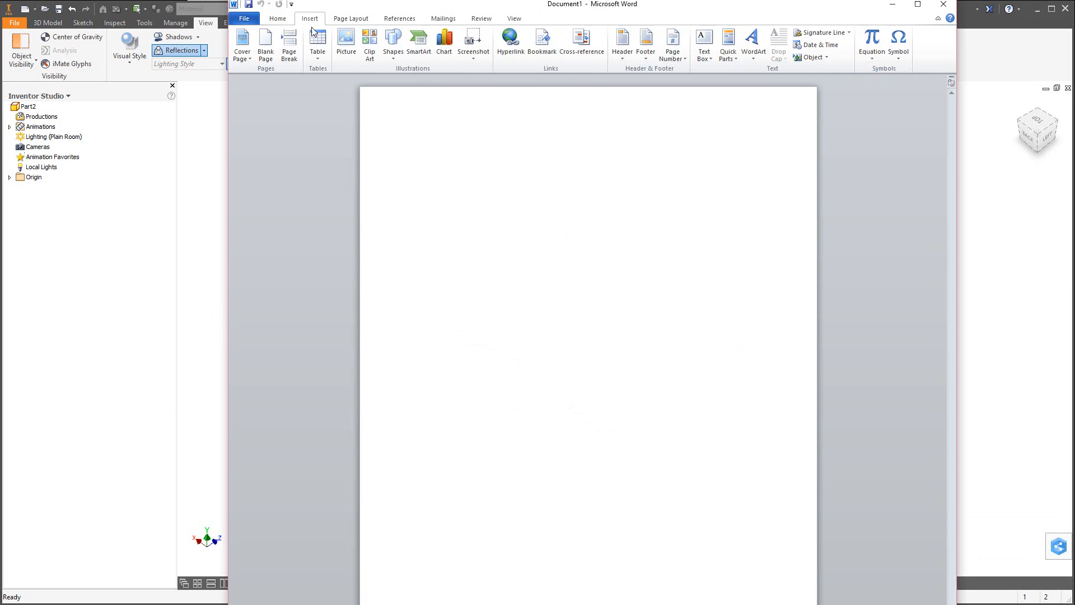
pyautogui.click(477, 58)
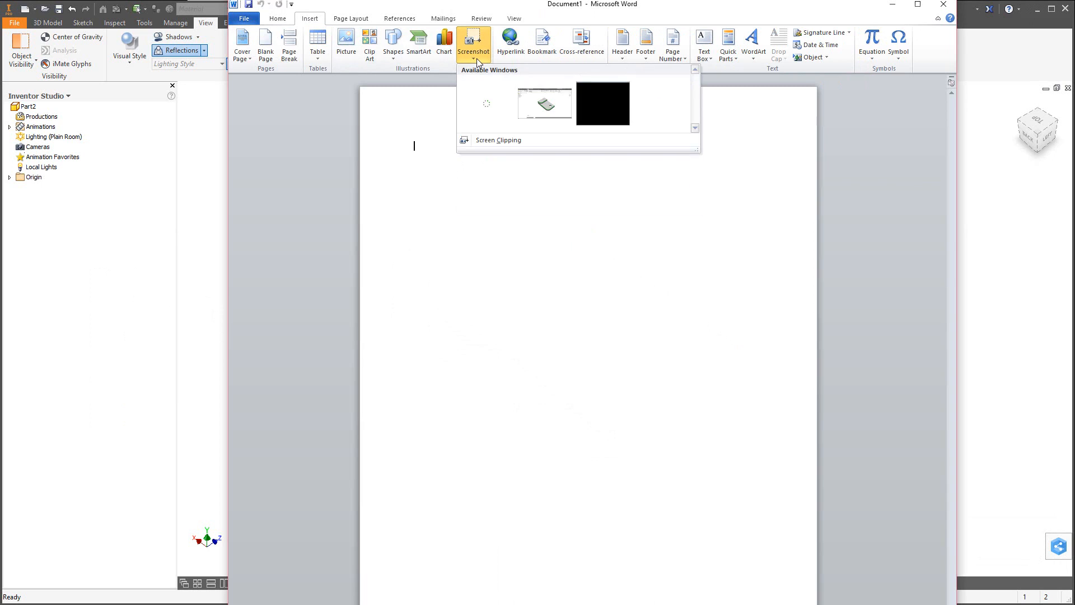
pyautogui.click(553, 109)
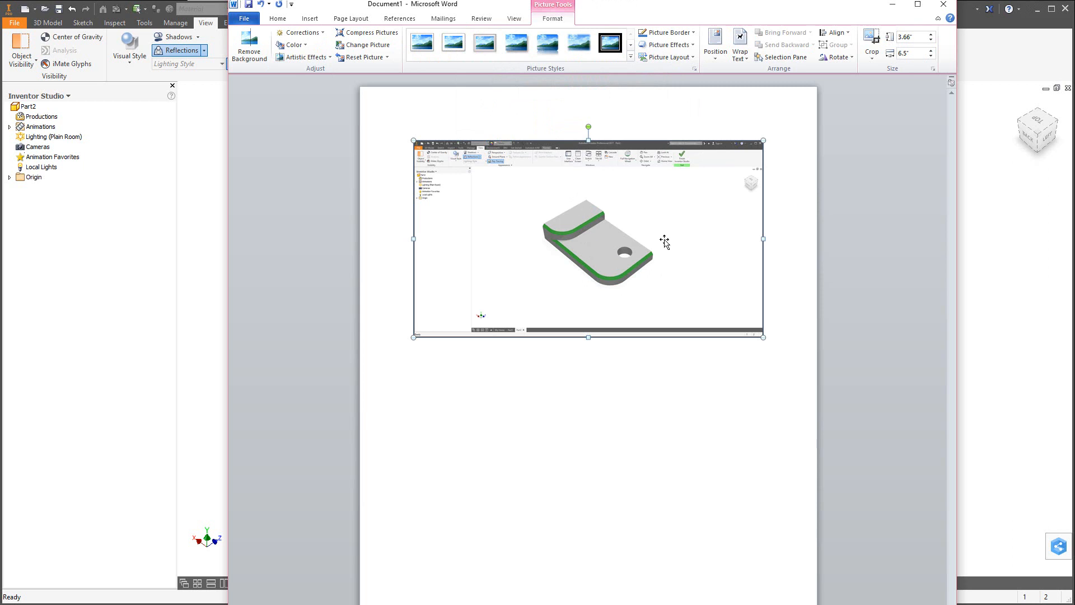
pyautogui.press('Delete')
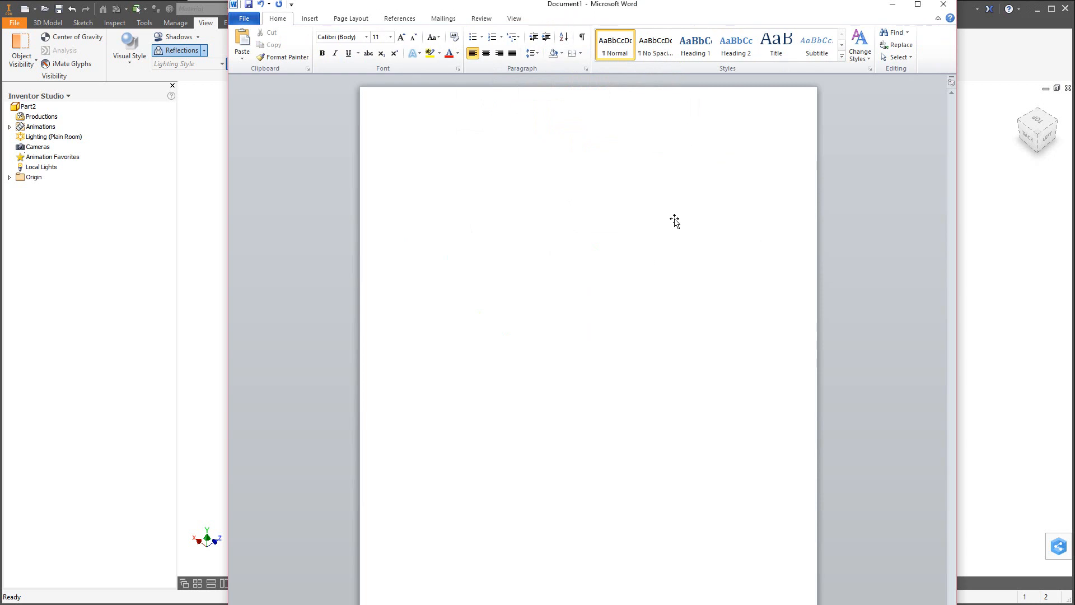
# Switch to Inventor, capture its window showing the ray-traced part, and insert the screenshot into the Microsoft Word document.
pyautogui.click(988, 277)
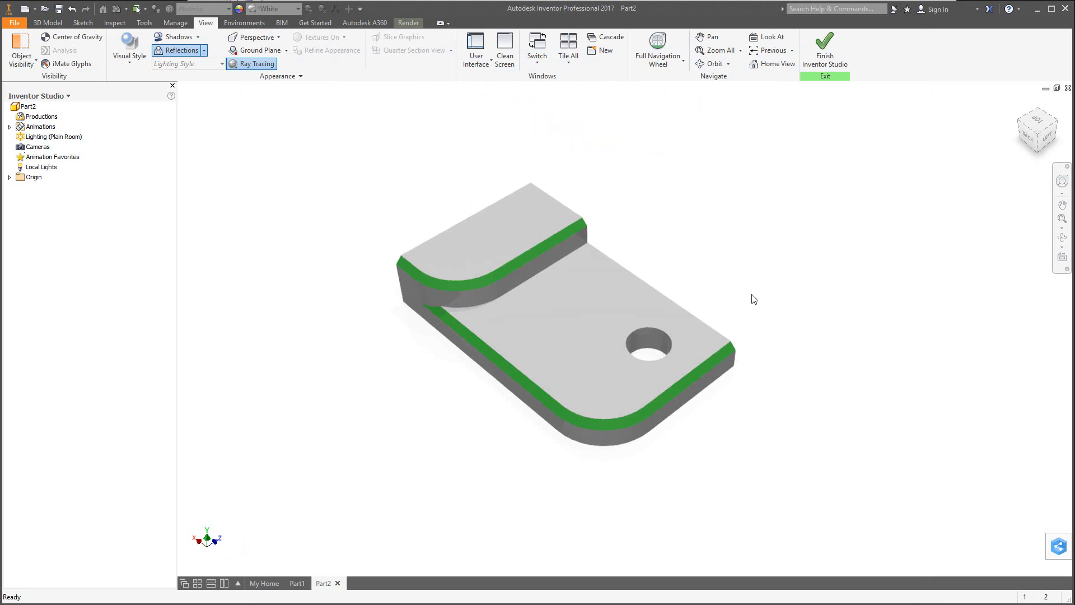
pyautogui.press('alt')
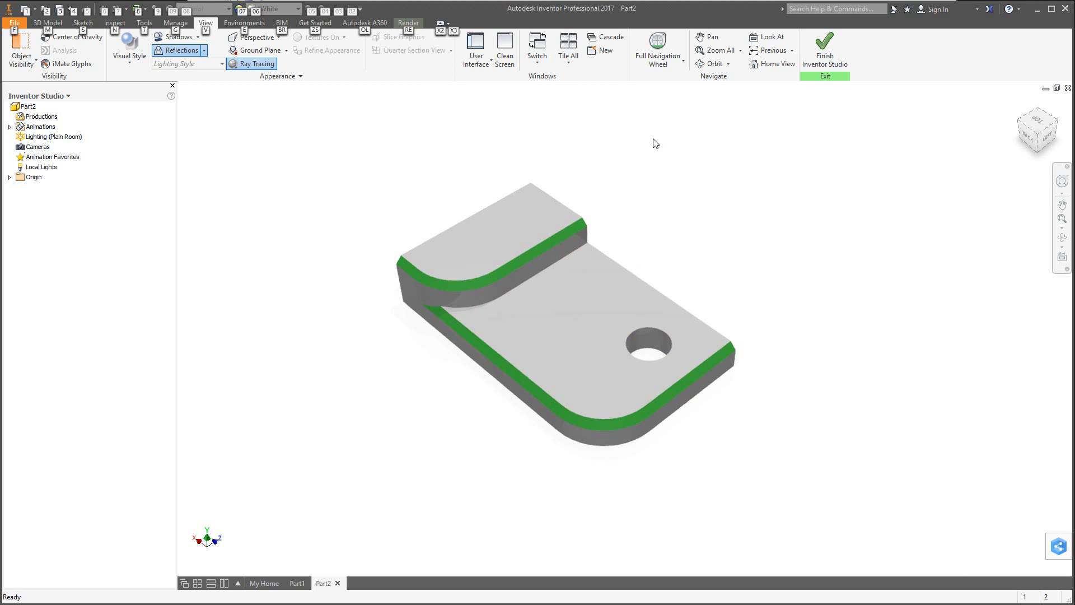
pyautogui.hotkey('alt', 'Tab')
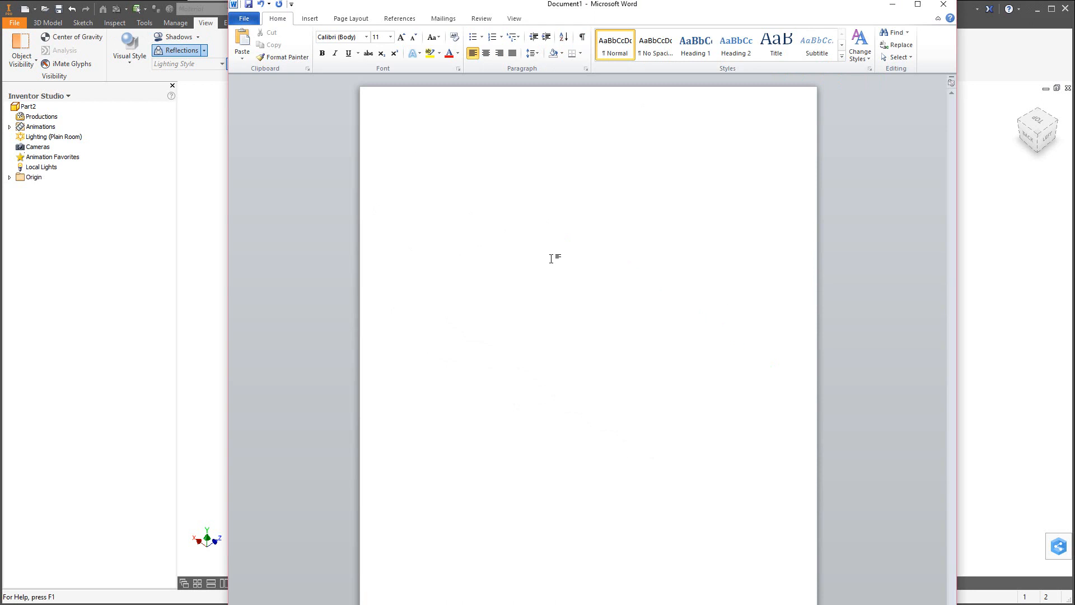
pyautogui.hotkey('ctrl', 'v')
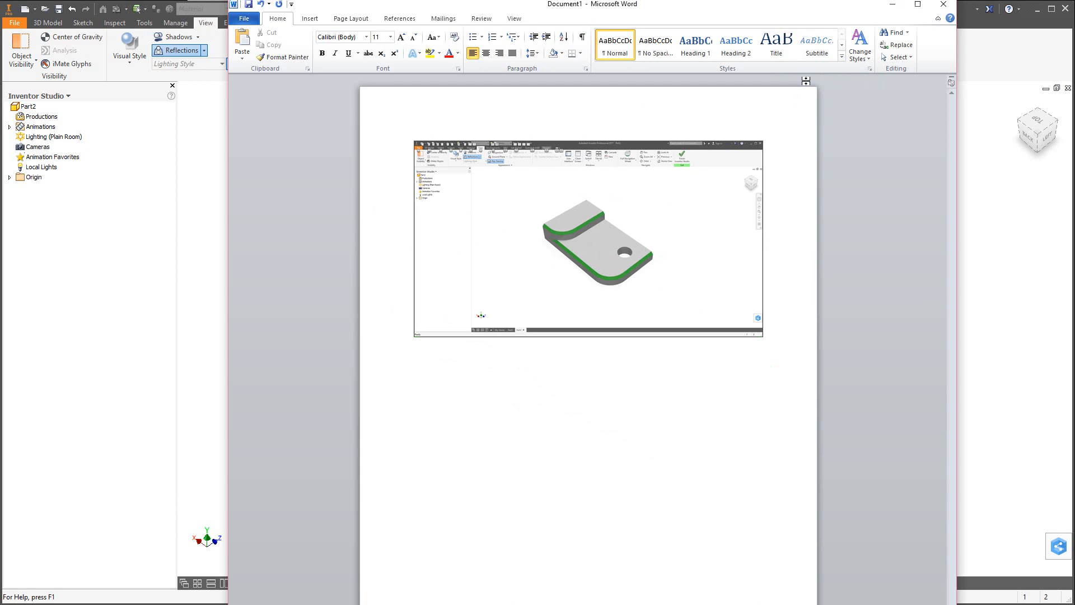
# Crop the inserted screenshot so that only the bracket remains, without the surrounding Inventor interface.
pyautogui.click(518, 169)
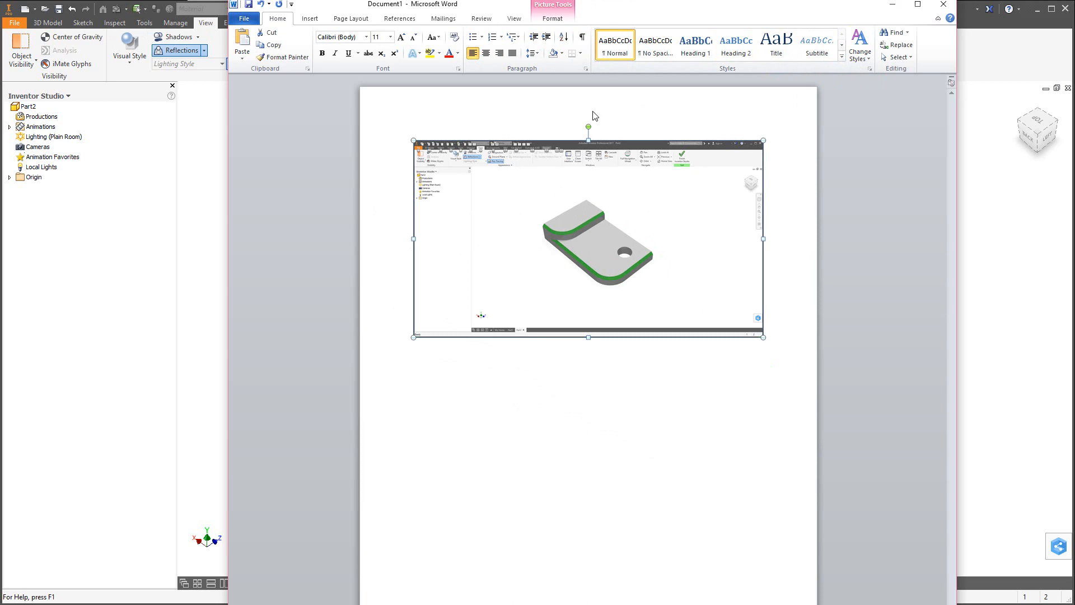
pyautogui.click(552, 19)
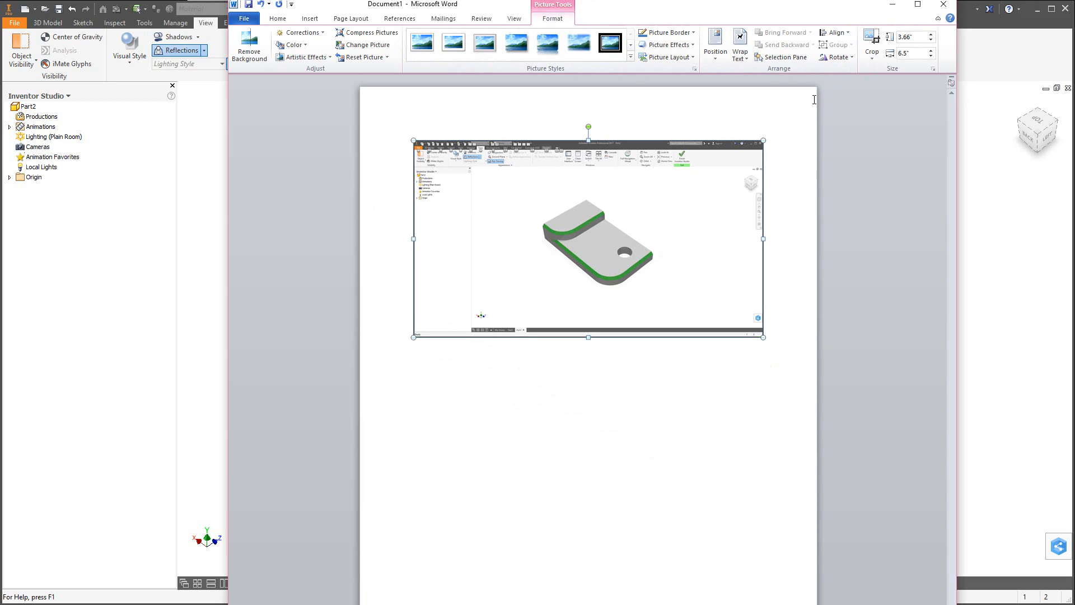
pyautogui.click(873, 42)
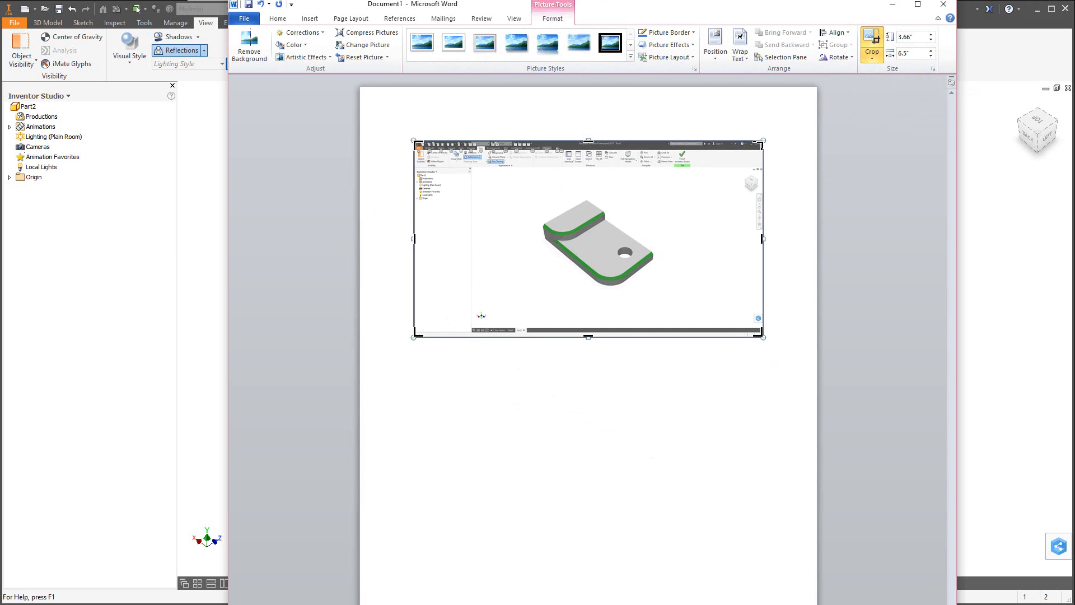
pyautogui.moveTo(757, 144); pyautogui.dragTo(666, 192)
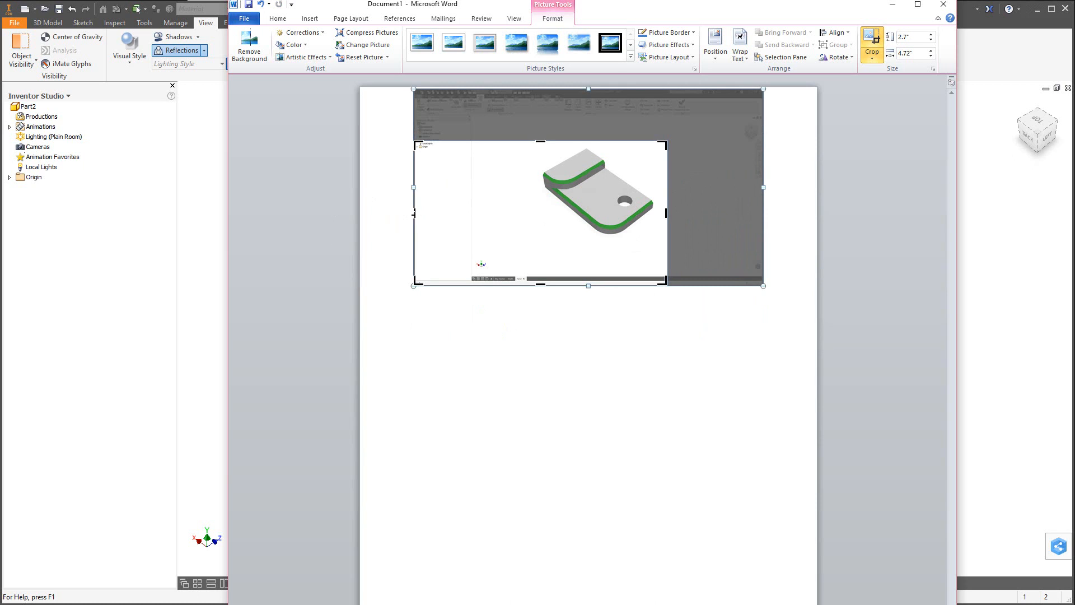
pyautogui.moveTo(415, 281); pyautogui.dragTo(525, 249)
pyautogui.click(563, 382)
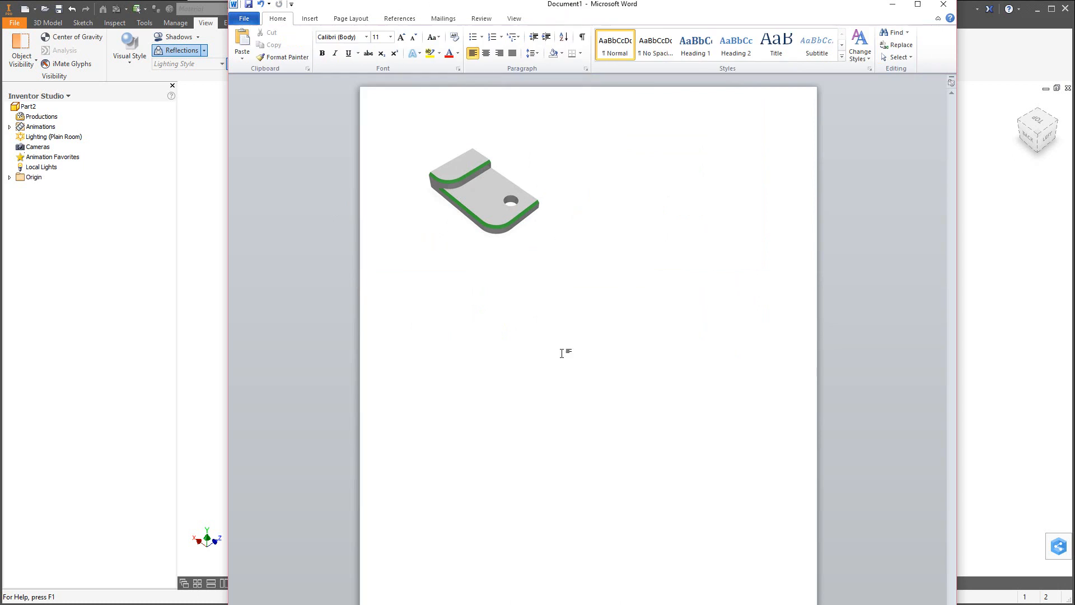
# Enlarge the cropped bracket picture to about 6.3 inches wide and add the title "EXERCISE 1 - Enclosure" above it.
pyautogui.doubleClick(509, 203)
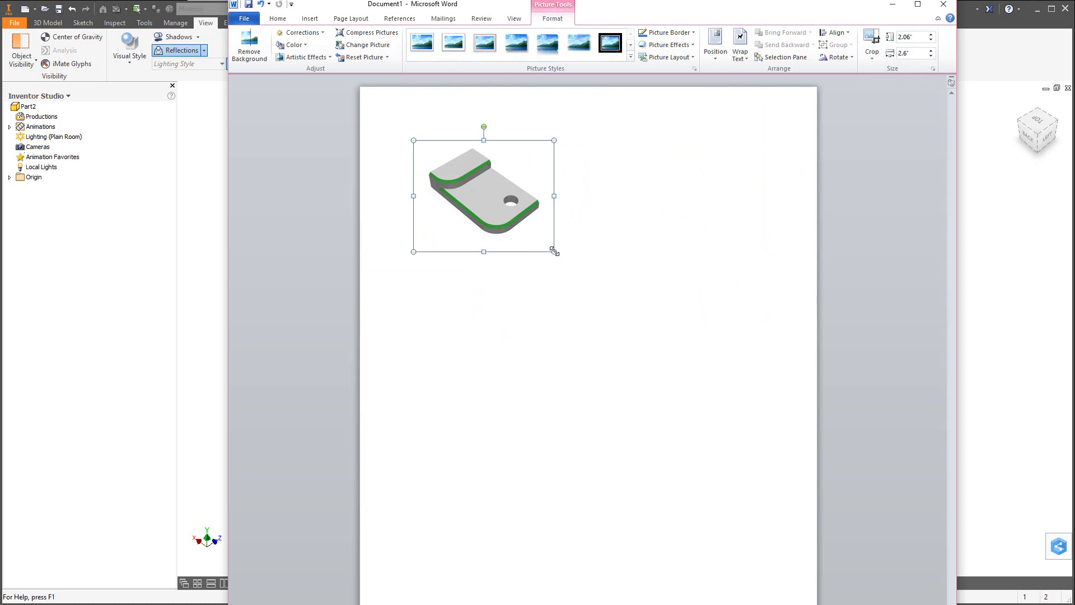
pyautogui.moveTo(552, 253); pyautogui.dragTo(752, 409)
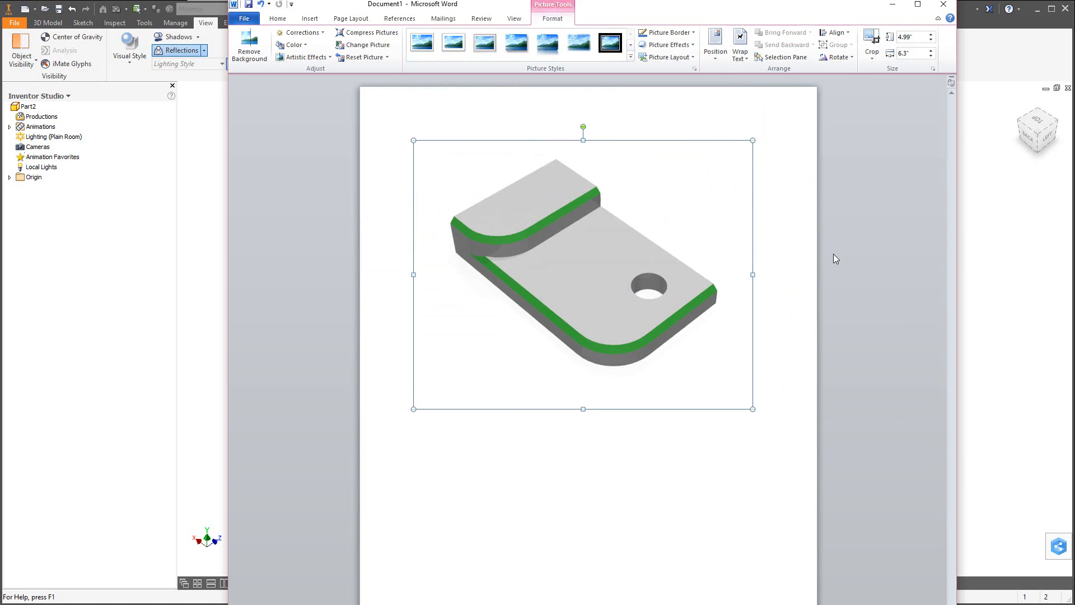
pyautogui.click(386, 417)
pyautogui.click(423, 395)
pyautogui.click(413, 404)
pyautogui.press('Return')
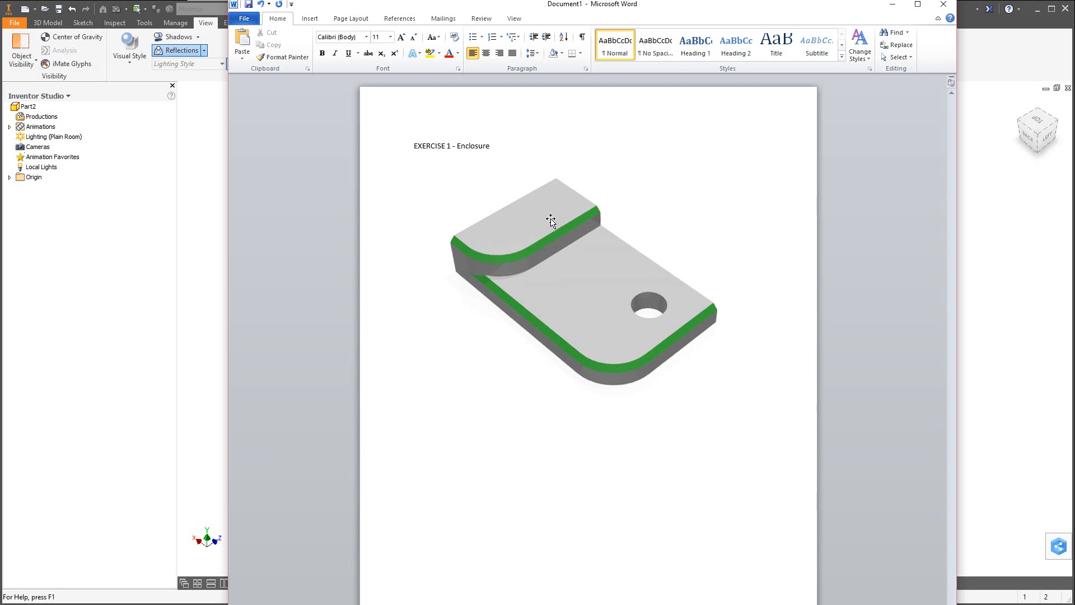
# Close the Word document without saving and finish Inventor Studio for the bracket part.
pyautogui.click(943, 6)
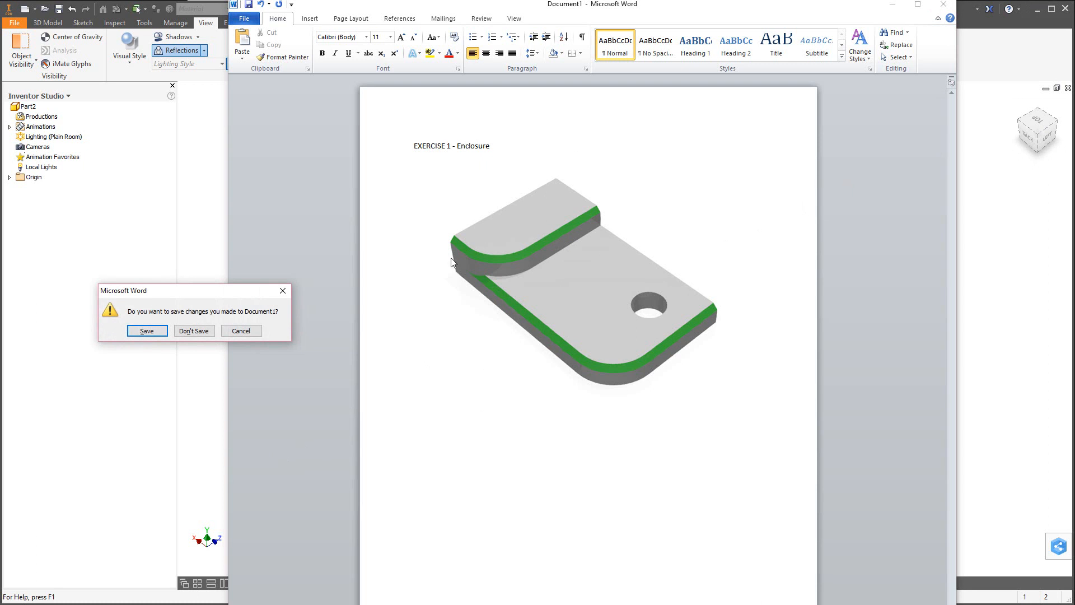
pyautogui.click(193, 330)
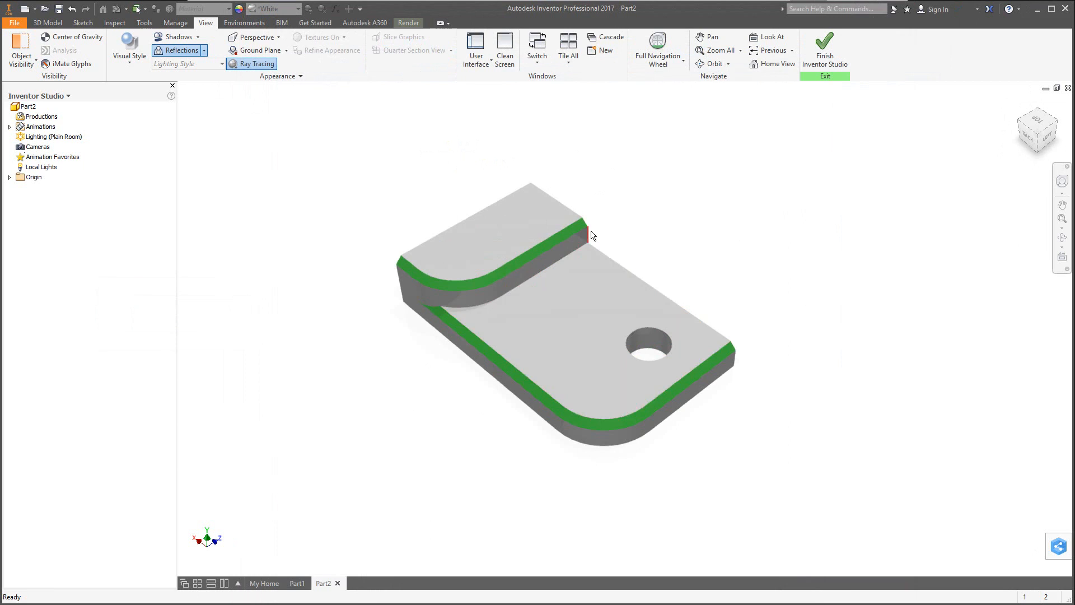
pyautogui.click(825, 49)
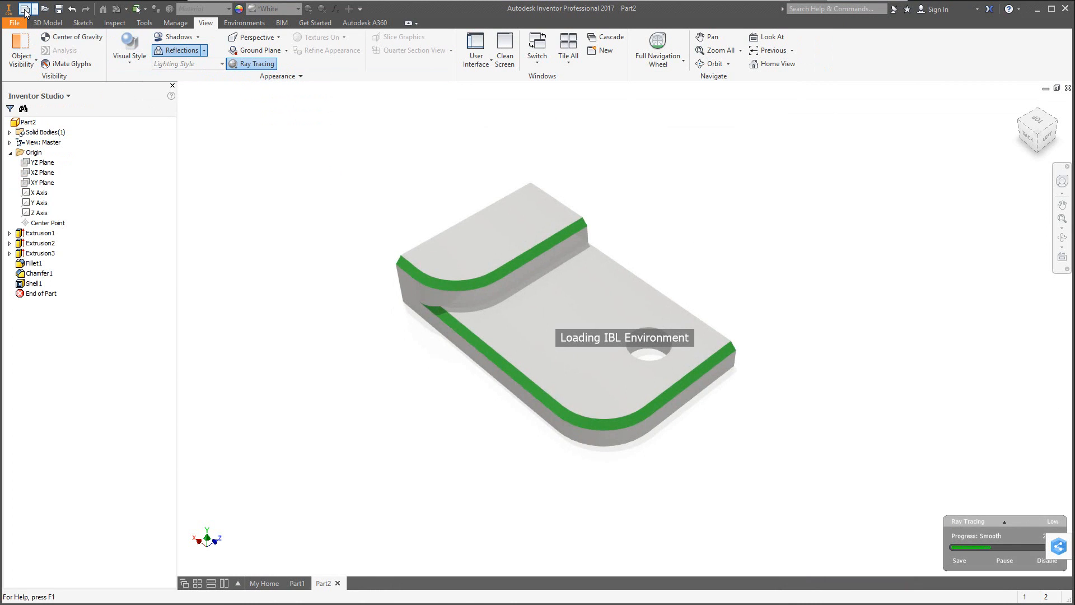
# Create a new part file from the English Standard (in).ipt template.
pyautogui.click(17, 23)
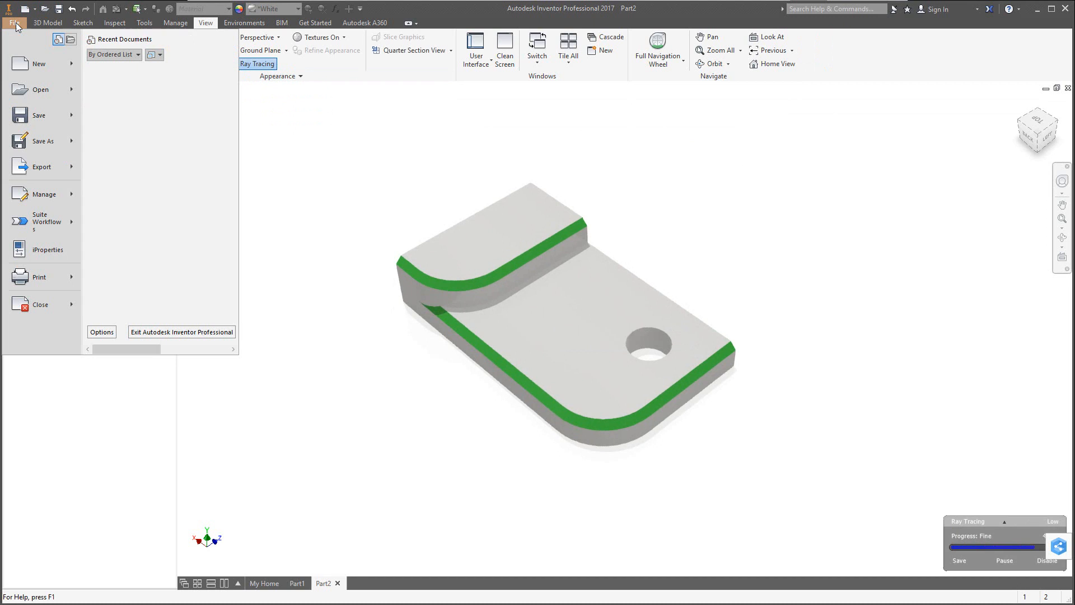
pyautogui.moveTo(25, 63)
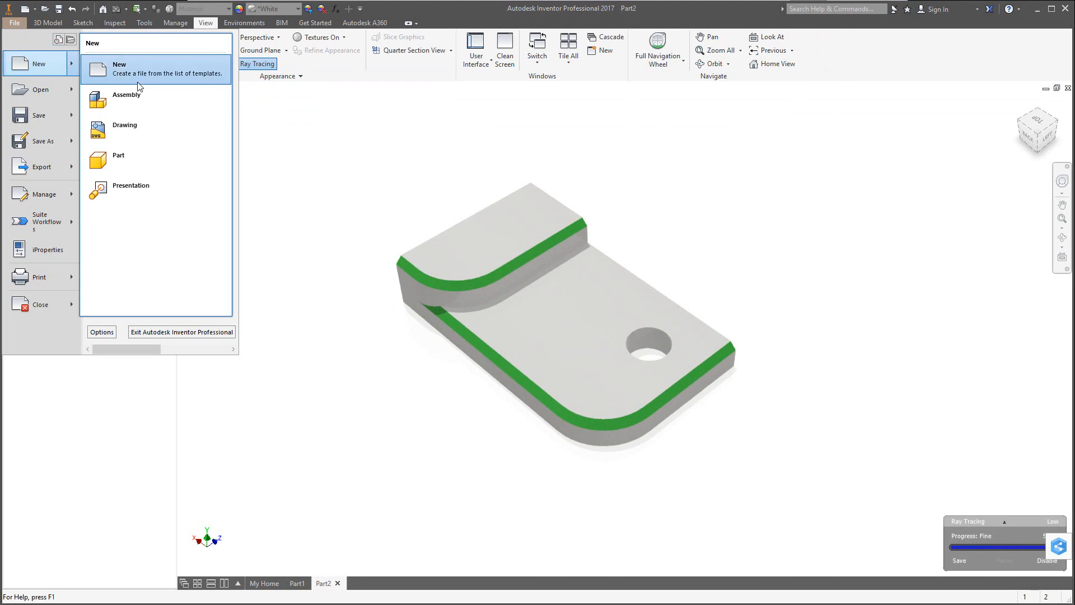
pyautogui.click(25, 10)
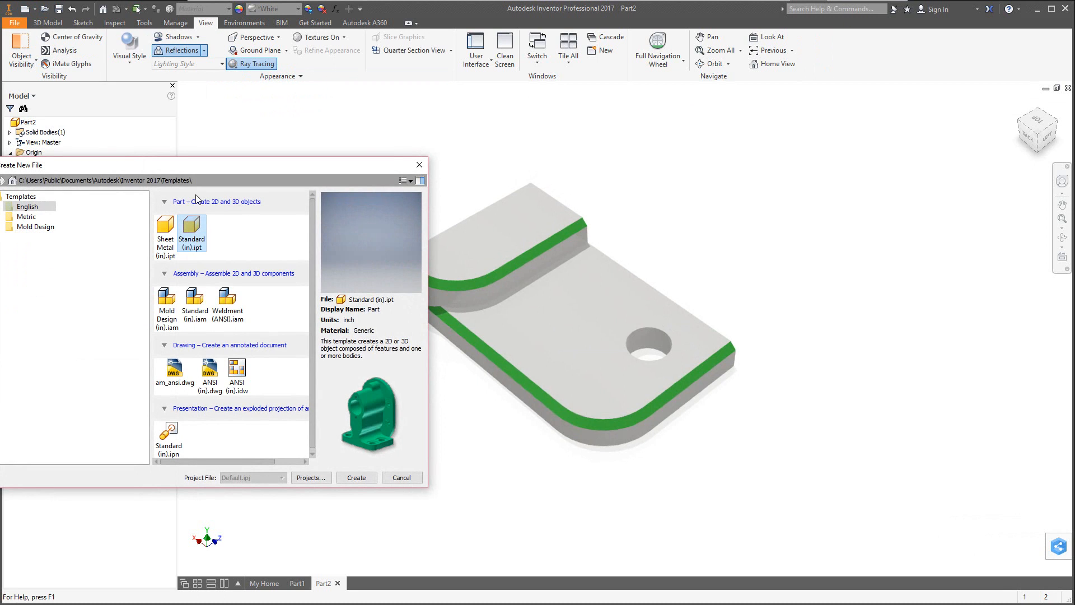
pyautogui.moveTo(197, 167); pyautogui.dragTo(322, 173)
pyautogui.click(317, 236)
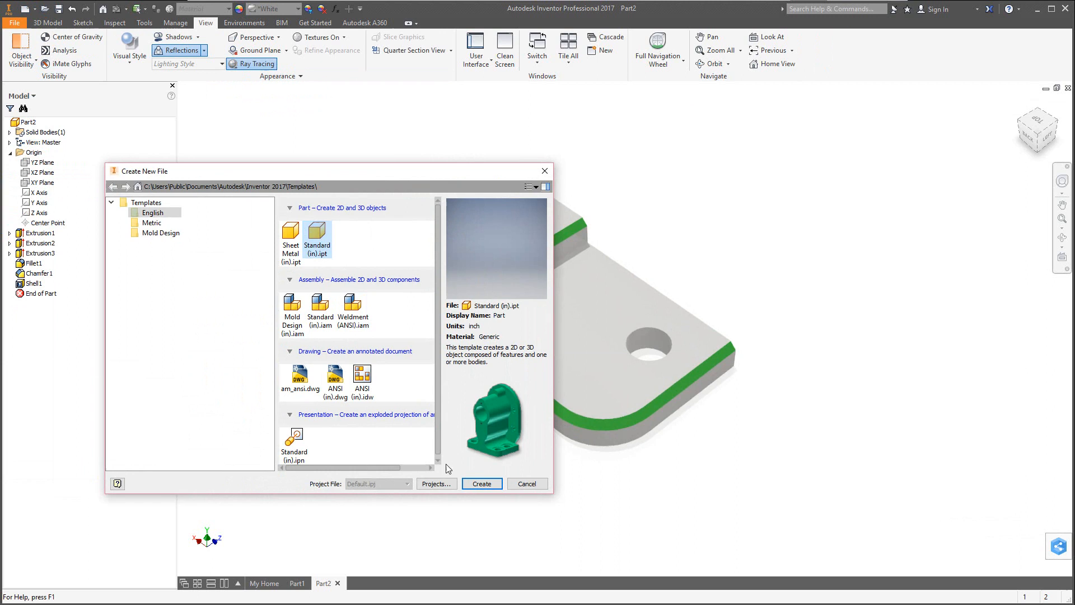
pyautogui.click(485, 485)
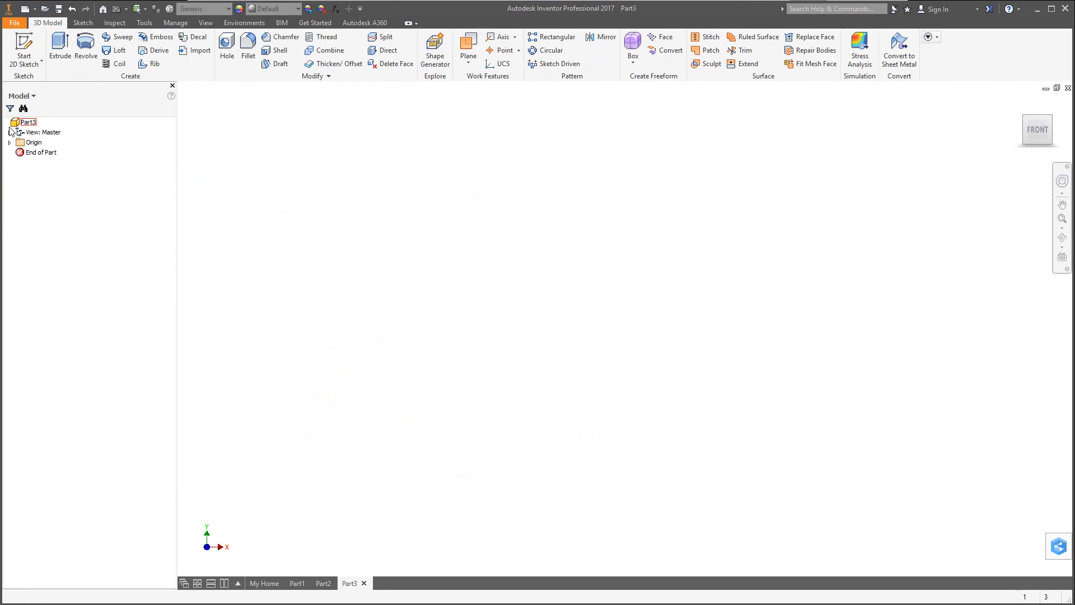
# Start a 2D sketch on the front XY plane and check the L1 part drawing in the browser before returning to Inventor.
pyautogui.click(24, 47)
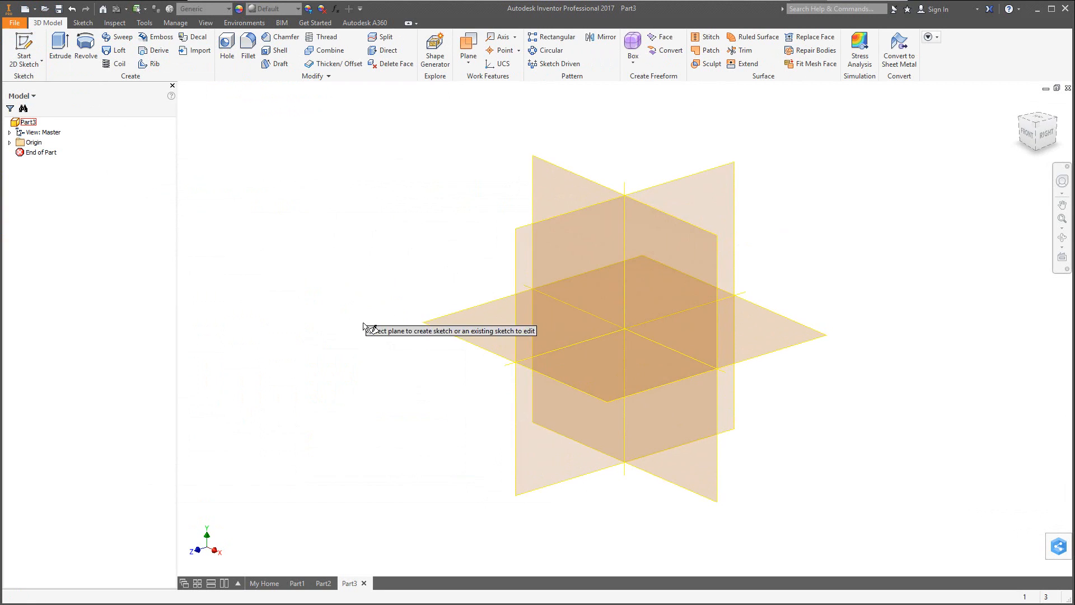
pyautogui.click(547, 177)
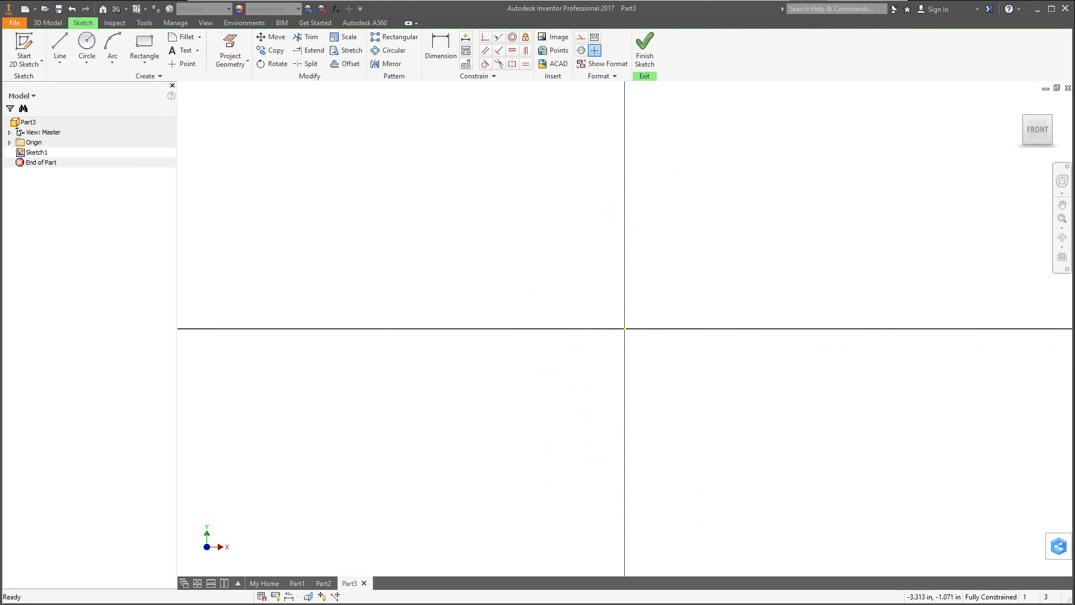
pyautogui.hotkey('alt', 'Tab')
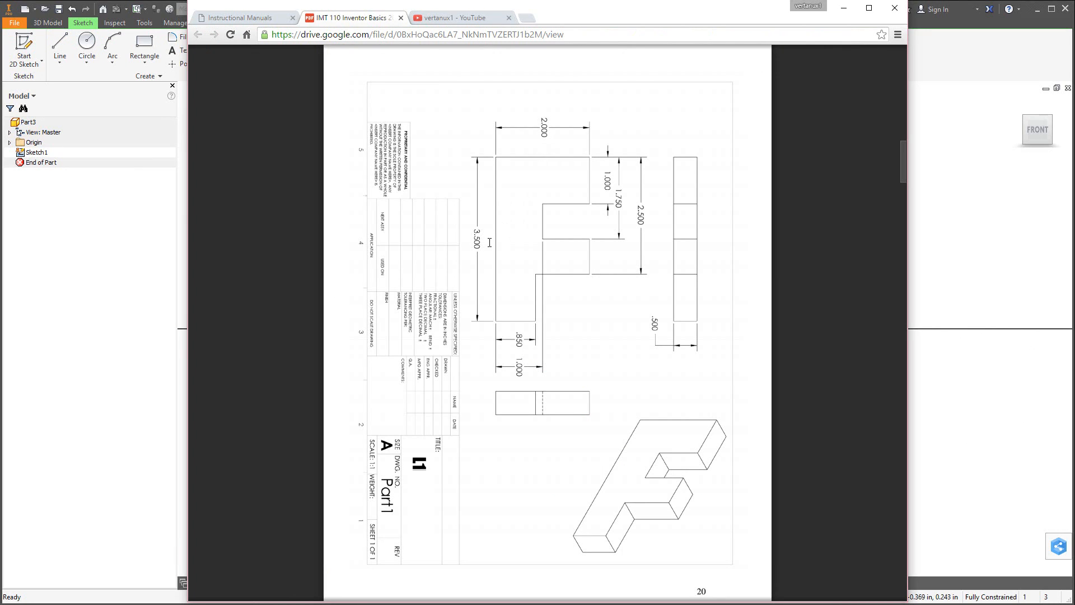
pyautogui.click(102, 225)
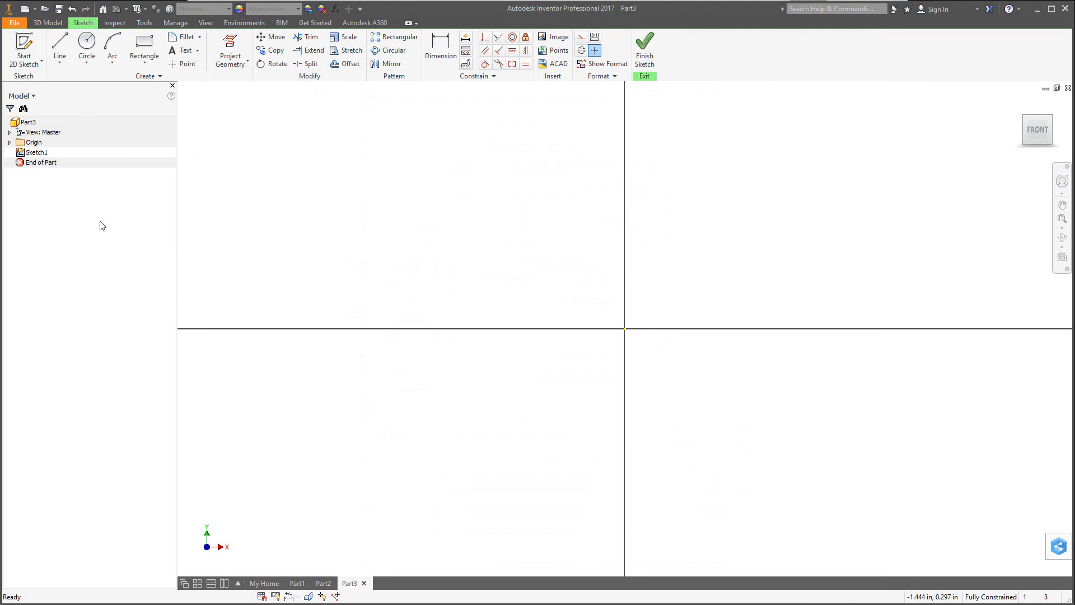
# Draw a 2 in vertical line up from the origin, followed by a 1 in horizontal line to the right.
pyautogui.click(63, 46)
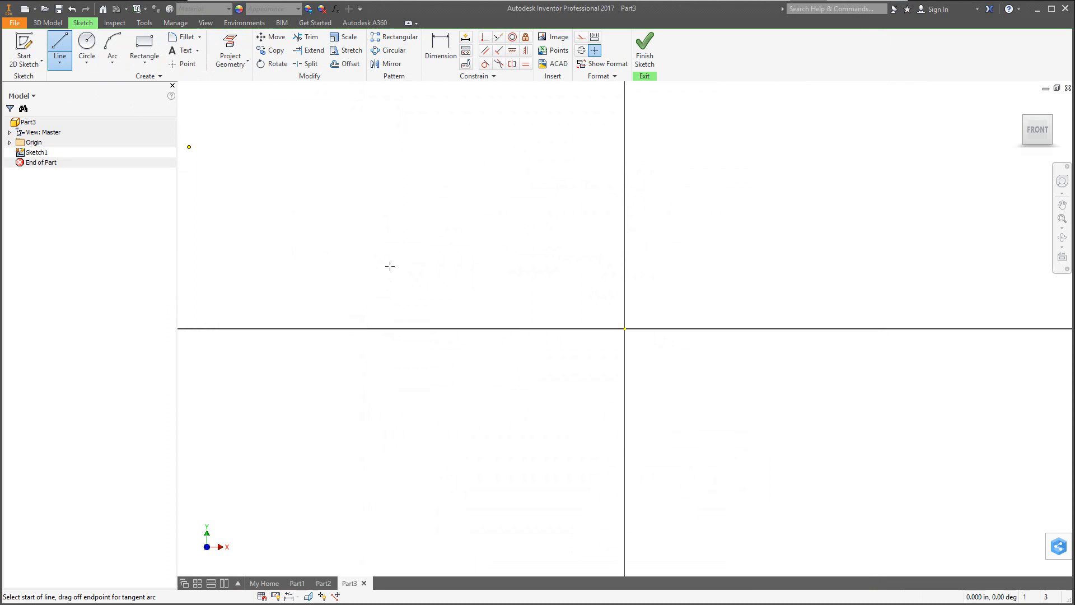
pyautogui.click(625, 329)
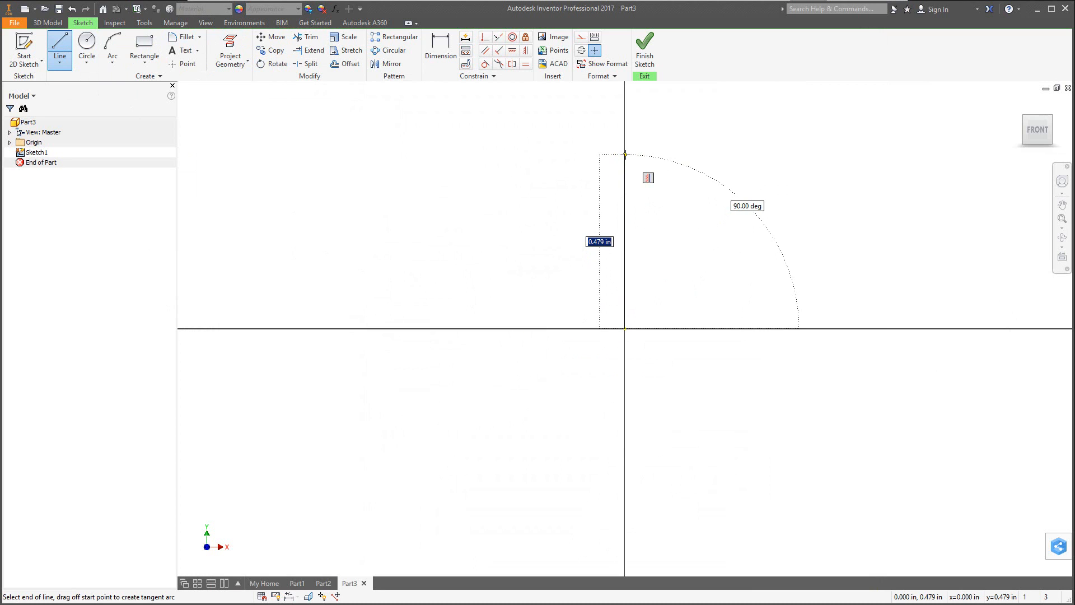
pyautogui.write('2')
pyautogui.press('Return')
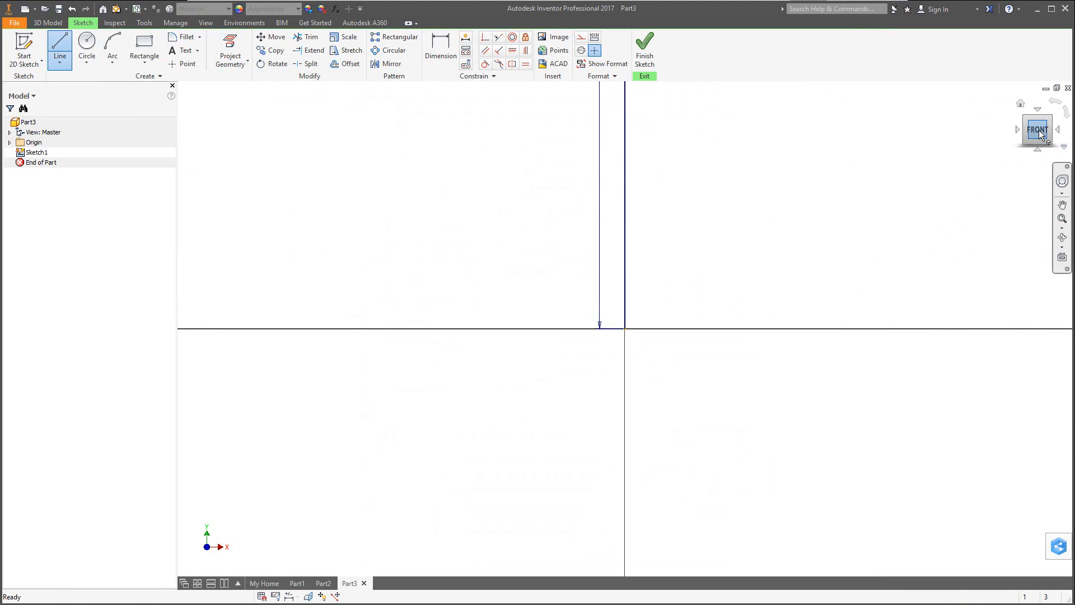
pyautogui.click(1039, 131)
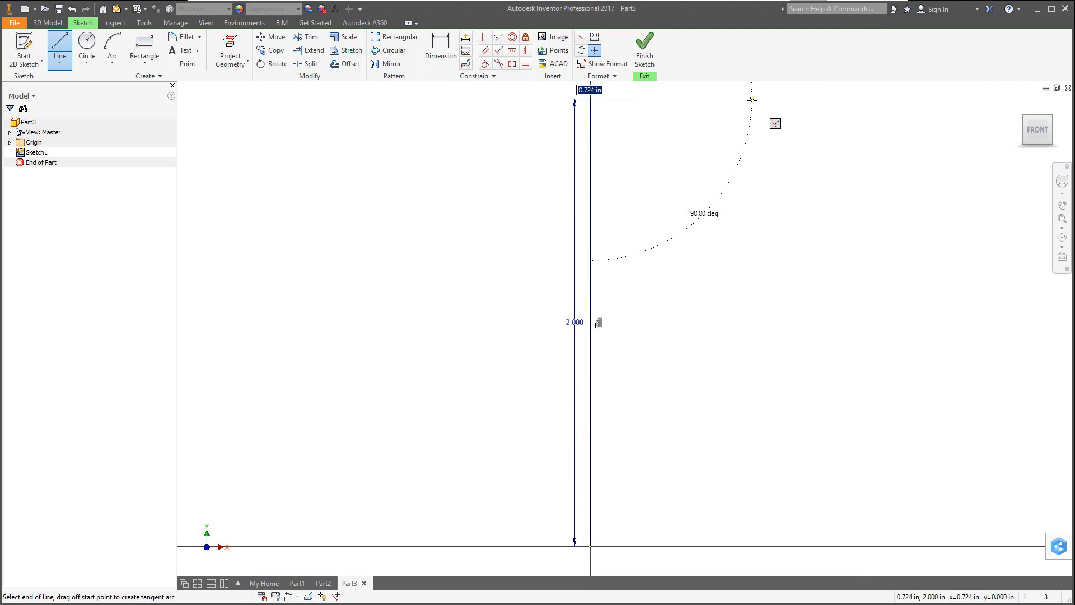
pyautogui.write('1')
pyautogui.press('Return')
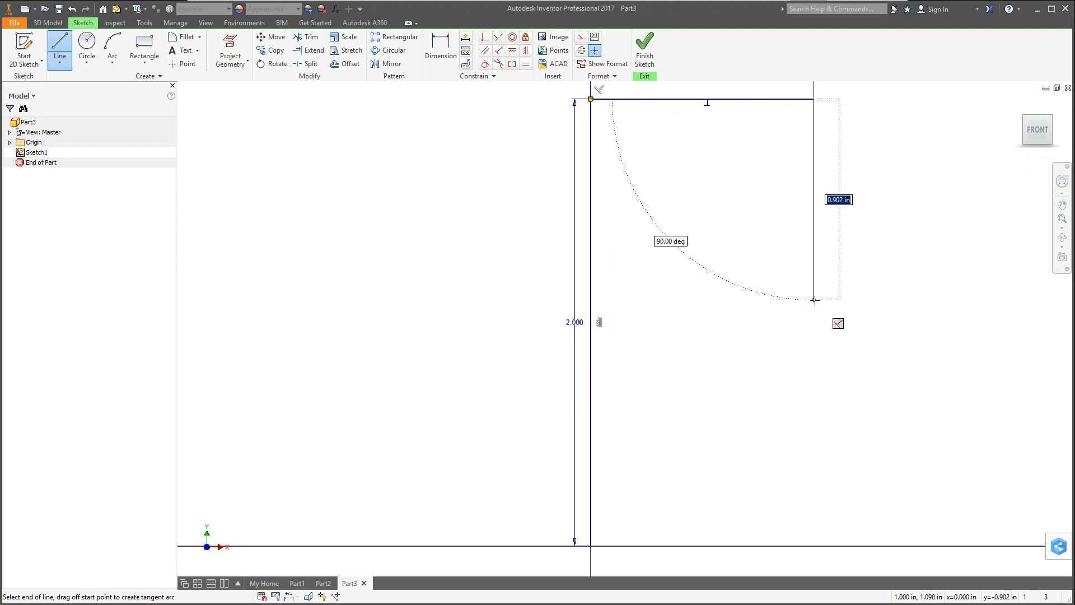
# Continue the profile with a 1 in line down, a .75 in line right, and a line up level with the first top edge.
pyautogui.write('1')
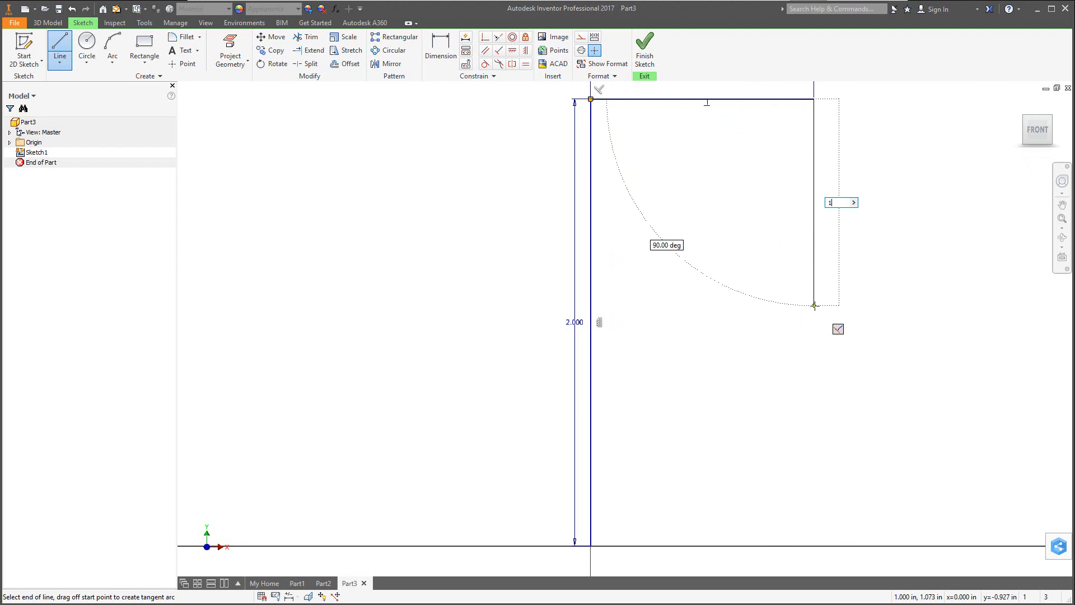
pyautogui.press('Return')
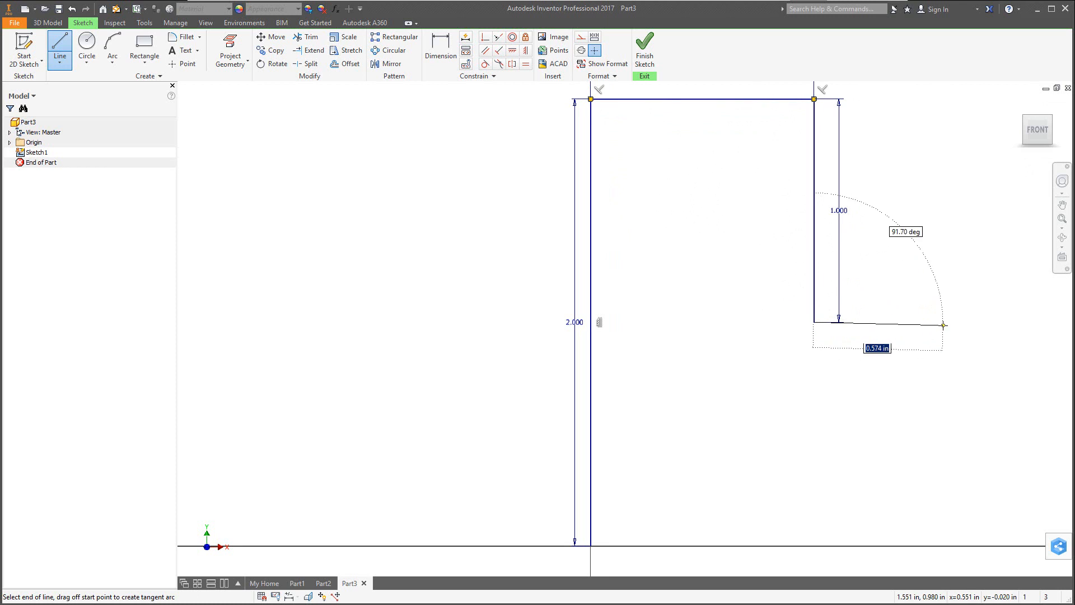
pyautogui.write('.')
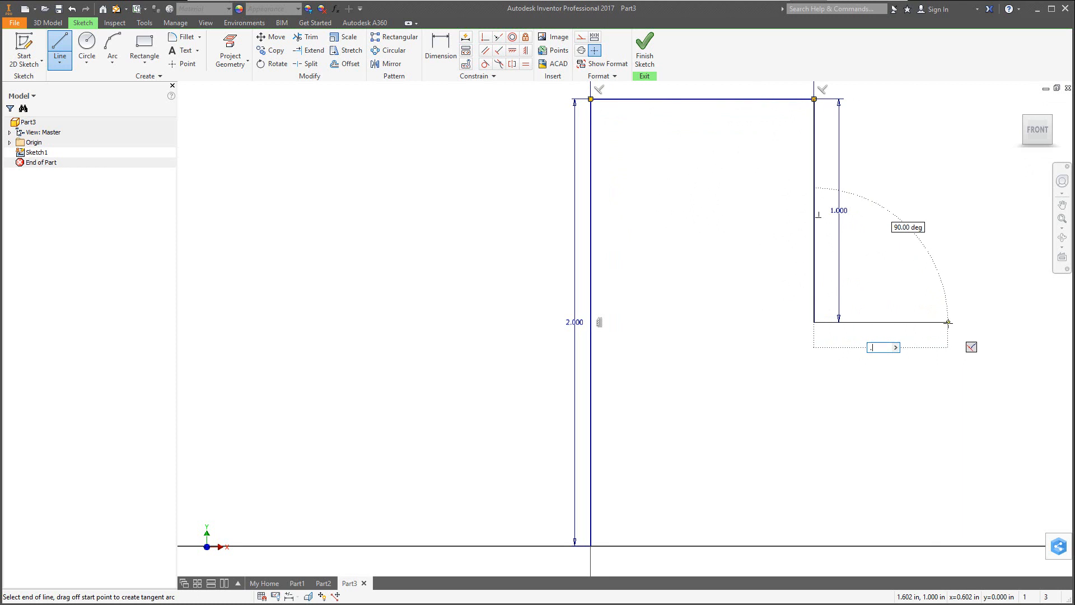
pyautogui.write('75')
pyautogui.press('Return')
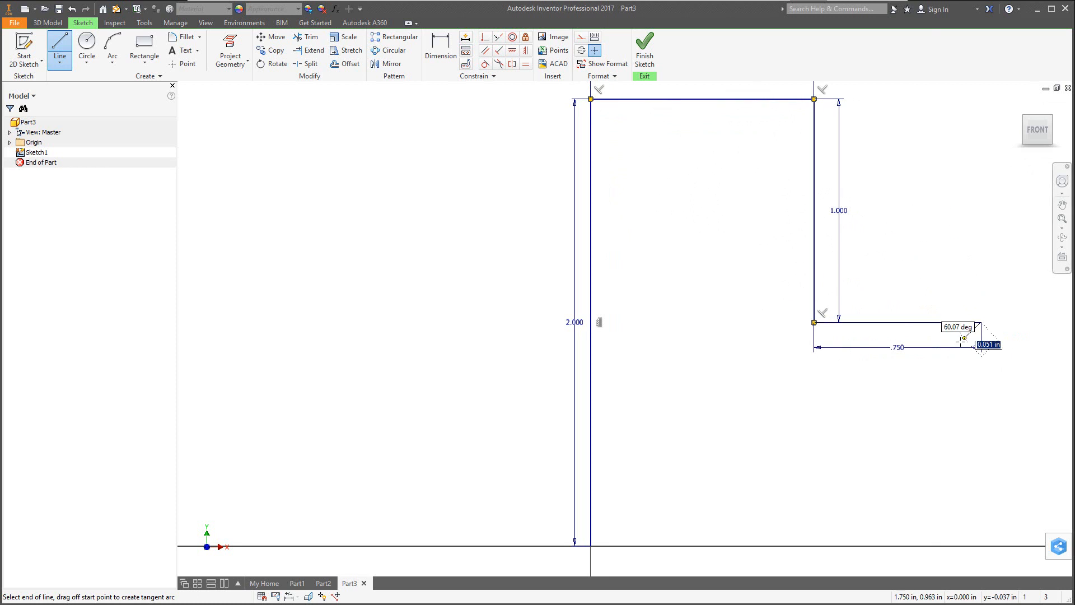
pyautogui.scroll(-5, 954, 342)
pyautogui.scroll(-2, 773, 314)
pyautogui.scroll(8, 887, 306)
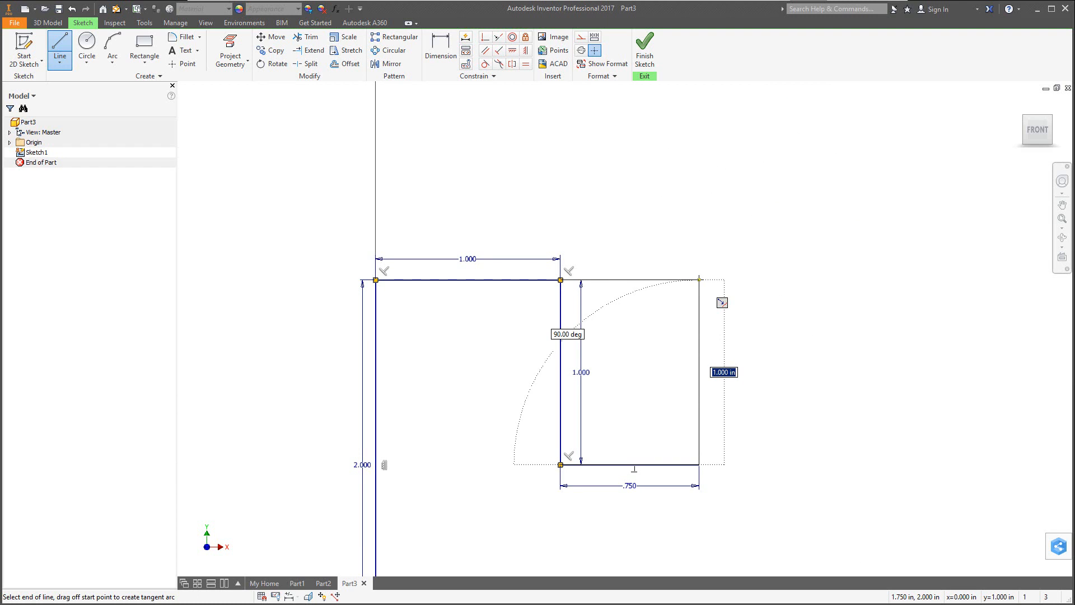
pyautogui.click(699, 279)
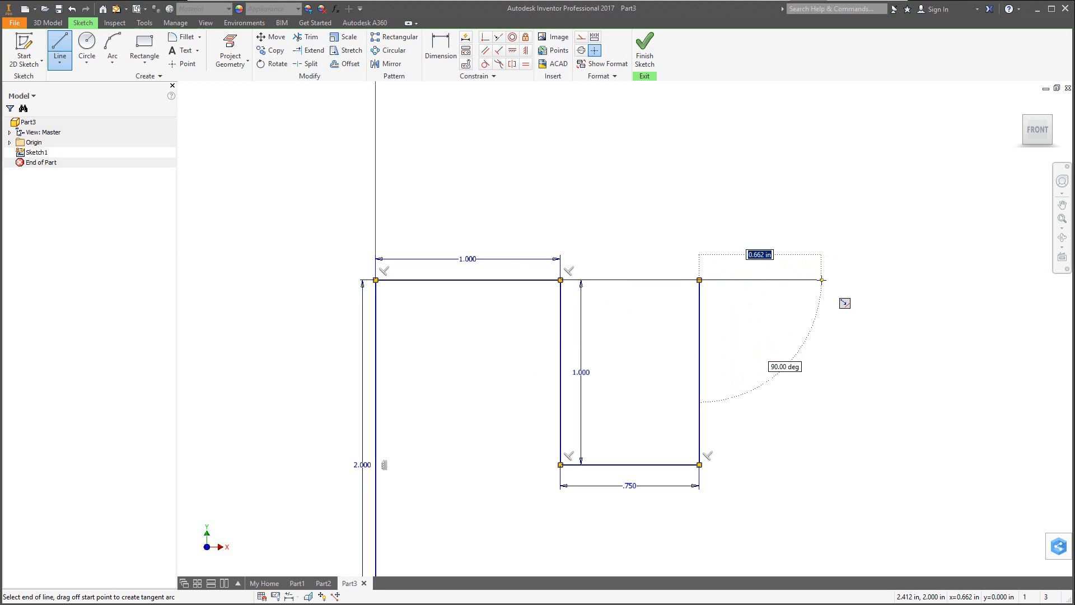
# Continue the profile with a .75 in line right, a line about 1.34 in down, and another .75 in line right.
pyautogui.write('.75')
pyautogui.press('Return')
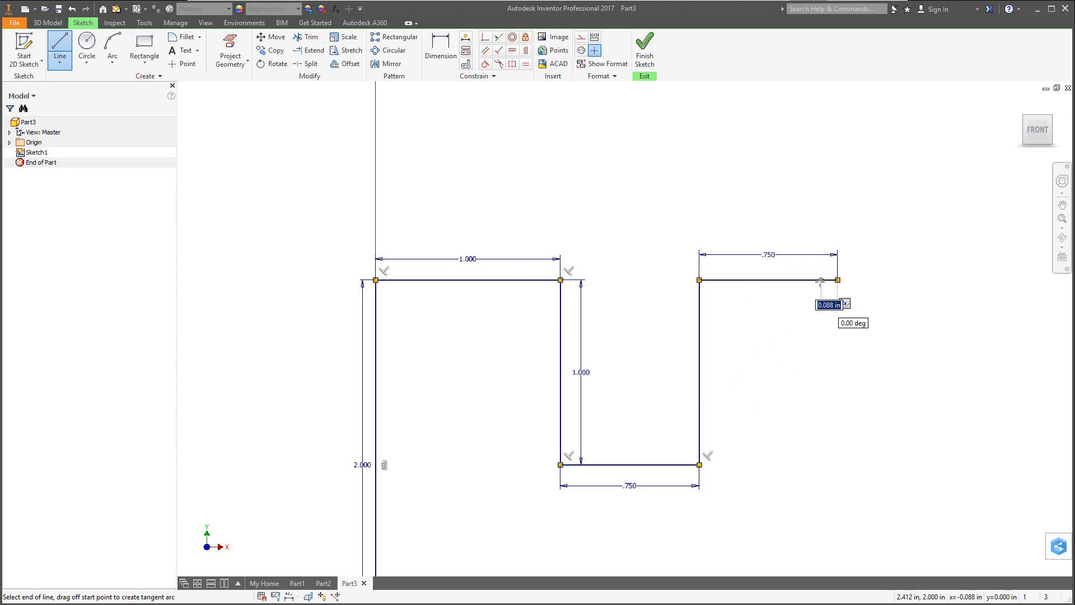
pyautogui.scroll(-3, 840, 502)
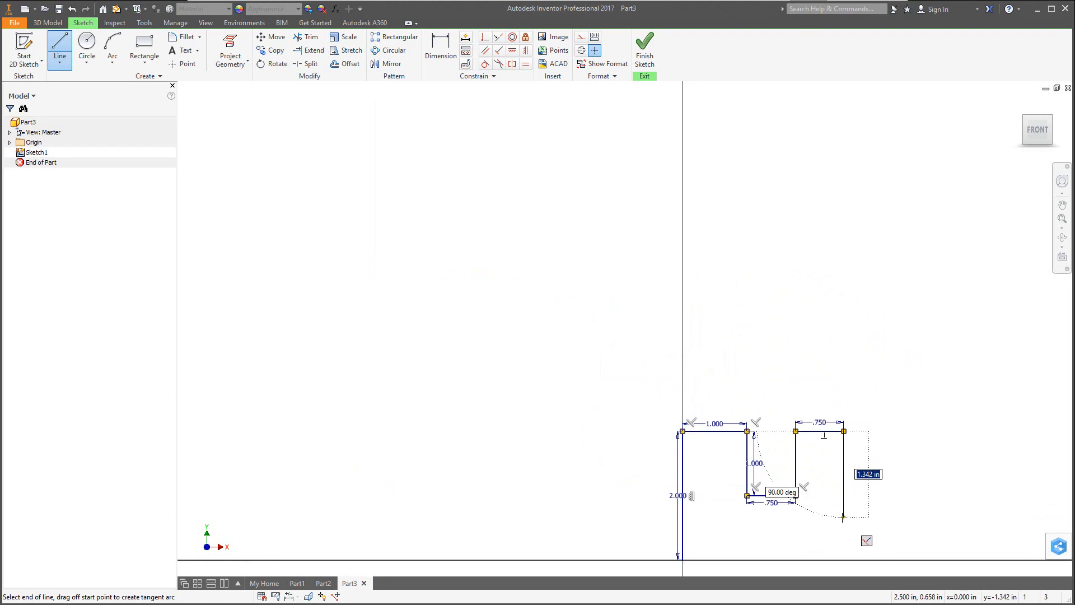
pyautogui.click(844, 516)
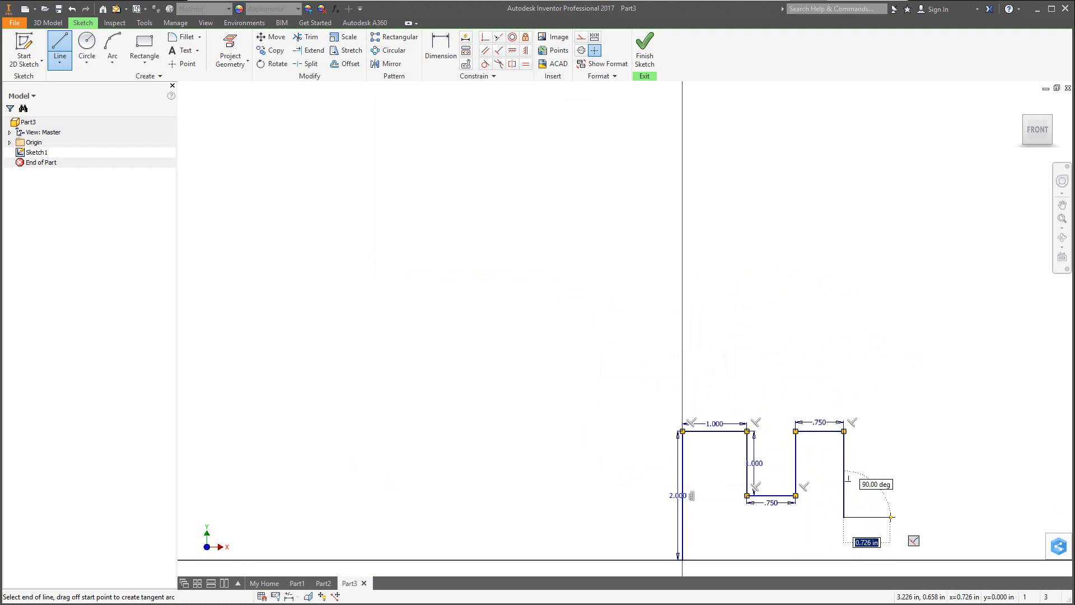
pyautogui.write('.75')
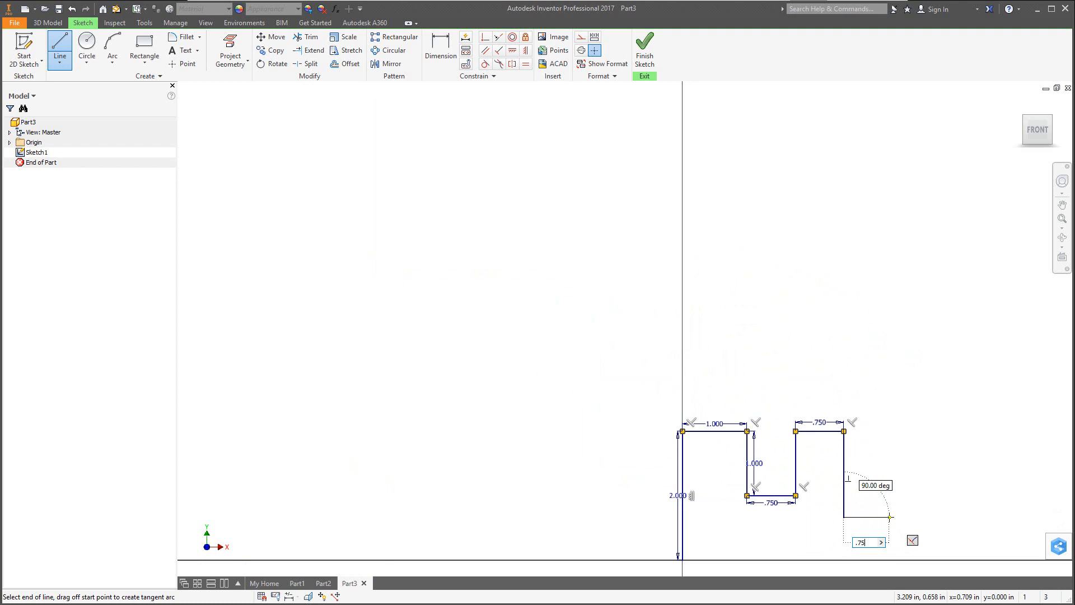
pyautogui.press('Return')
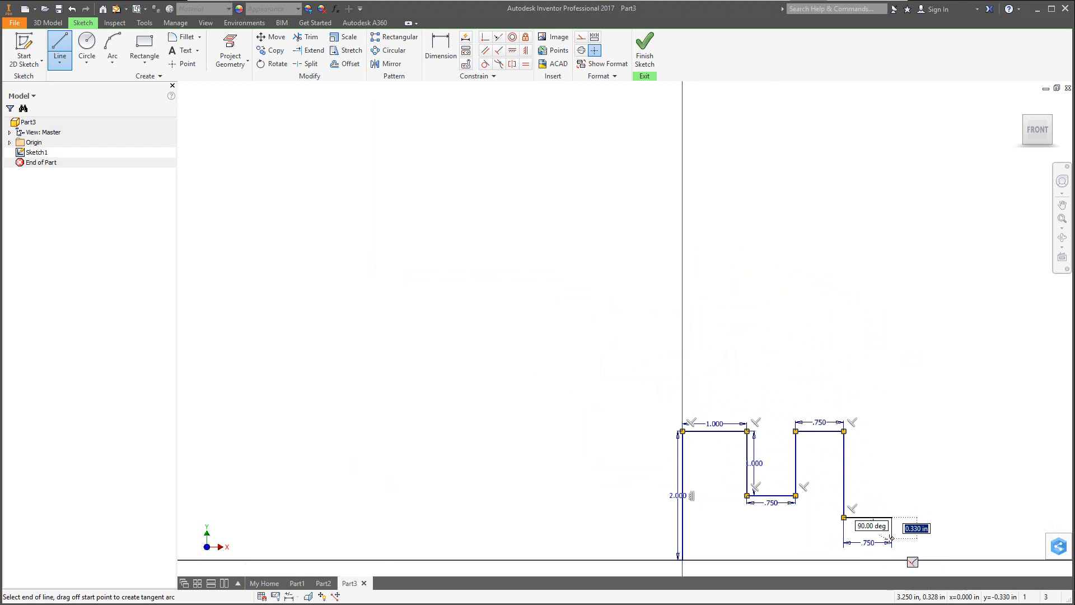
# Close the profile with a vertical line down to the horizontal axis and a bottom line back to the origin.
pyautogui.scroll(-2, 896, 540)
pyautogui.scroll(5, 881, 559)
pyautogui.scroll(-3, 930, 456)
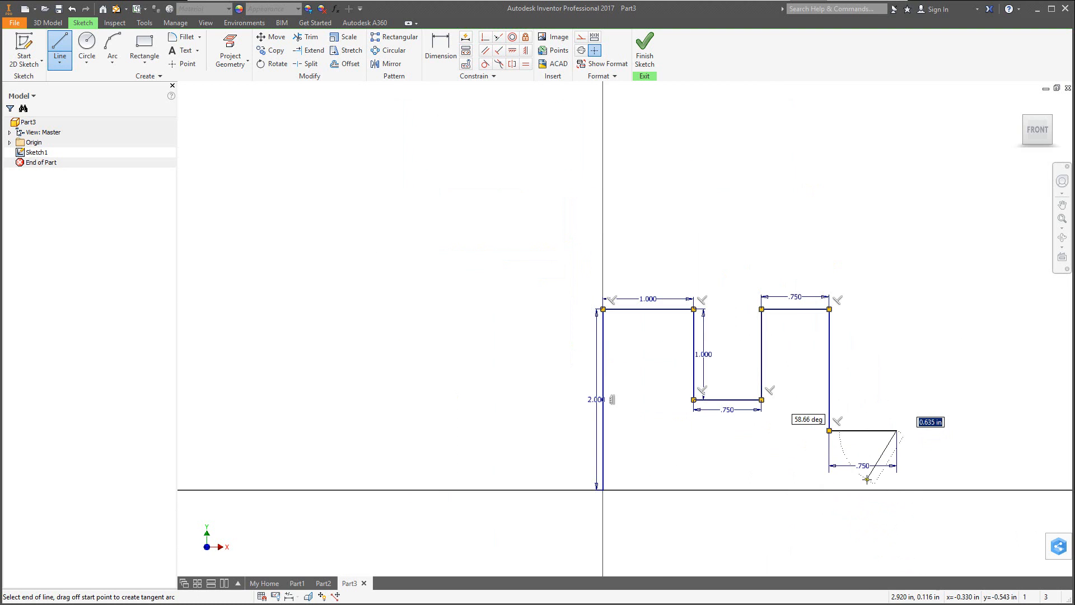
pyautogui.scroll(2, 900, 492)
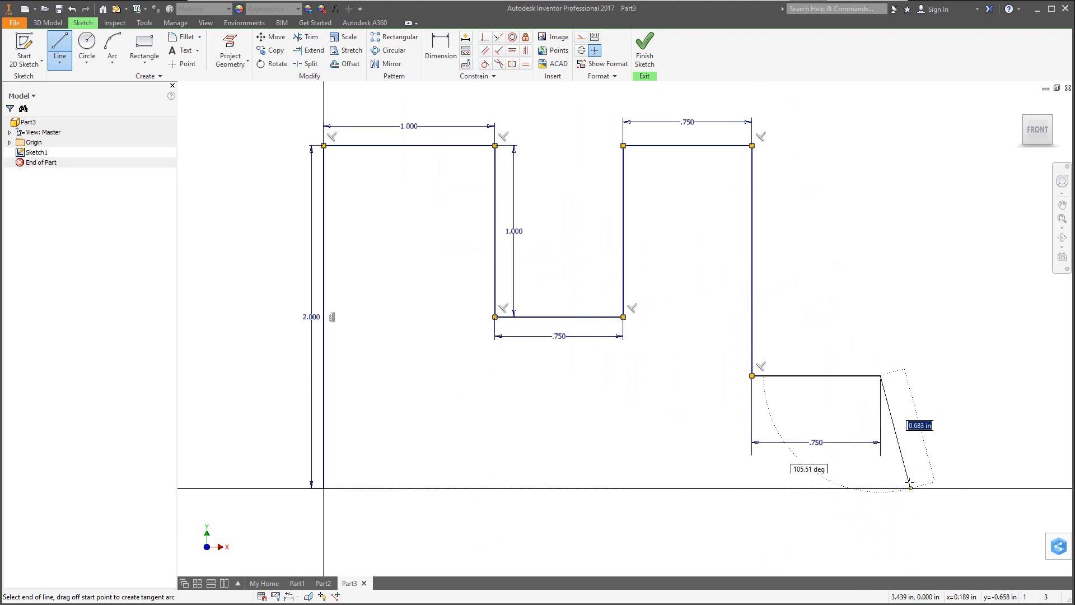
pyautogui.click(1033, 137)
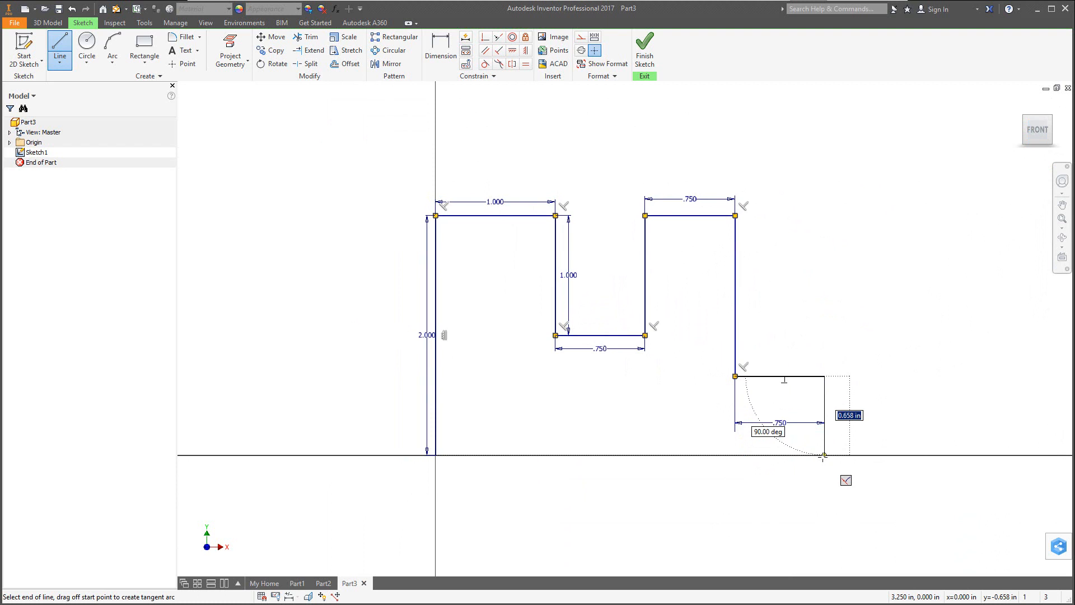
pyautogui.click(823, 455)
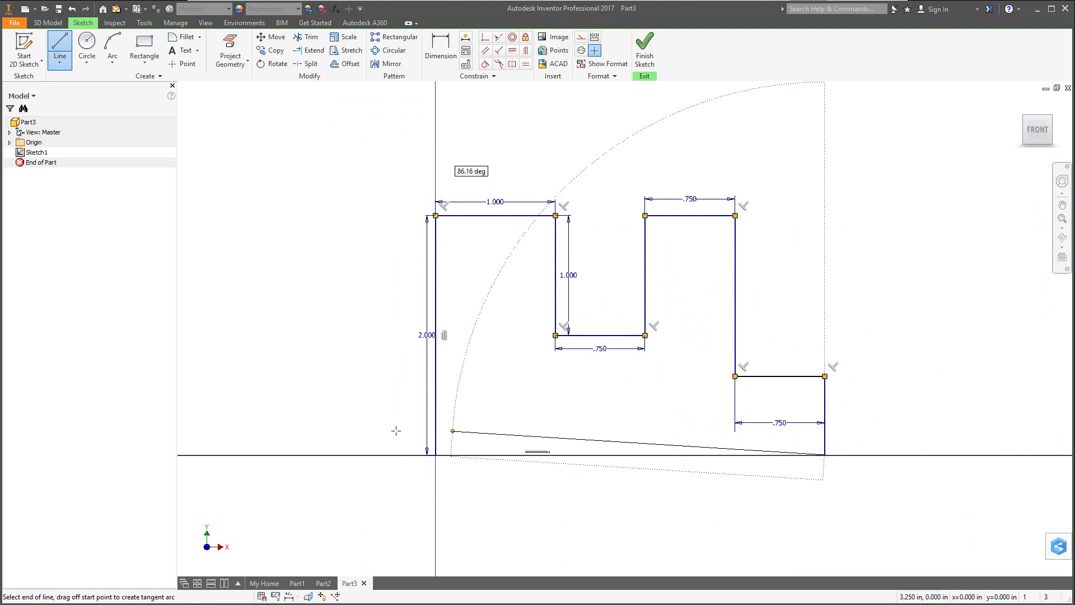
pyautogui.click(436, 455)
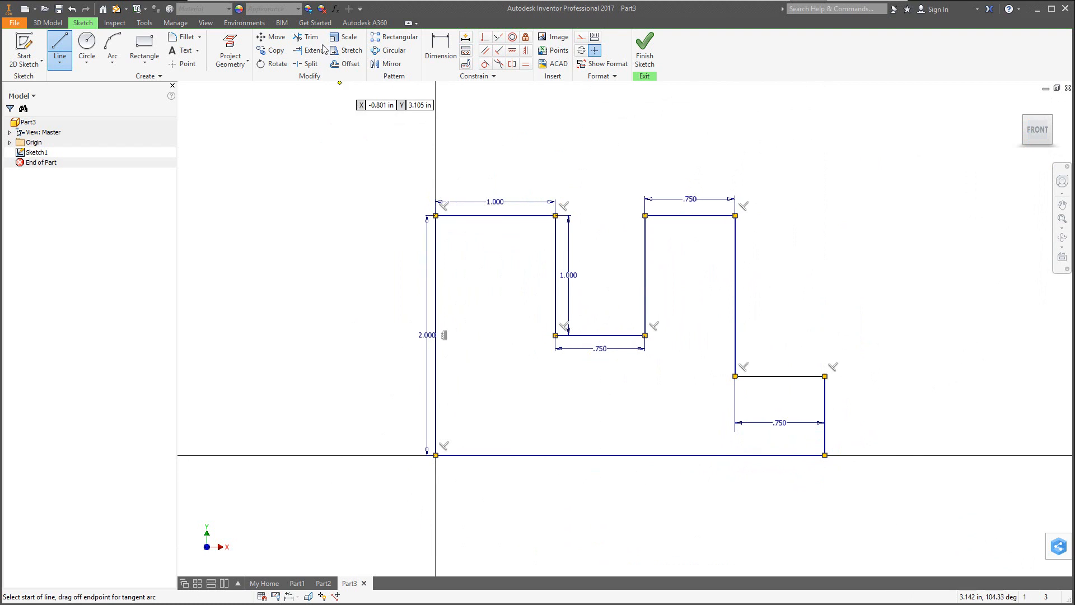
# Dimension the short vertical edge at the profile's right end as .85 in.
pyautogui.click(441, 51)
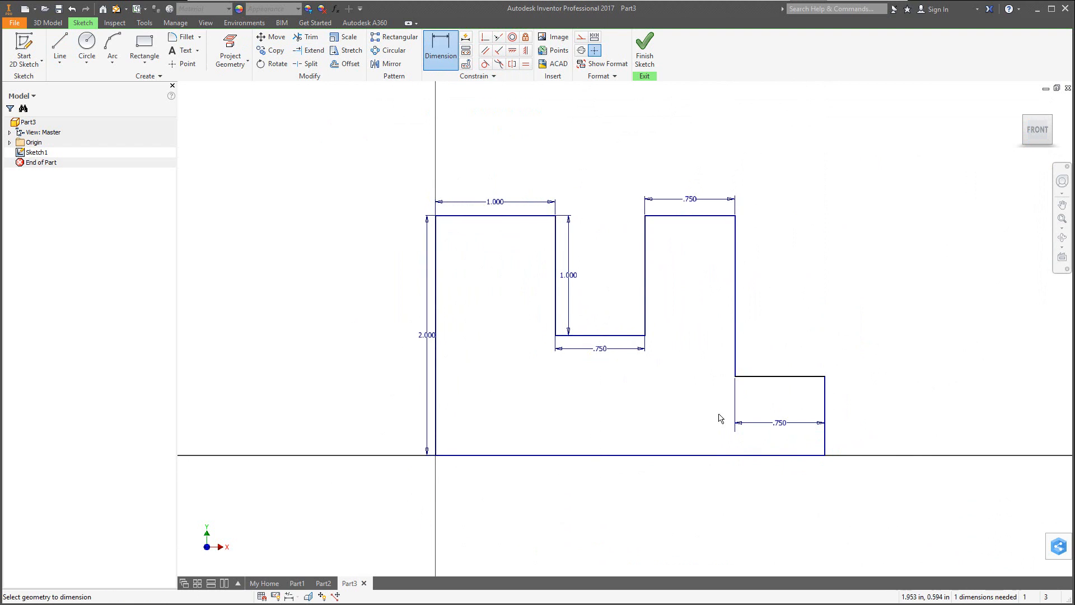
pyautogui.click(827, 403)
pyautogui.click(871, 412)
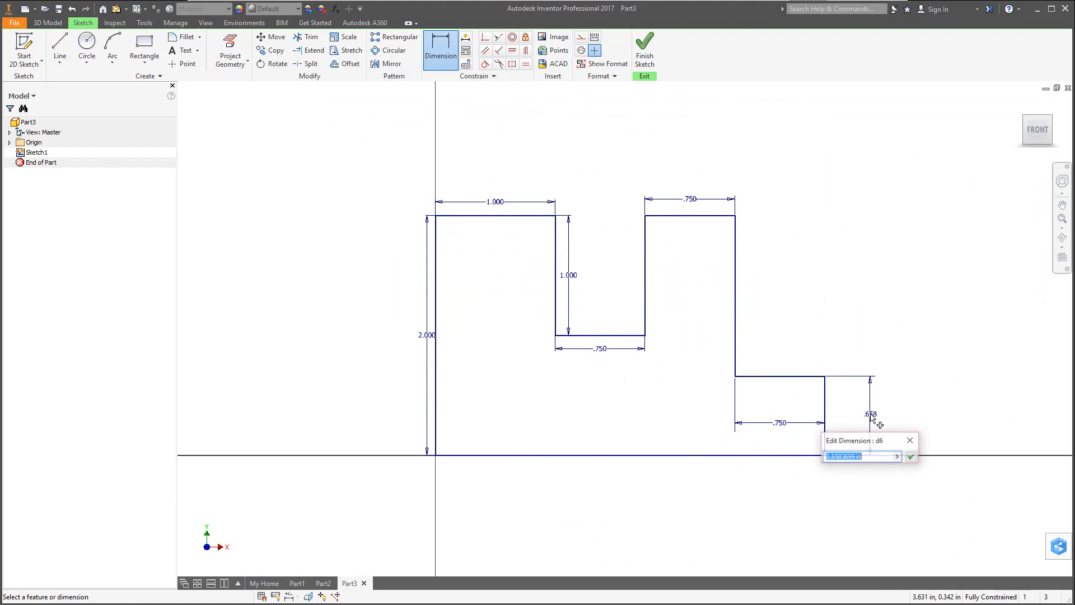
pyautogui.write('.85')
pyautogui.press('Return')
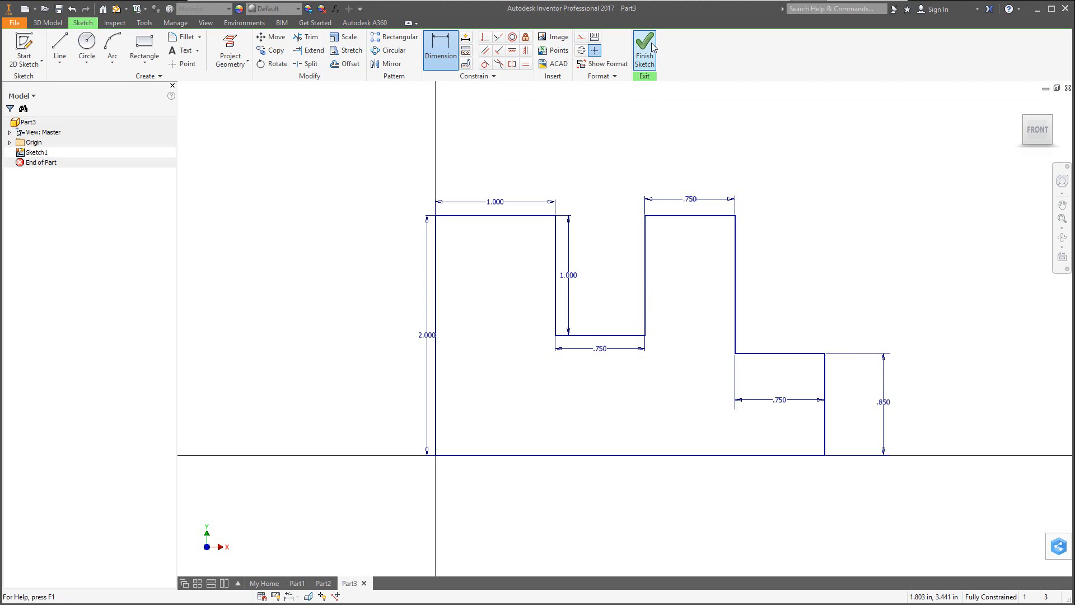
# Extrude the closed profile .5 in into a solid body.
pyautogui.click(47, 25)
pyautogui.click(59, 49)
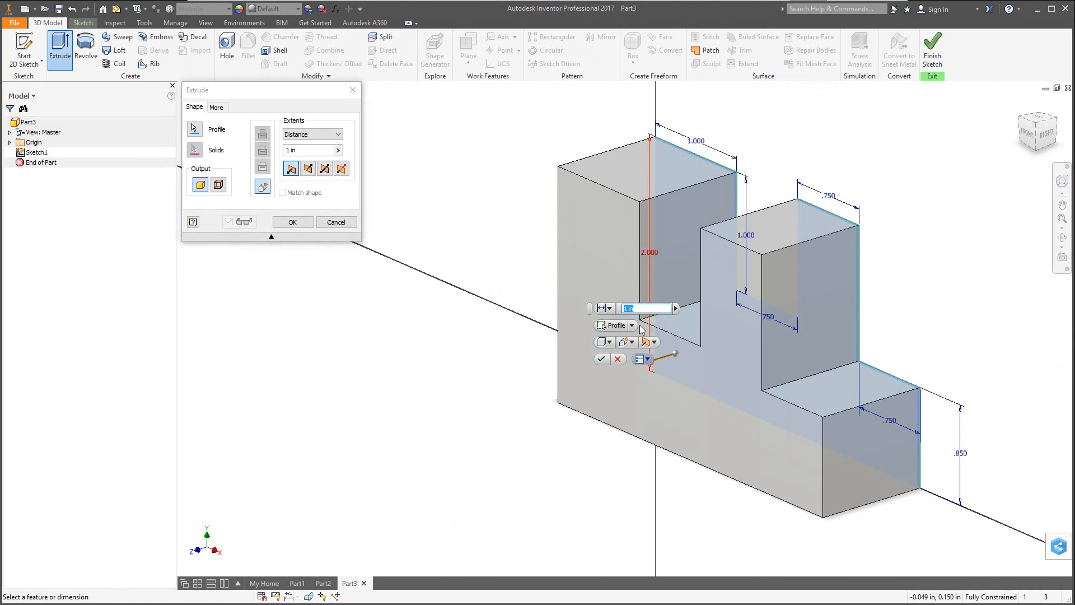
pyautogui.press('Return')
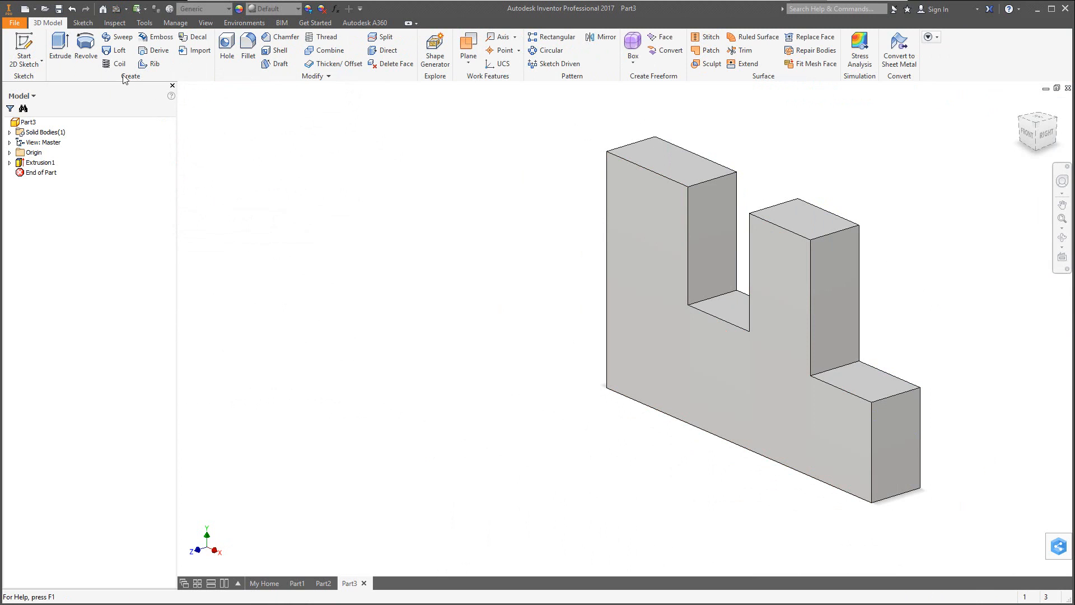
# Create a new part from the Standard (in).ipt template and start a 2D sketch on the XZ plane.
pyautogui.click(25, 9)
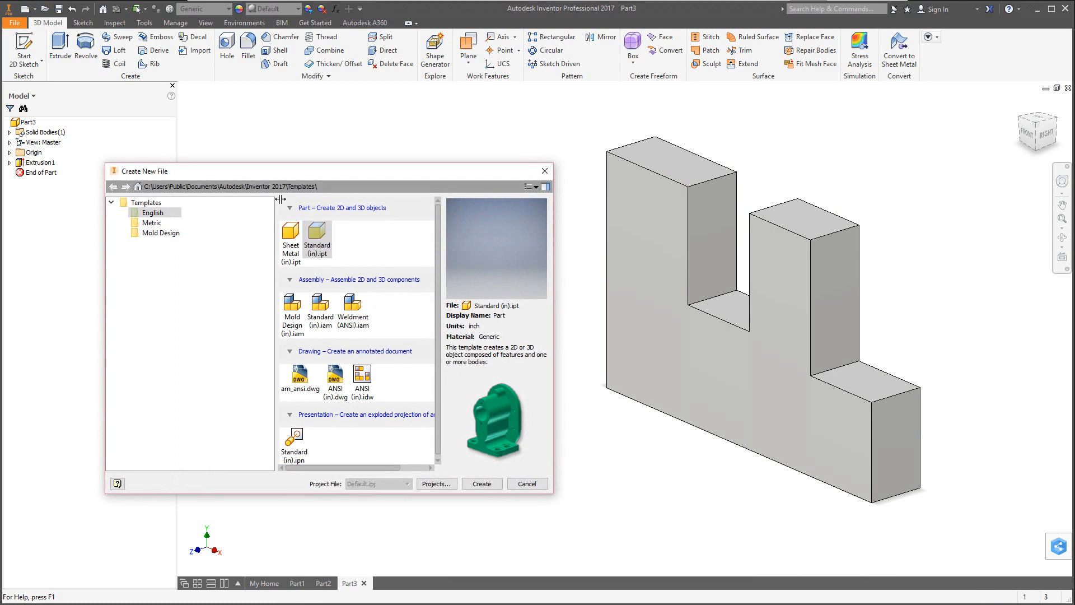
pyautogui.doubleClick(322, 245)
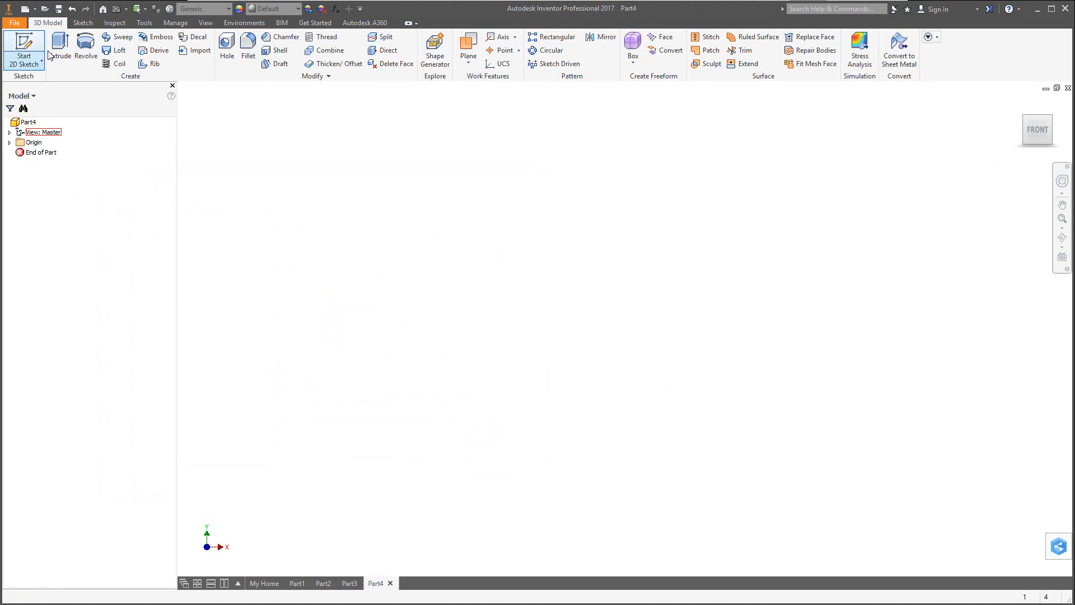
pyautogui.click(24, 47)
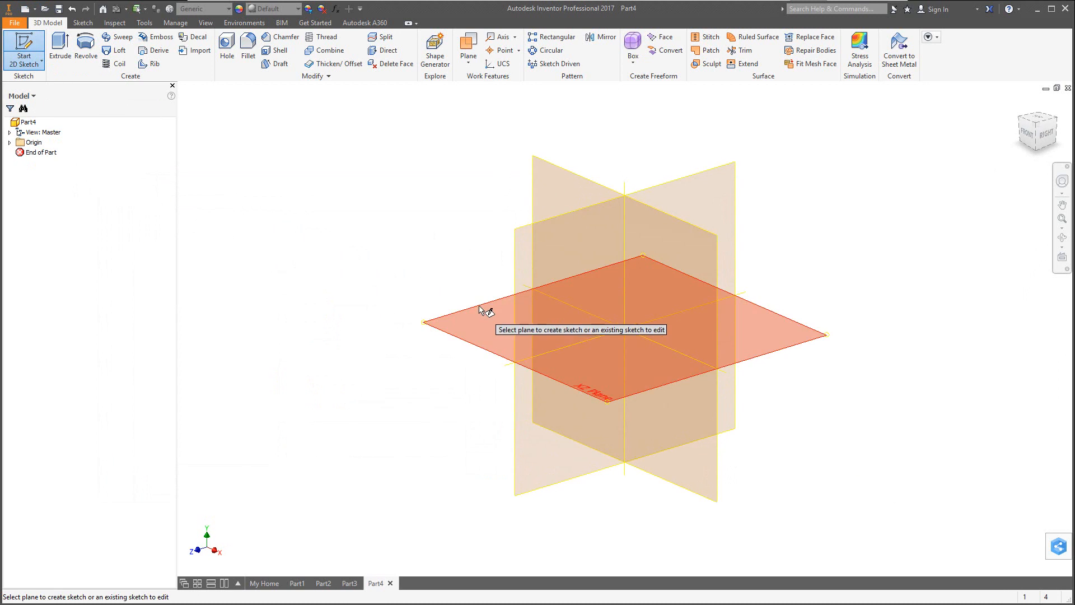
pyautogui.click(473, 344)
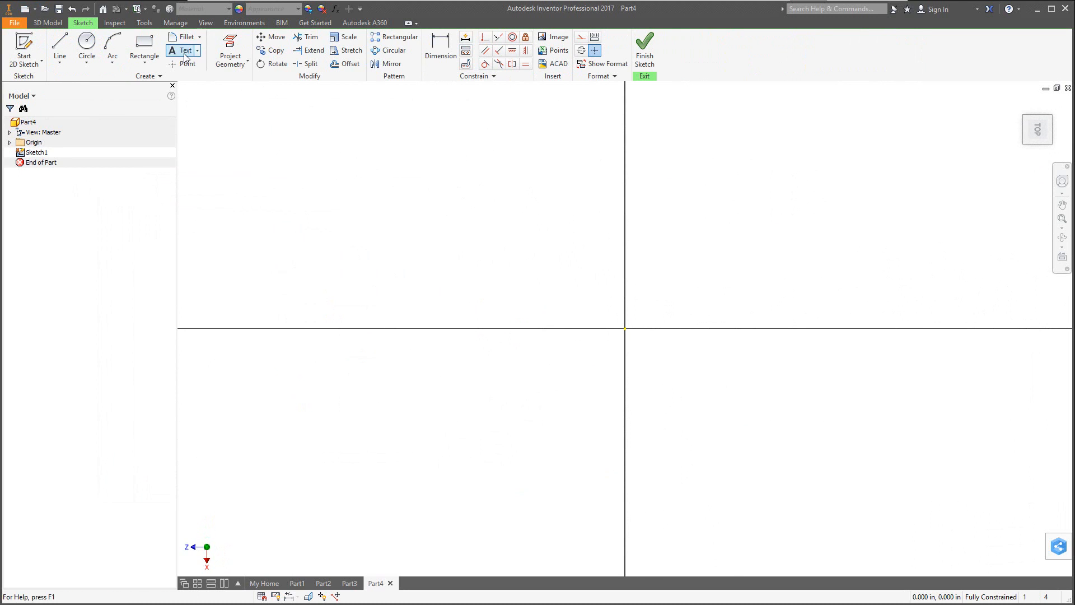
# Draw a two-point center rectangle on the origin, 3 in high and 5 in wide.
pyautogui.click(151, 63)
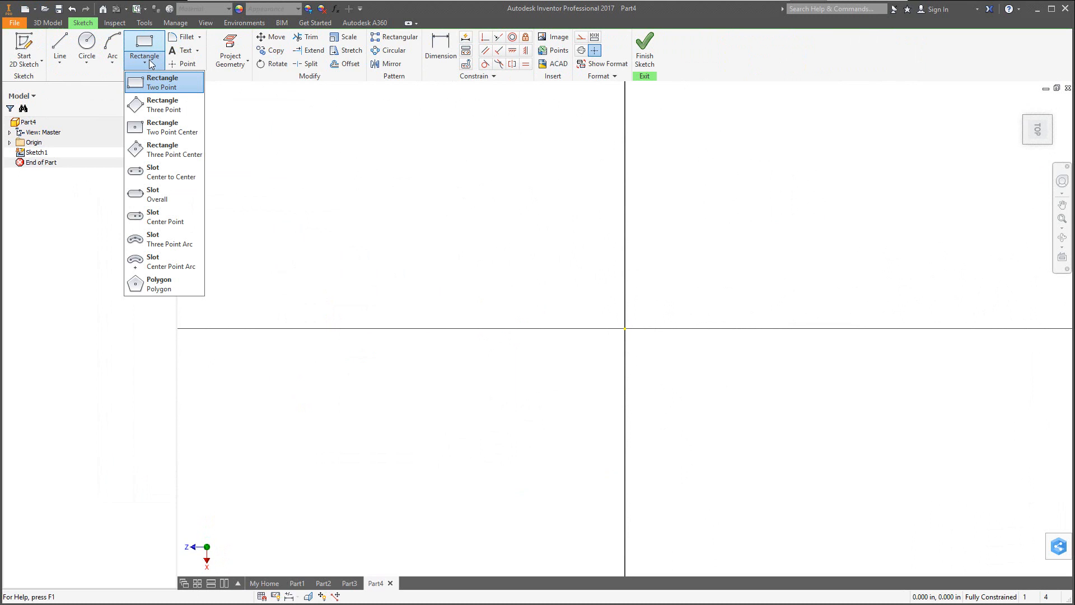
pyautogui.click(152, 130)
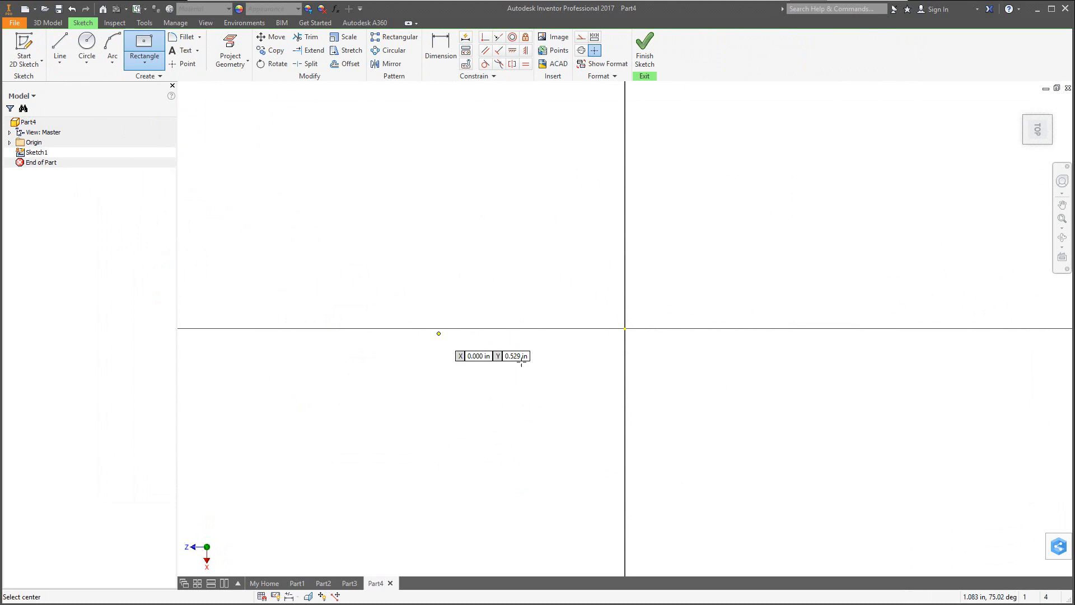
pyautogui.click(625, 328)
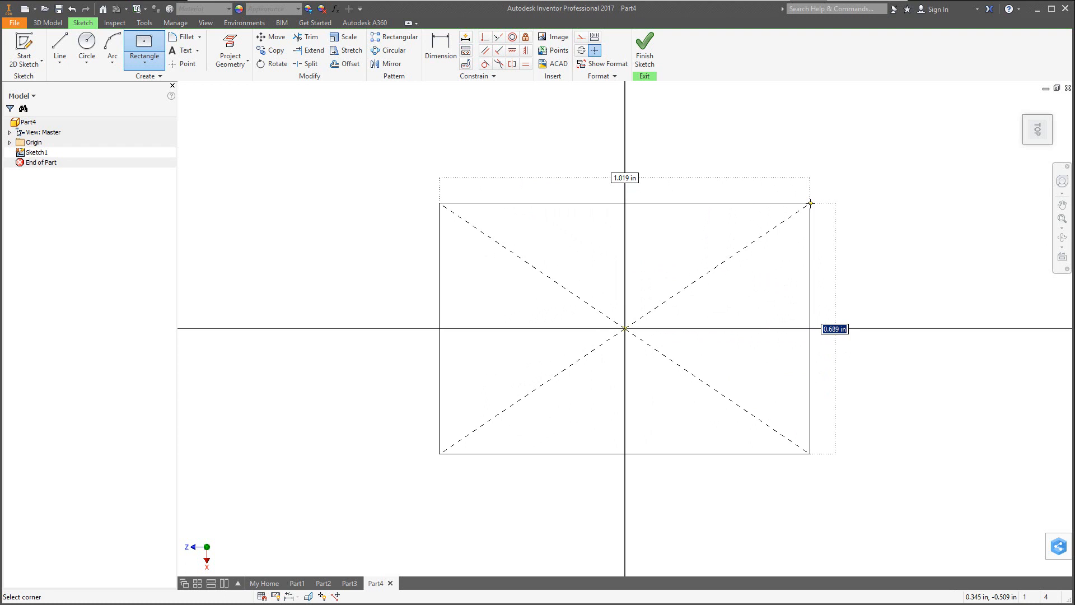
pyautogui.write('3')
pyautogui.press('Tab')
pyautogui.write('5')
pyautogui.press('Return')
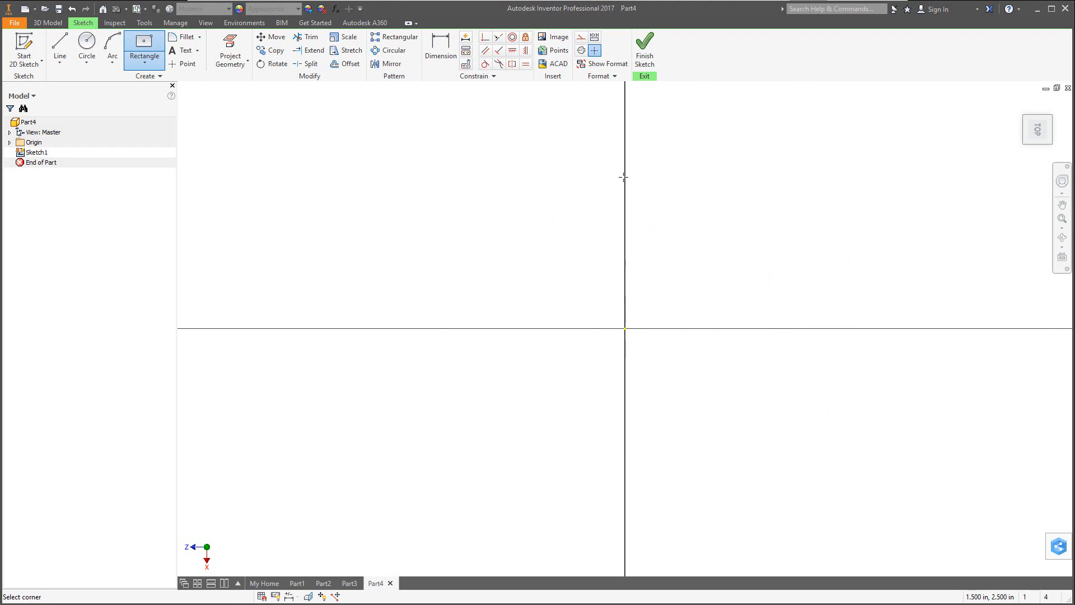
pyautogui.click(1044, 129)
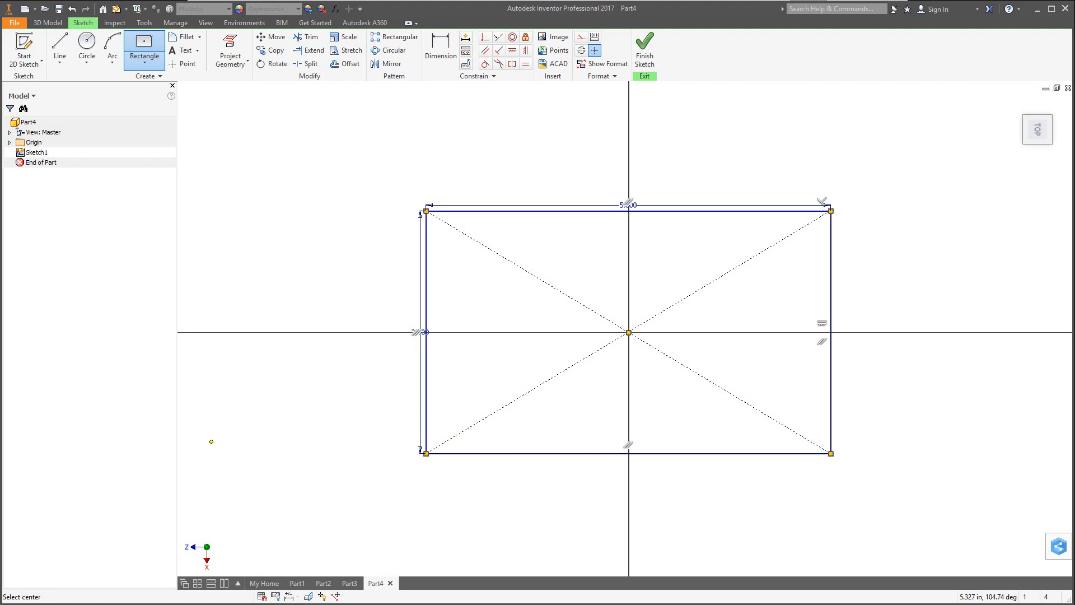
# Check the LAB 1B drawing in the browser, return to Inventor and draw a .5 in diameter circle near the rectangle's upper-left corner.
pyautogui.hotkey('alt', 'Tab')
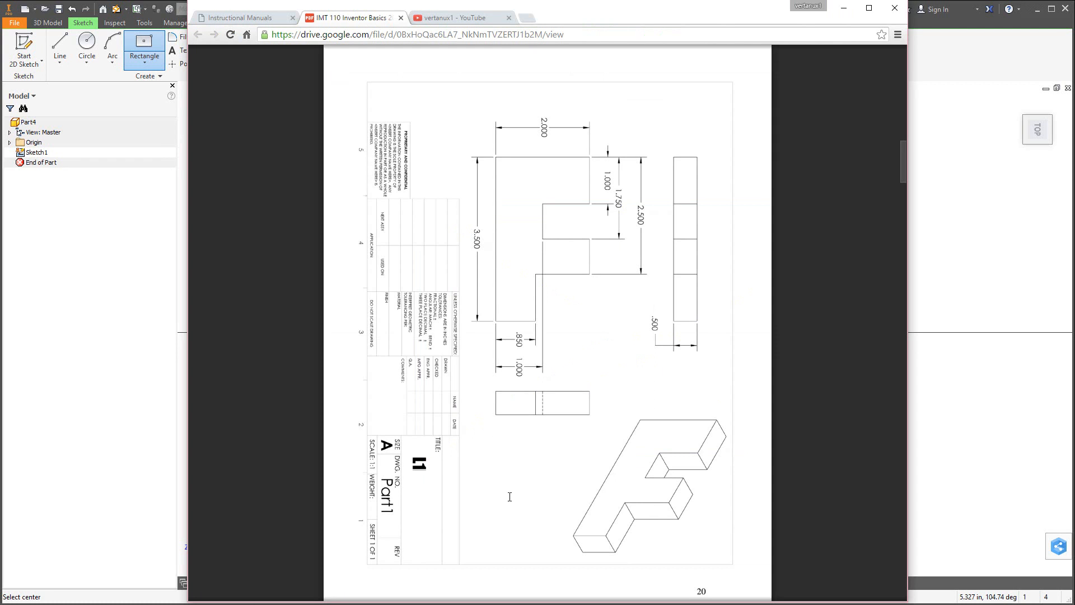
pyautogui.scroll(-10, 510, 497)
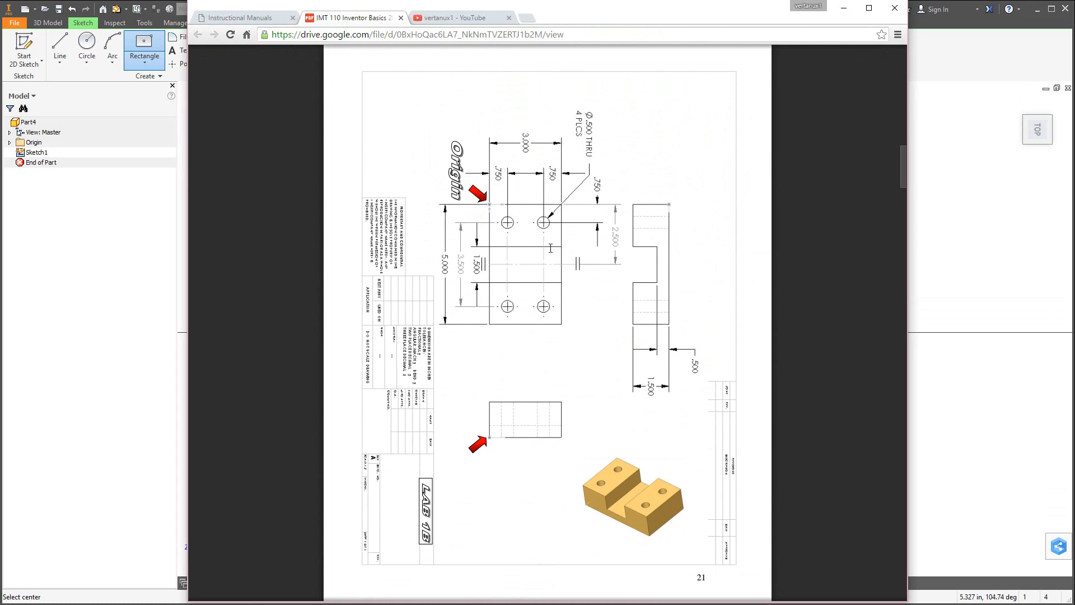
pyautogui.click(133, 321)
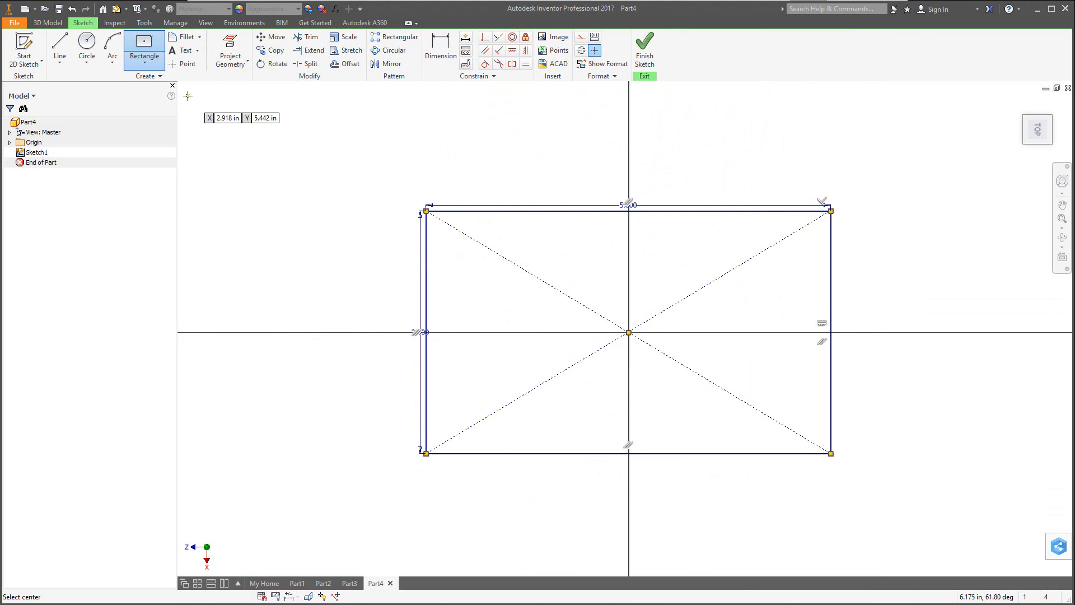
pyautogui.click(89, 45)
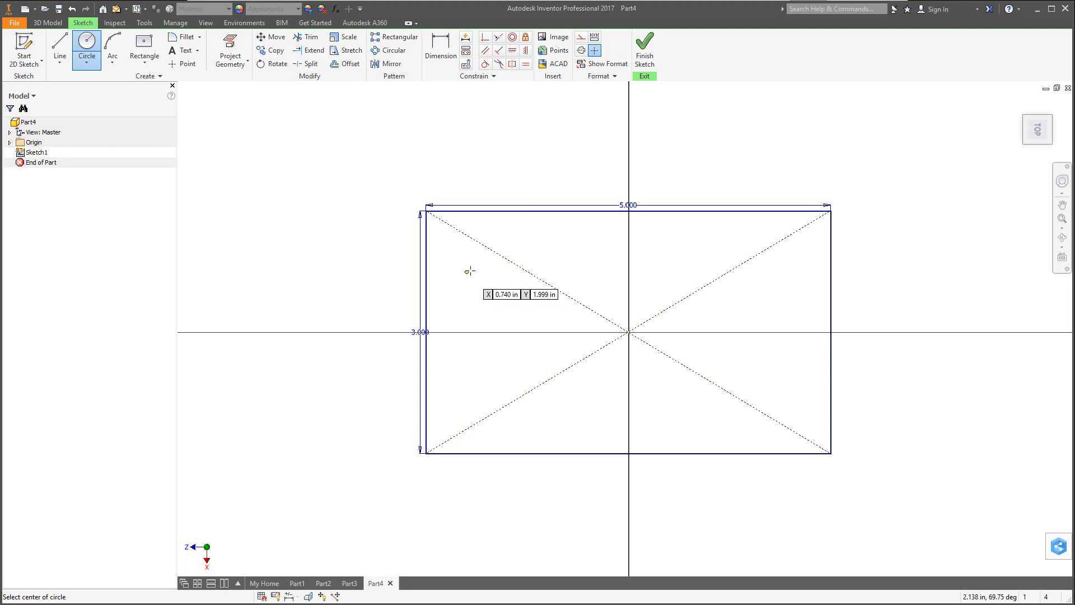
pyautogui.click(468, 273)
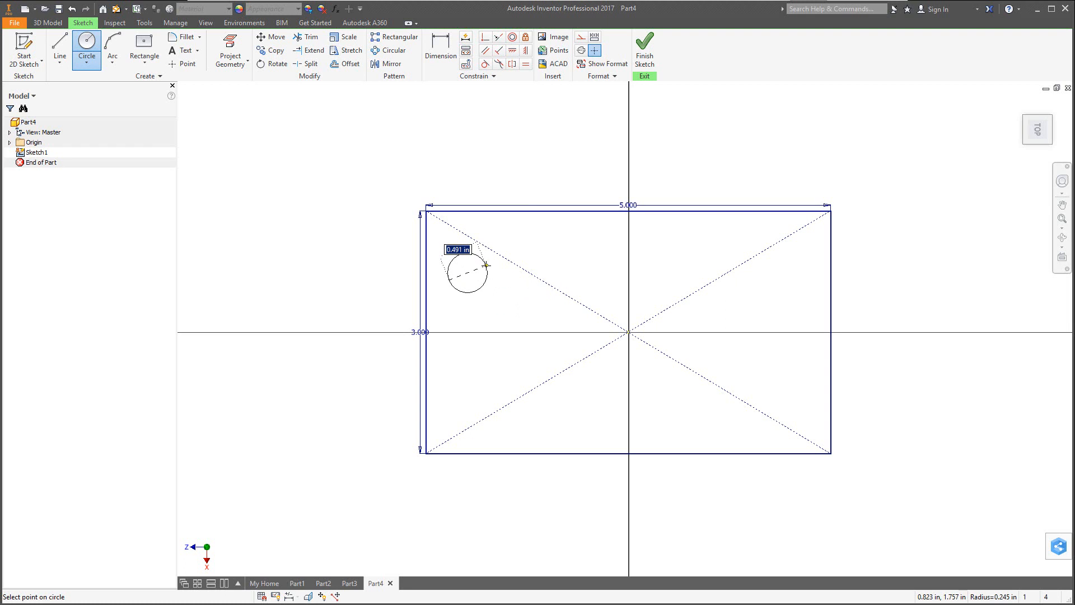
pyautogui.write('.5')
pyautogui.press('Return')
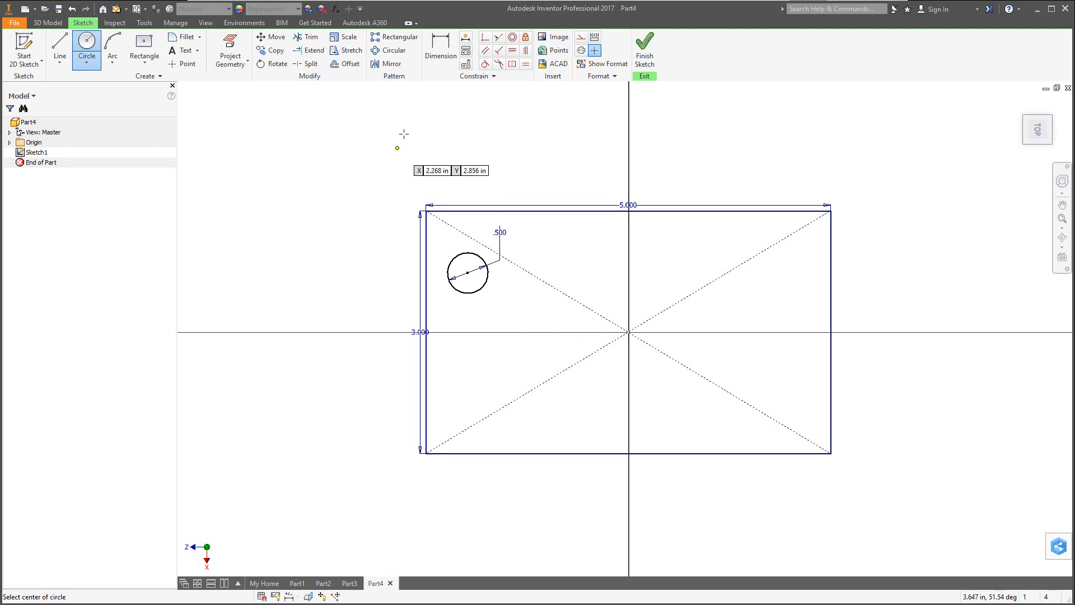
# Dimension the circle's center .75 in from the rectangle's top edge.
pyautogui.click(442, 47)
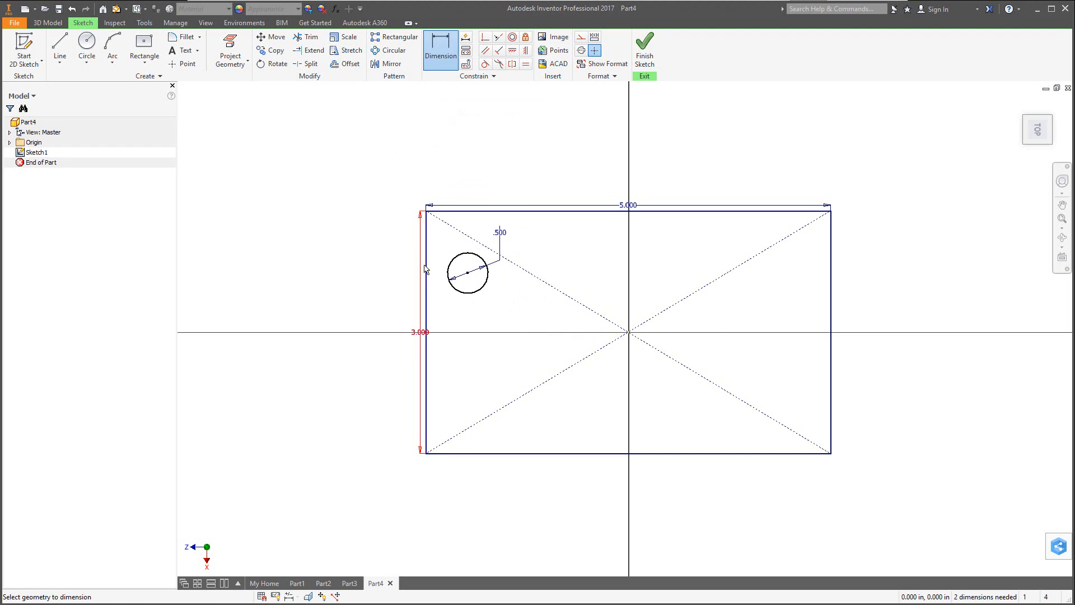
pyautogui.click(459, 289)
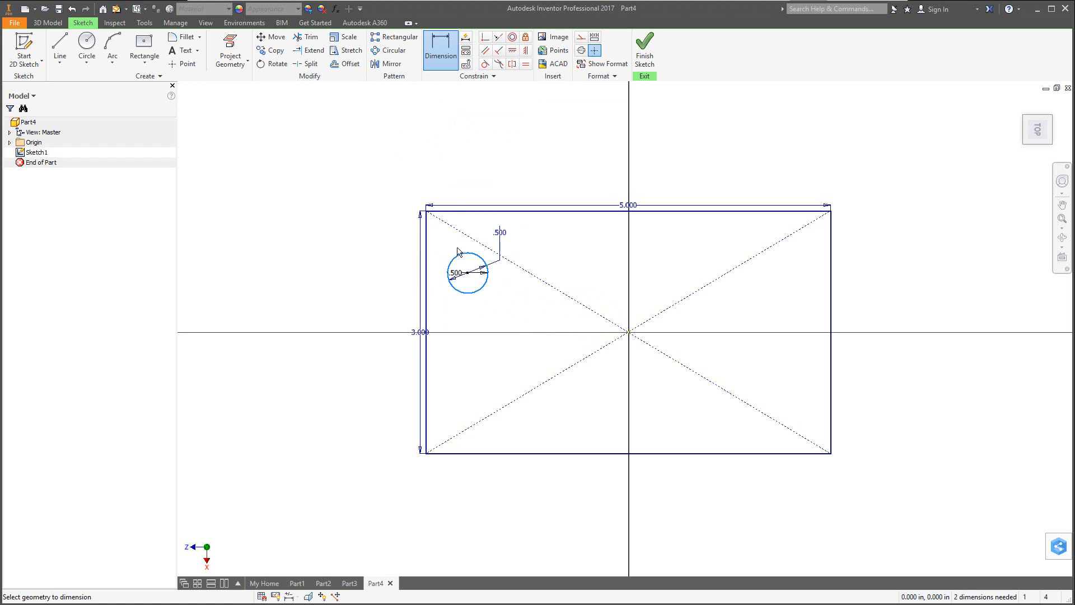
pyautogui.click(461, 213)
pyautogui.click(379, 240)
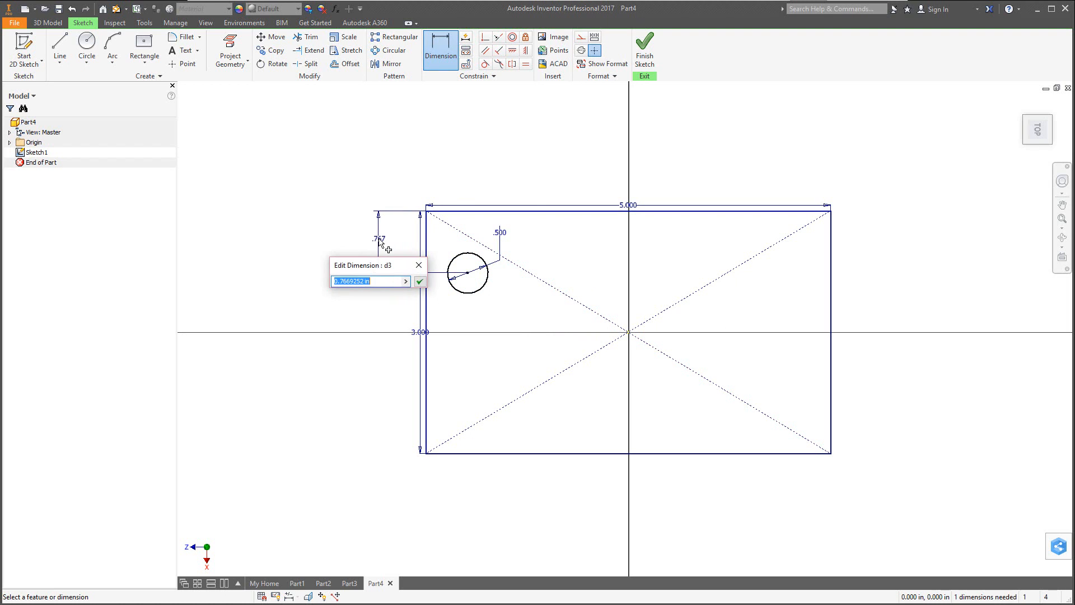
pyautogui.write('.75')
pyautogui.press('Return')
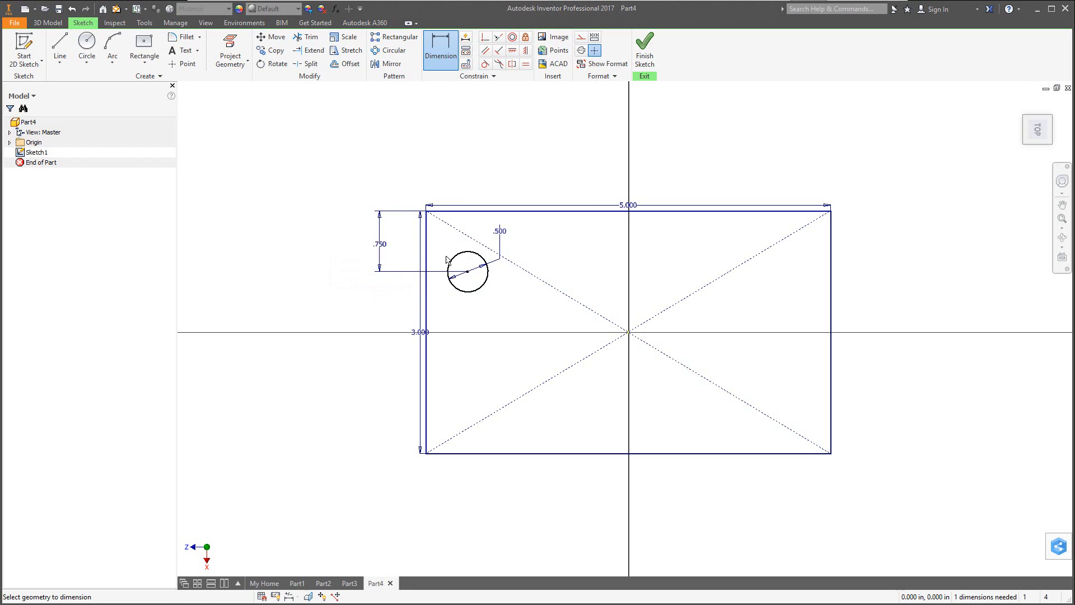
# Dimension the circle's center .75 in from the rectangle's left edge.
pyautogui.click(472, 297)
pyautogui.click(427, 250)
pyautogui.click(451, 179)
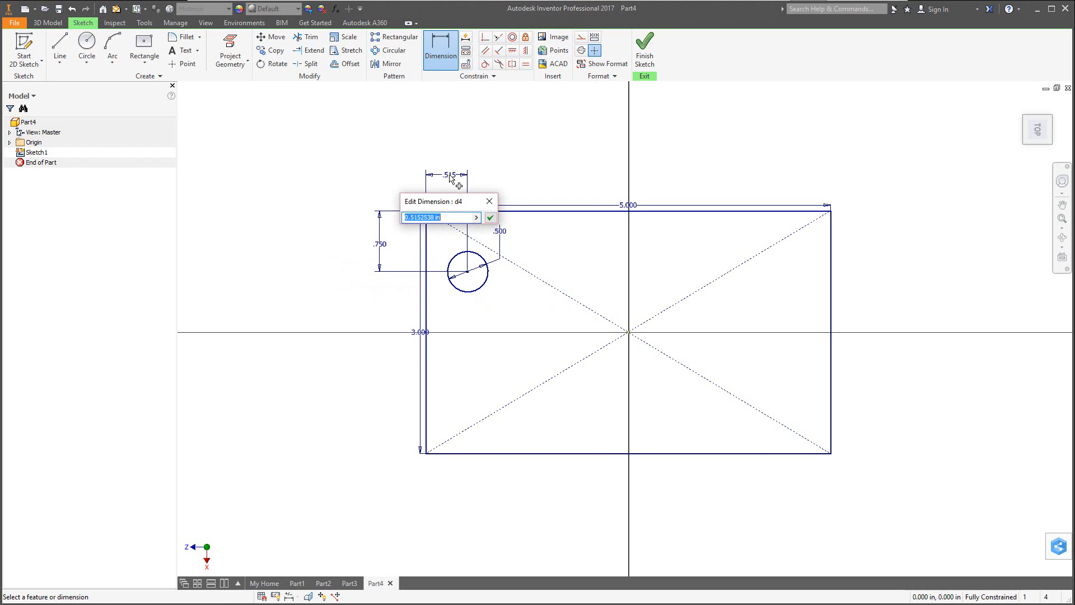
pyautogui.write('.75')
pyautogui.press('Return')
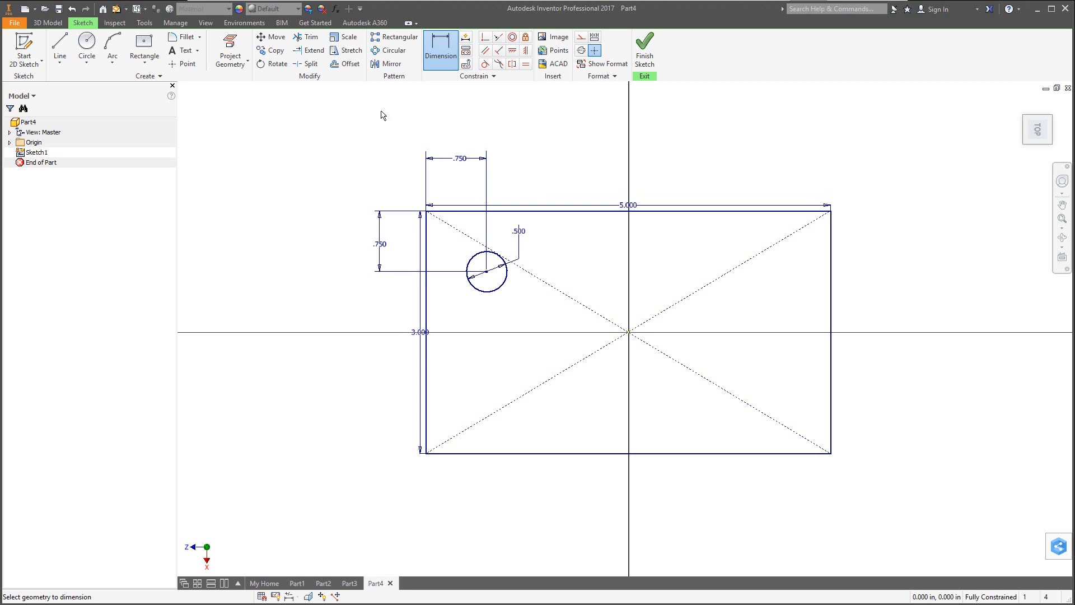
# Draw two centerlines meeting at the origin, a vertical one about 1.33 in long and a horizontal one toward the rectangle's left edge.
pyautogui.click(60, 46)
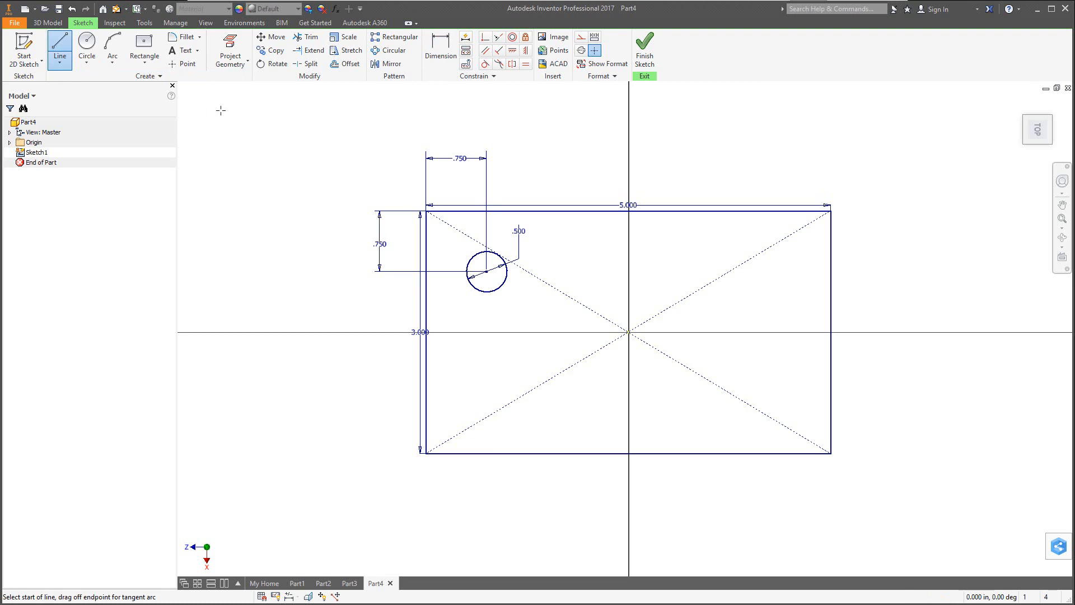
pyautogui.click(583, 51)
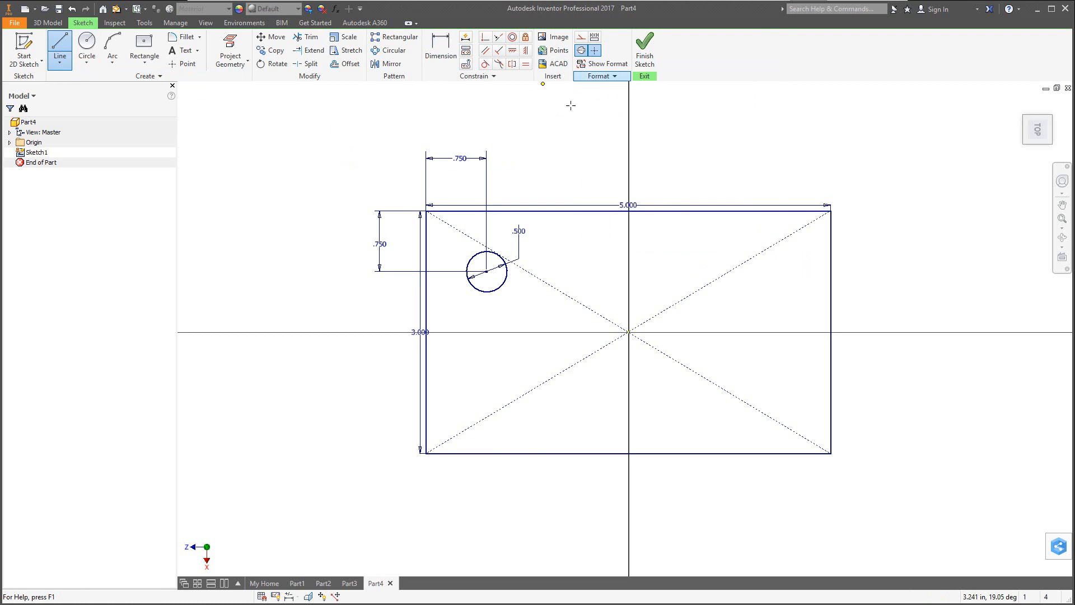
pyautogui.click(628, 224)
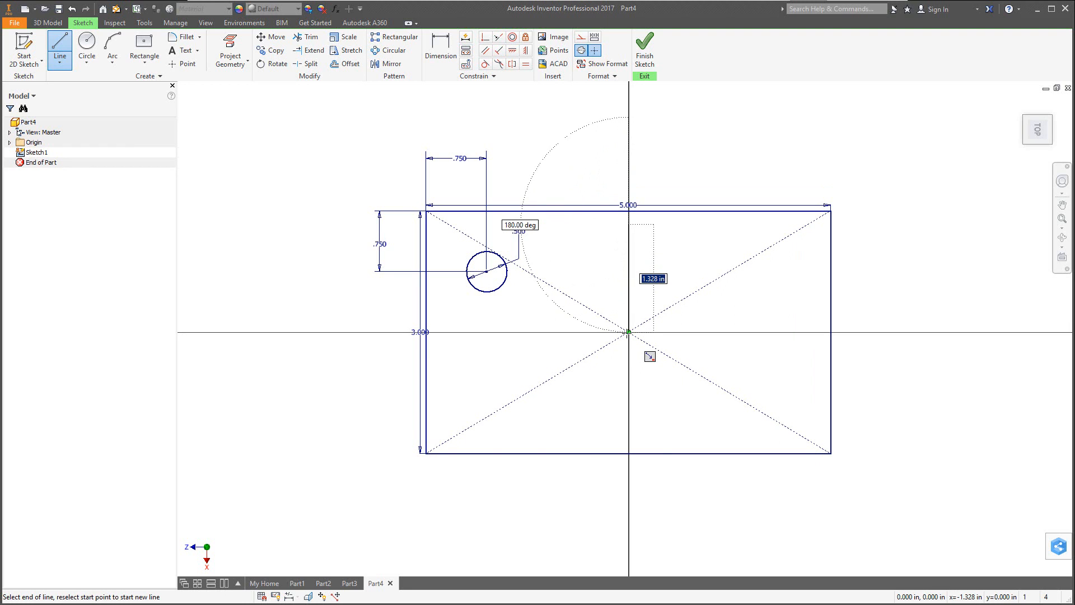
pyautogui.click(628, 333)
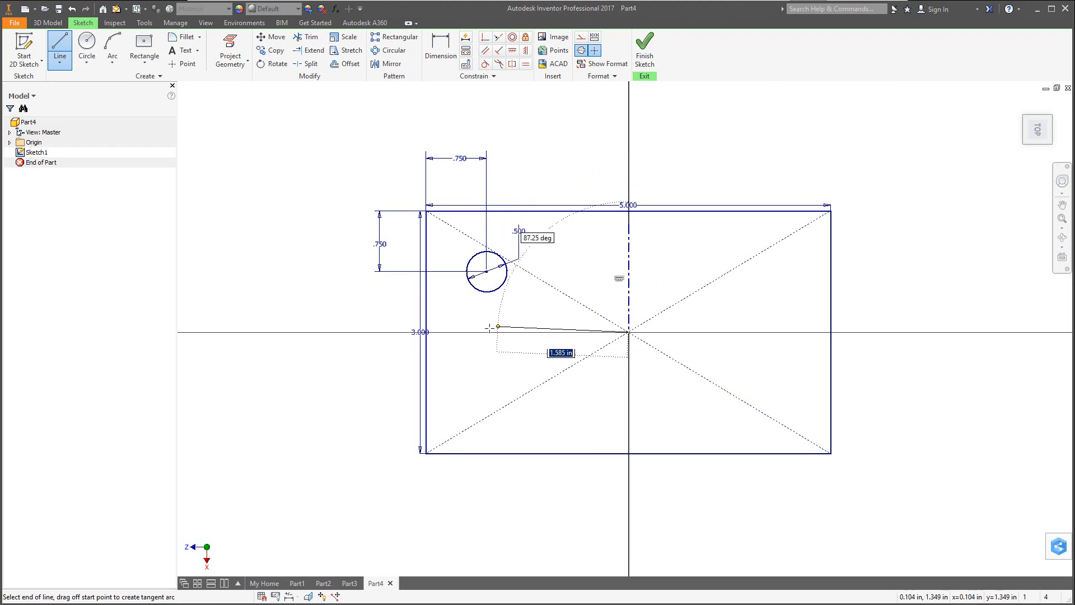
pyautogui.click(449, 332)
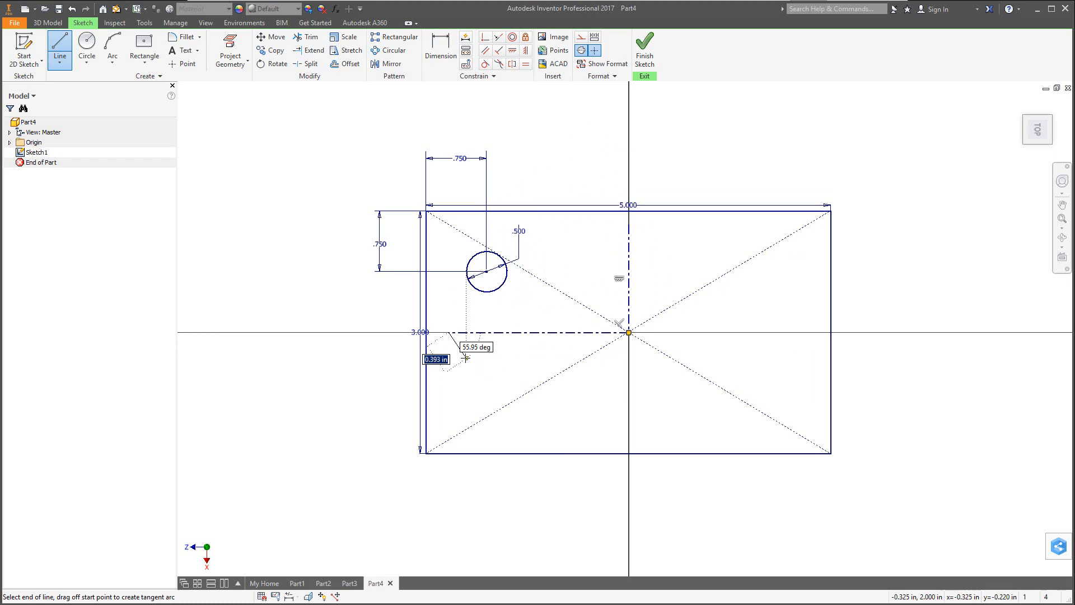
pyautogui.press('Escape')
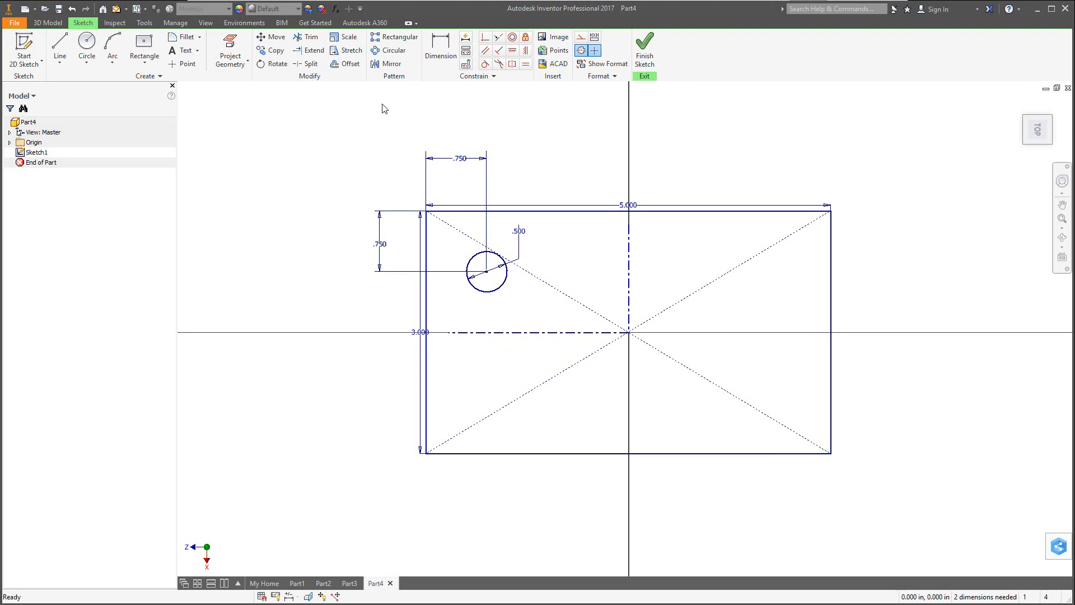
# Mirror the .5 in circle across the vertical centerline.
pyautogui.click(388, 64)
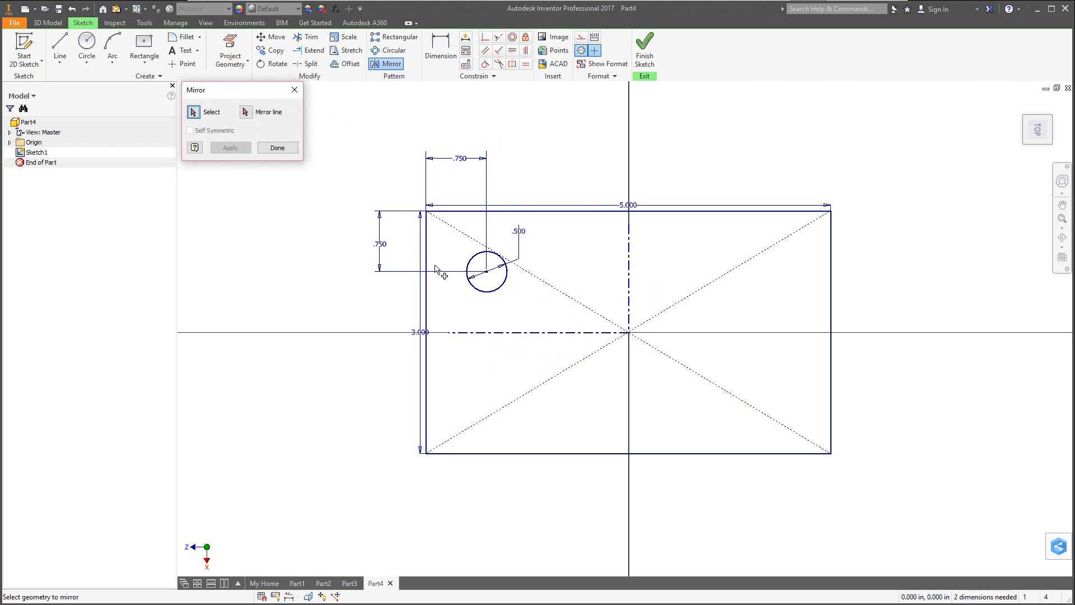
pyautogui.click(486, 294)
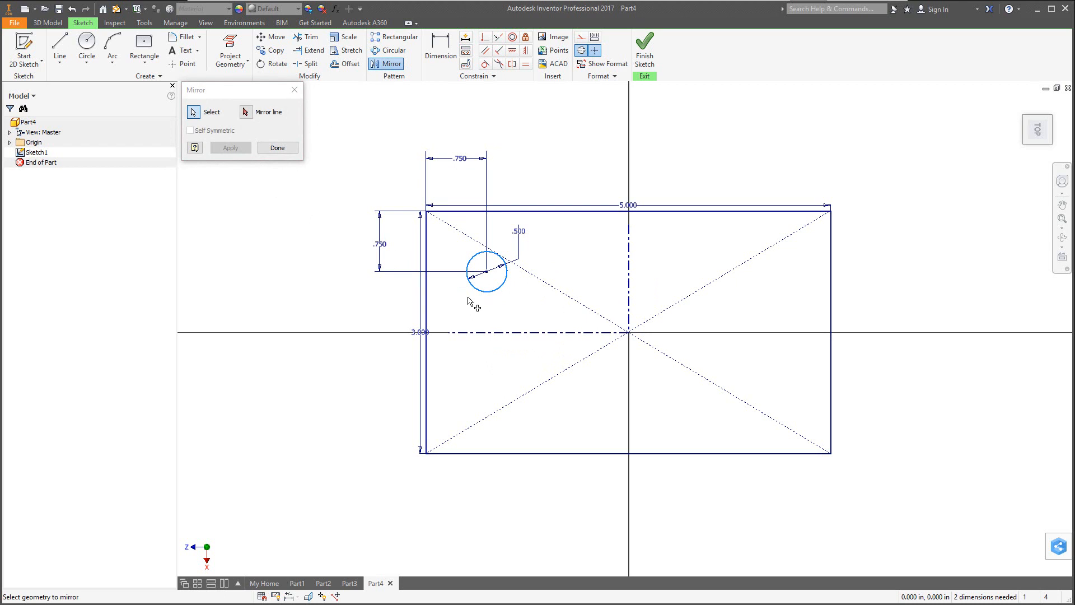
pyautogui.click(249, 115)
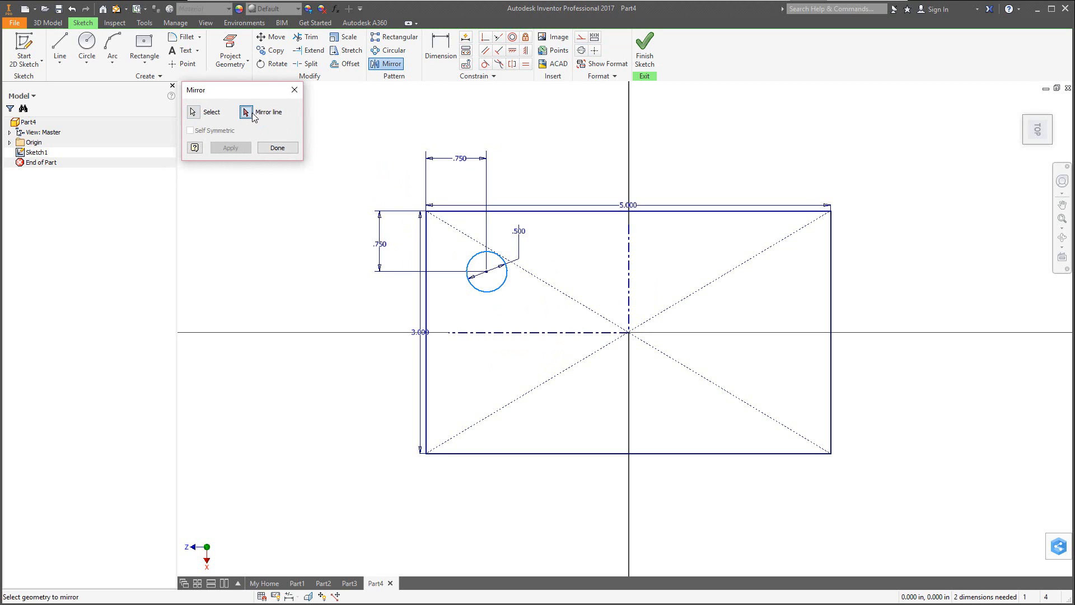
pyautogui.click(629, 280)
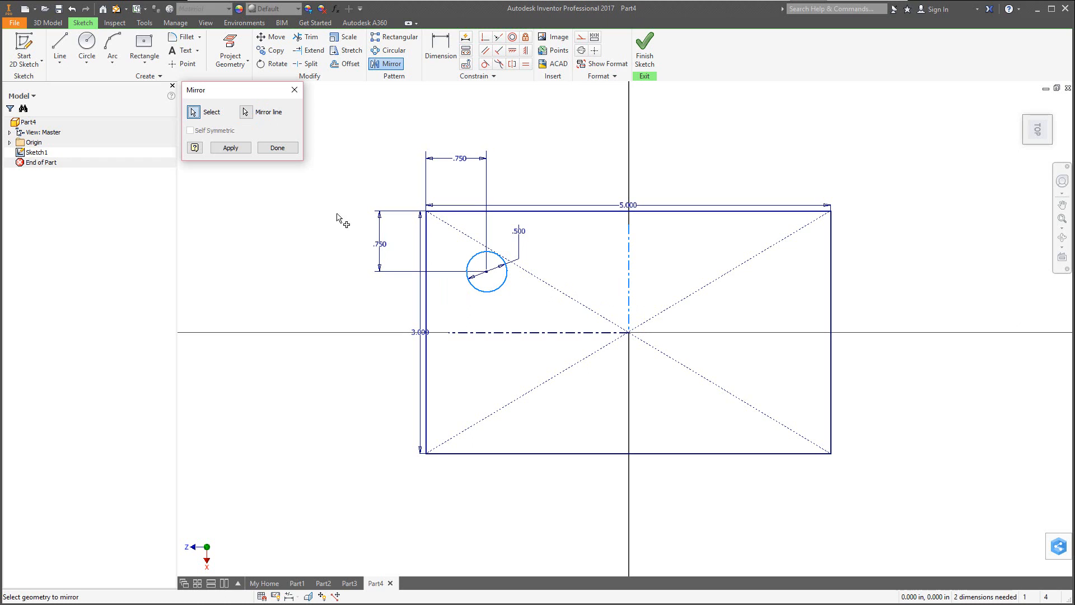
pyautogui.click(228, 147)
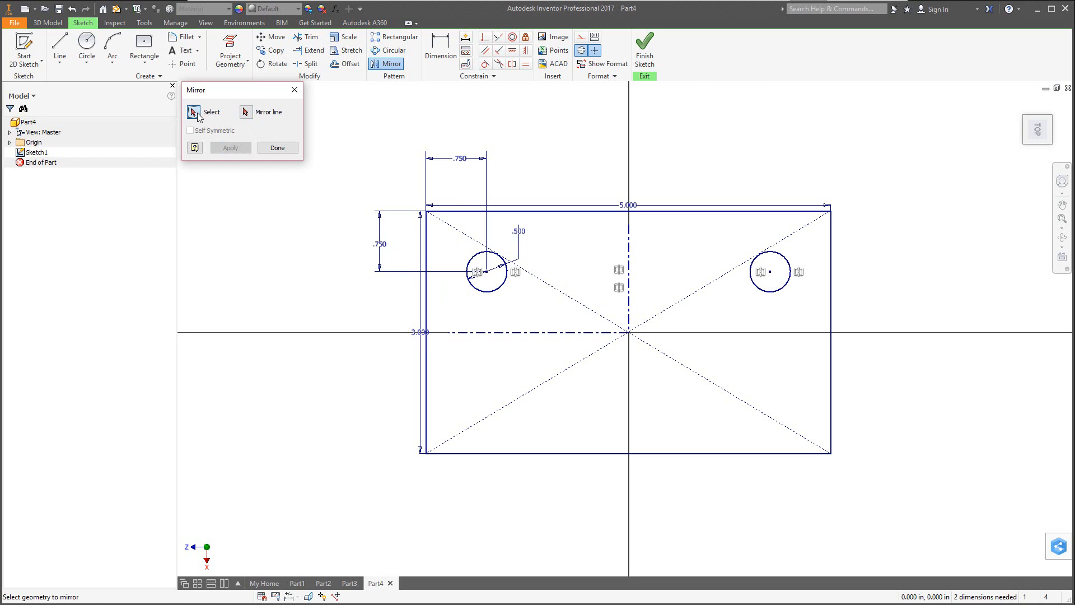
# Mirror both upper circles across the horizontal centerline and finish the Mirror command.
pyautogui.click(486, 293)
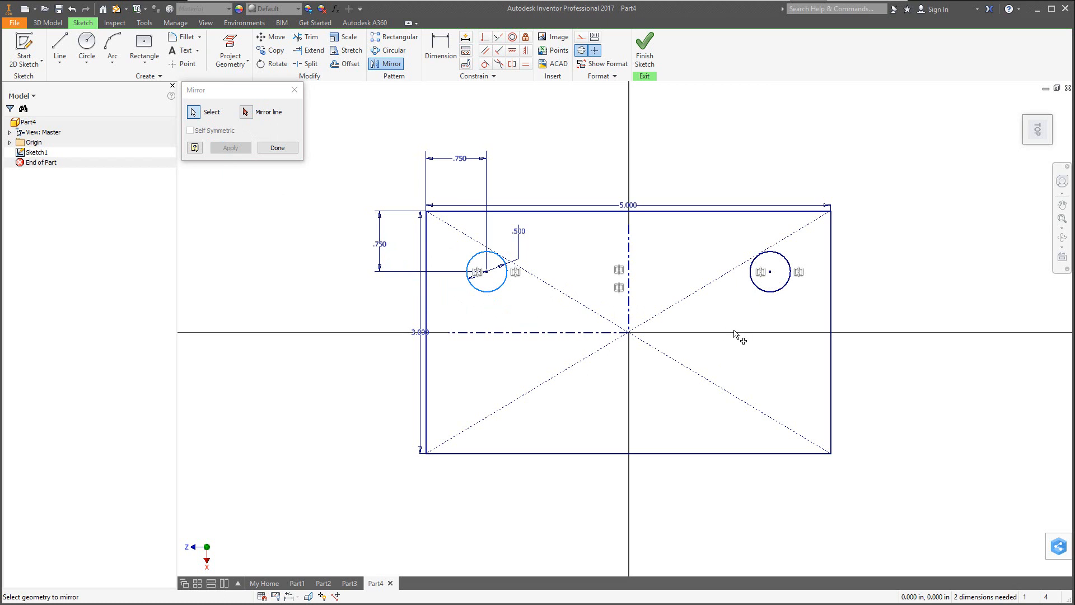
pyautogui.click(765, 293)
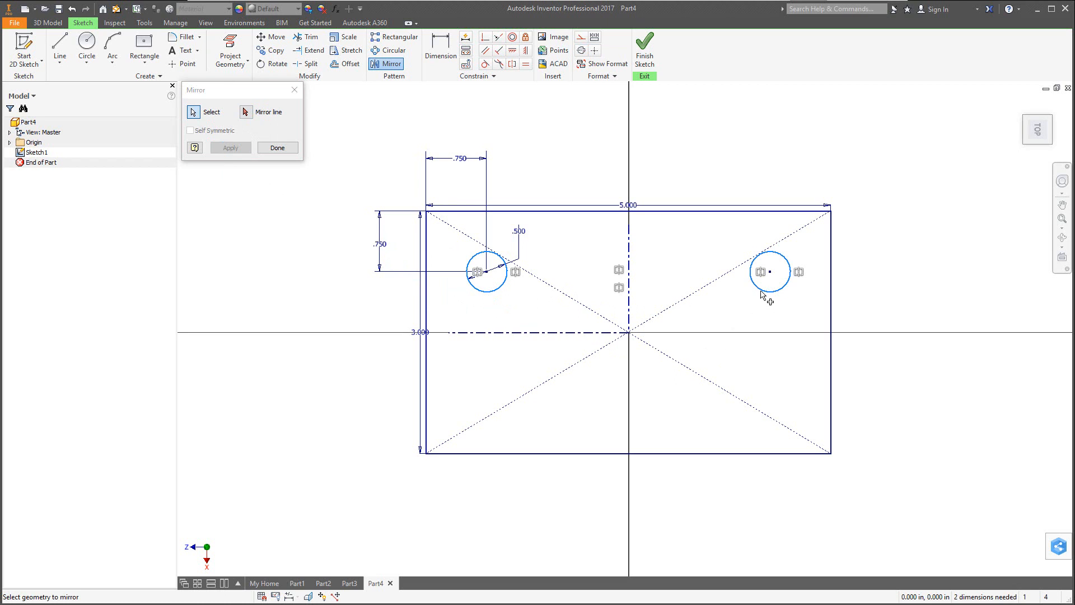
pyautogui.click(246, 112)
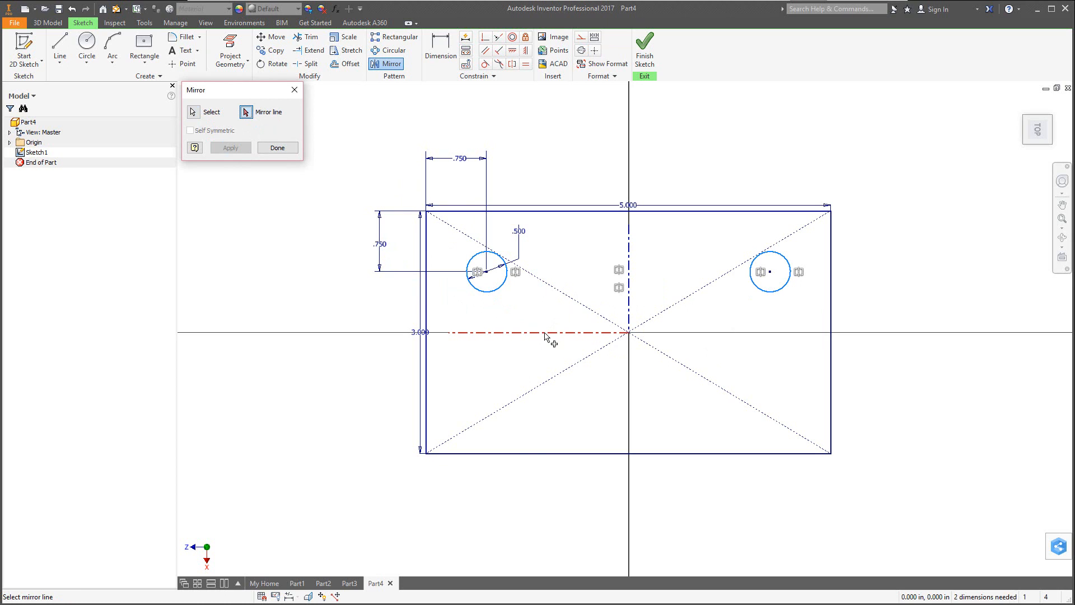
pyautogui.click(544, 333)
pyautogui.click(230, 147)
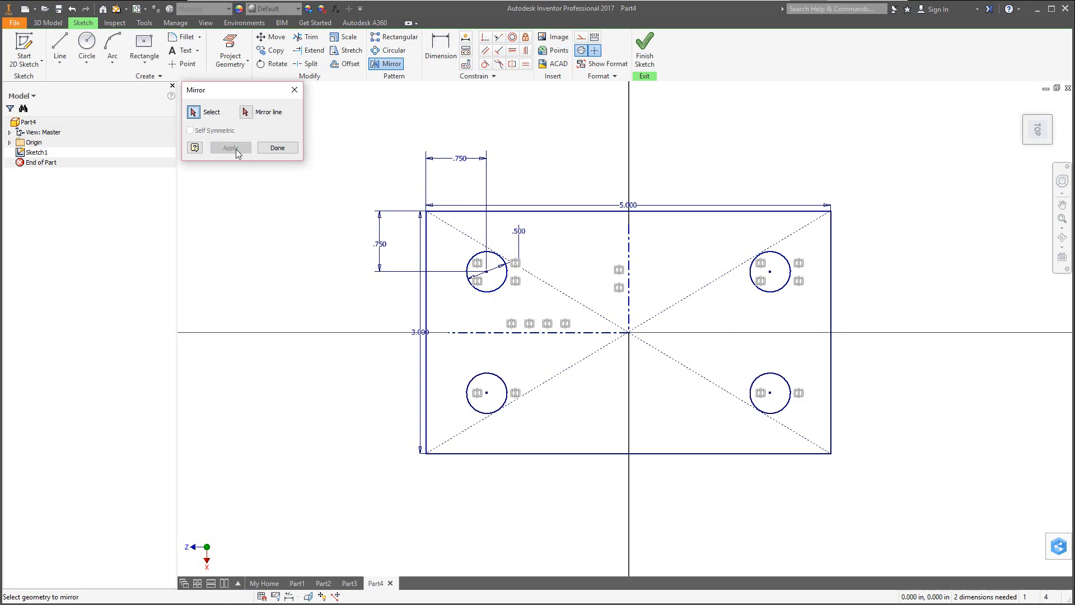
pyautogui.click(279, 149)
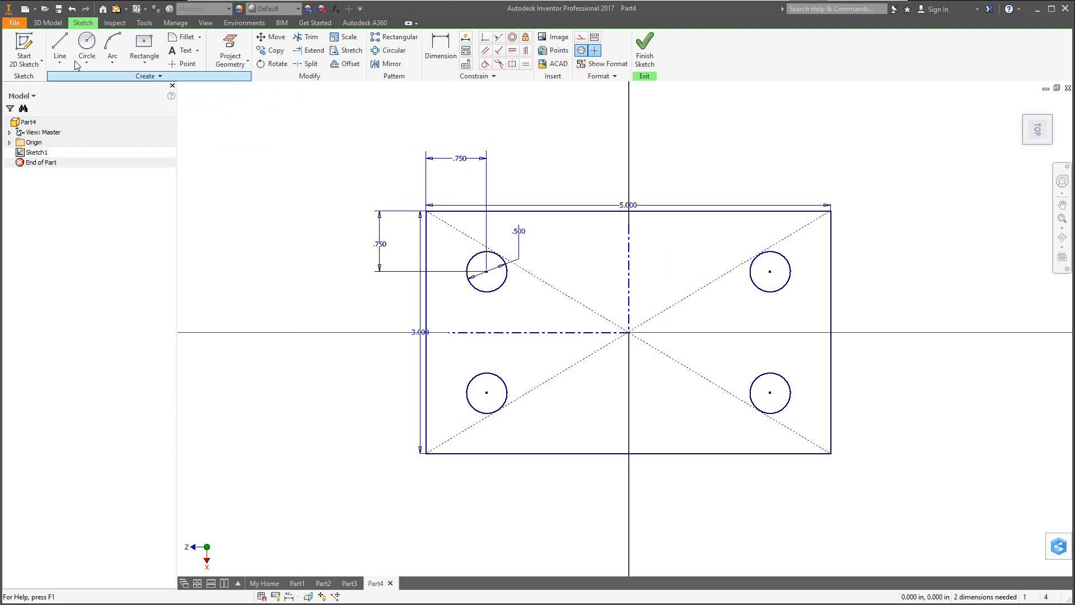
# Extrude the rectangular profile, leaving the four circles open as holes, by 1.5 in.
pyautogui.click(48, 22)
pyautogui.click(60, 48)
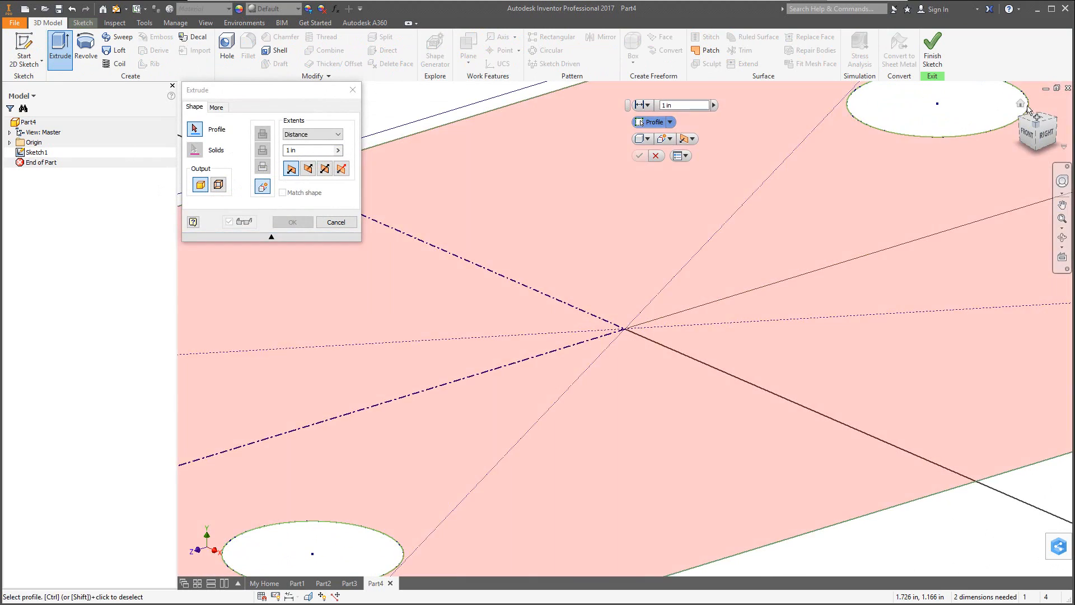
pyautogui.click(1021, 103)
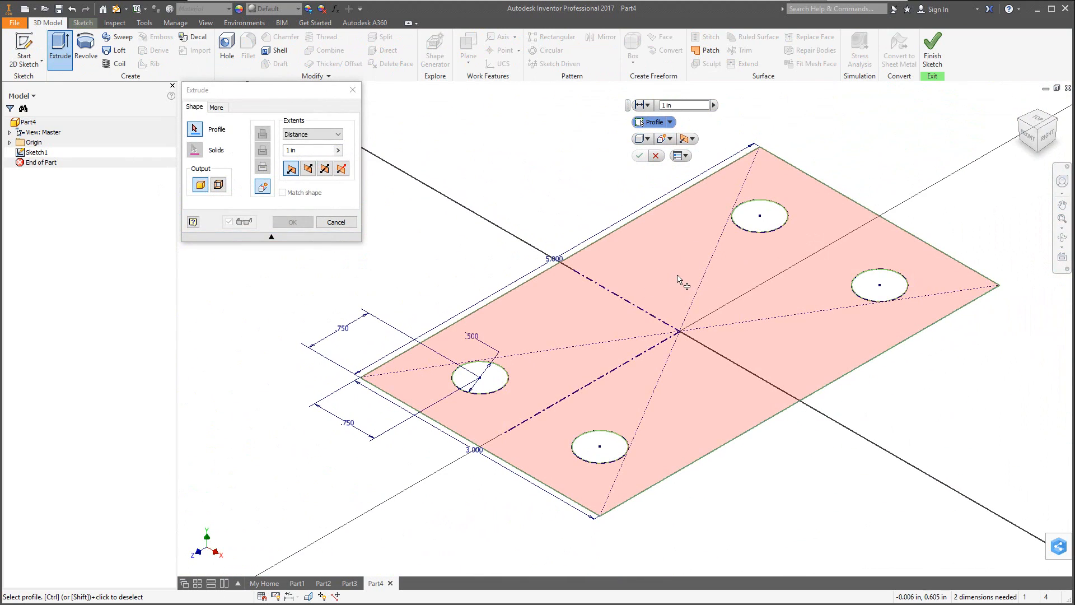
pyautogui.click(679, 280)
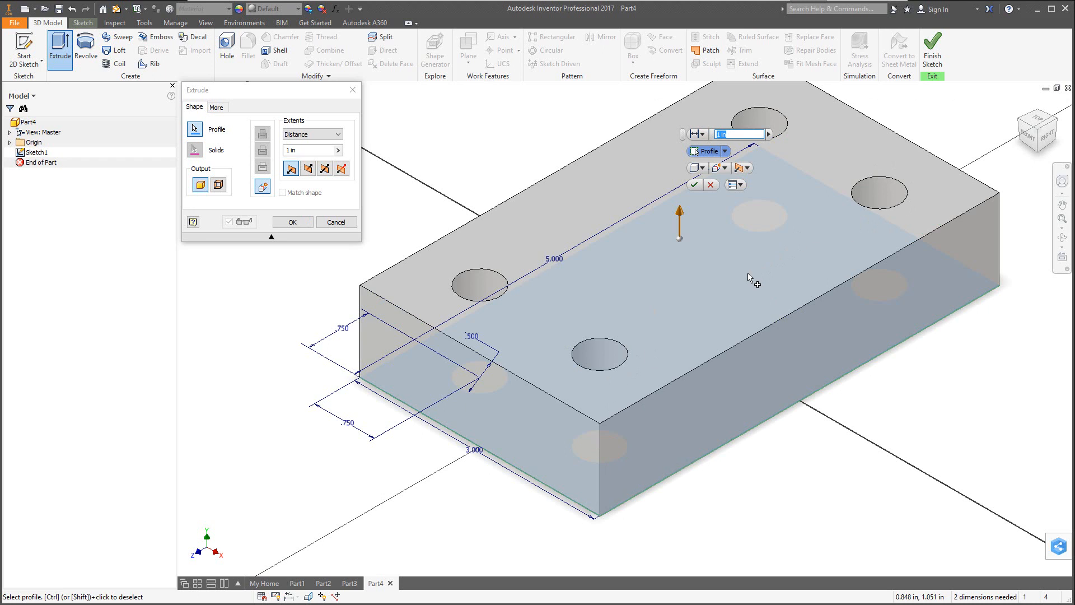
pyautogui.click(323, 150)
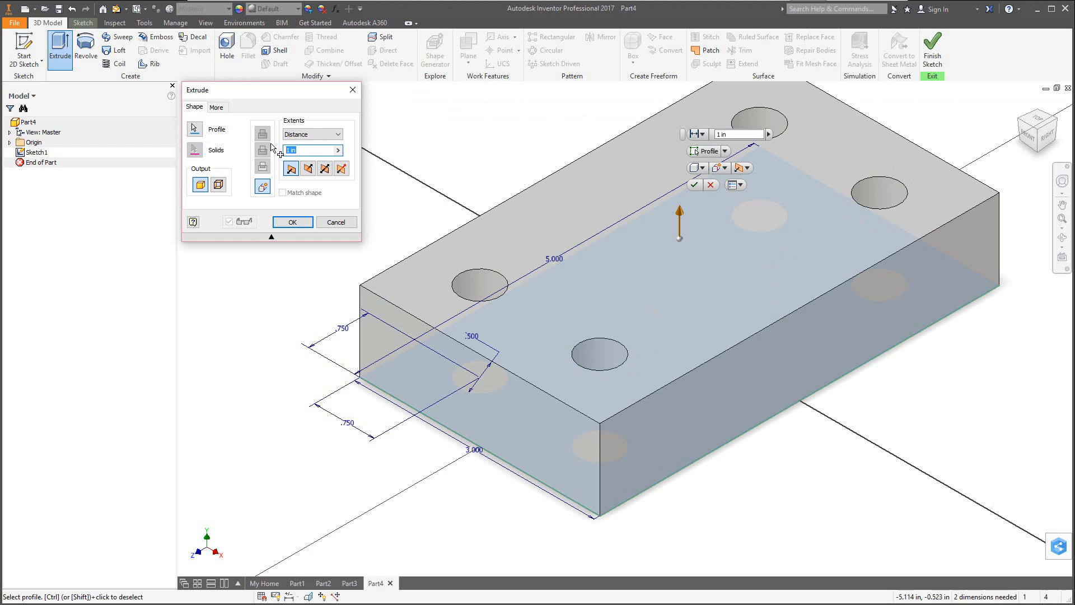
pyautogui.write('1.5')
pyautogui.press('Return')
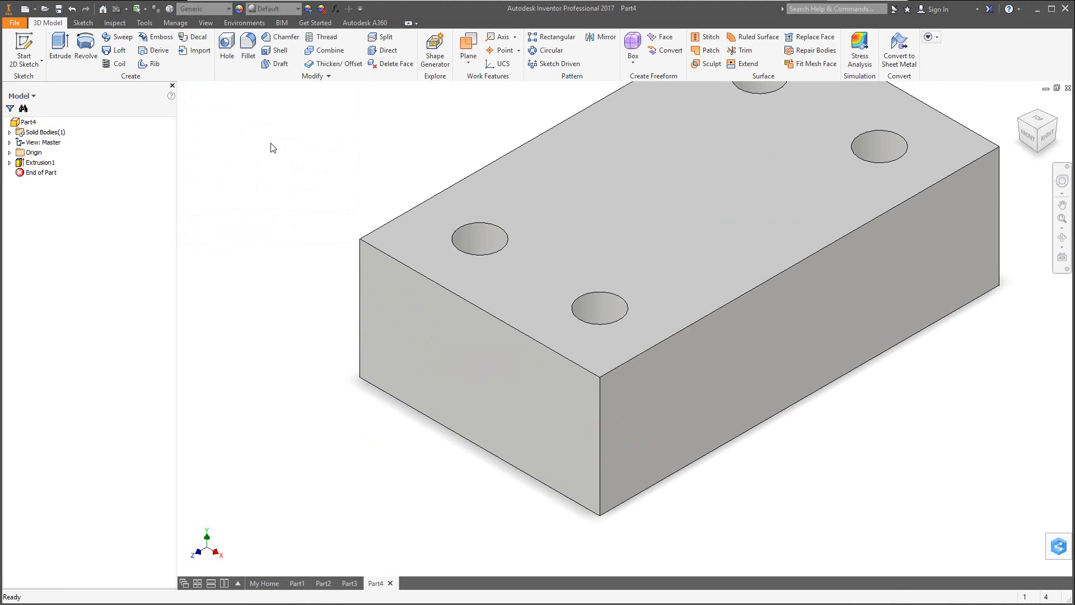
# Start a sketch on the block's top face and draw a center rectangle on the origin, 3 in wide and about 1.59 in high.
pyautogui.scroll(-3, 743, 386)
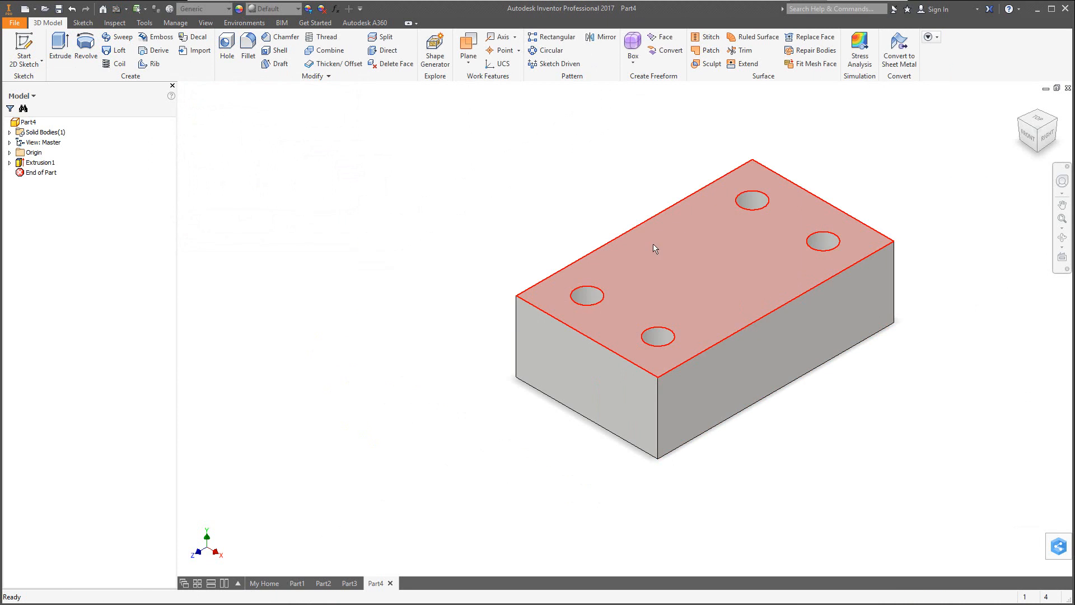
pyautogui.click(712, 263)
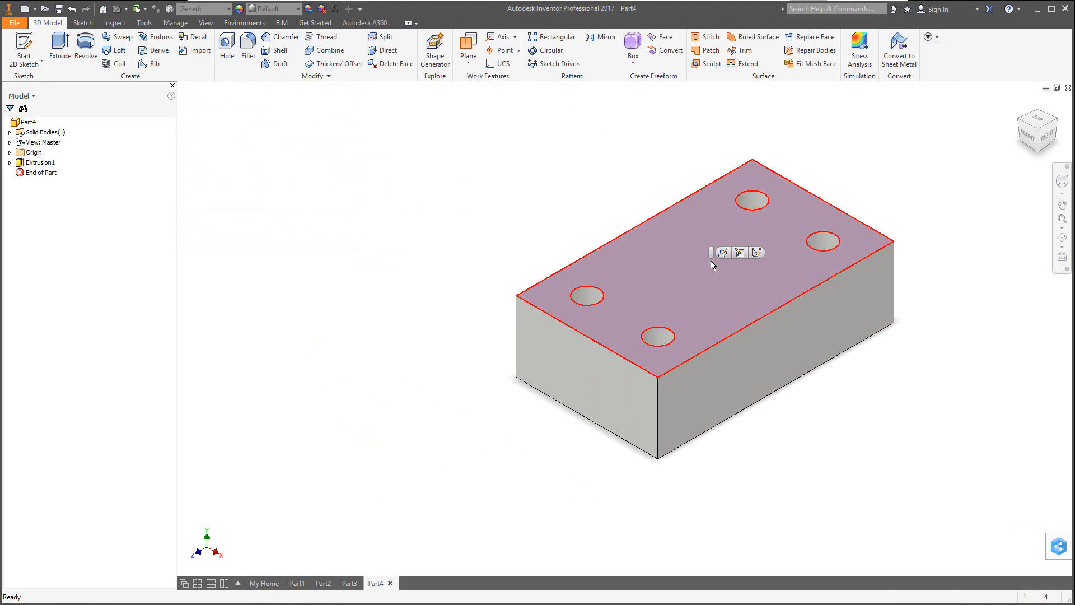
pyautogui.click(757, 255)
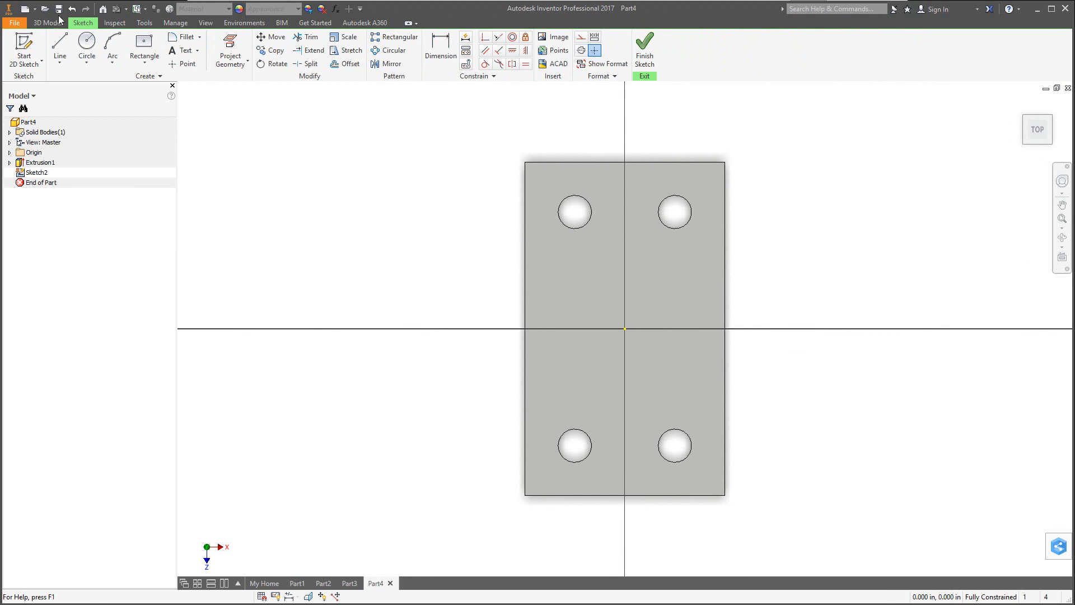
pyautogui.click(147, 47)
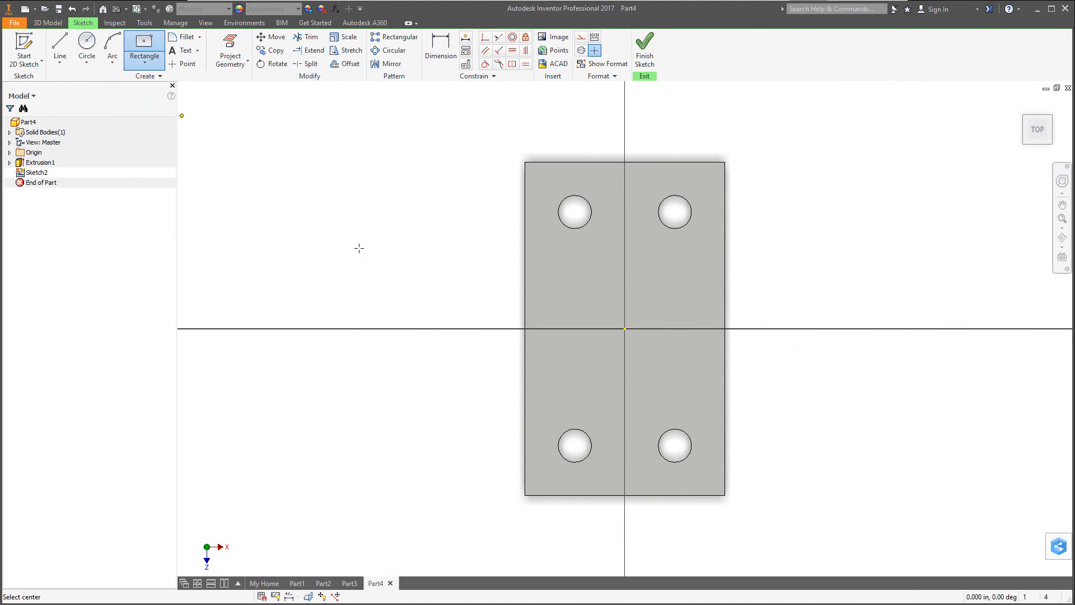
pyautogui.click(625, 328)
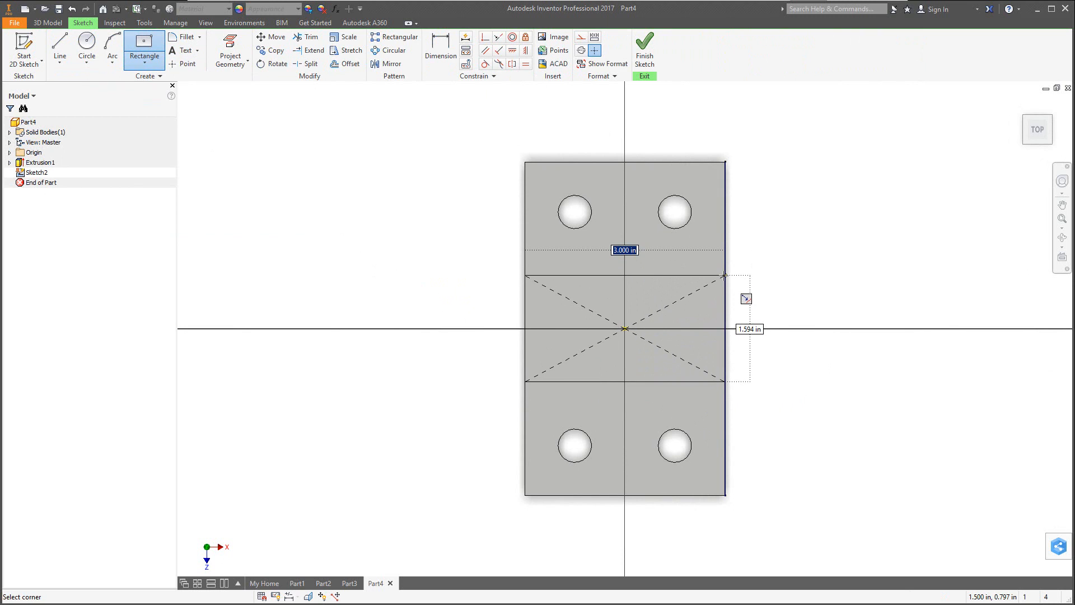
pyautogui.click(724, 275)
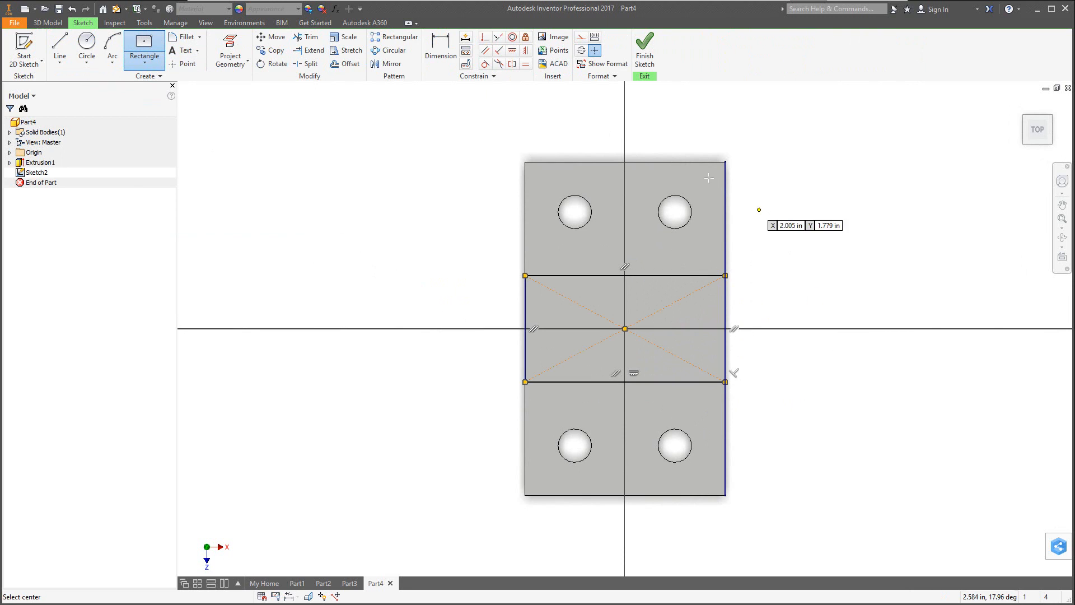
# Dimension the distance between the center rectangle's two long edges as 1.5 in and return to the home view.
pyautogui.click(447, 54)
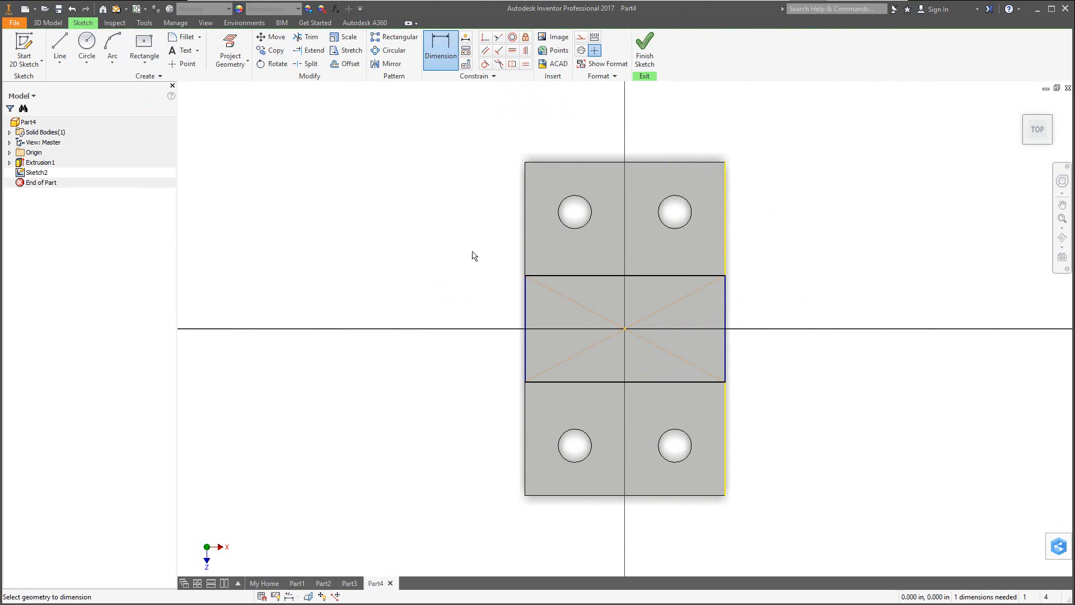
pyautogui.click(688, 383)
pyautogui.click(695, 277)
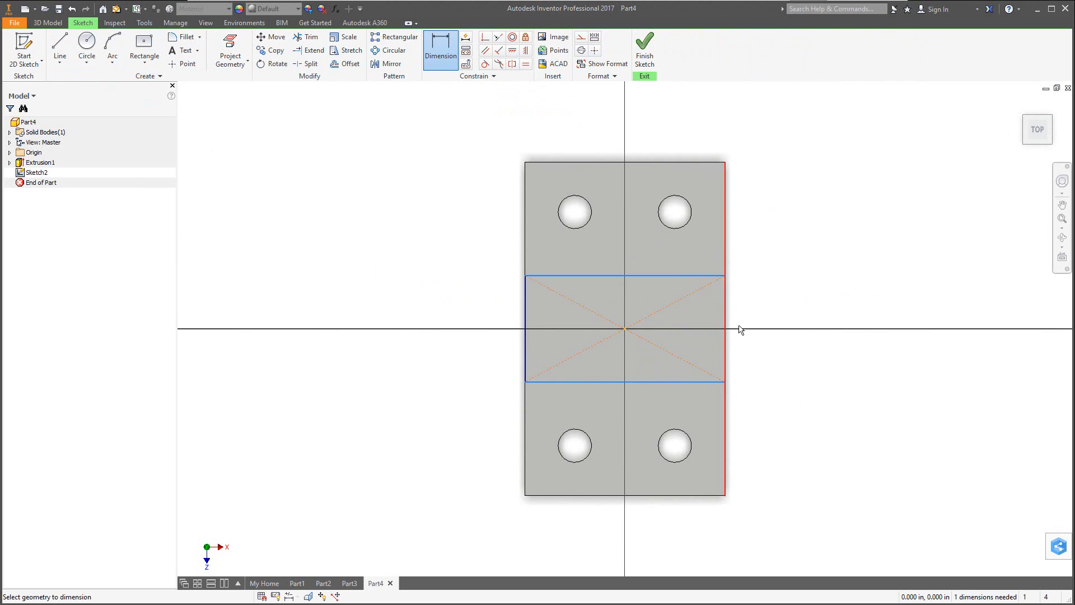
pyautogui.click(768, 322)
pyautogui.write('1.')
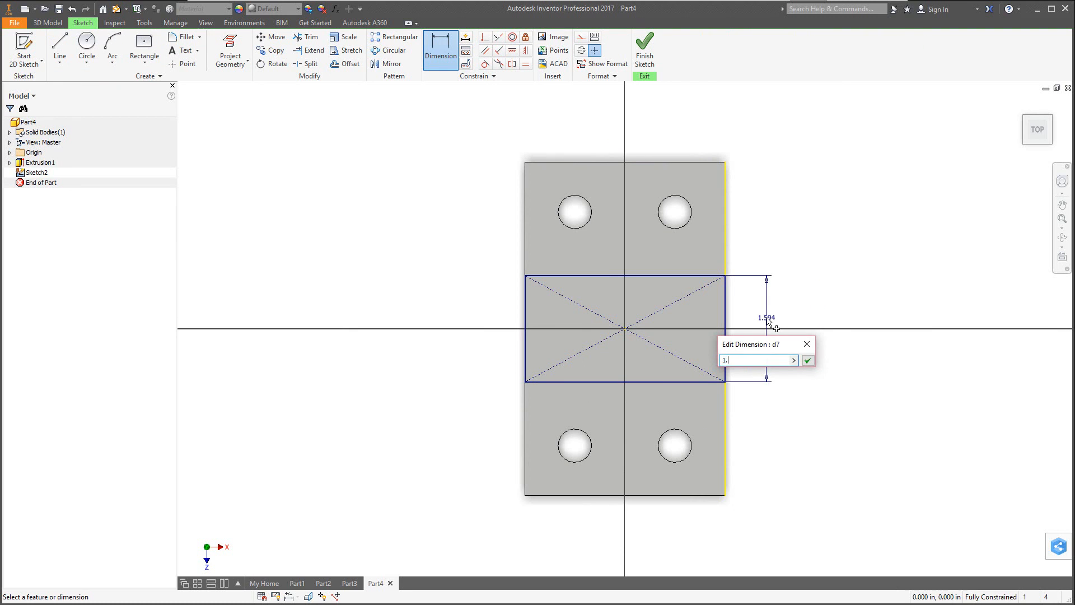
pyautogui.write('5')
pyautogui.press('Return')
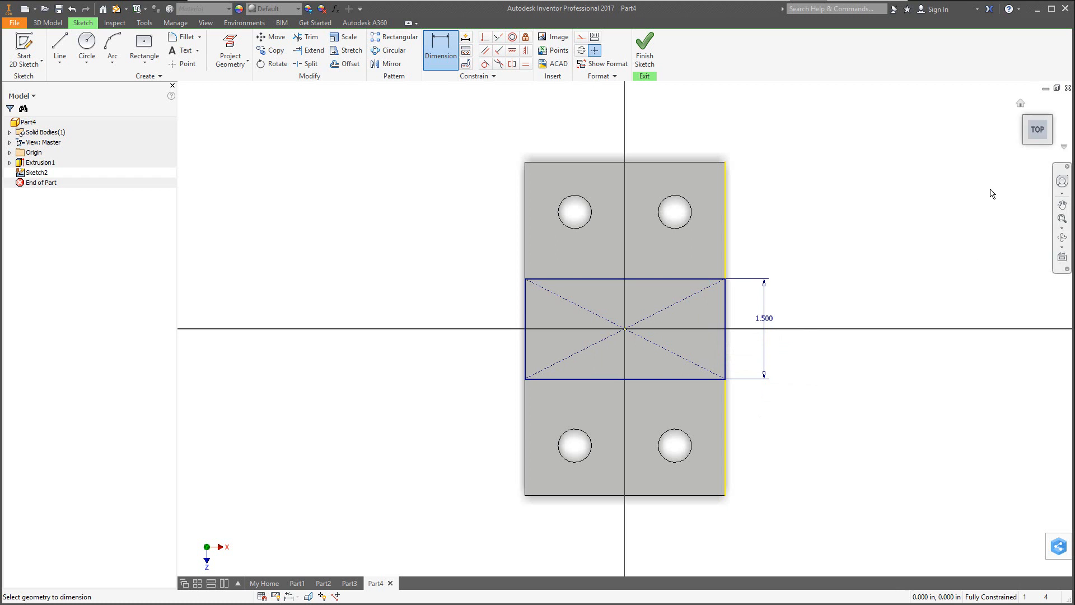
pyautogui.keyDown('shift'); pyautogui.moveTo(834, 232); pyautogui.dragTo(804, 197, button='middle'); pyautogui.keyUp('shift')
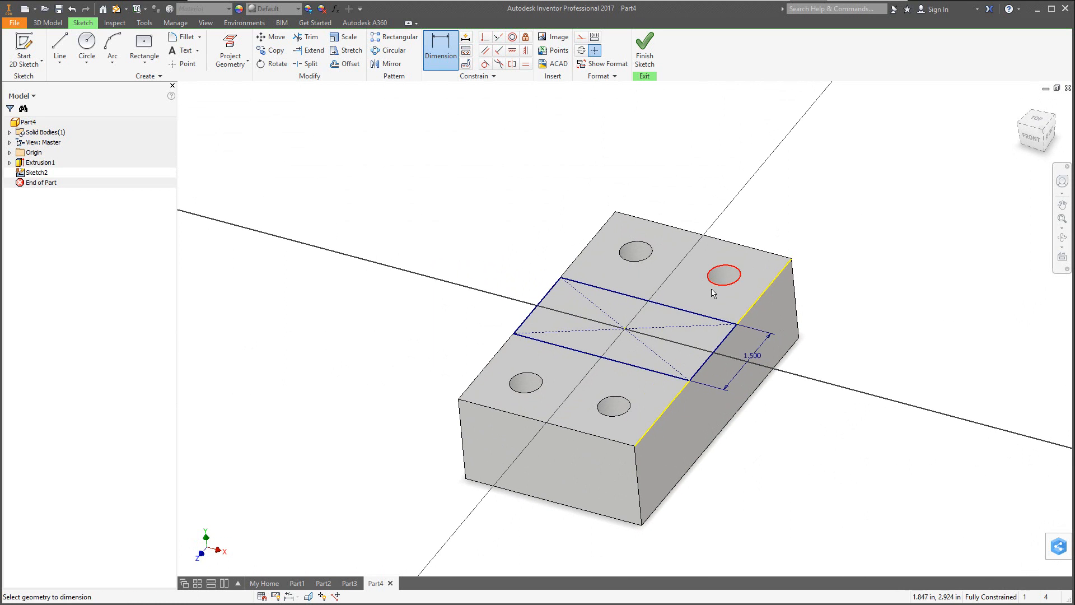
pyautogui.click(1021, 103)
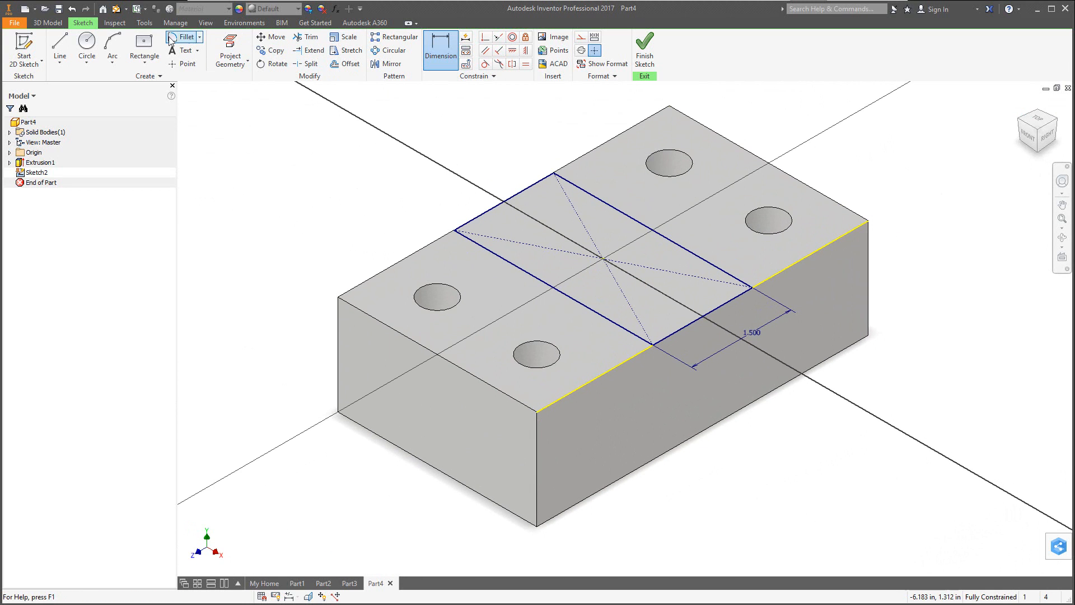
# Extrude the center rectangle as a cut 1 in down into the block to form a slot across it.
pyautogui.click(53, 23)
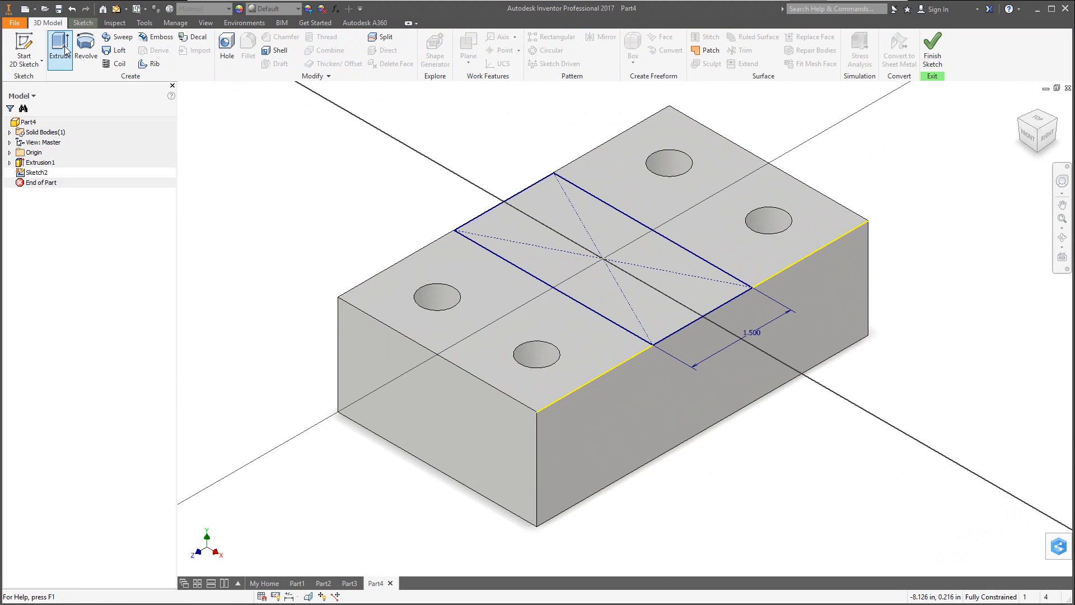
pyautogui.click(61, 45)
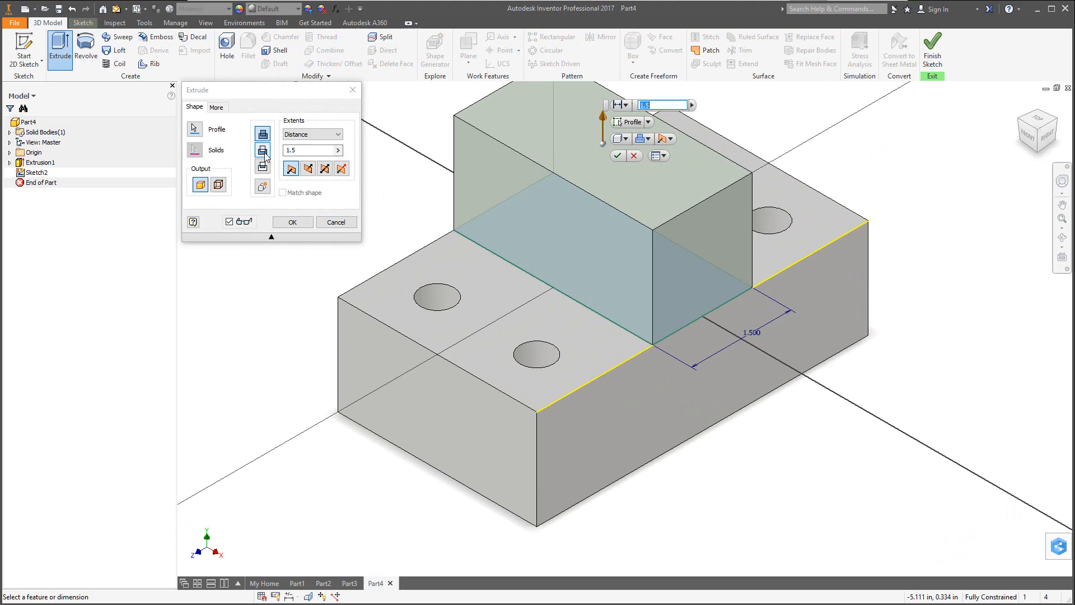
pyautogui.click(309, 170)
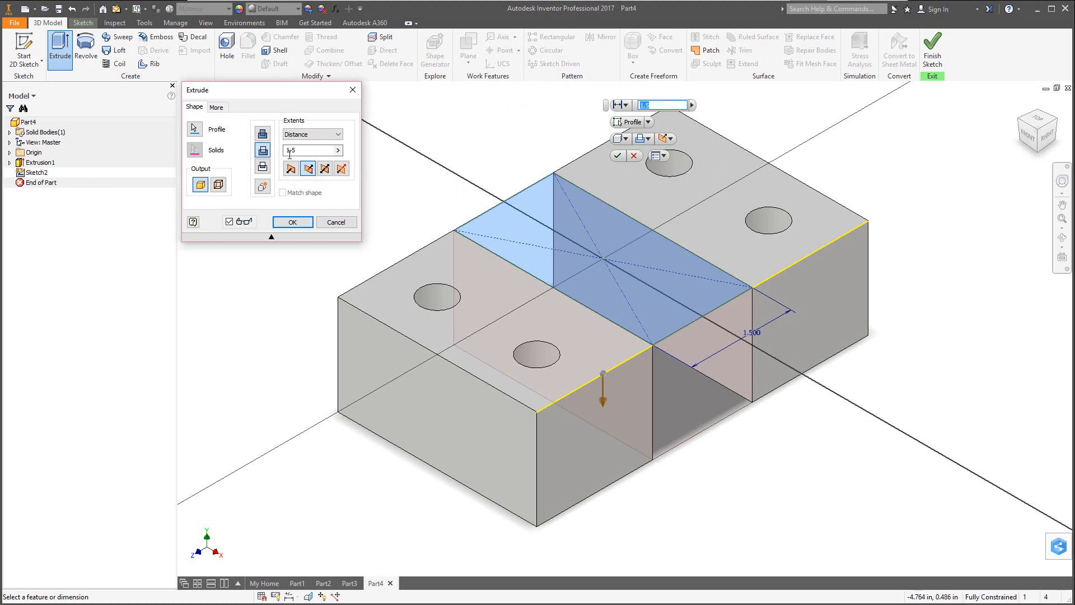
pyautogui.moveTo(299, 151); pyautogui.dragTo(281, 154)
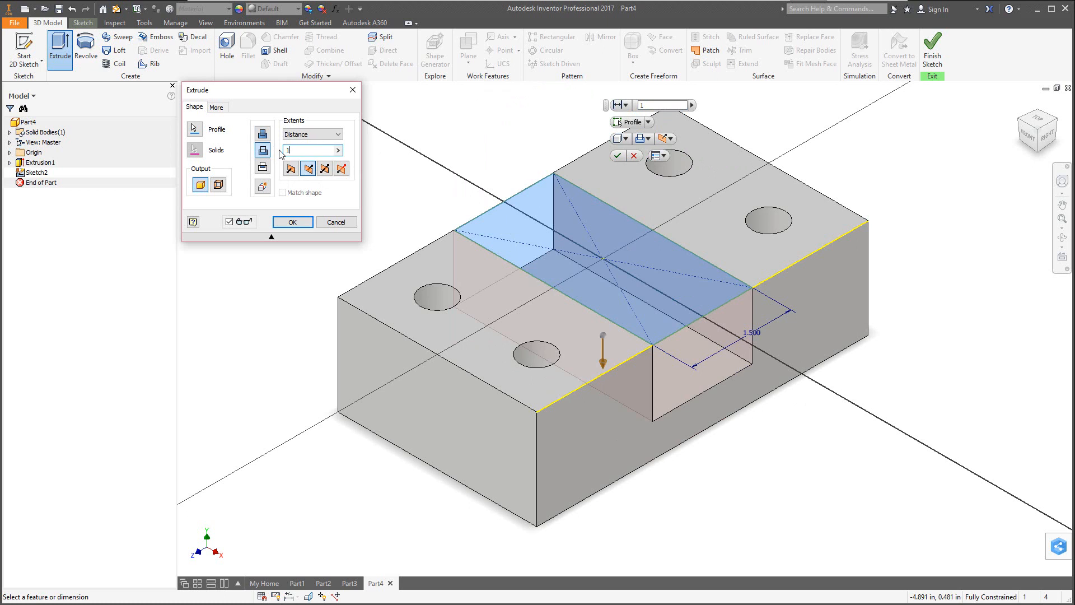
pyautogui.click(293, 223)
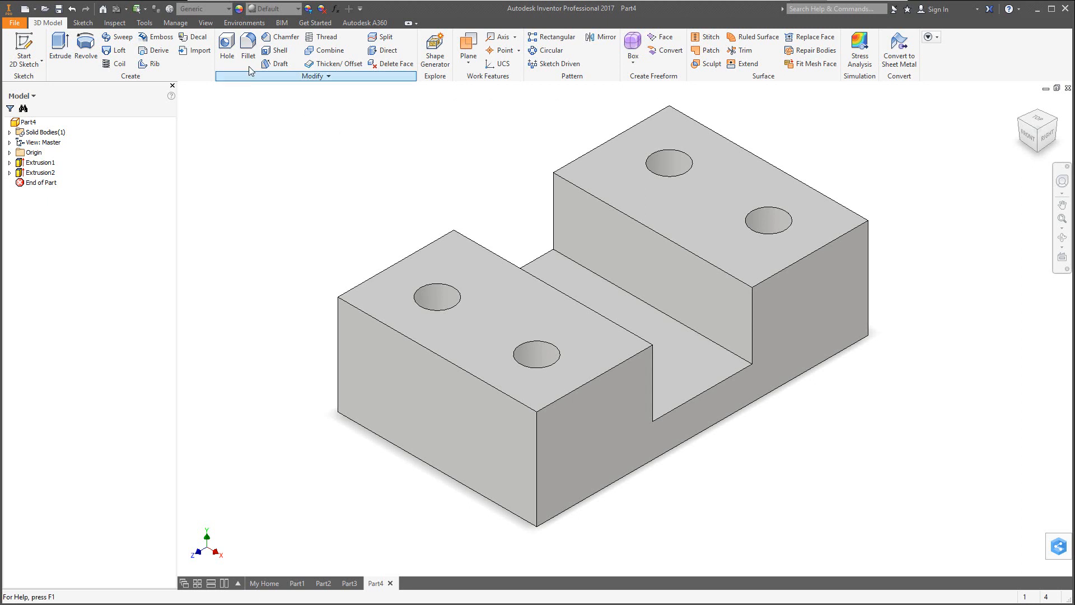
# Fillet the block's four vertical corner edges and the slot's two bottom edges with a .75 in radius.
pyautogui.click(249, 46)
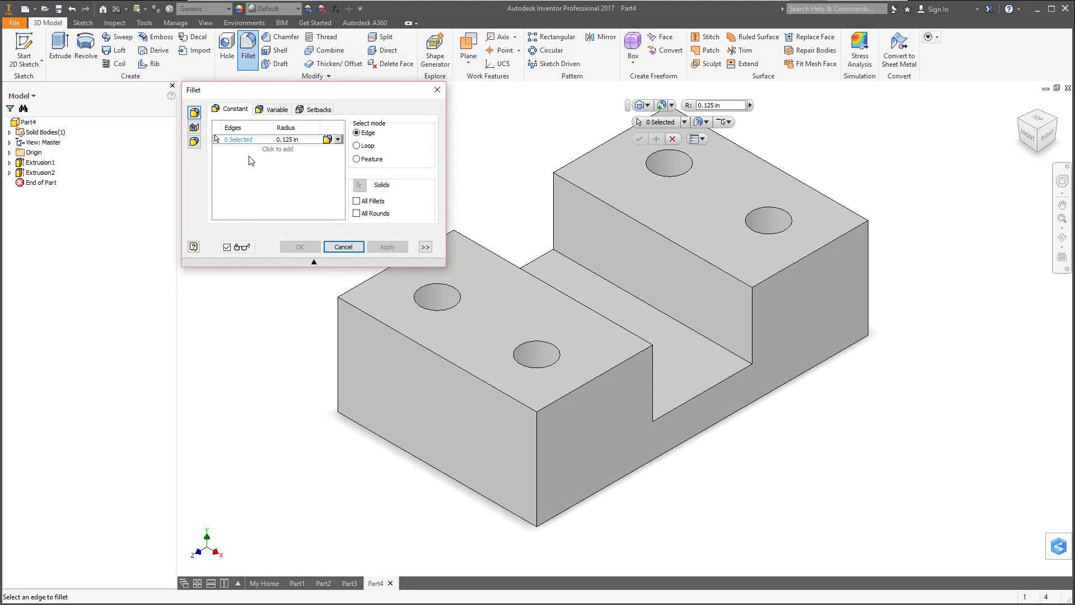
pyautogui.click(303, 140)
pyautogui.press('BackSpace')
pyautogui.write('.75')
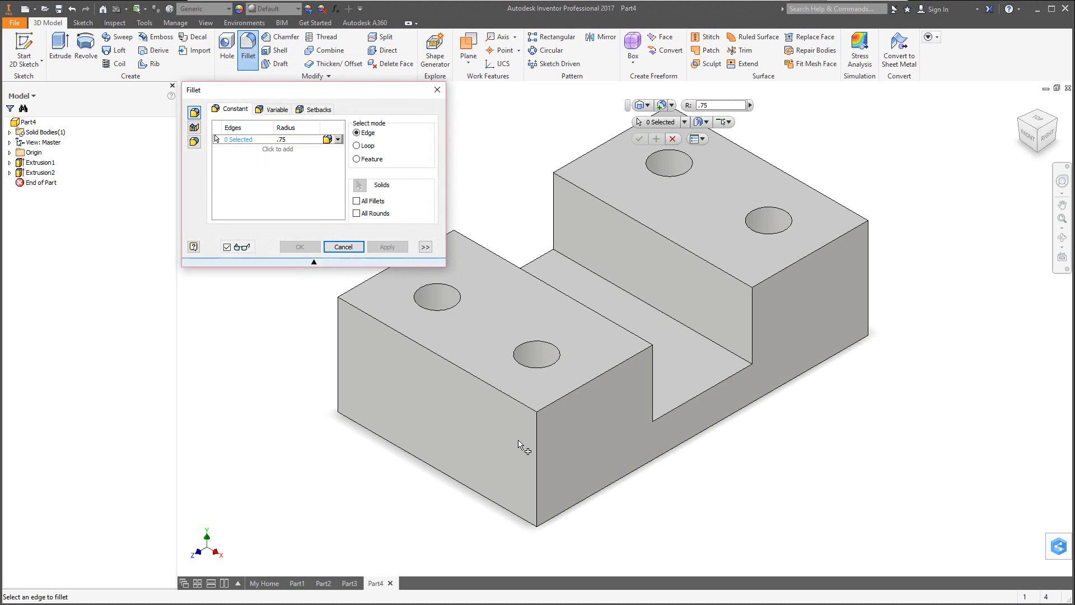
pyautogui.click(537, 461)
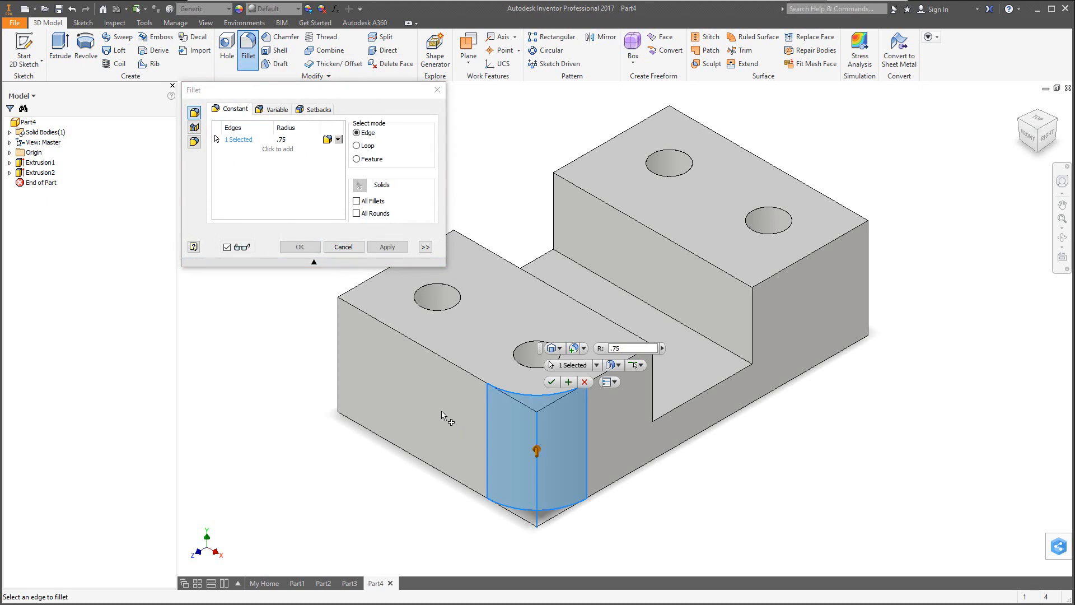
pyautogui.click(339, 352)
pyautogui.click(671, 202)
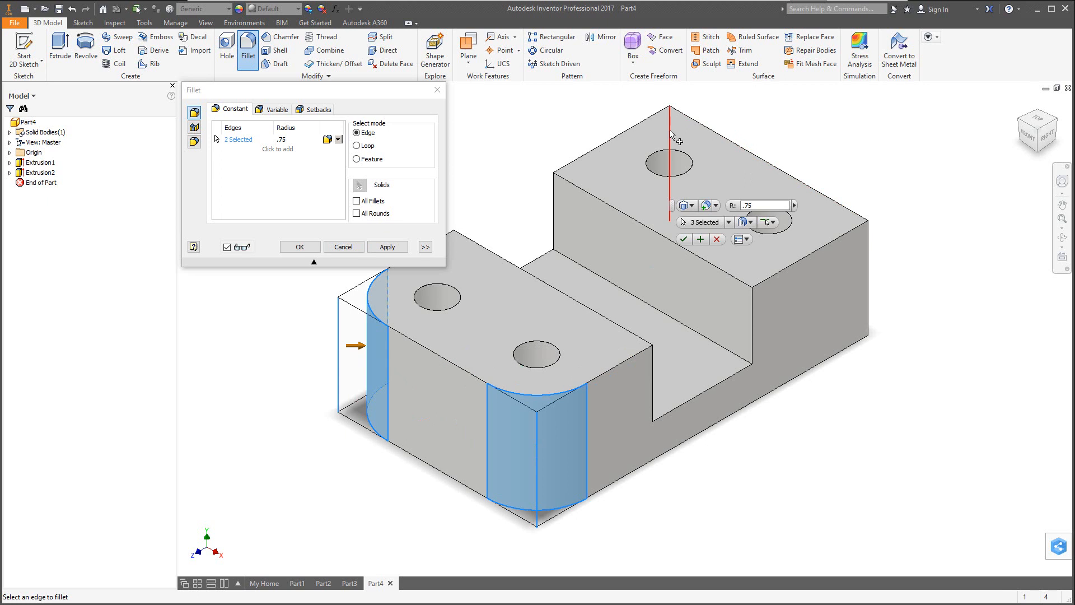
pyautogui.click(870, 278)
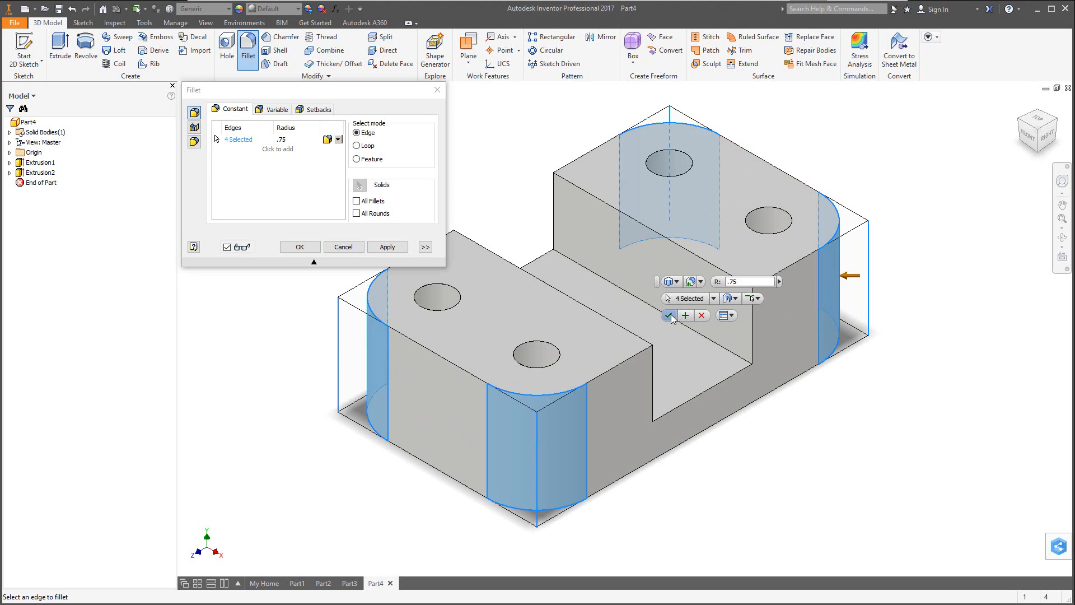
pyautogui.click(709, 343)
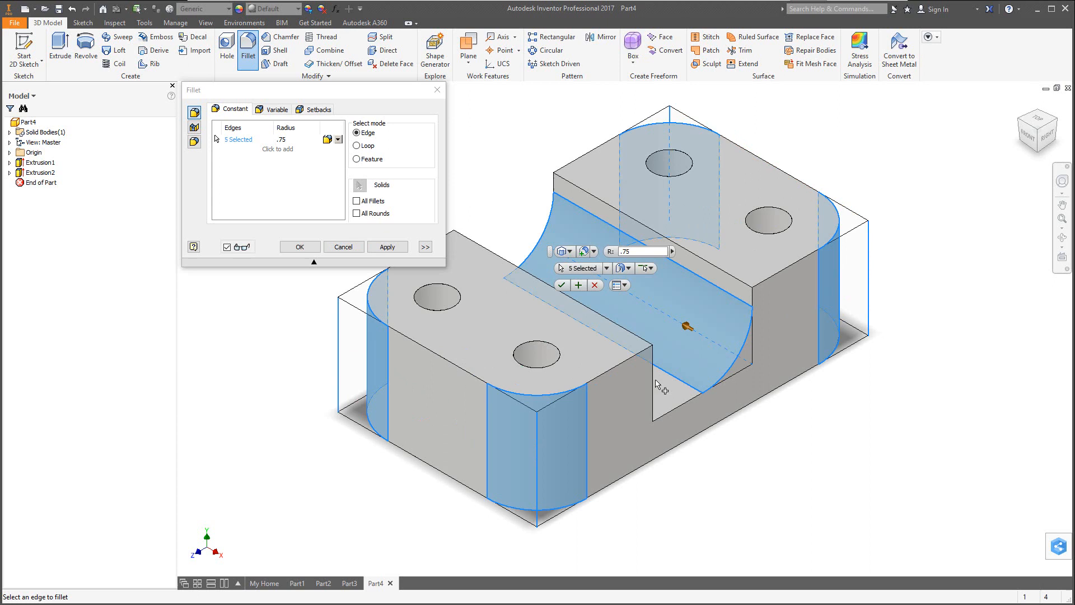
pyautogui.click(623, 409)
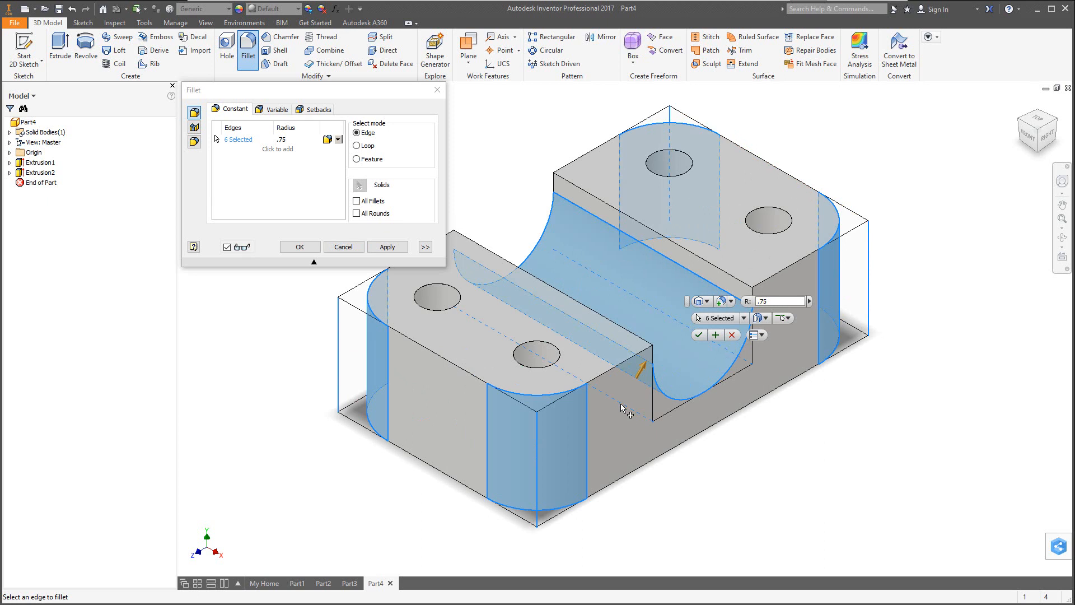
pyautogui.click(698, 338)
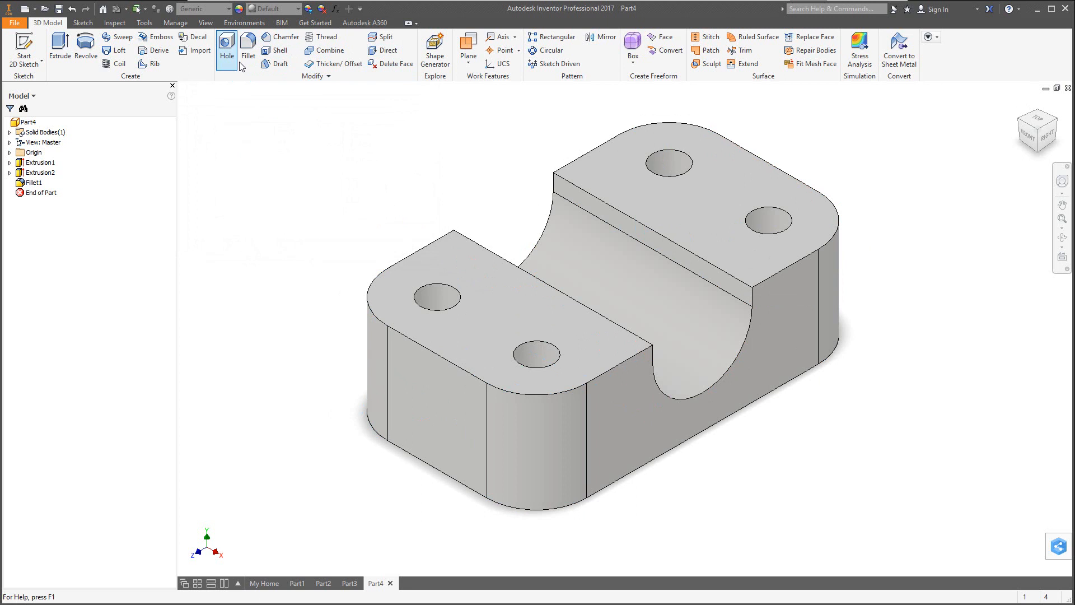
# Chamfer the outer top edges on both sides of the slot with a distance of 0.125 in.
pyautogui.click(280, 41)
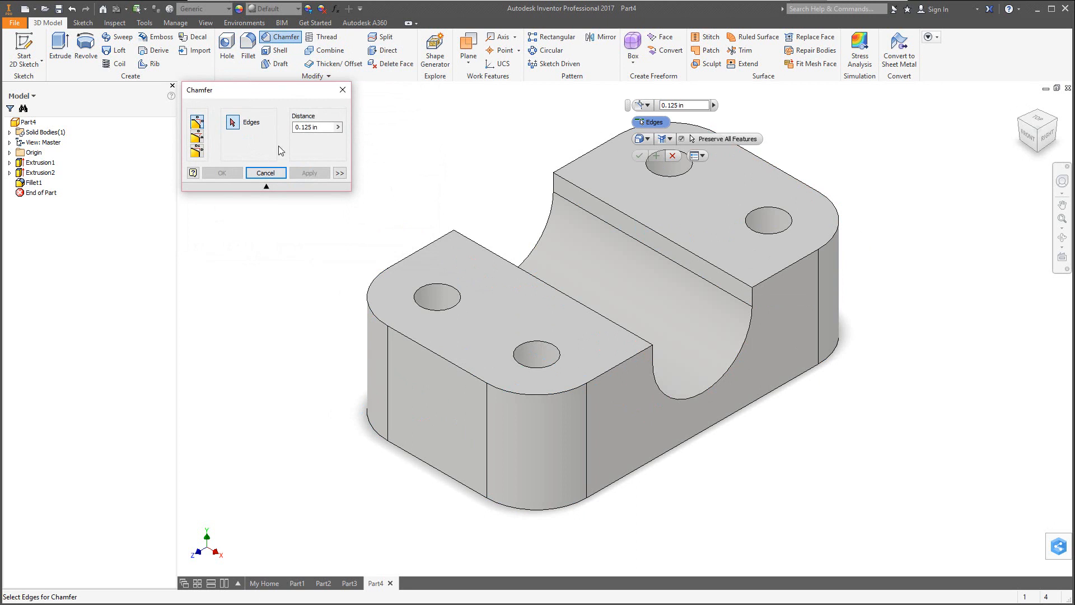
pyautogui.click(793, 269)
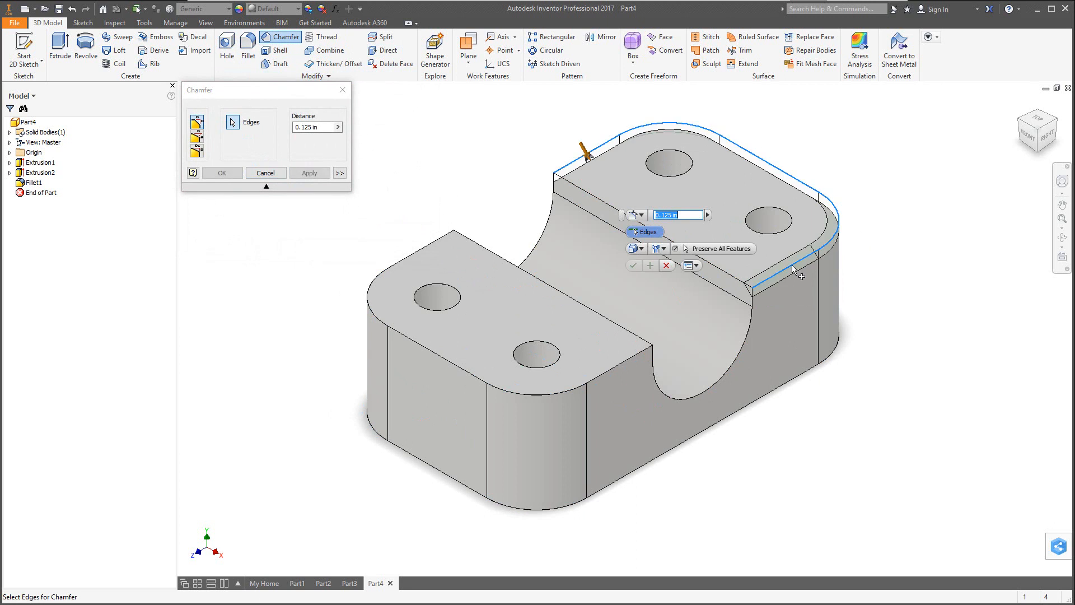
pyautogui.click(623, 364)
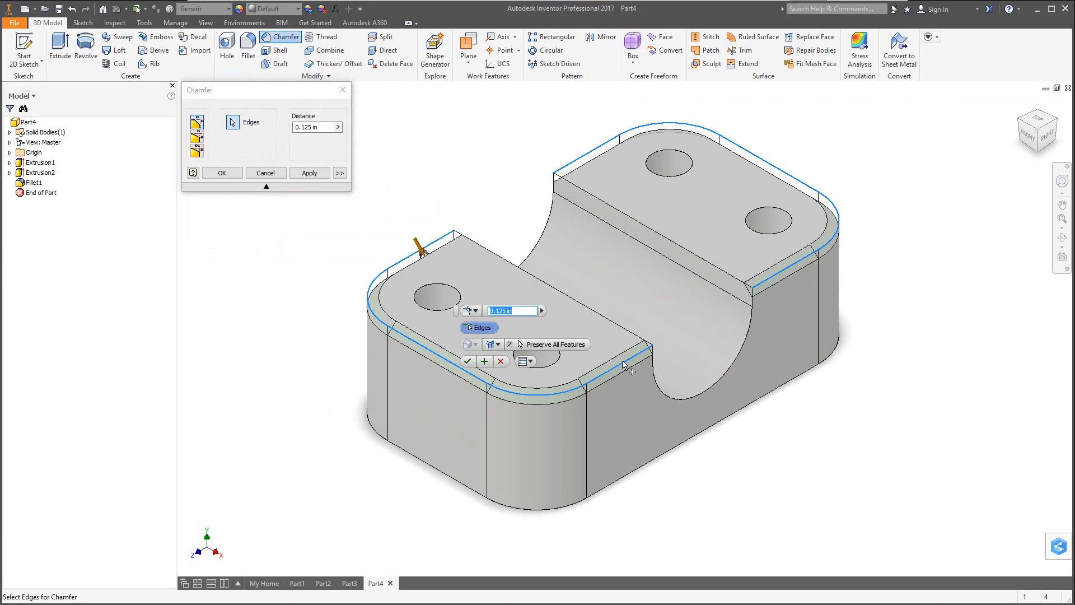
pyautogui.click(222, 173)
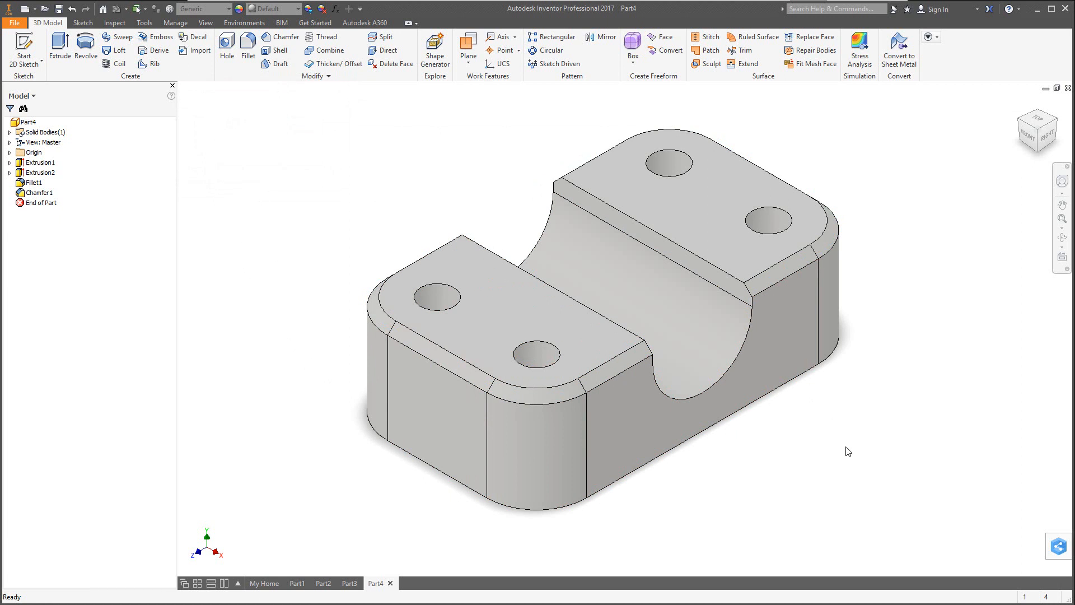
# Fillet the curved slot edges at both ends of the channel with a .06 in radius.
pyautogui.click(249, 59)
pyautogui.click(290, 140)
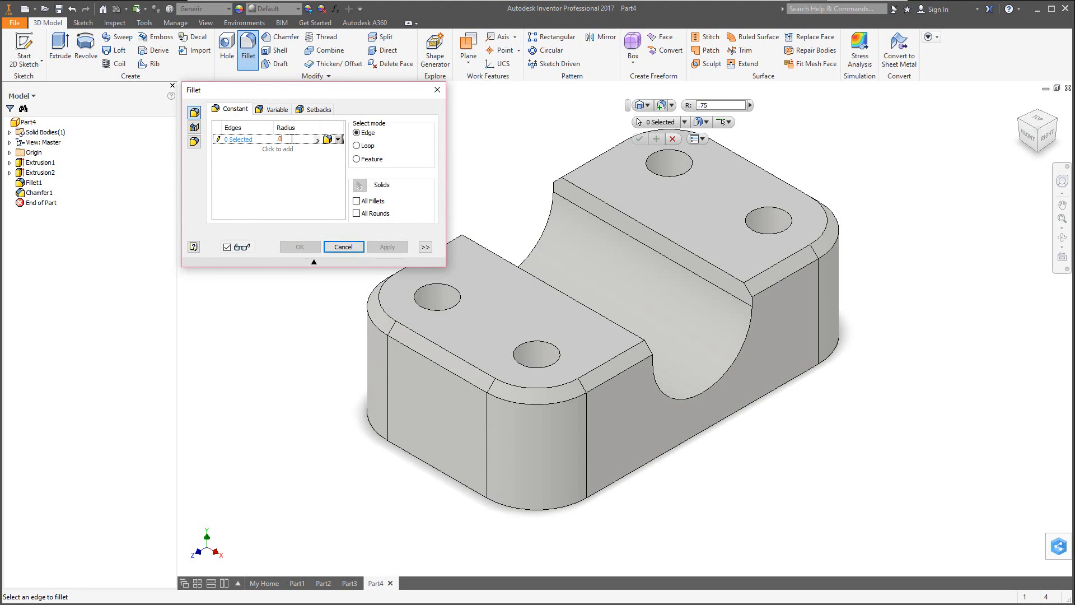
pyautogui.click(308, 163)
pyautogui.click(661, 375)
pyautogui.click(541, 238)
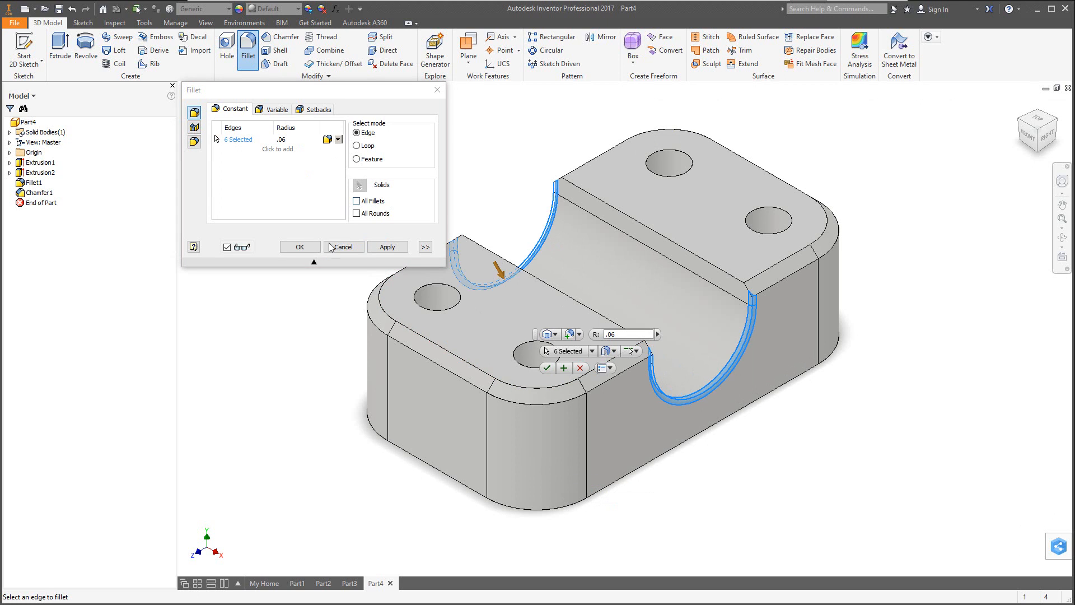
pyautogui.click(387, 247)
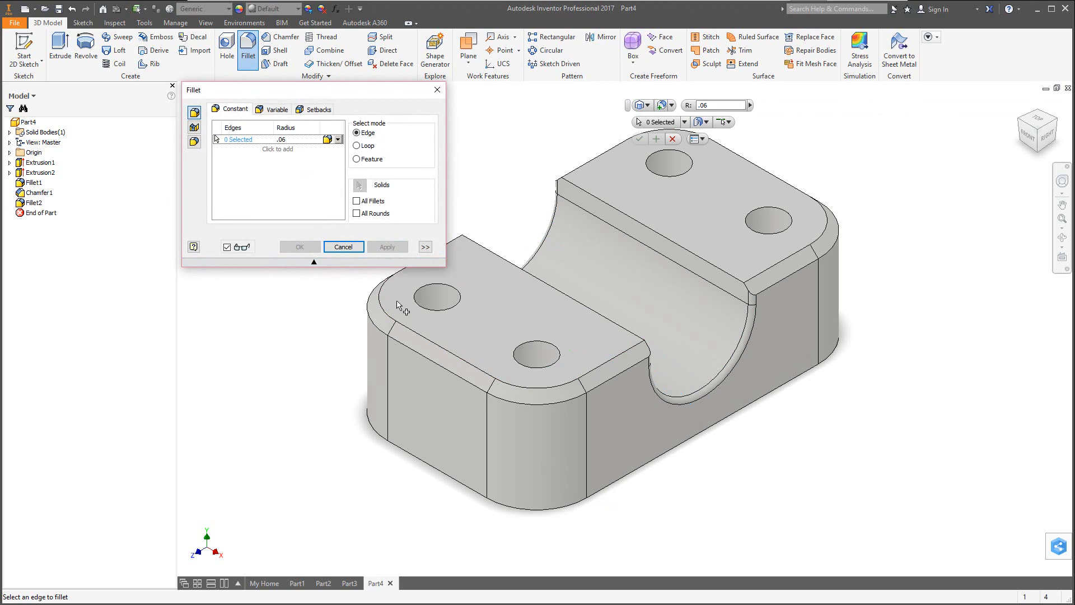
# Fillet the lower edges of the outer chamfers on both sides of the slot with a .03 in radius.
pyautogui.click(293, 140)
pyautogui.write('0')
pyautogui.click(770, 286)
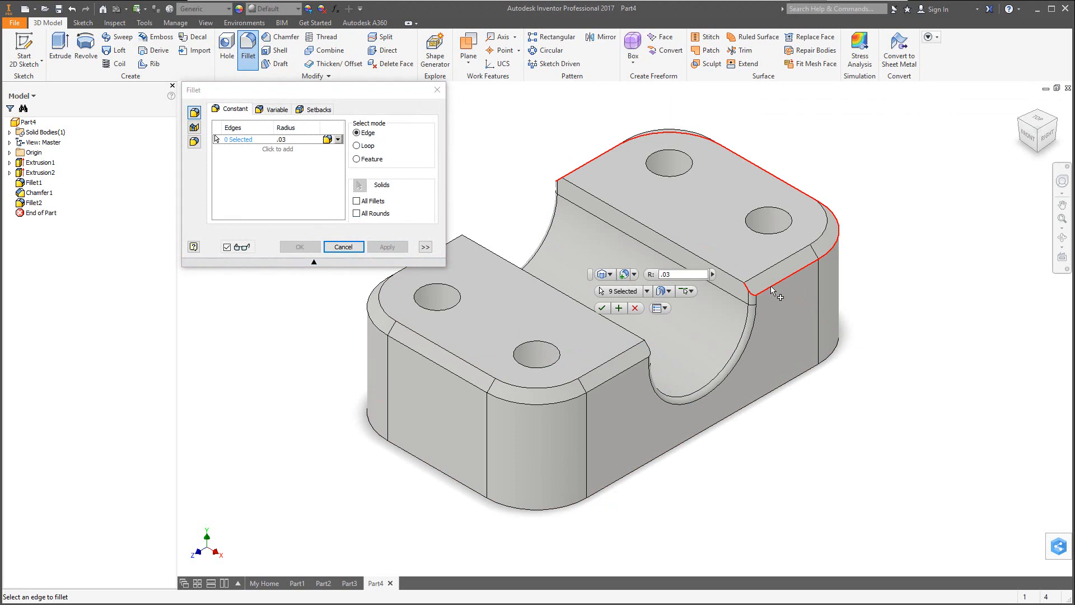
pyautogui.click(639, 365)
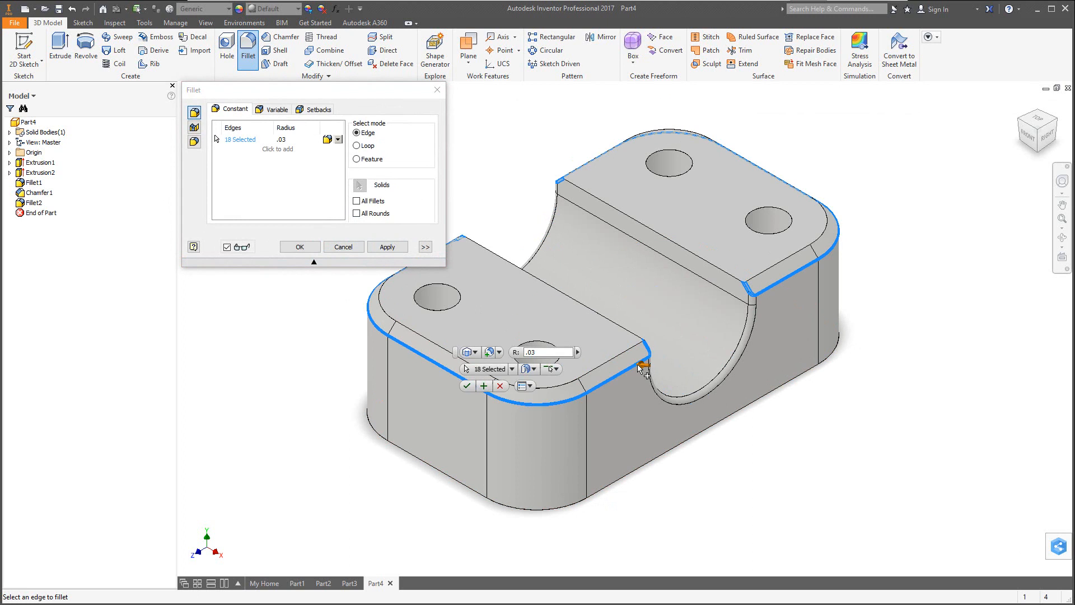
pyautogui.click(388, 247)
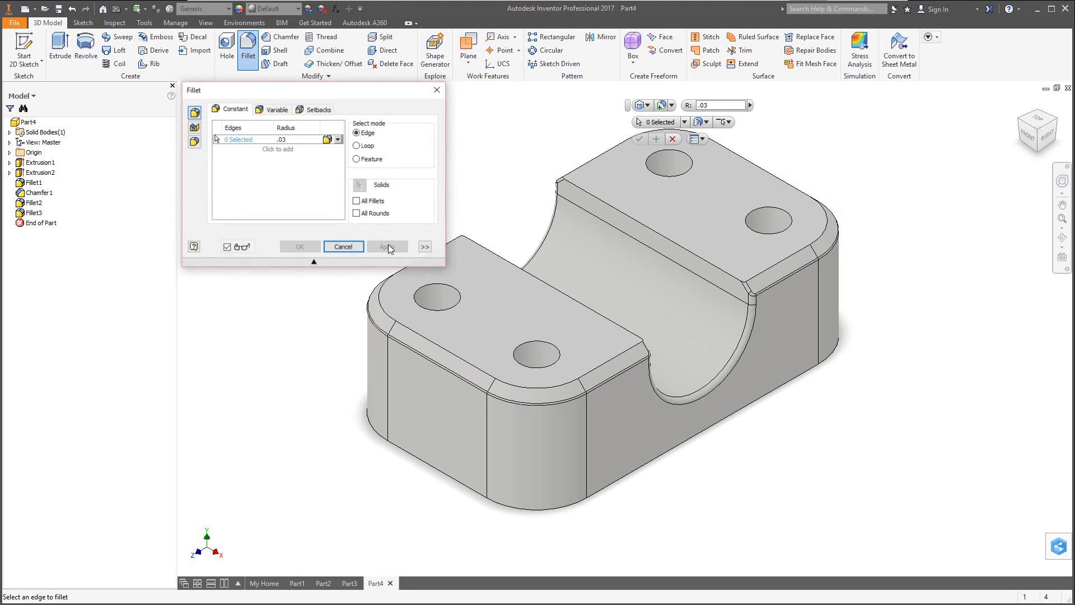
# Fillet the full perimeter edges of both top faces with a .02 in radius and finish the Fillet command.
pyautogui.click(291, 140)
pyautogui.write('0.02')
pyautogui.press('Return')
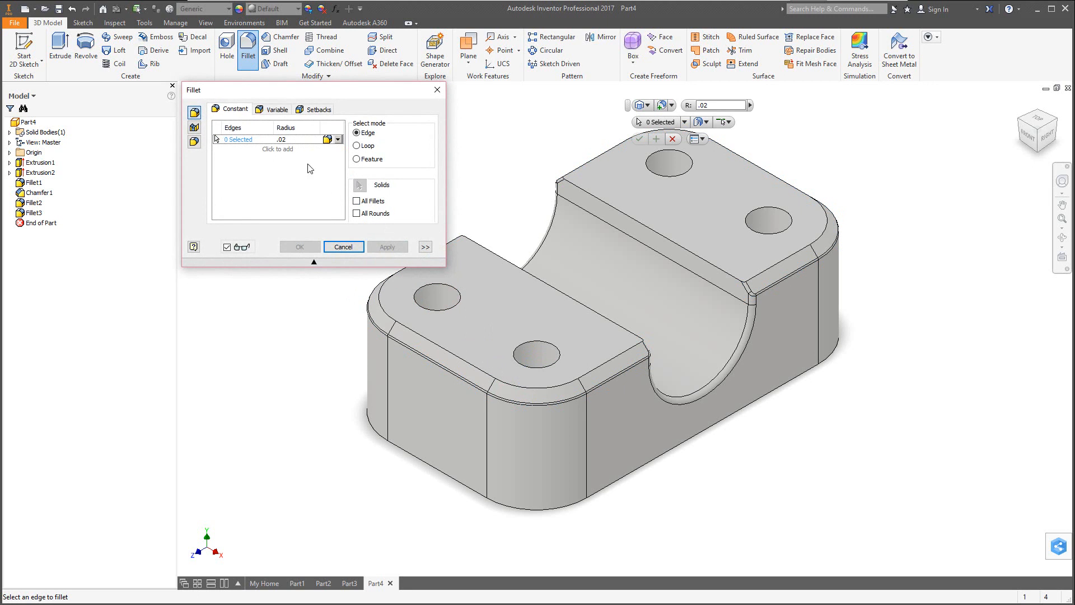
pyautogui.click(627, 331)
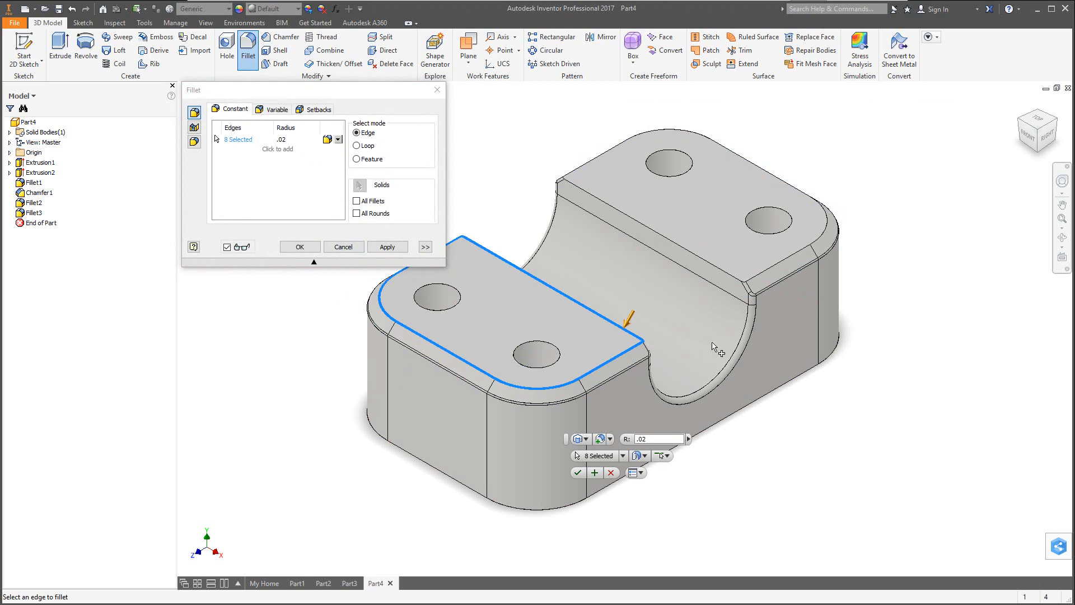
pyautogui.click(744, 286)
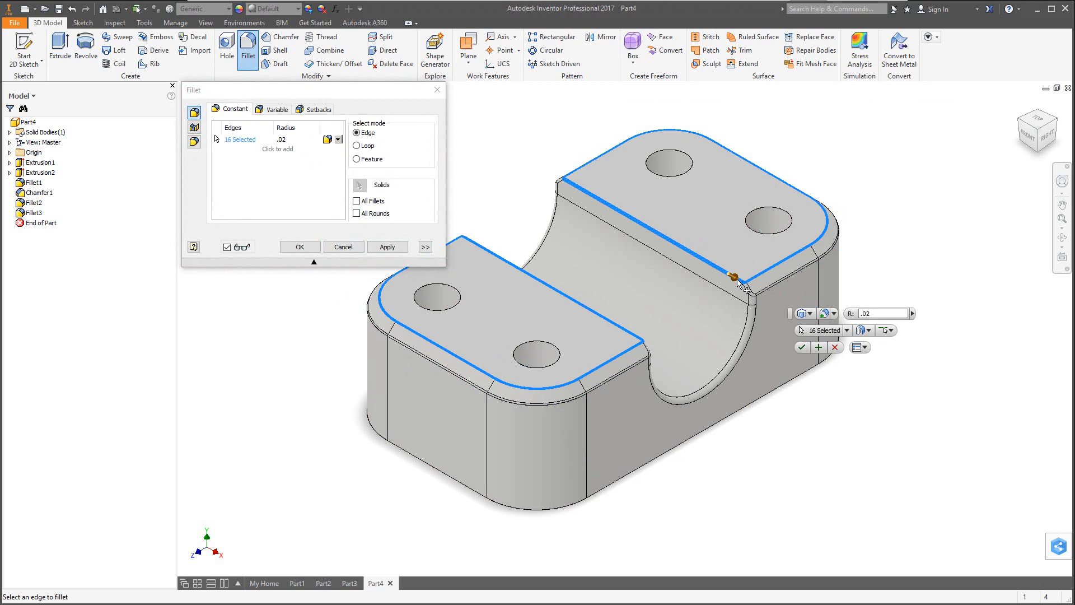
pyautogui.click(801, 347)
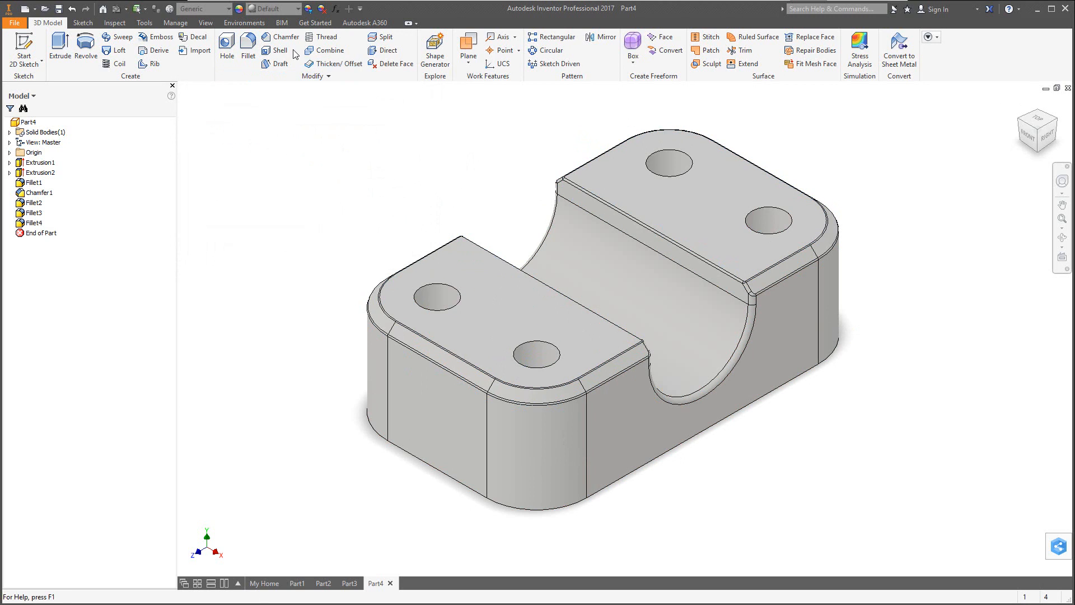
# Chamfer the top edges of all four holes with a distance of 0.125 in.
pyautogui.click(281, 37)
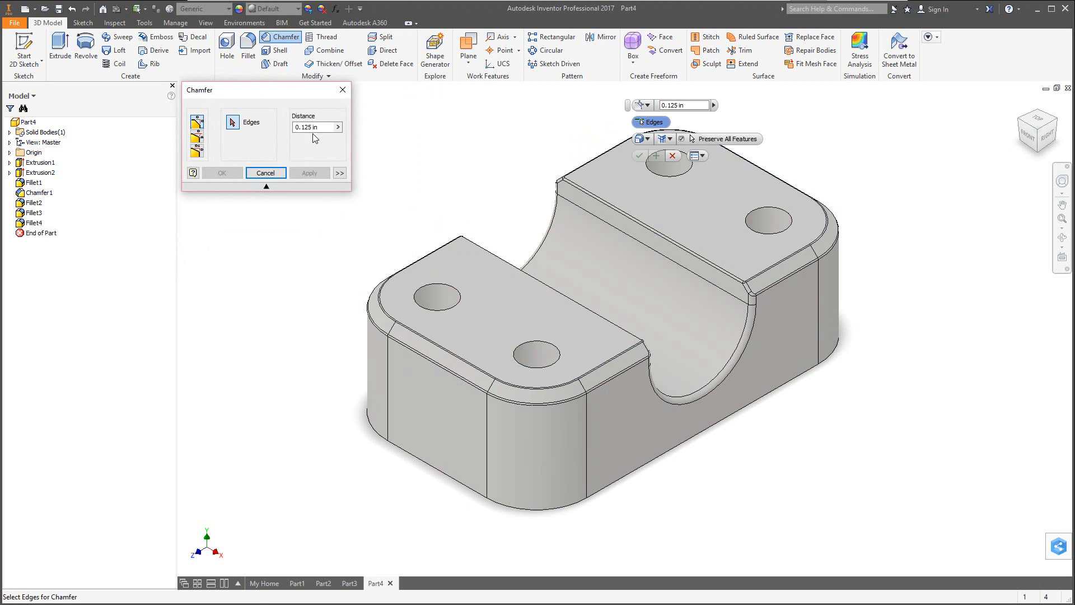
pyautogui.click(450, 308)
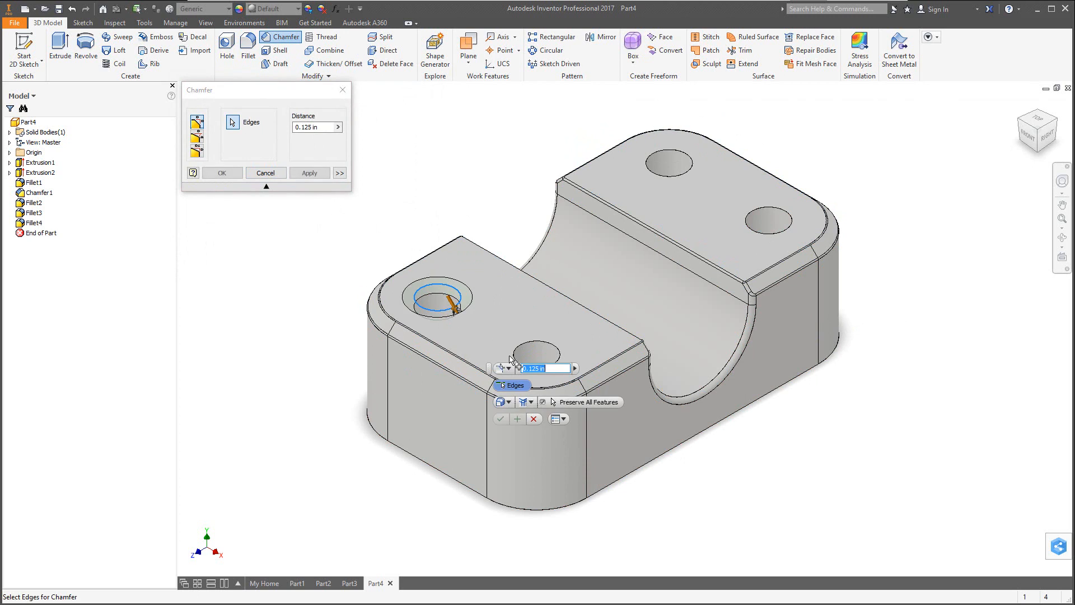
pyautogui.click(538, 342)
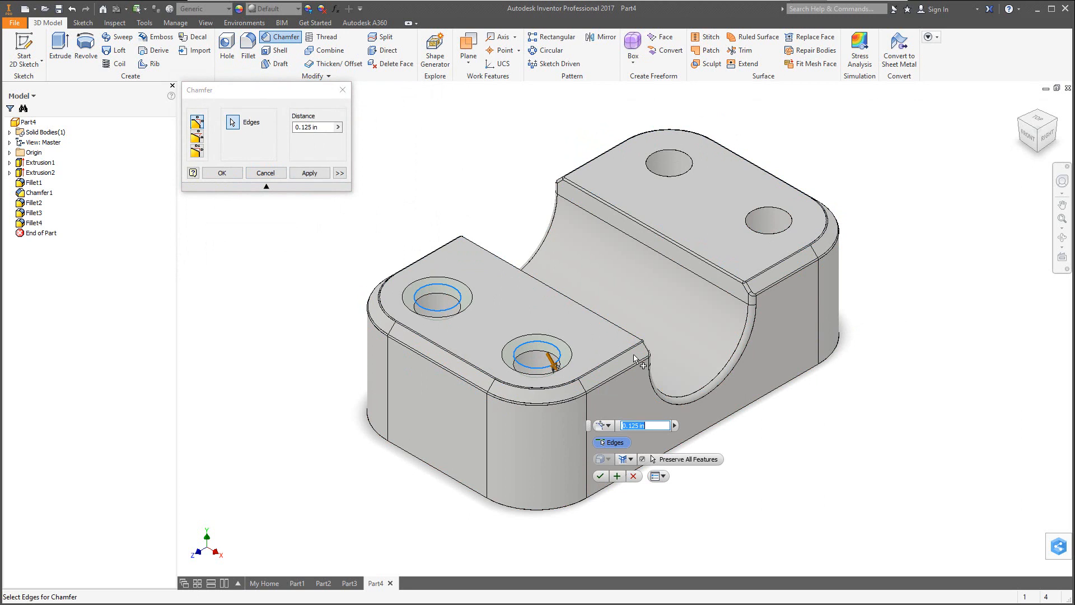
pyautogui.click(747, 228)
pyautogui.click(651, 175)
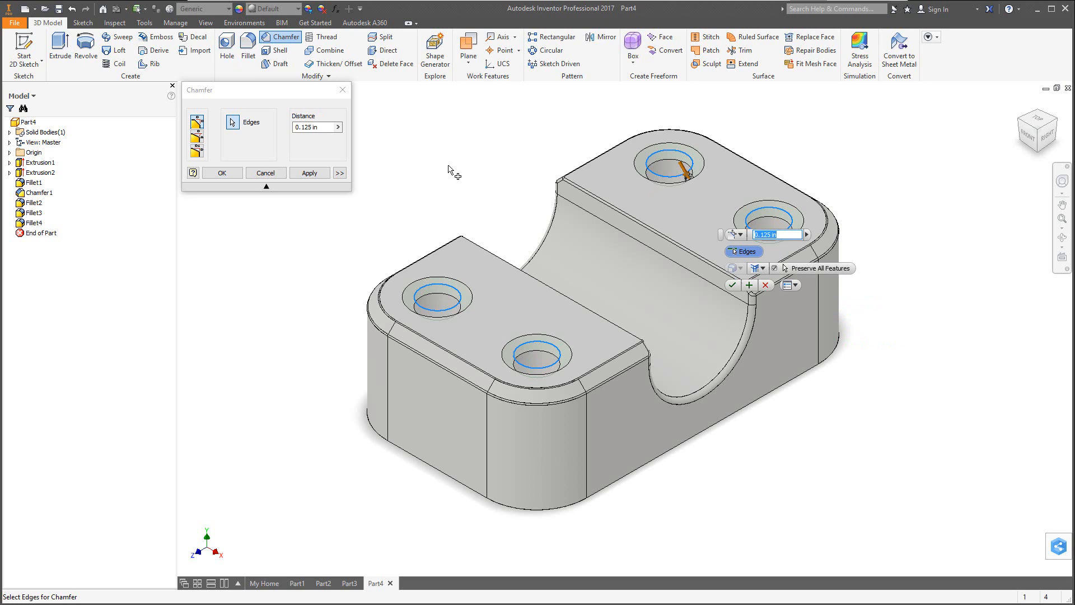
pyautogui.click(733, 286)
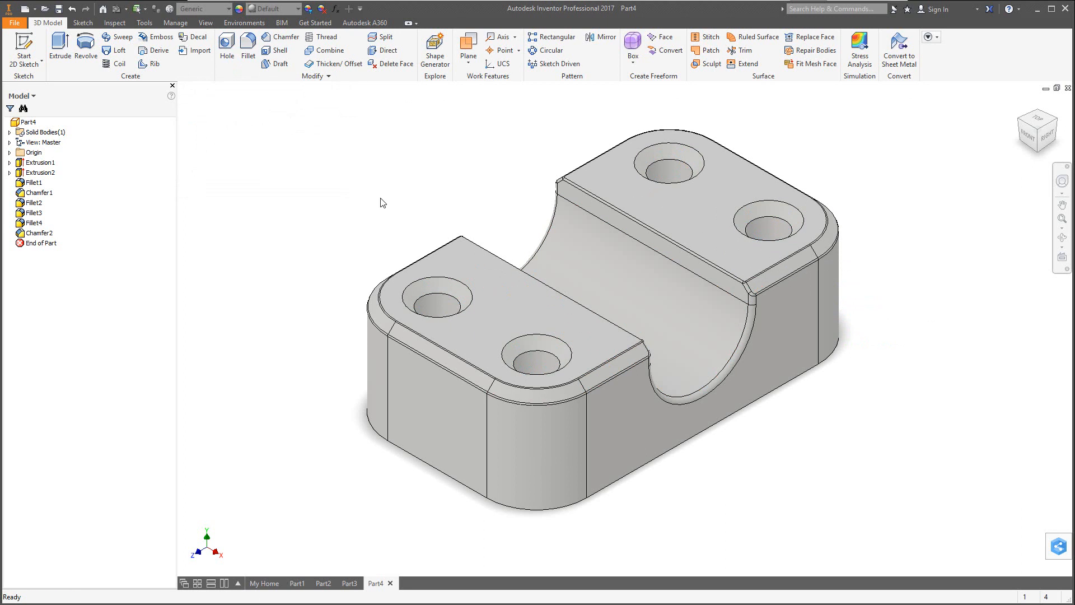
# Start a Shell feature on the block with the underside in view and set the thickness to .06 in.
pyautogui.keyDown('shift'); pyautogui.moveTo(732, 446); pyautogui.dragTo(644, 309, button='middle'); pyautogui.keyUp('shift')
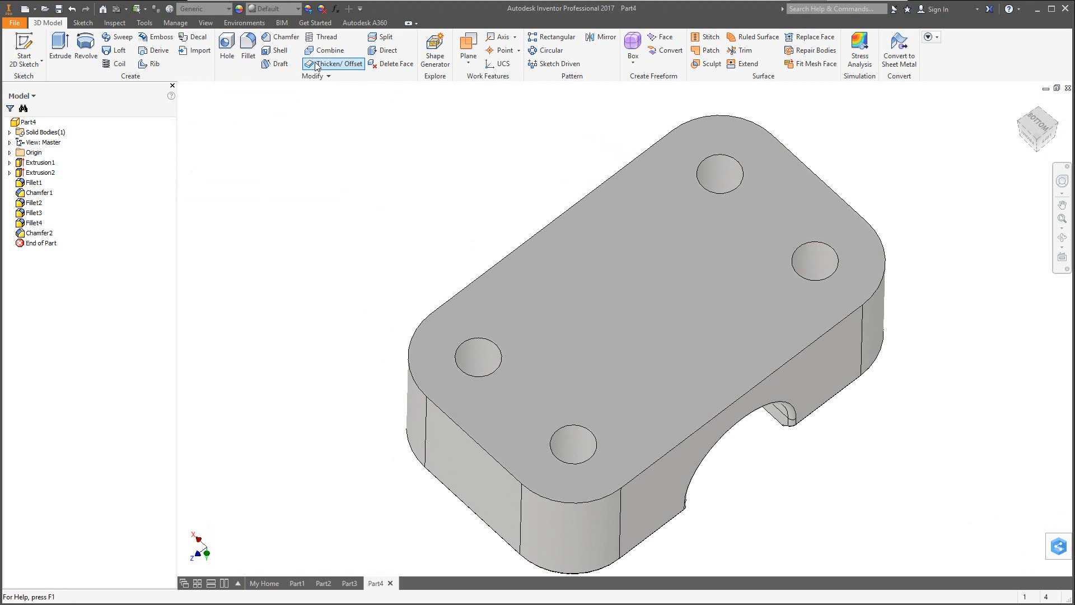
pyautogui.click(275, 50)
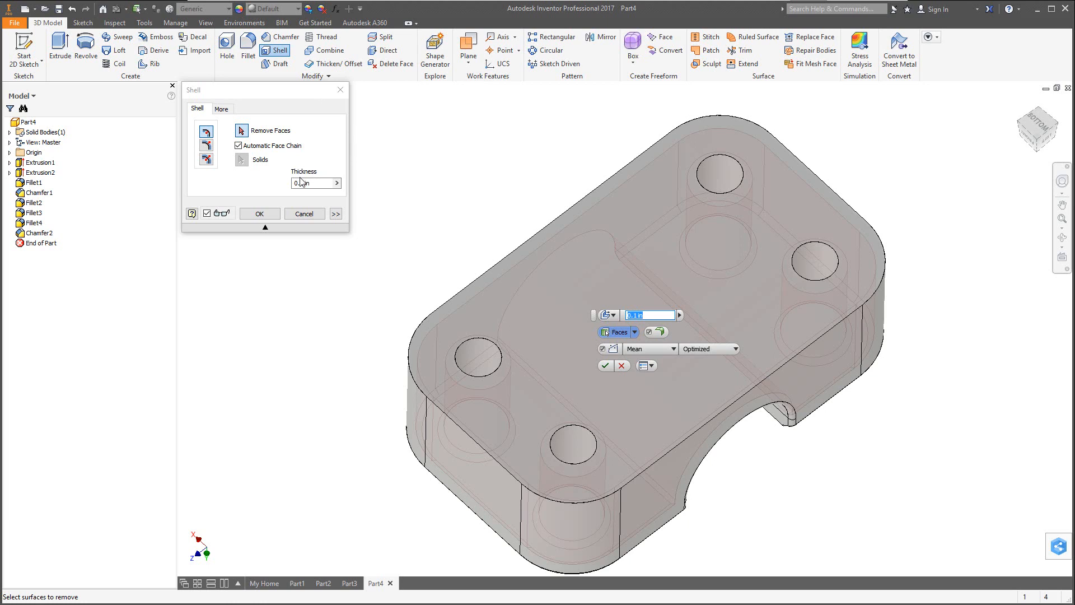
pyautogui.click(318, 183)
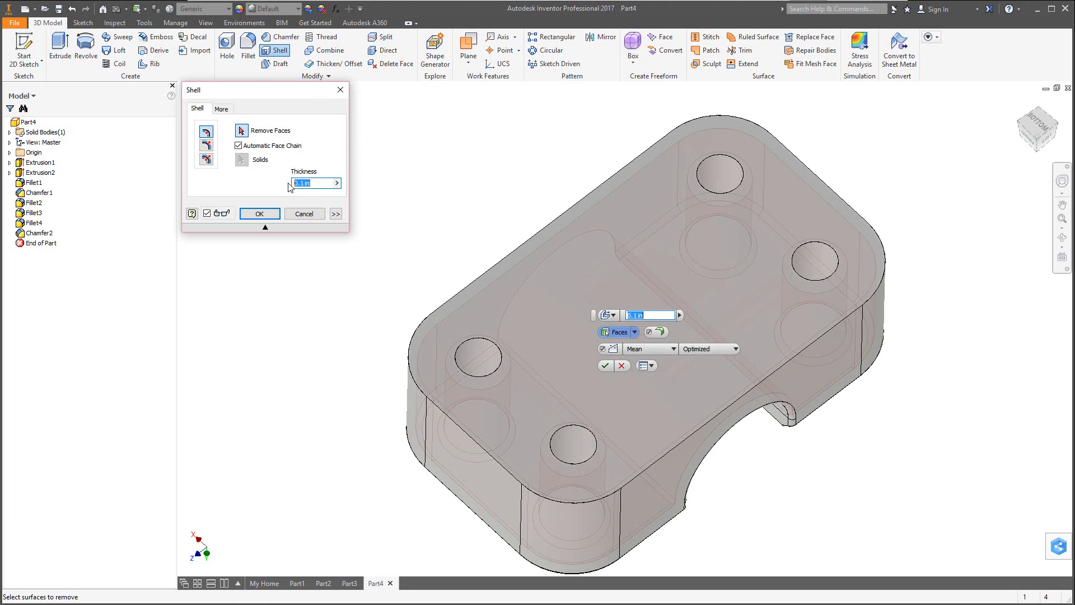
pyautogui.write('06')
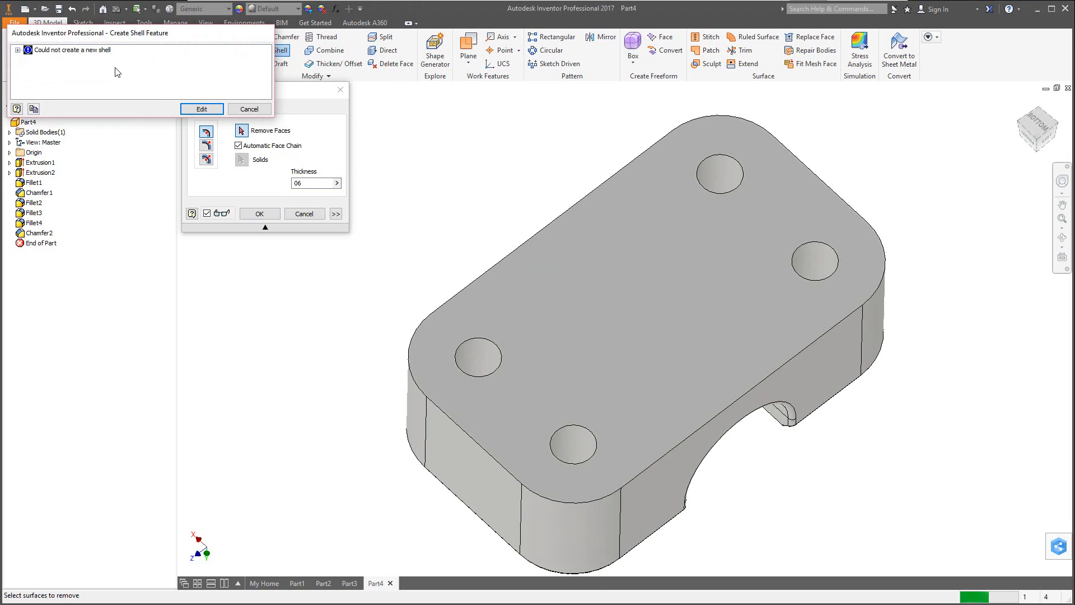
pyautogui.click(247, 109)
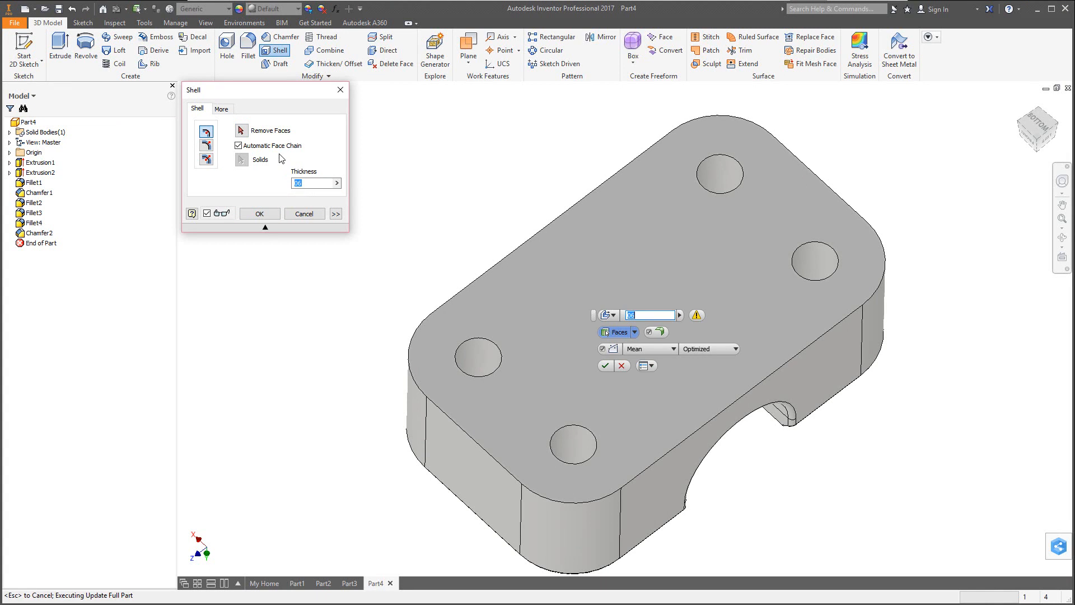
pyautogui.click(293, 182)
pyautogui.write('.')
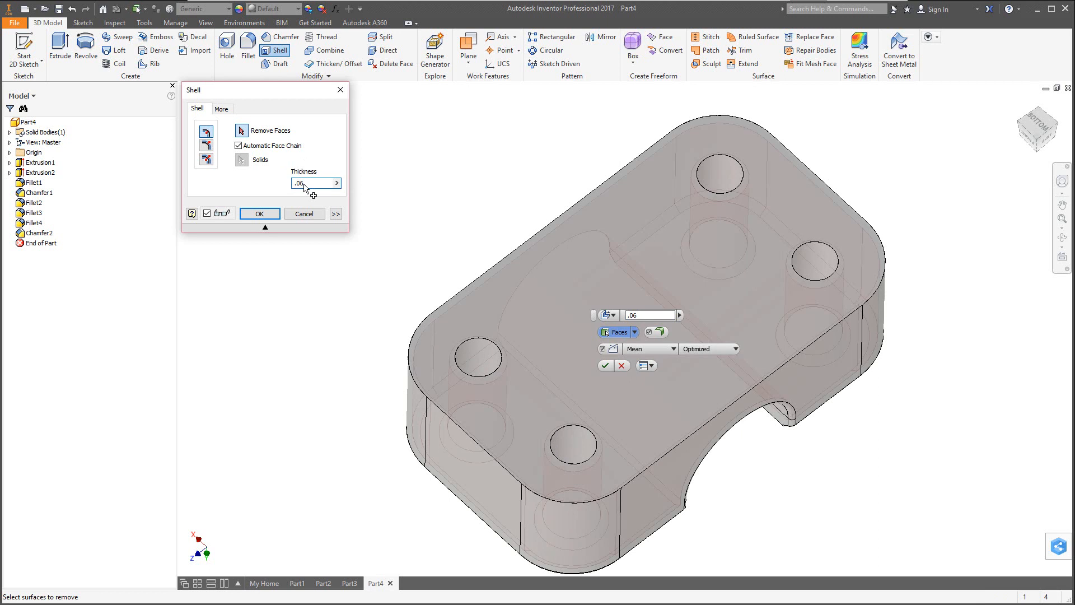
# Set the shell thickness to .02 in, remove the flat bottom face and create the shell.
pyautogui.click(635, 316)
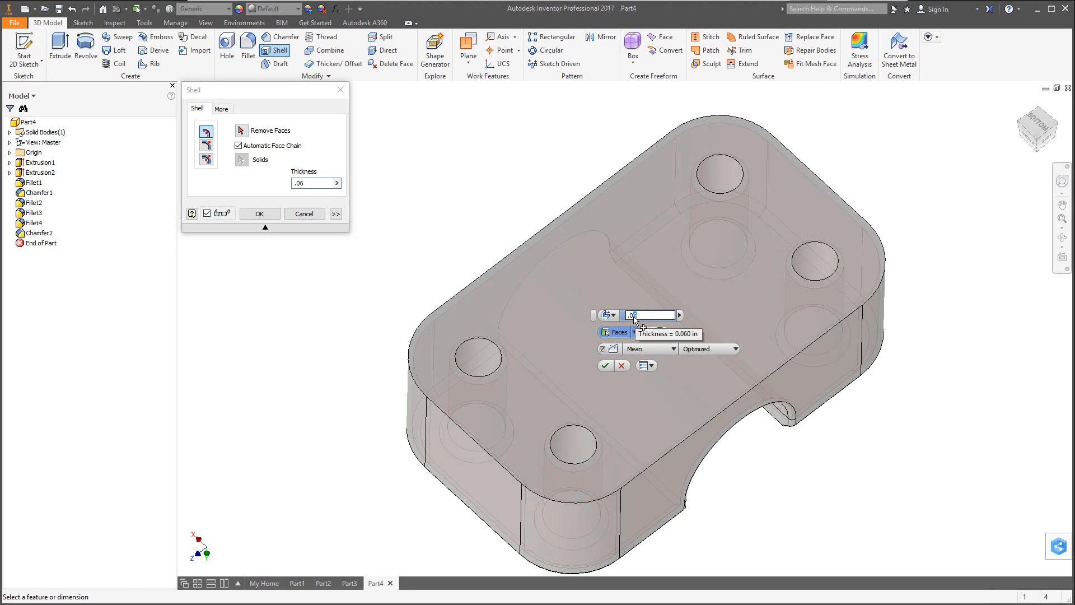
pyautogui.press('BackSpace')
pyautogui.write('2')
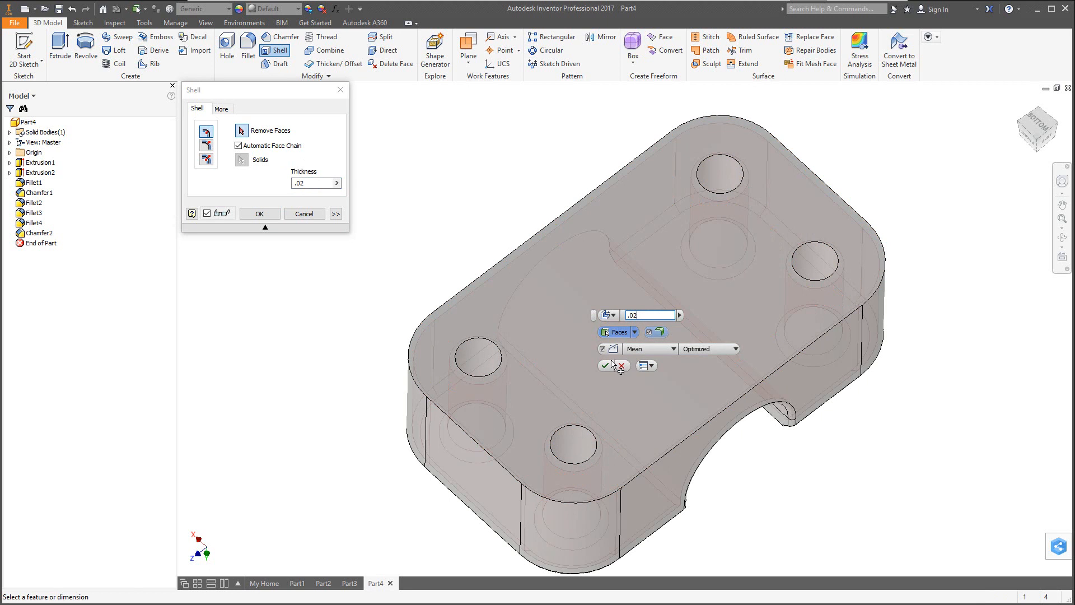
pyautogui.click(241, 131)
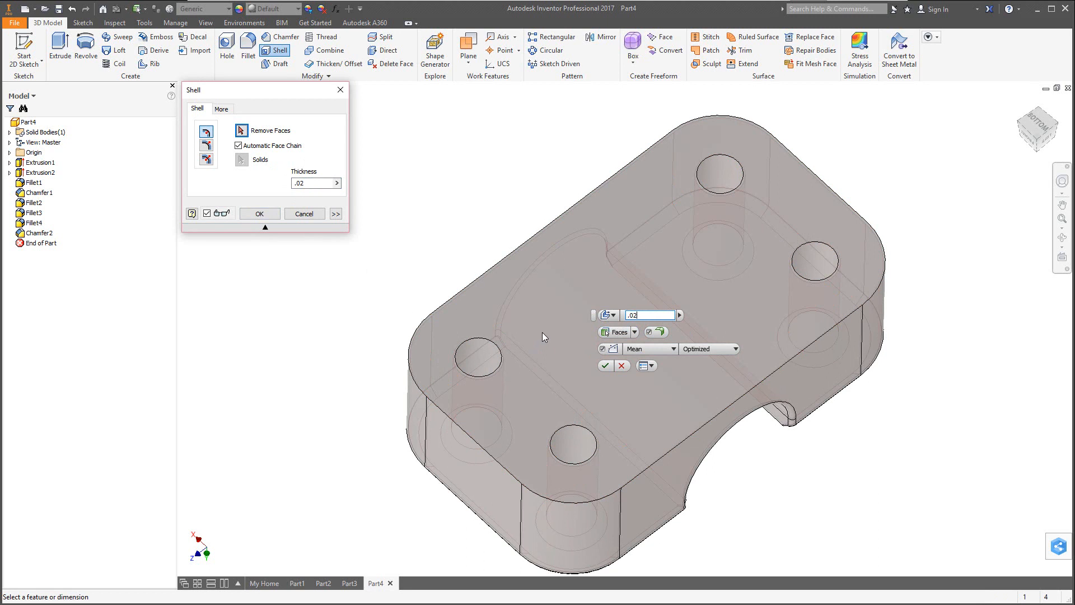
pyautogui.click(241, 131)
pyautogui.click(550, 318)
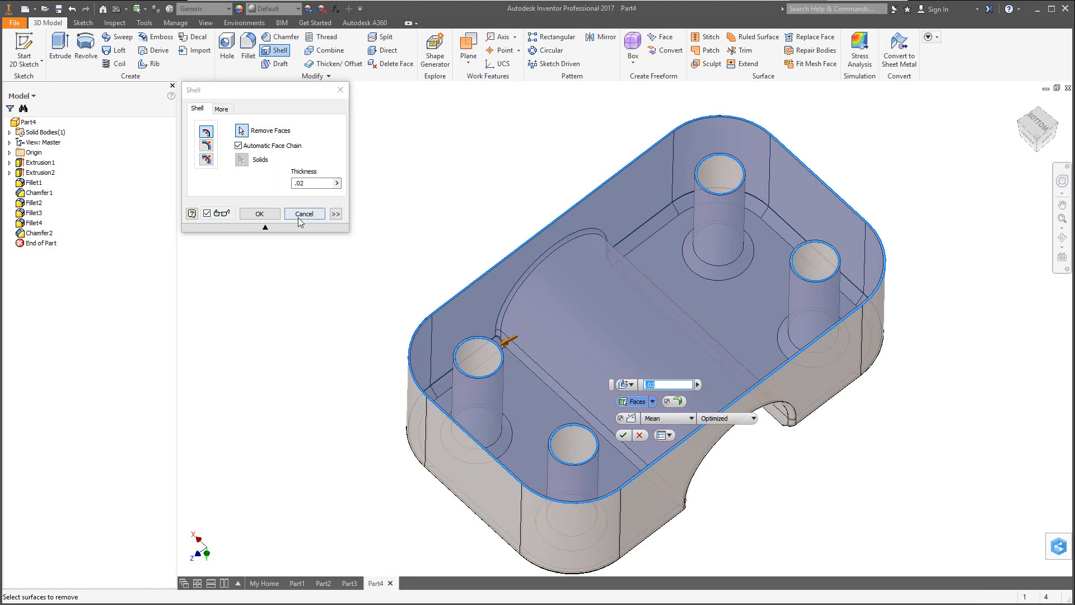
pyautogui.click(273, 213)
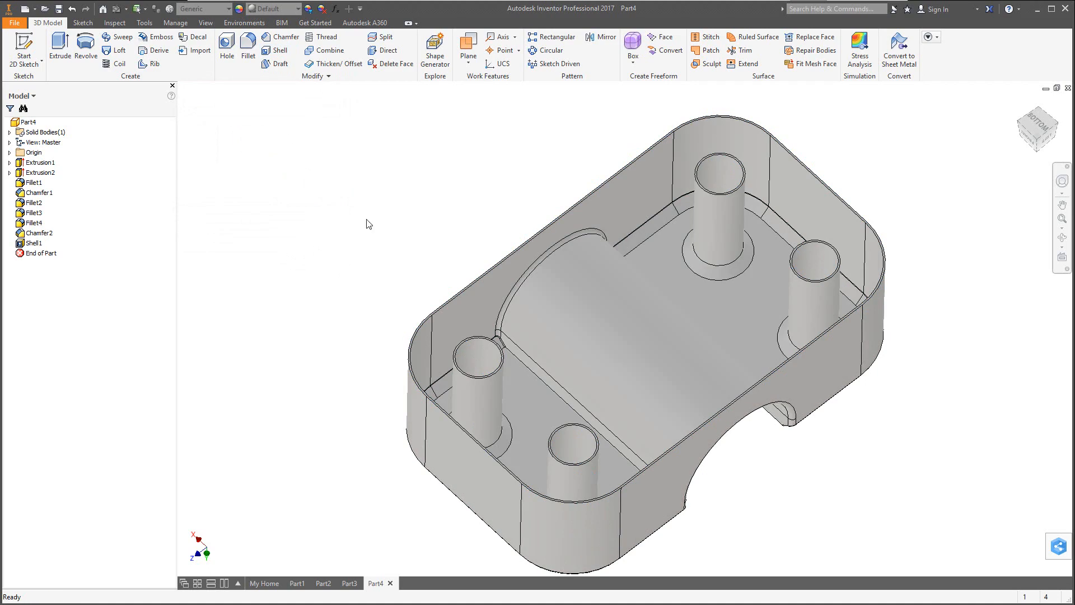
# Apply the Glossy - Gold appearance to the whole part.
pyautogui.keyDown('shift'); pyautogui.moveTo(404, 199); pyautogui.dragTo(493, 319, button='middle'); pyautogui.keyUp('shift')
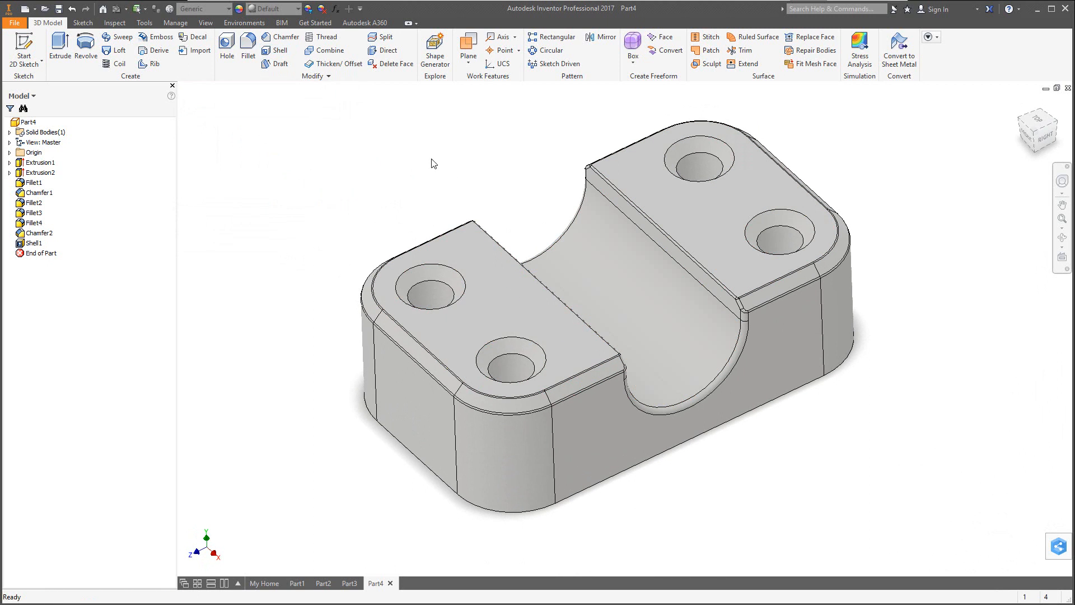
pyautogui.click(280, 9)
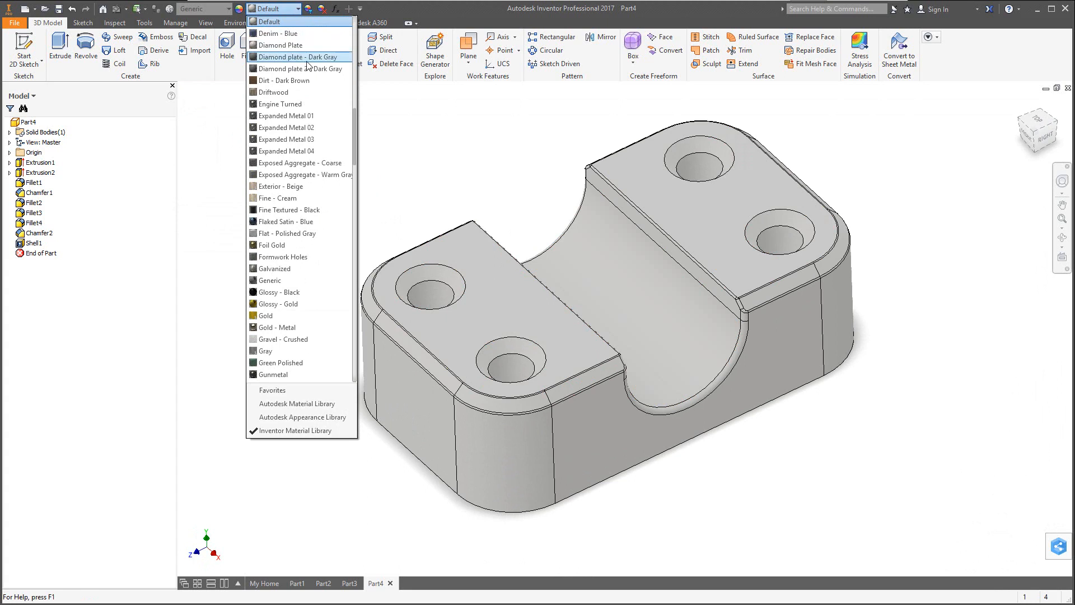
pyautogui.click(300, 305)
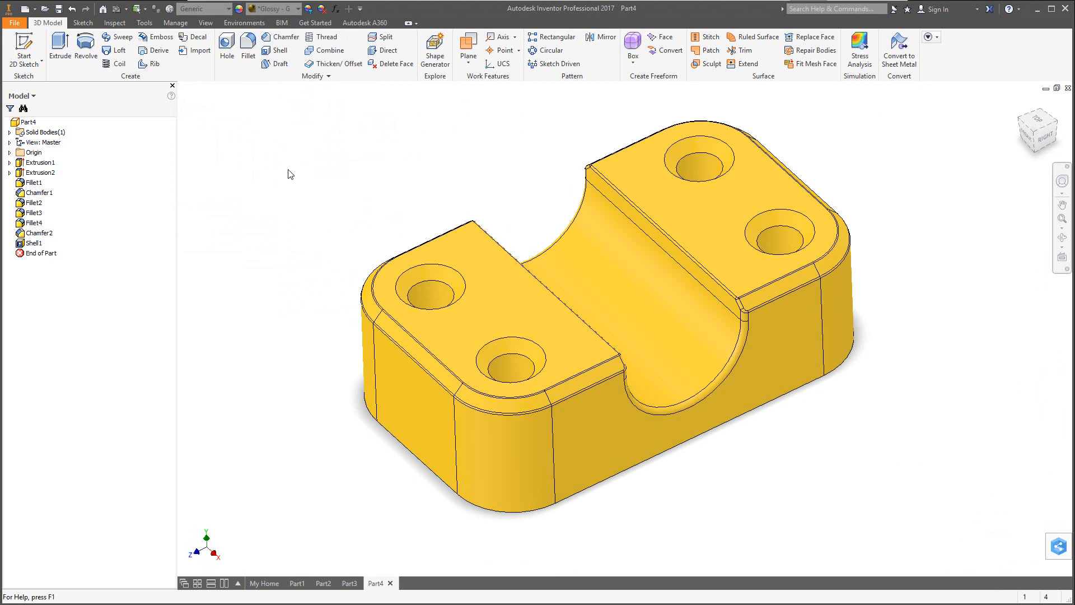
# Apply the Gold appearance to the chamfer faces and inner walls of all four holes.
pyautogui.click(531, 353)
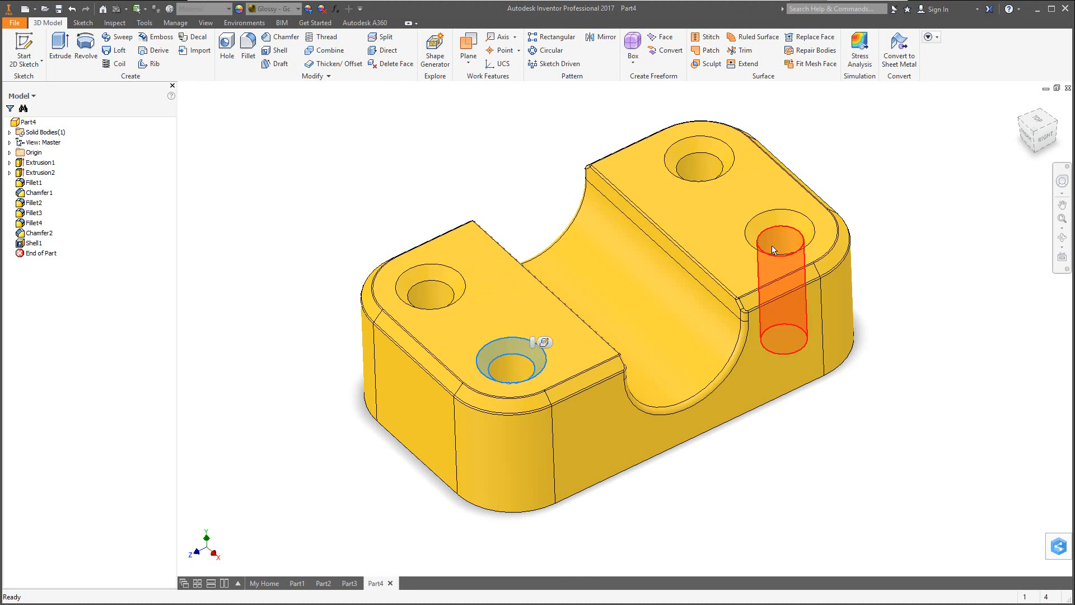
pyautogui.keyDown('ctrl'); pyautogui.click(758, 231); pyautogui.keyUp('ctrl')
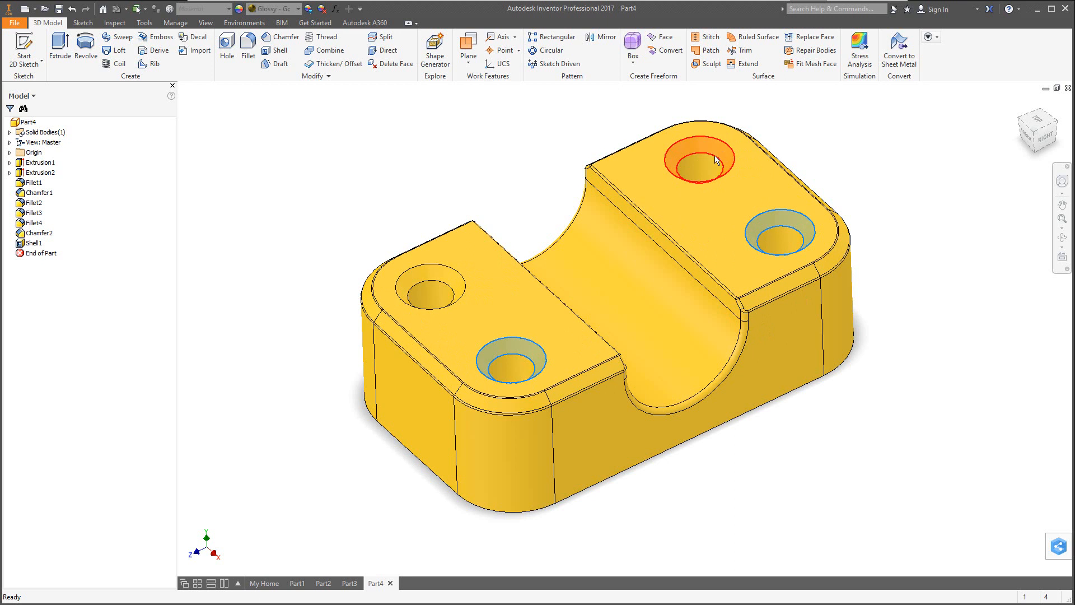
pyautogui.keyDown('ctrl'); pyautogui.click(721, 159); pyautogui.keyUp('ctrl')
pyautogui.keyDown('ctrl'); pyautogui.click(443, 283); pyautogui.keyUp('ctrl')
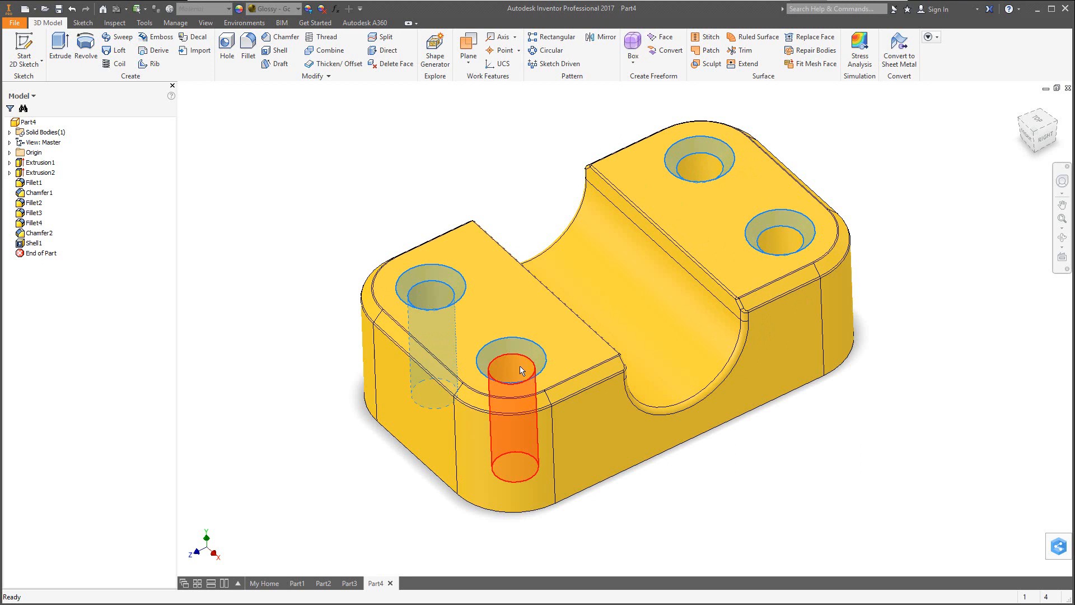
pyautogui.keyDown('ctrl'); pyautogui.click(700, 169); pyautogui.keyUp('ctrl')
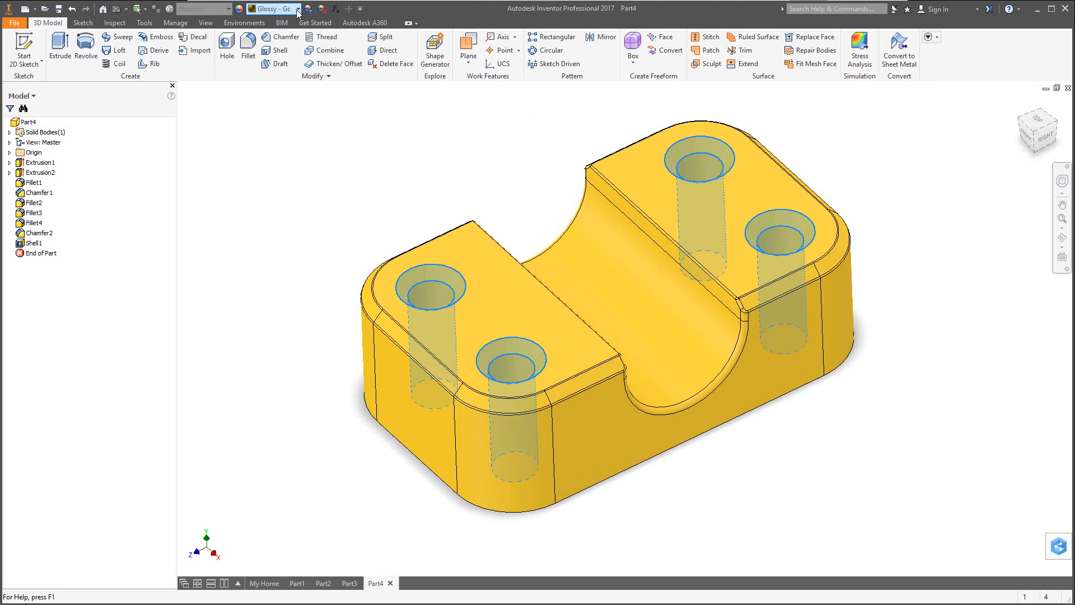
pyautogui.click(298, 9)
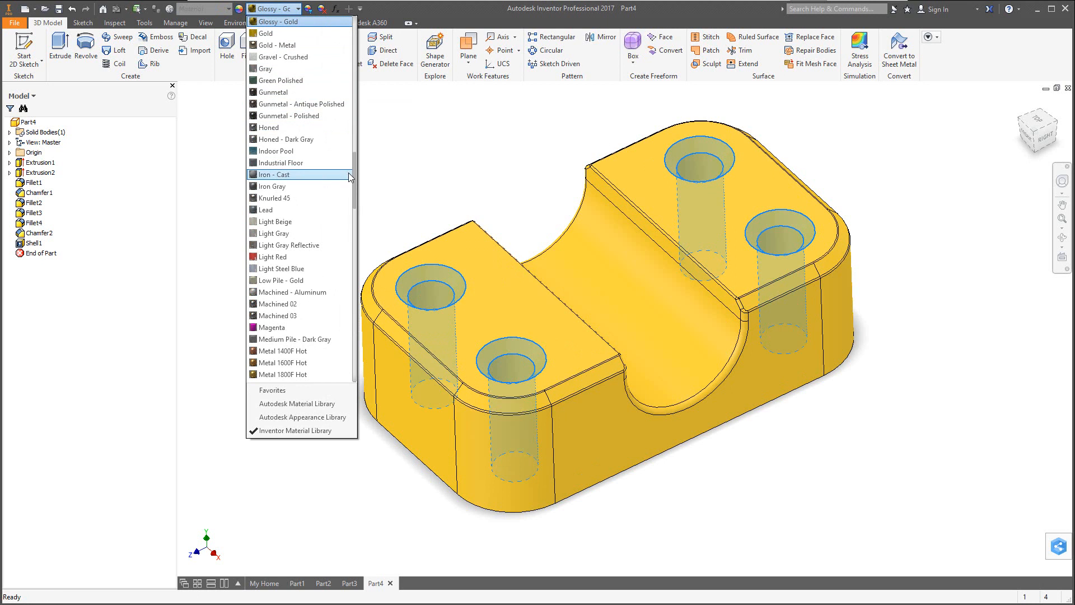
pyautogui.scroll(4, 356, 179)
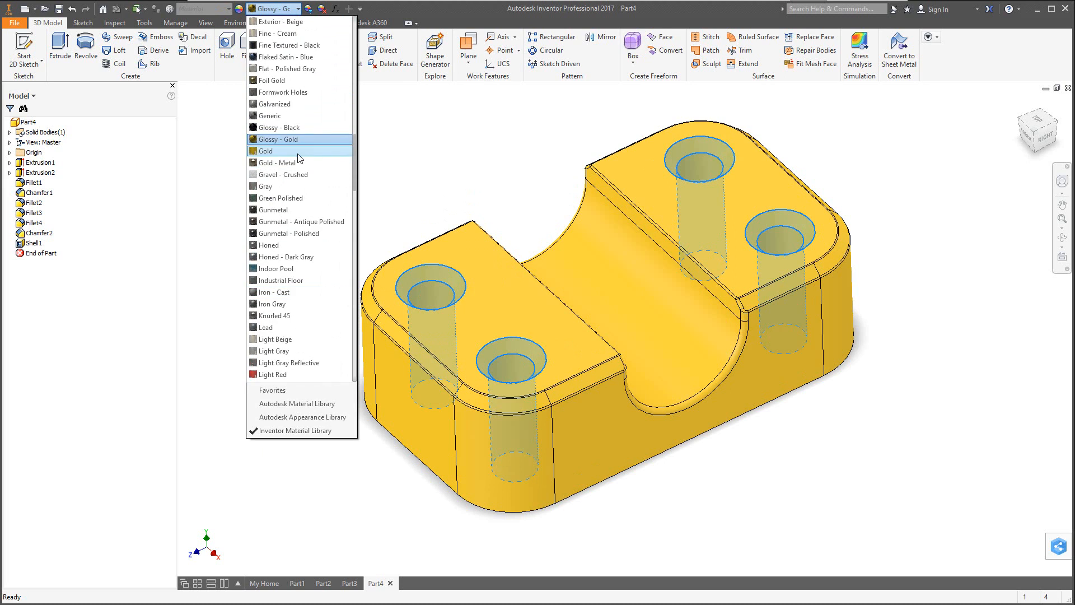
pyautogui.click(298, 152)
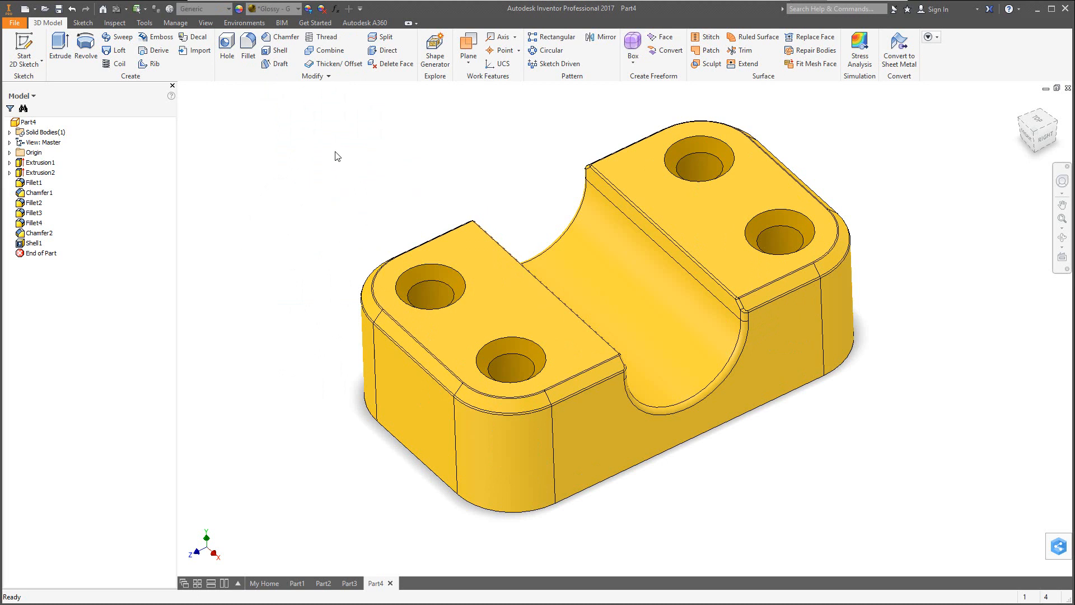
# Change the view projection of the part from orthographic to perspective.
pyautogui.click(204, 24)
pyautogui.click(242, 38)
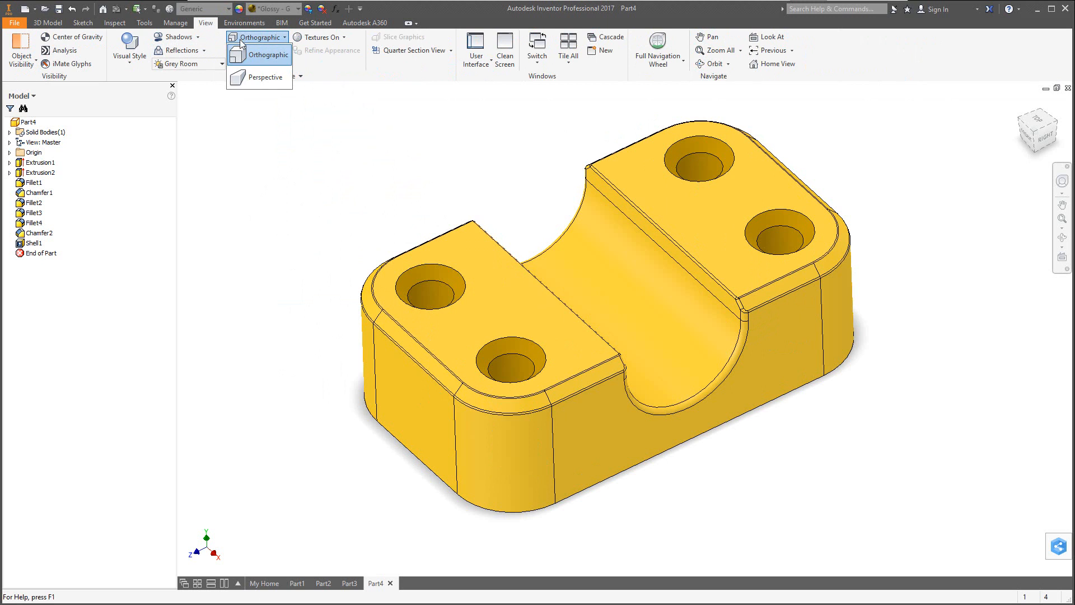
pyautogui.click(246, 78)
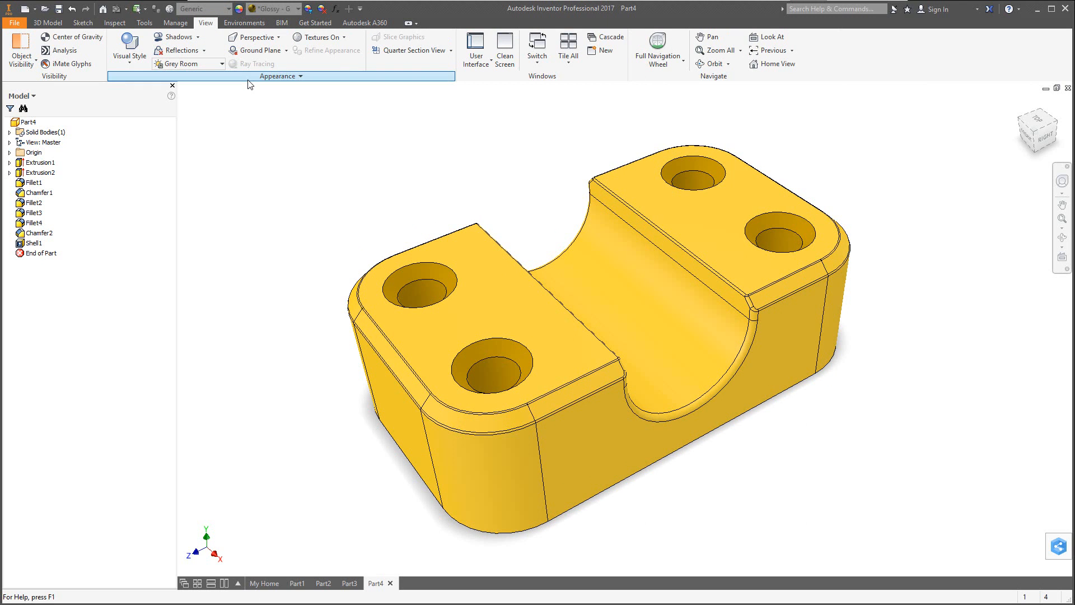
# Display the part in the realistic visual style and enable Ray Tracing.
pyautogui.click(135, 53)
pyautogui.click(149, 83)
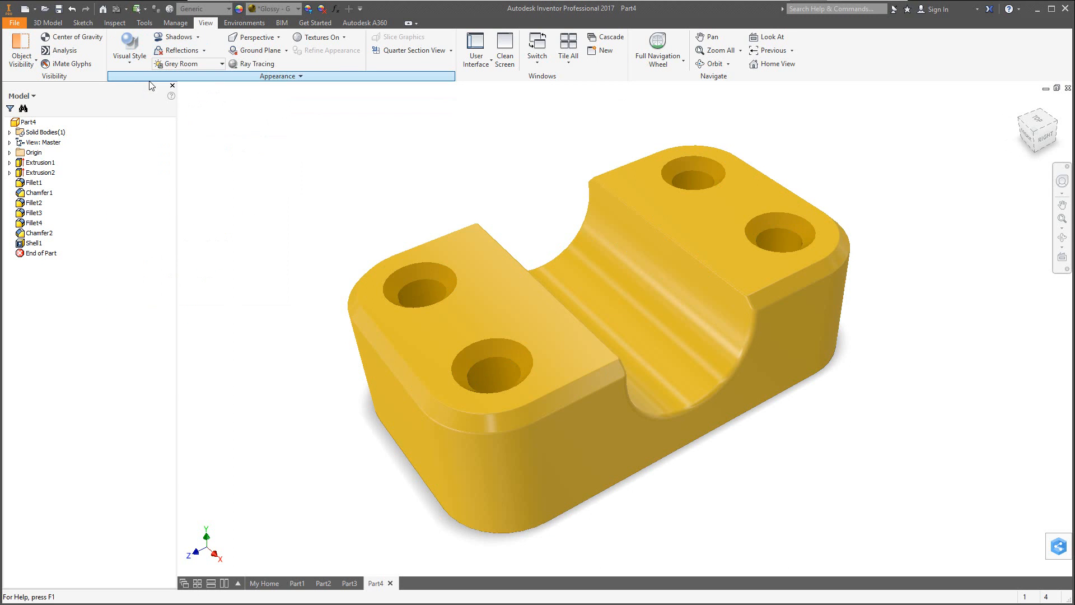
pyautogui.click(263, 64)
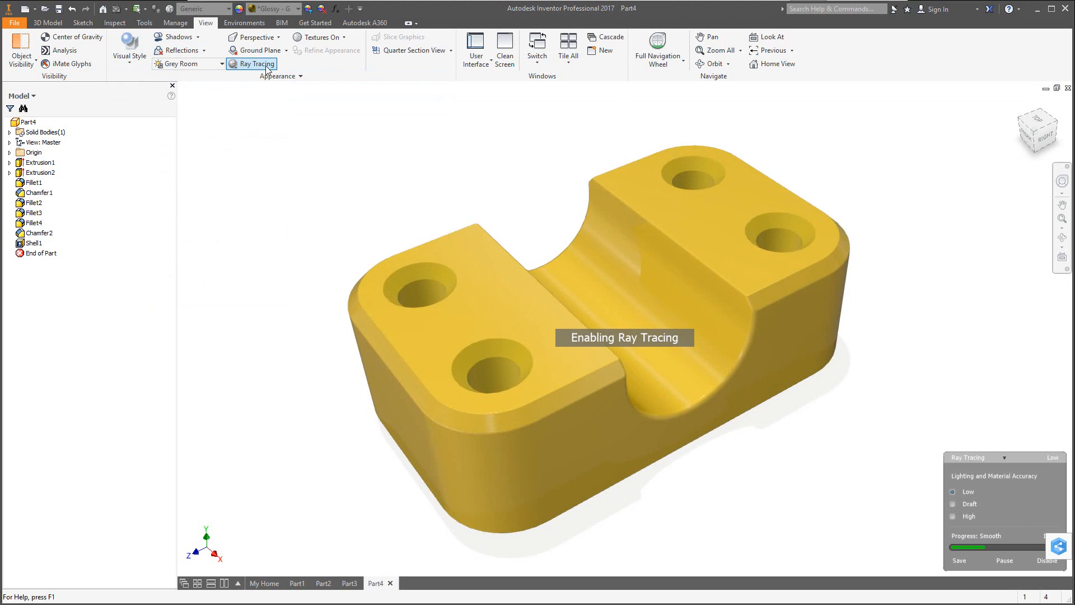